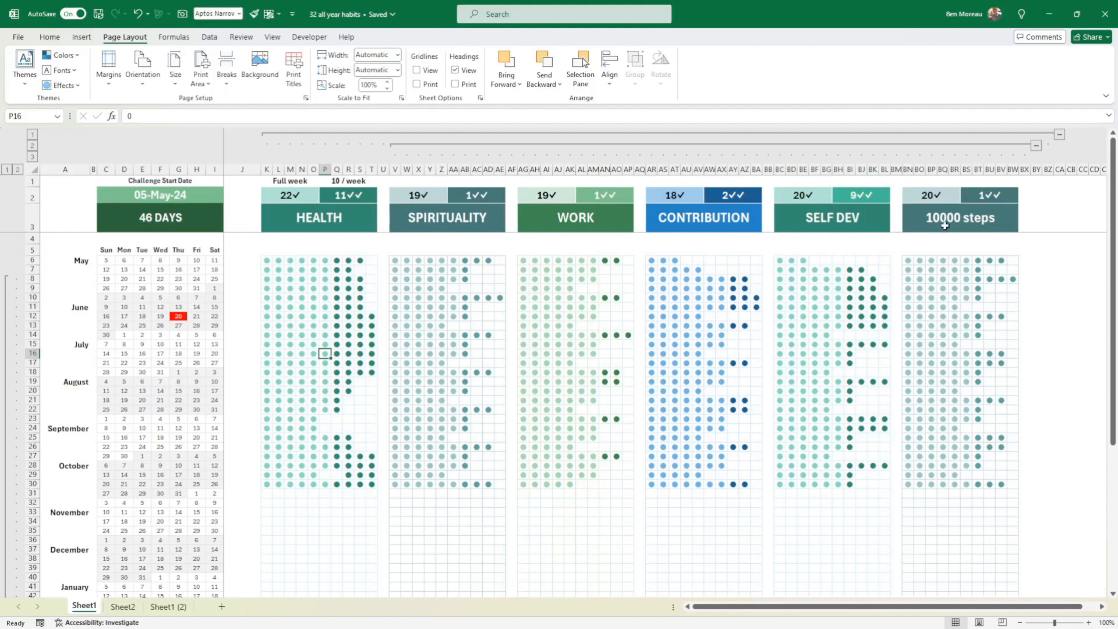
# - Examine the habit tracker's Health section, including its weekly dots and the formulas counting full weeks and 10 / week achievements
pyautogui.click(960, 218)
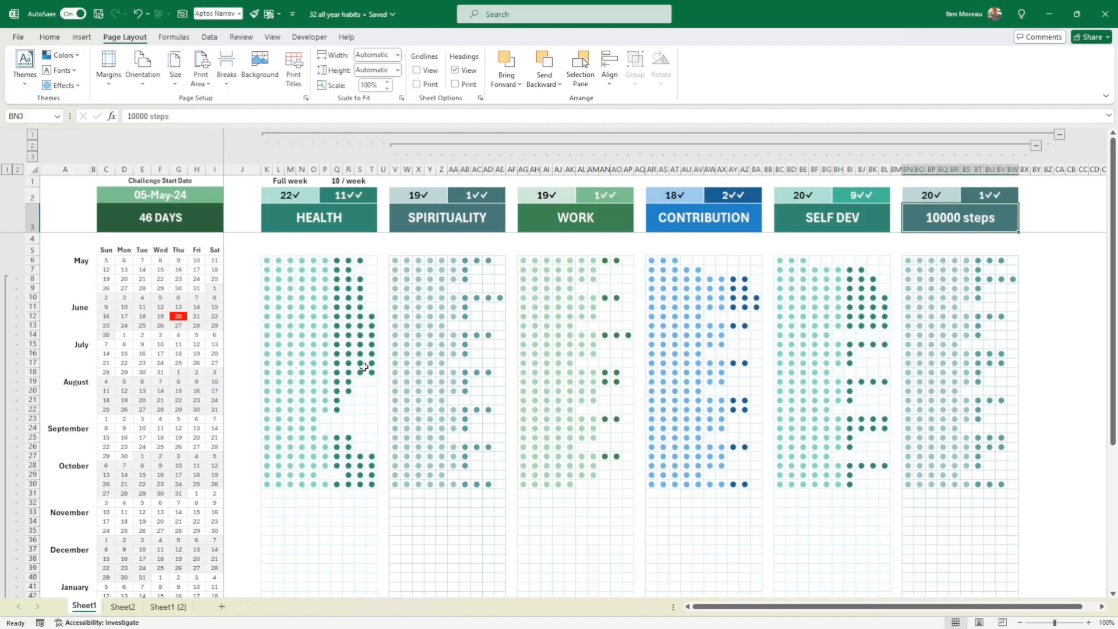
pyautogui.click(336, 260)
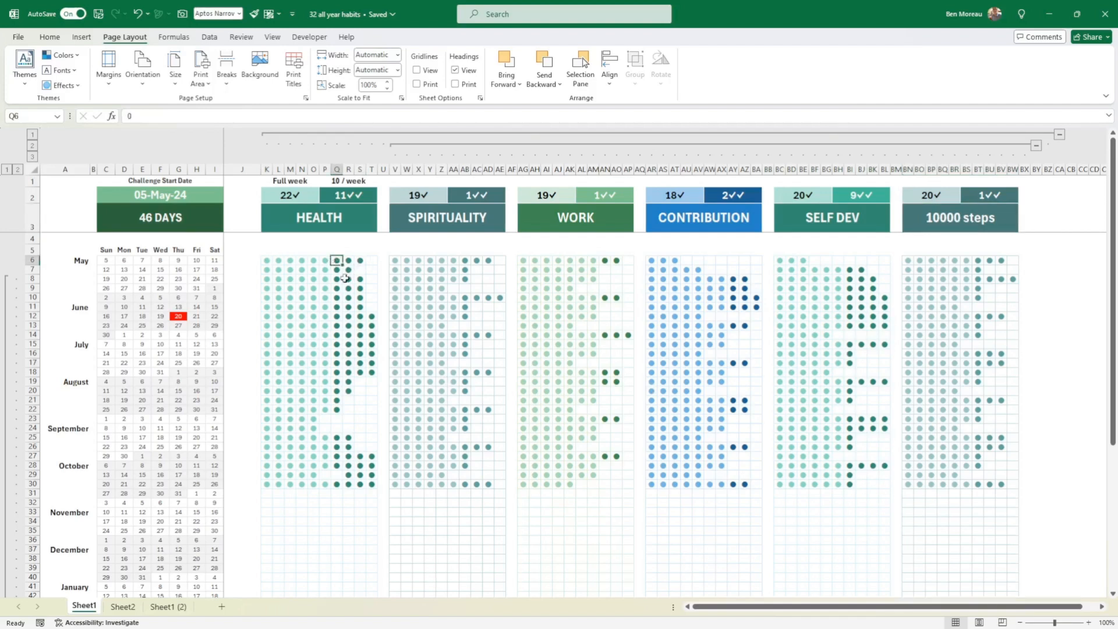
pyautogui.click(372, 261)
pyautogui.moveTo(290, 195); pyautogui.dragTo(337, 194)
pyautogui.click(299, 197)
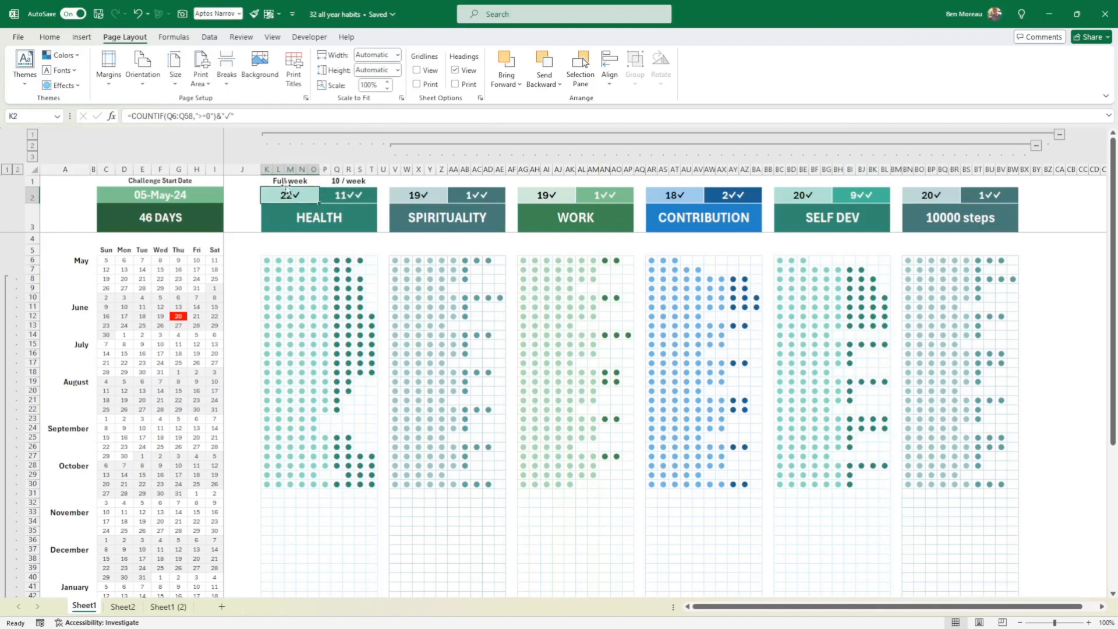
pyautogui.click(339, 196)
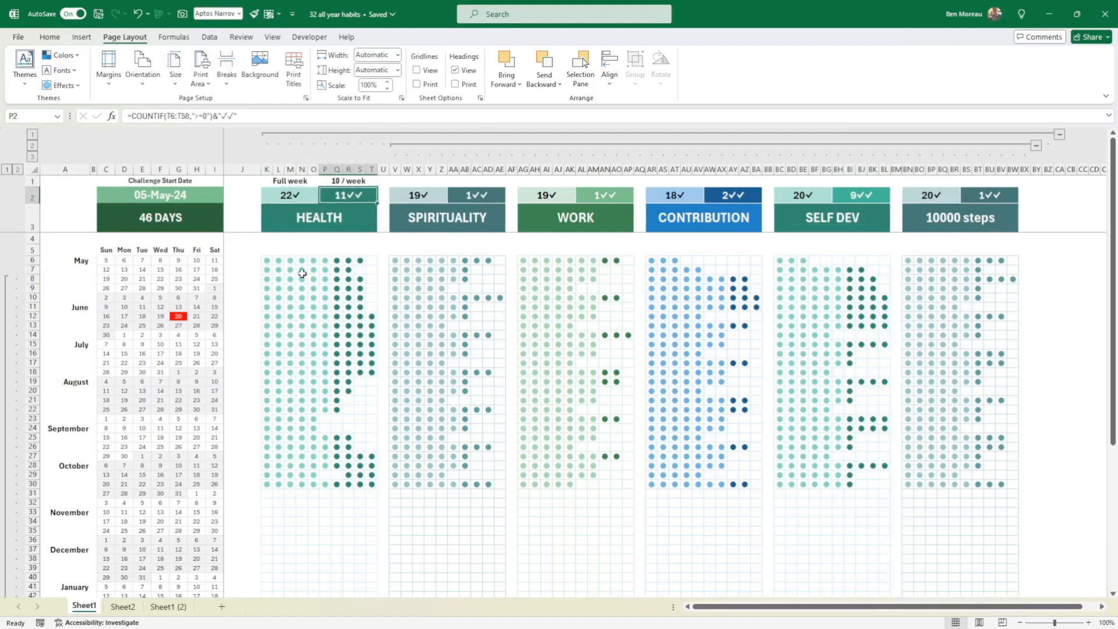
pyautogui.scroll(-7, 317, 283)
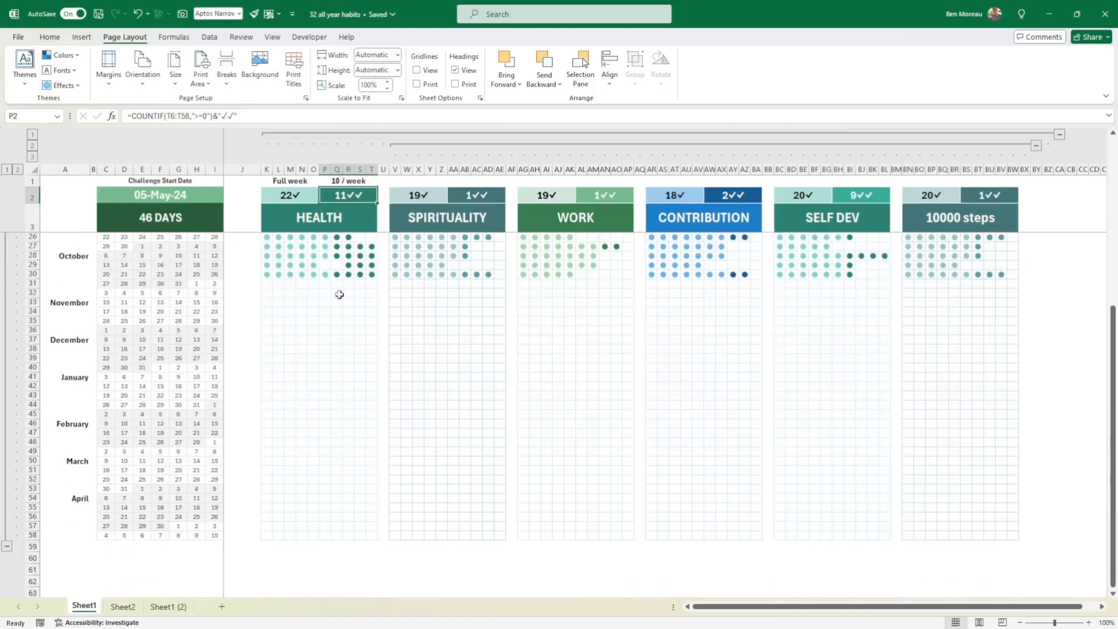
pyautogui.scroll(7, 338, 294)
# - Set the challenge start date in C2 to 1/1 and check the first calendar date in C6
pyautogui.click(143, 195)
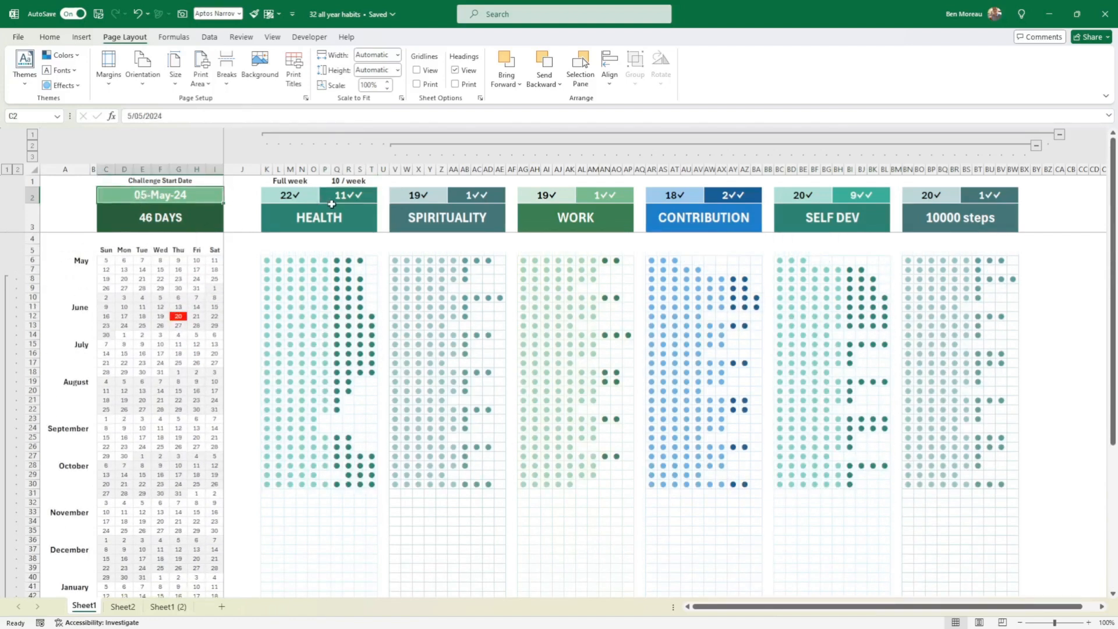
pyautogui.press('alt')
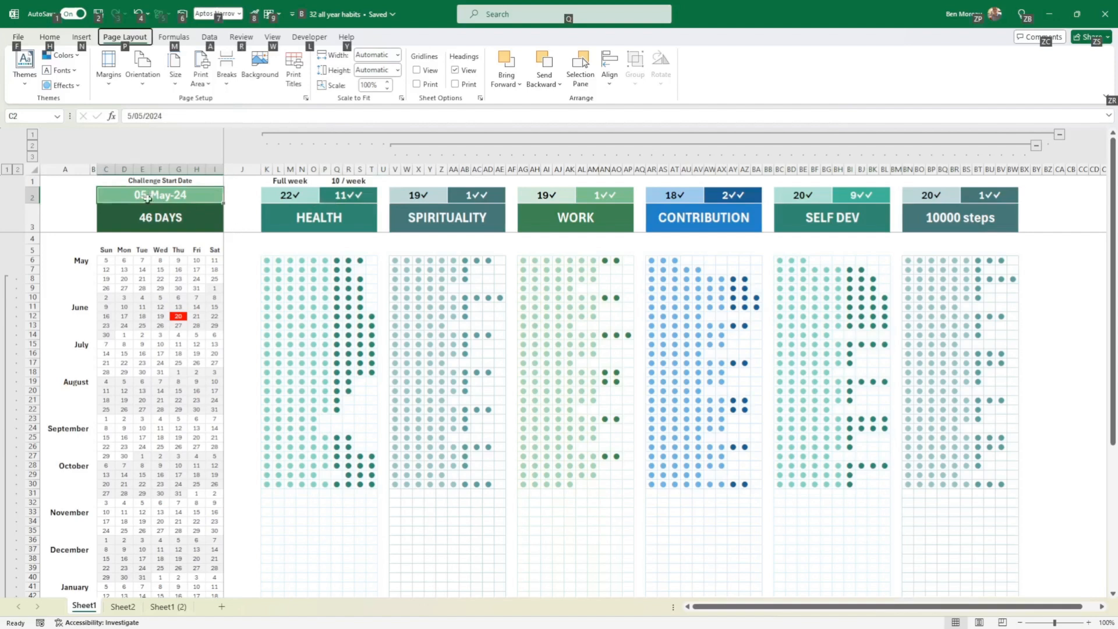
pyautogui.press('Escape')
pyautogui.write('1/1')
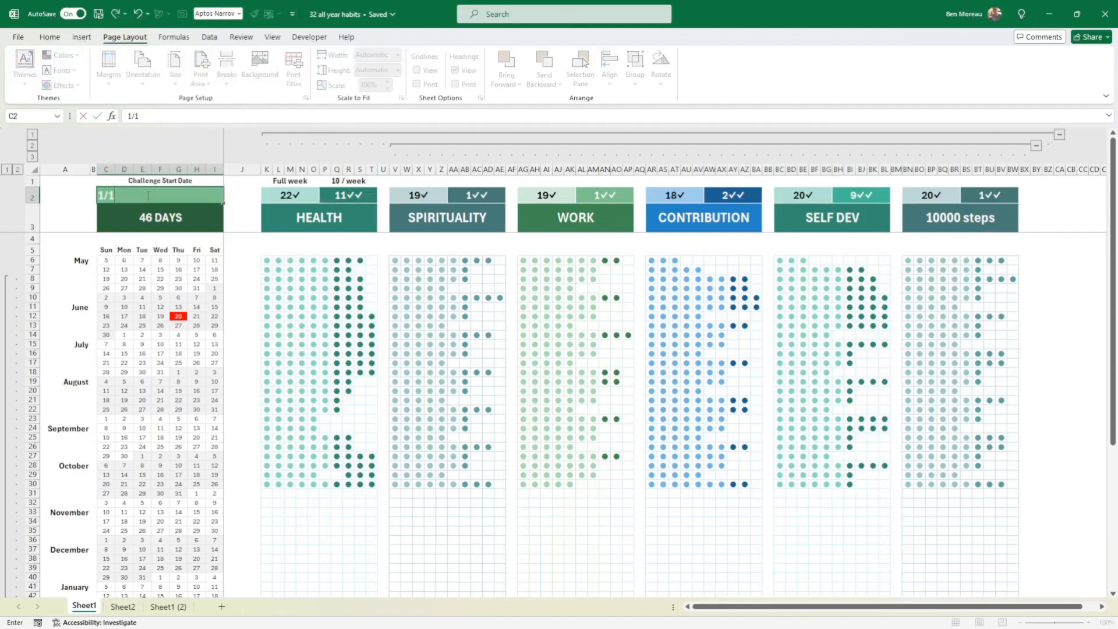
pyautogui.press('Return')
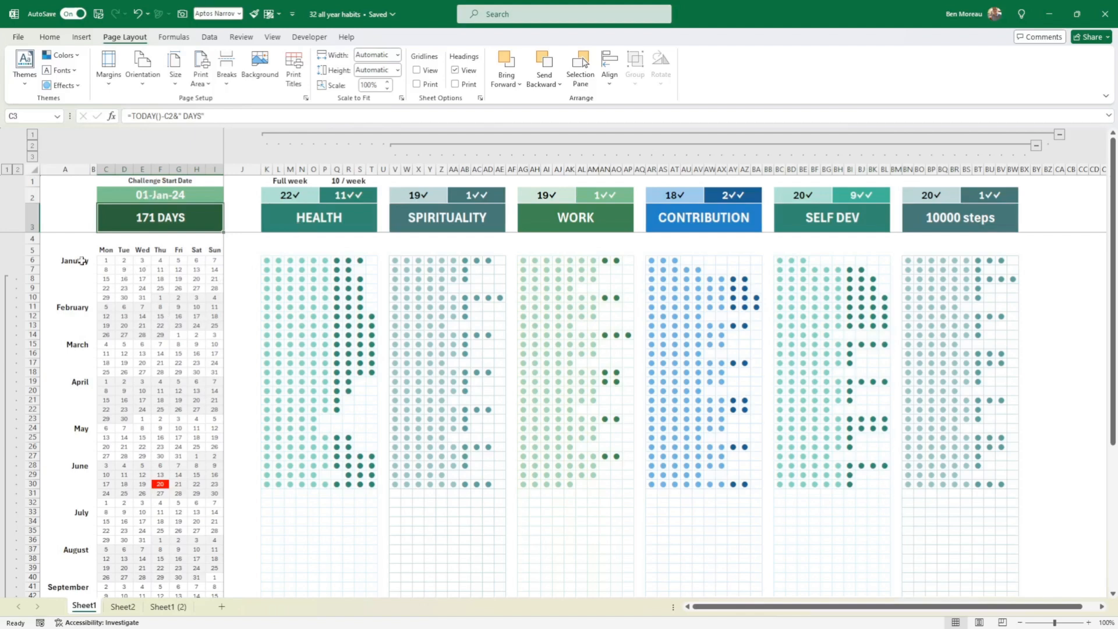
pyautogui.press('Down')
pyautogui.press('Down')
pyautogui.press('Down')
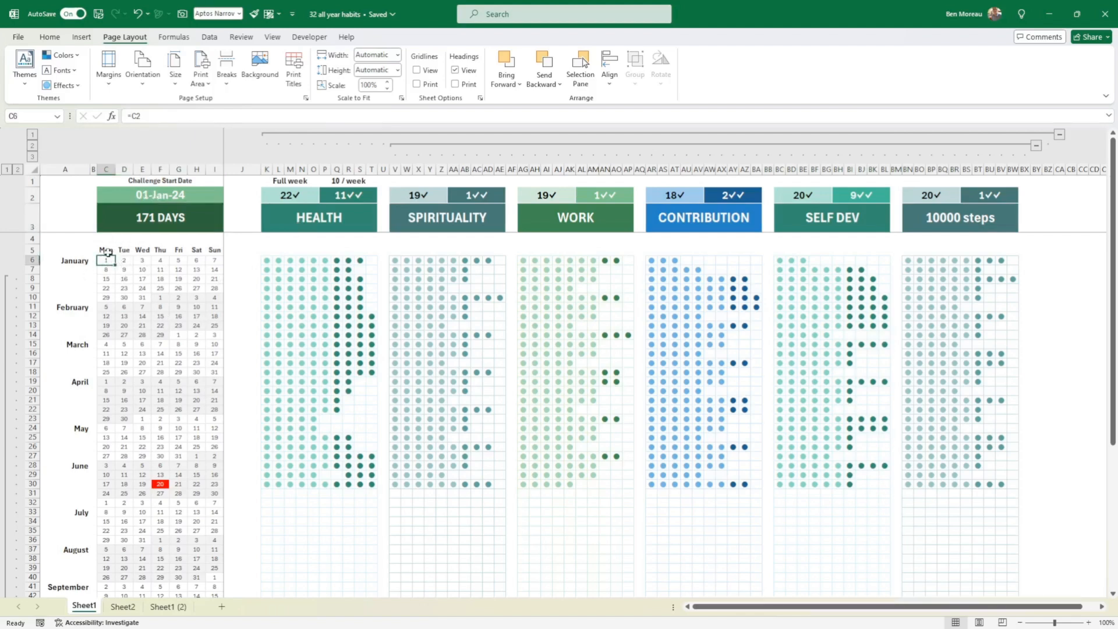
# - Set the challenge start date in C2 to 7/1
pyautogui.click(129, 195)
pyautogui.doubleClick(151, 197)
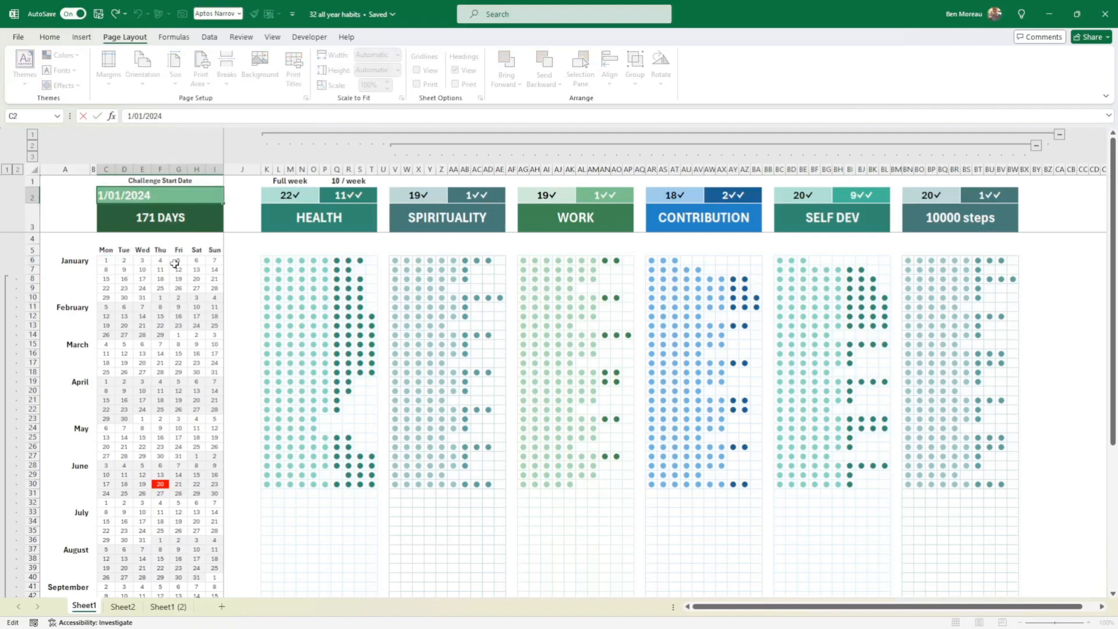
pyautogui.press('Return')
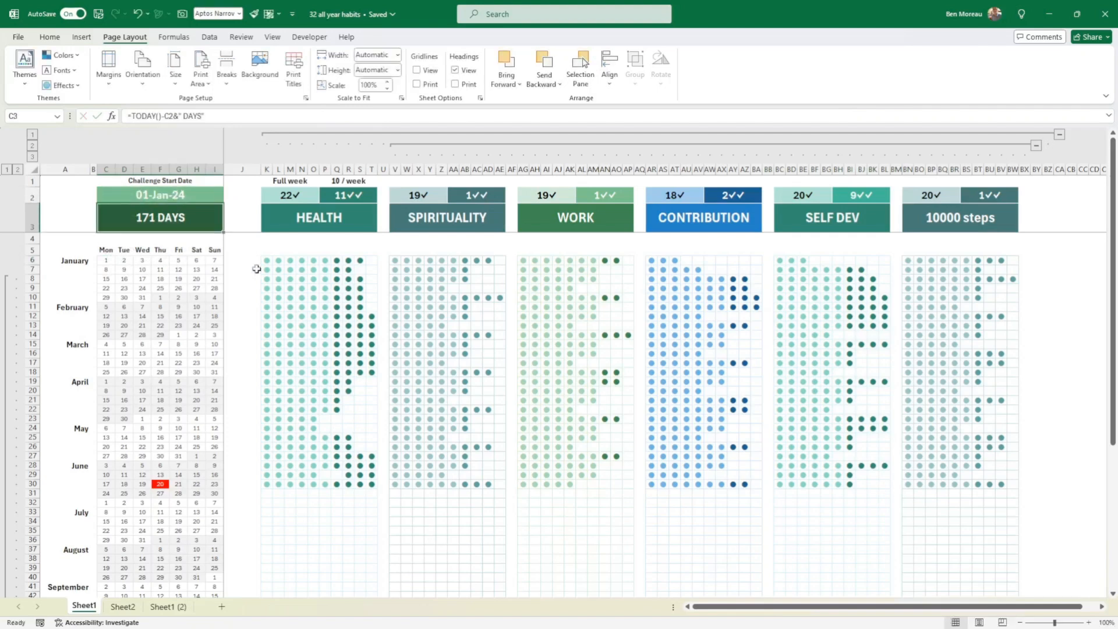
pyautogui.click(175, 192)
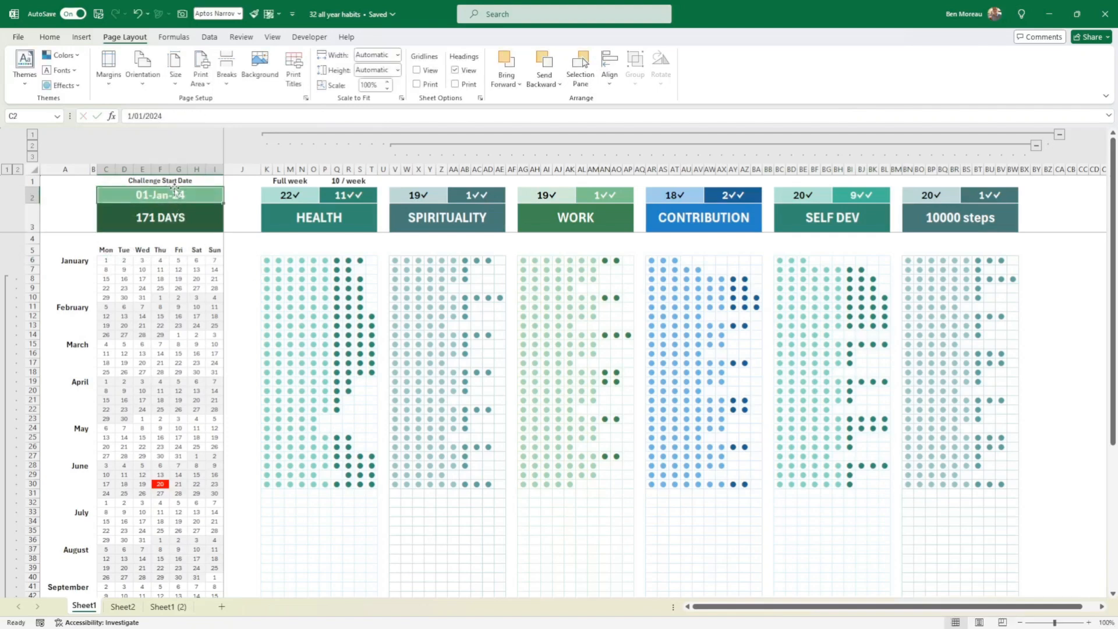
pyautogui.write('7/1')
pyautogui.press('Return')
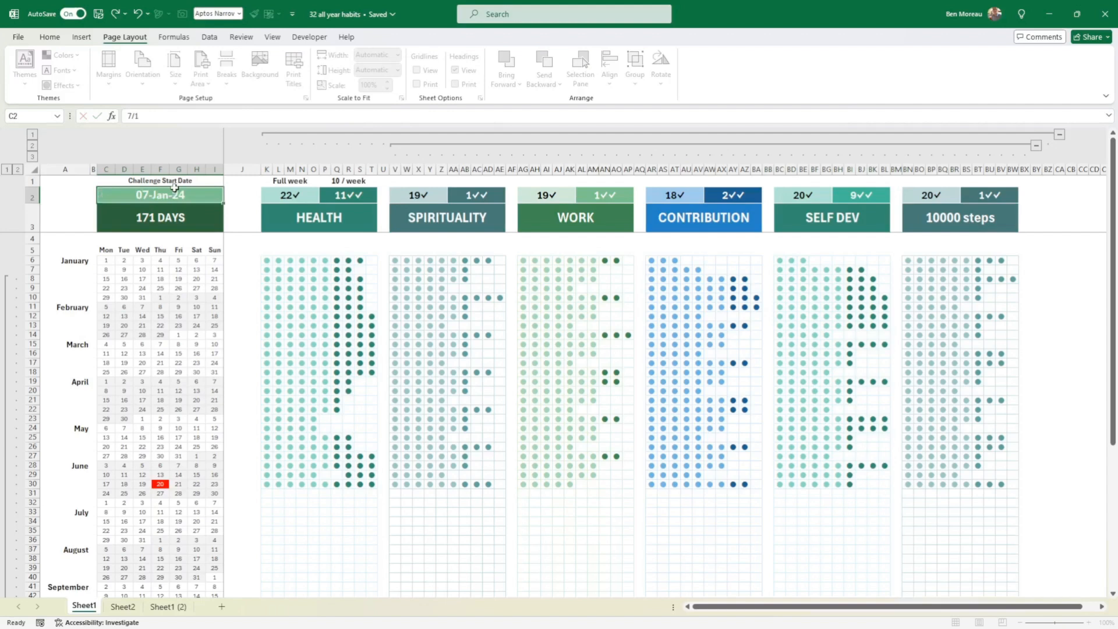
# - Examine the calendar's first date, weekday headings, month labels, shaded months and the highlighted current day
pyautogui.click(107, 261)
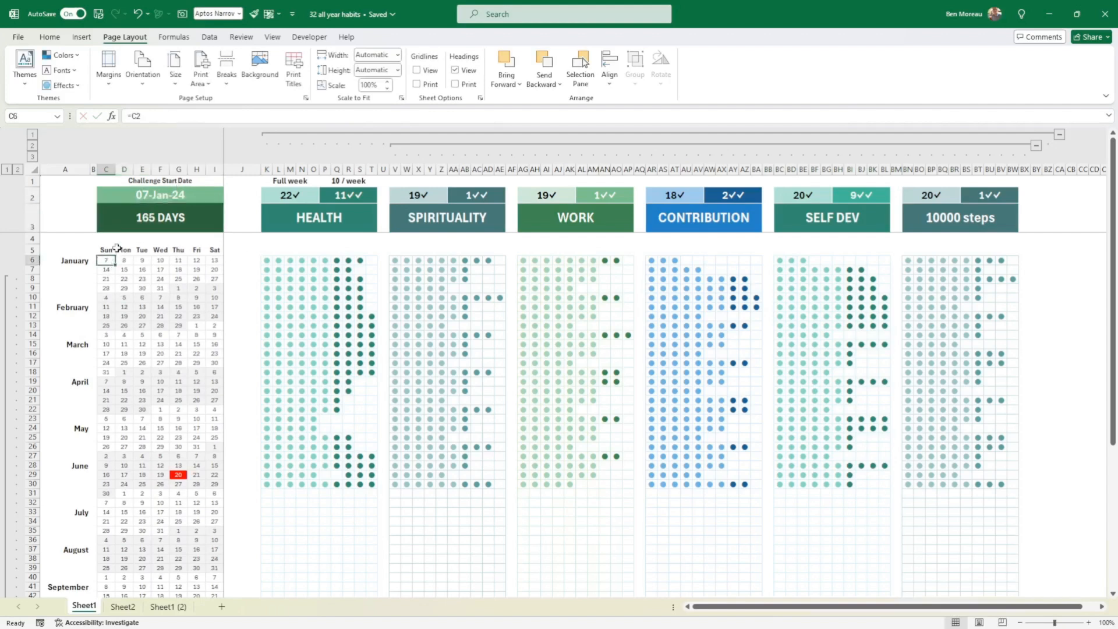
pyautogui.click(110, 249)
pyautogui.moveTo(74, 295); pyautogui.dragTo(68, 512)
pyautogui.moveTo(108, 249); pyautogui.dragTo(216, 250)
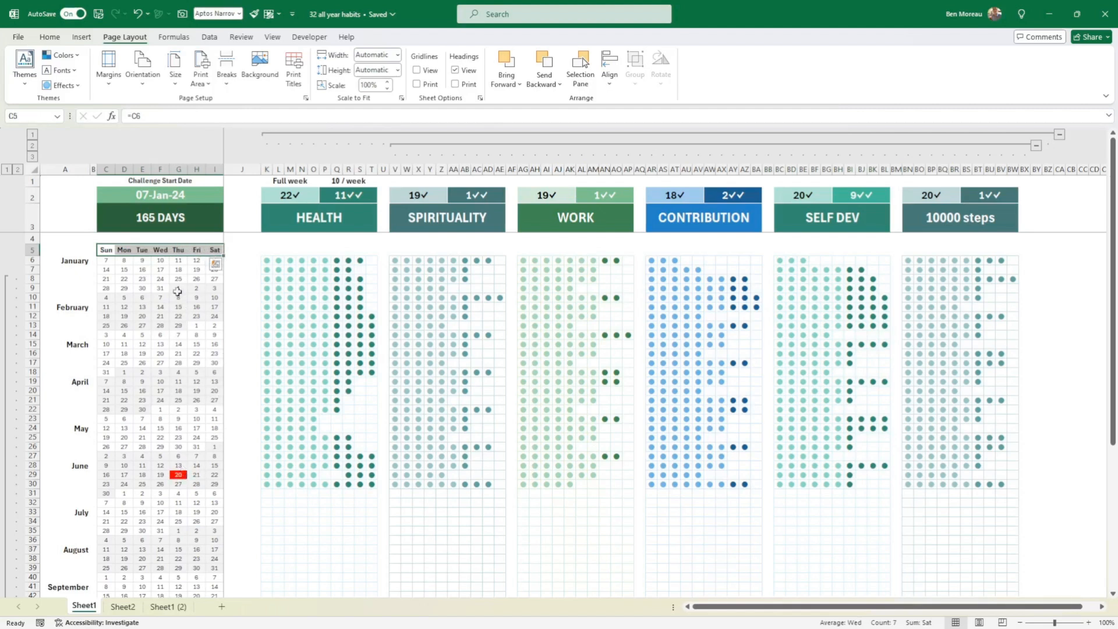
pyautogui.moveTo(178, 287); pyautogui.dragTo(179, 317)
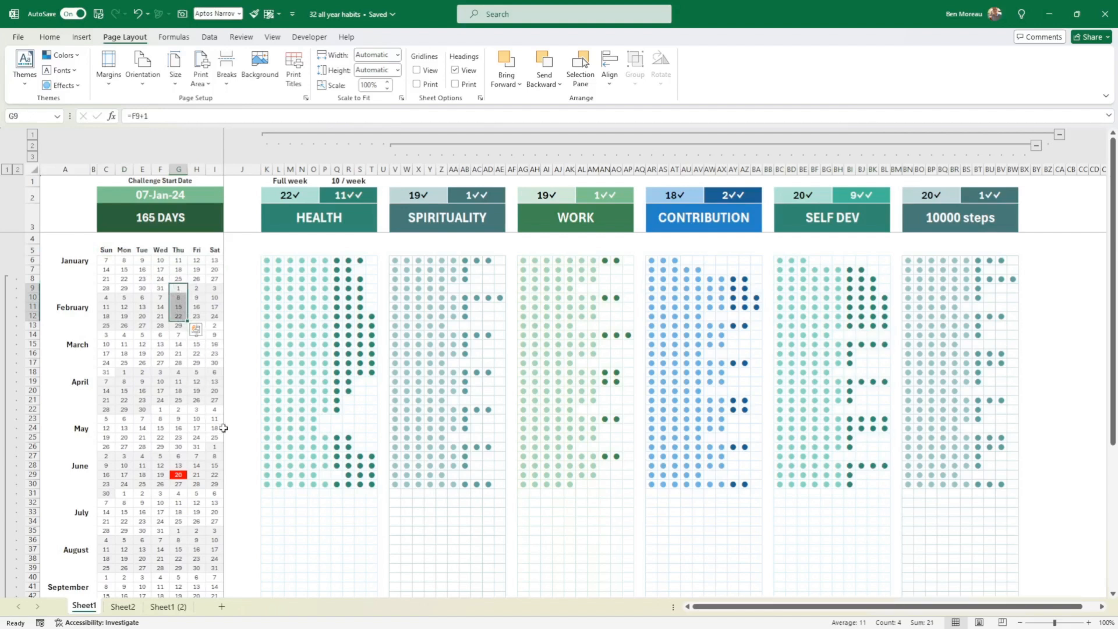
pyautogui.click(178, 474)
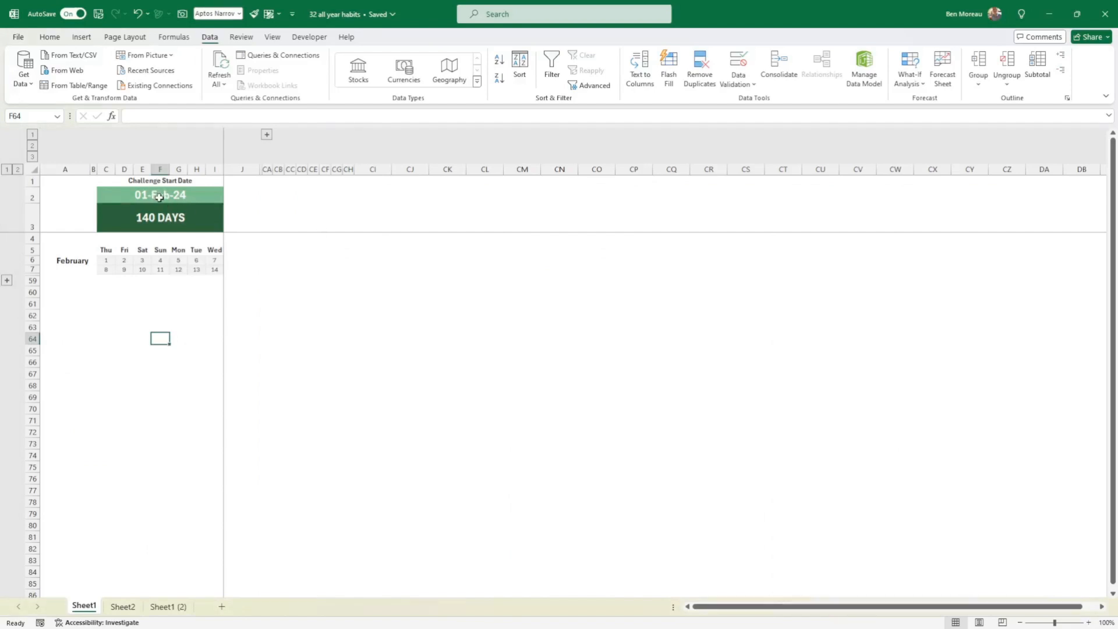
# - Inspect the challenge start date in C2 and the parts of the elapsed-days formula in C3
pyautogui.click(159, 197)
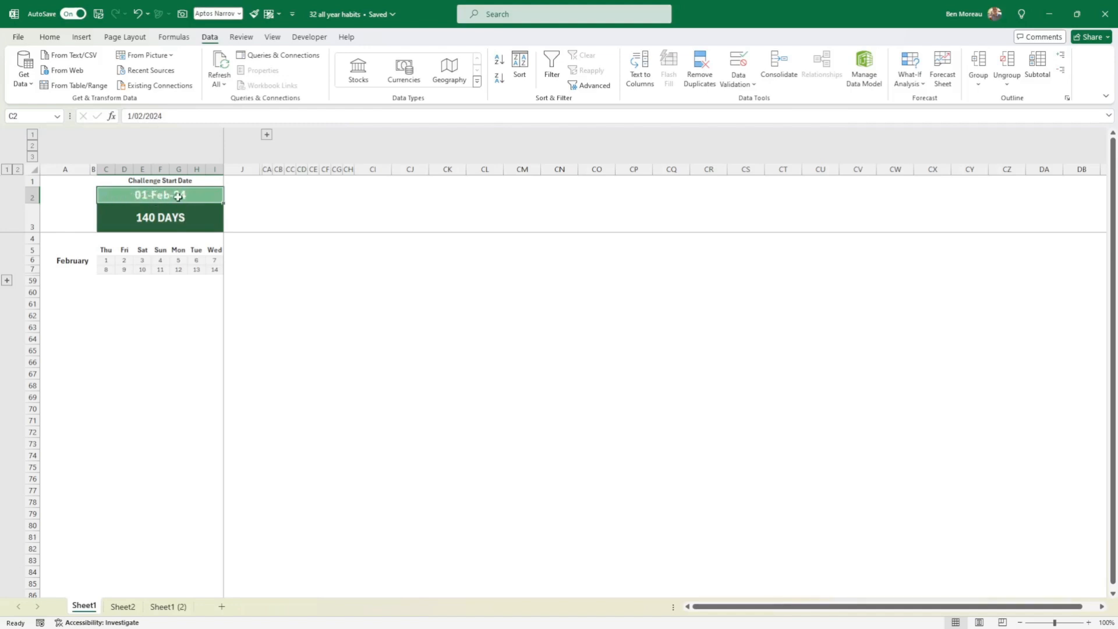
pyautogui.click(166, 221)
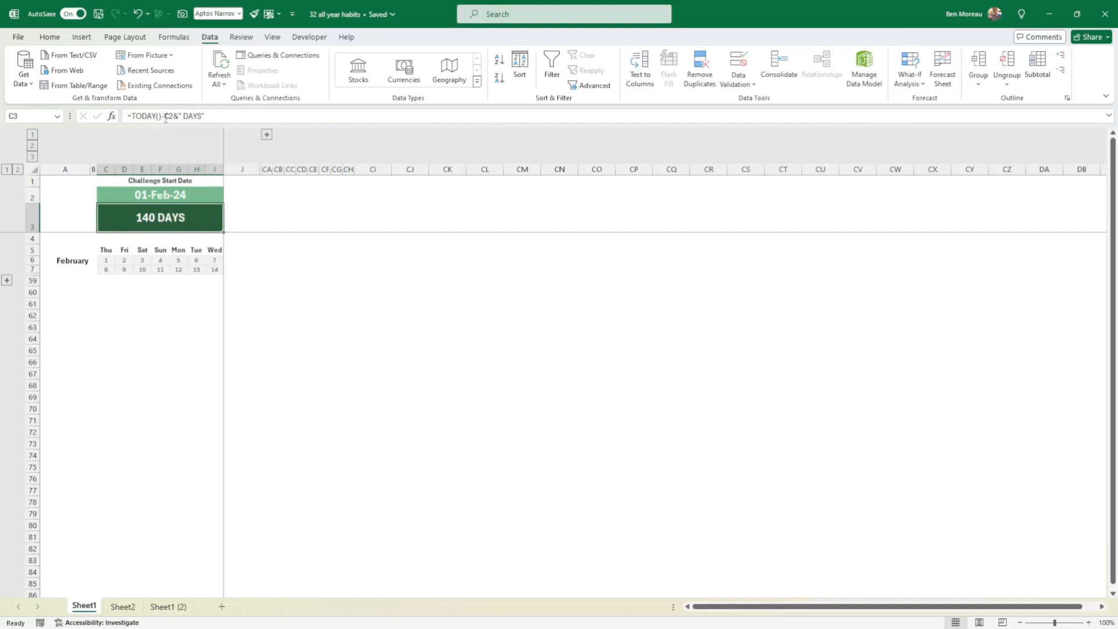
pyautogui.moveTo(161, 116); pyautogui.dragTo(202, 116)
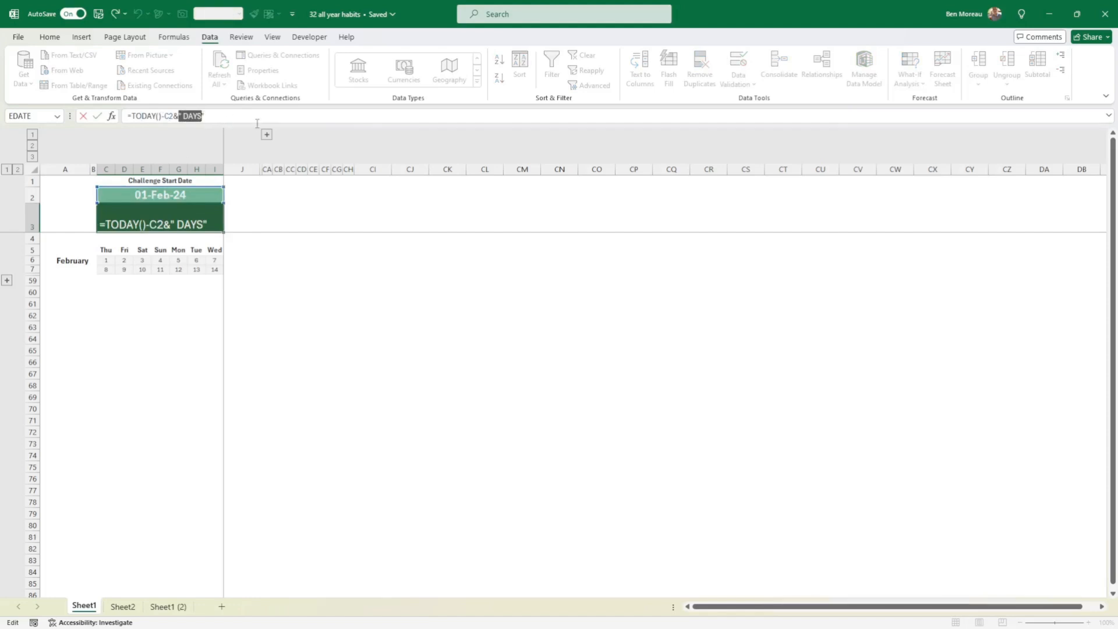
pyautogui.press('Return')
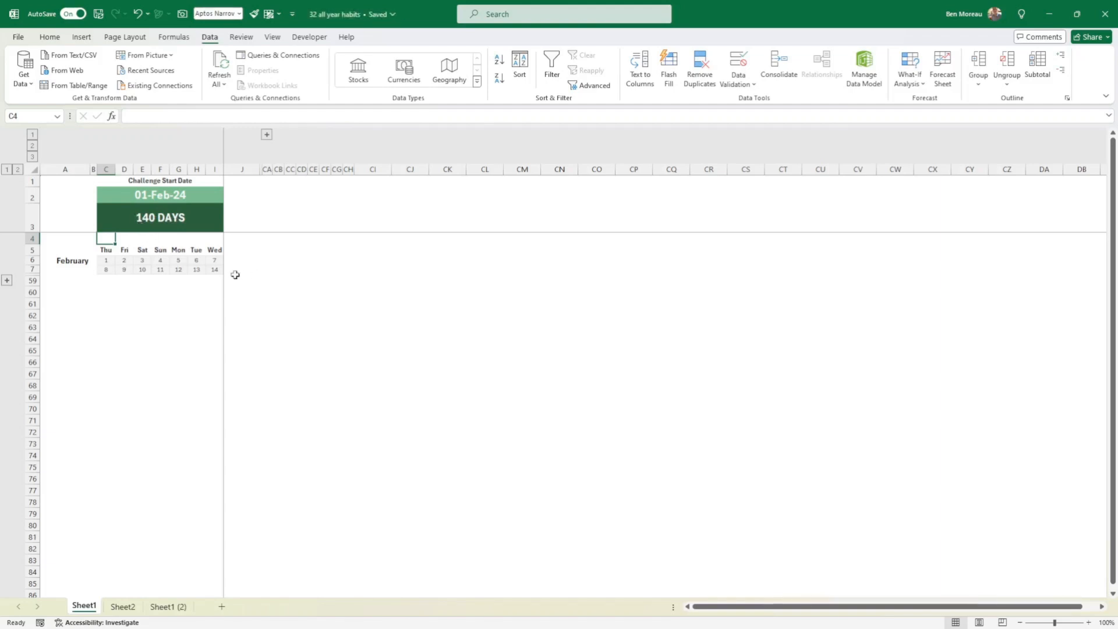
# - Clear the weekday headings in C5:I5 and the month label in A6
pyautogui.click(105, 260)
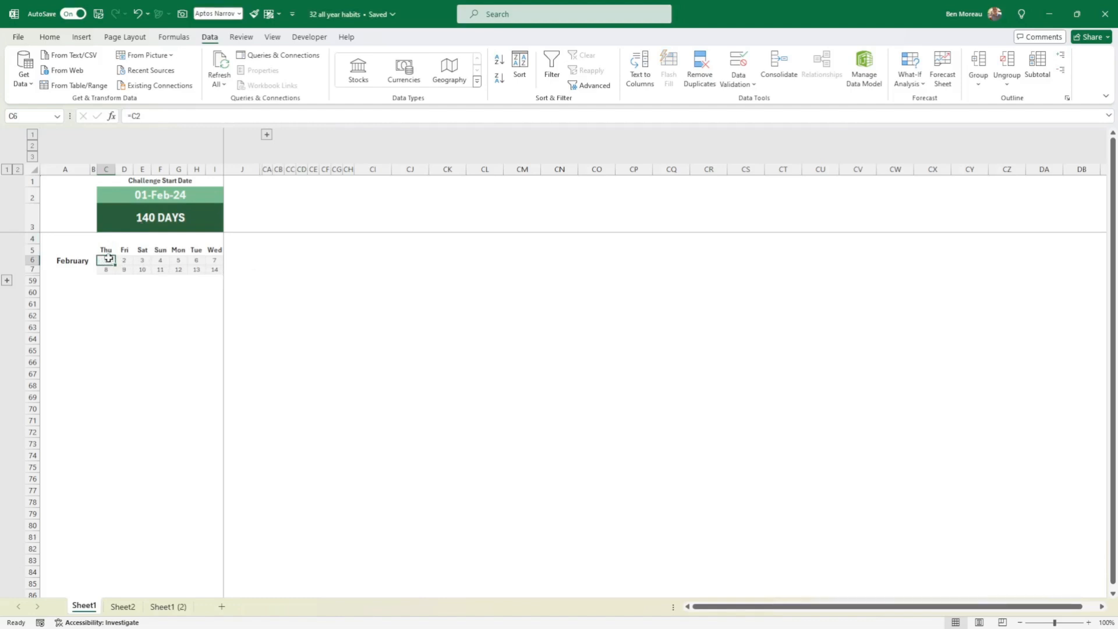
pyautogui.click(106, 249)
pyautogui.moveTo(108, 249); pyautogui.dragTo(216, 251)
pyautogui.press('Delete')
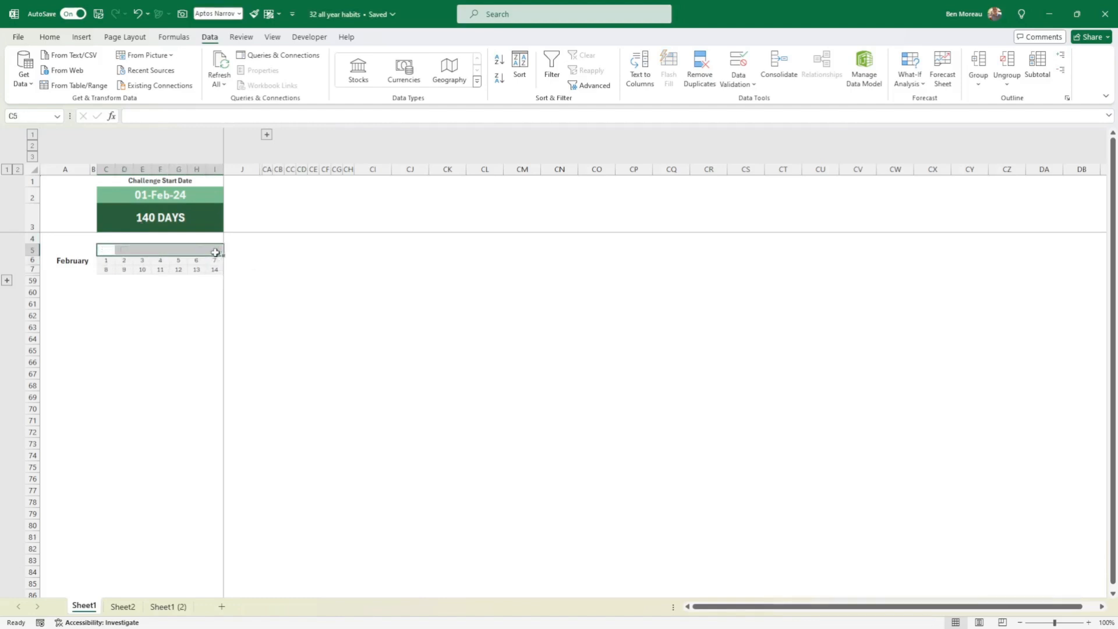
pyautogui.click(78, 261)
pyautogui.press('Delete')
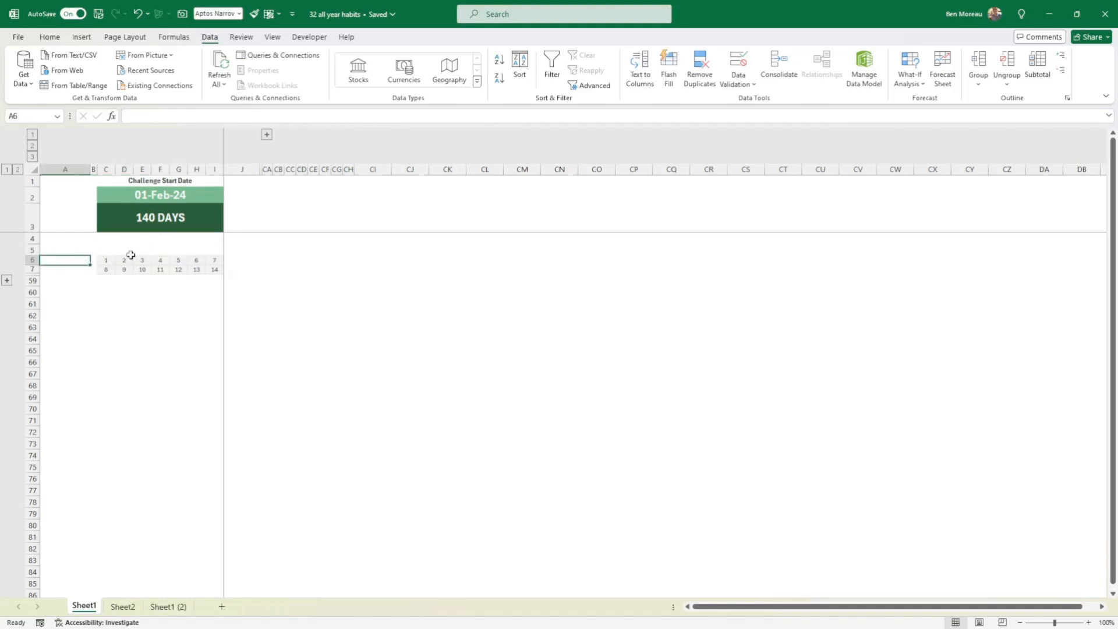
# - Link the first calendar date in C6 to the challenge start date with the formula =C2
pyautogui.click(106, 260)
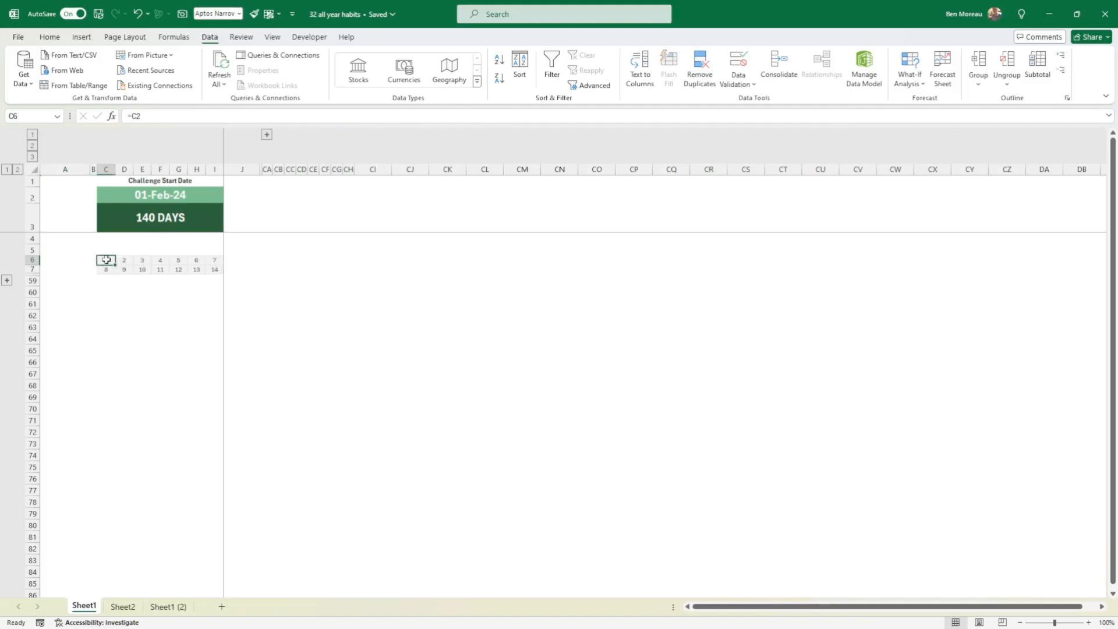
pyautogui.moveTo(103, 260); pyautogui.dragTo(210, 270)
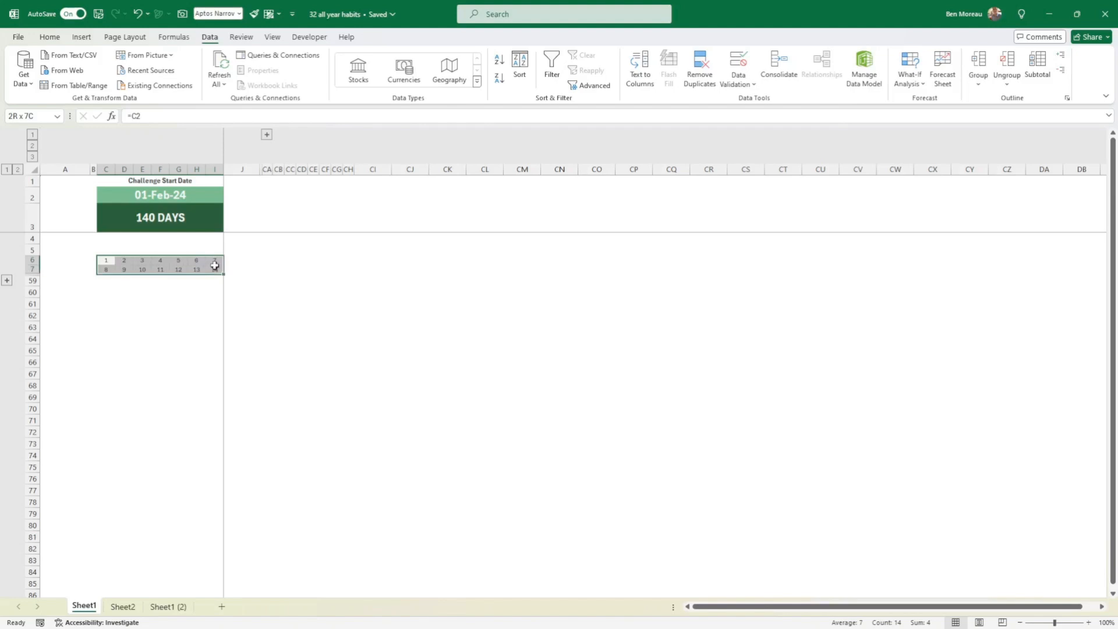
pyautogui.click(105, 261)
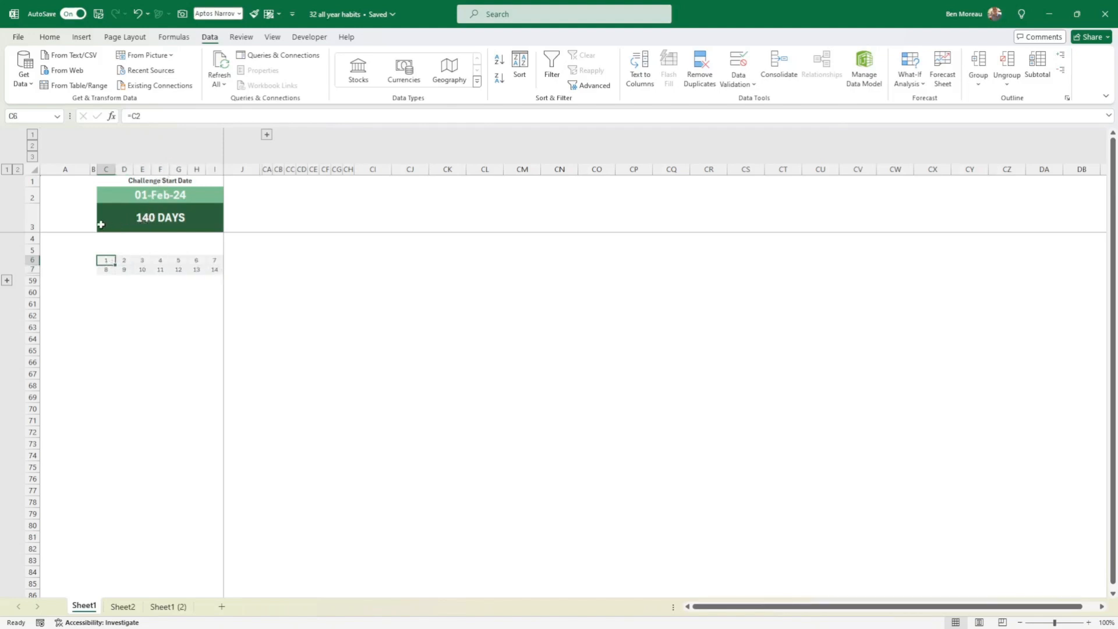
pyautogui.write('=')
pyautogui.click(134, 195)
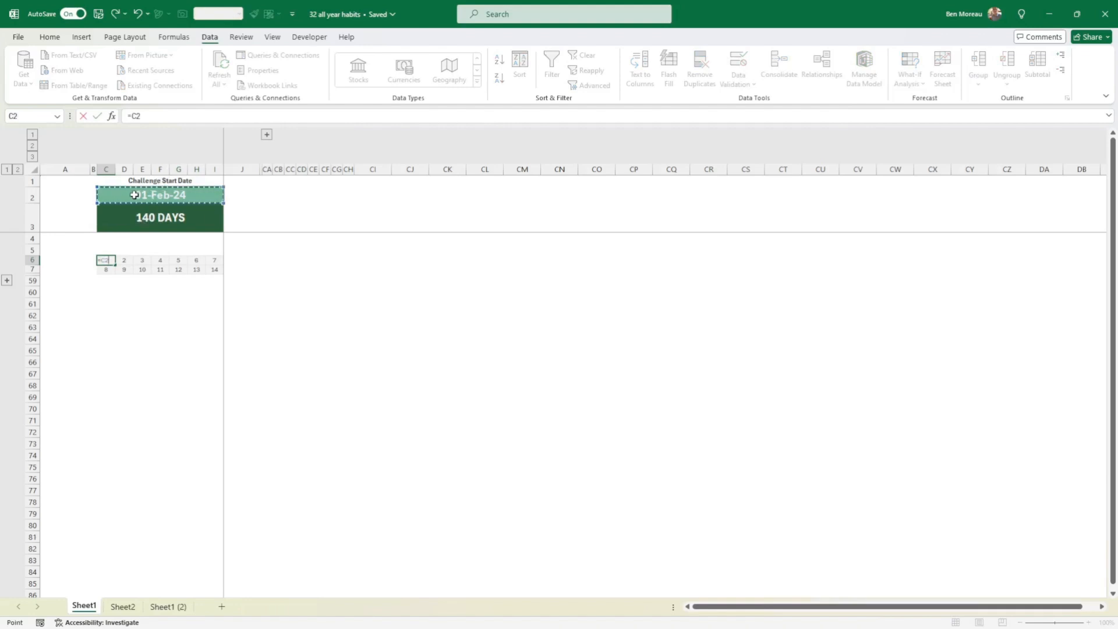
pyautogui.press('Return')
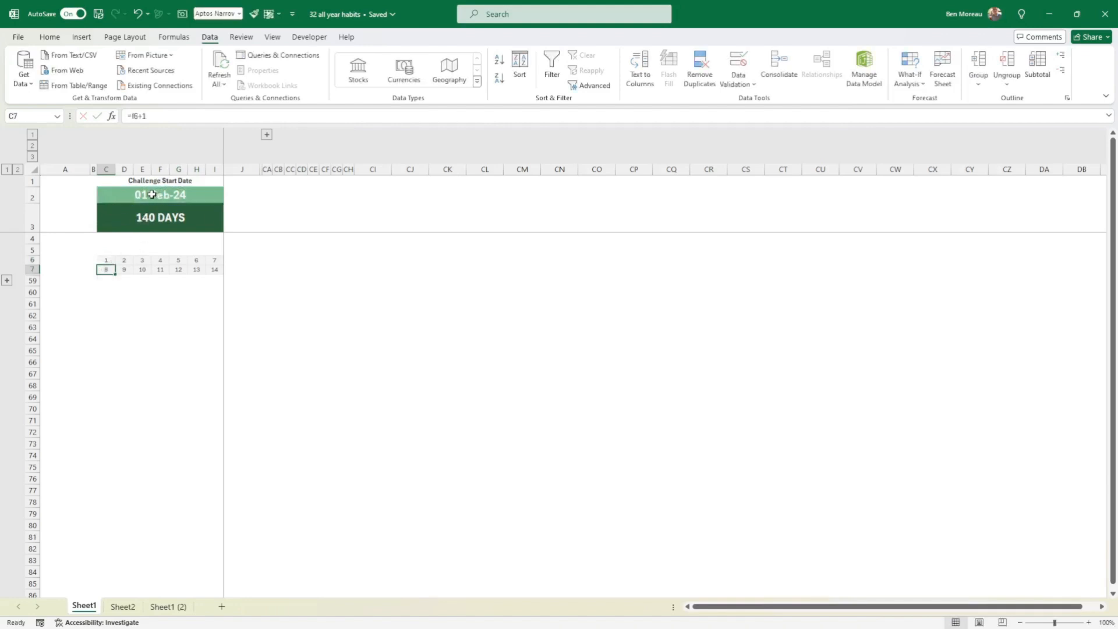
pyautogui.click(110, 250)
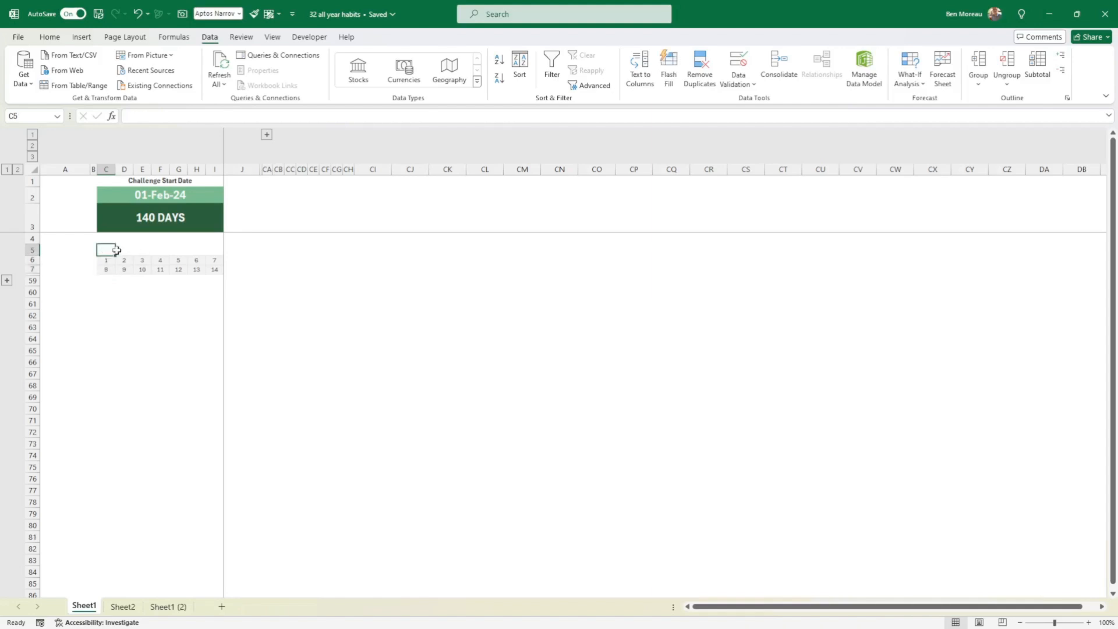
pyautogui.write('=')
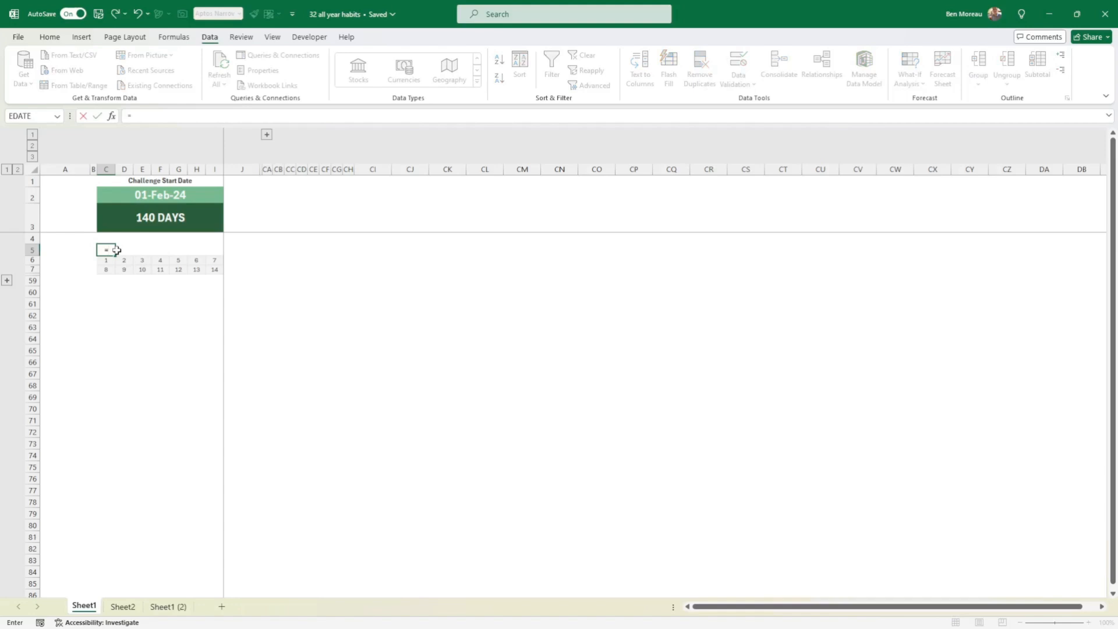
pyautogui.press('Escape')
# - Inspect the custom number format applied to the first calendar date in C6
pyautogui.press('Down')
pyautogui.rightClick(104, 259)
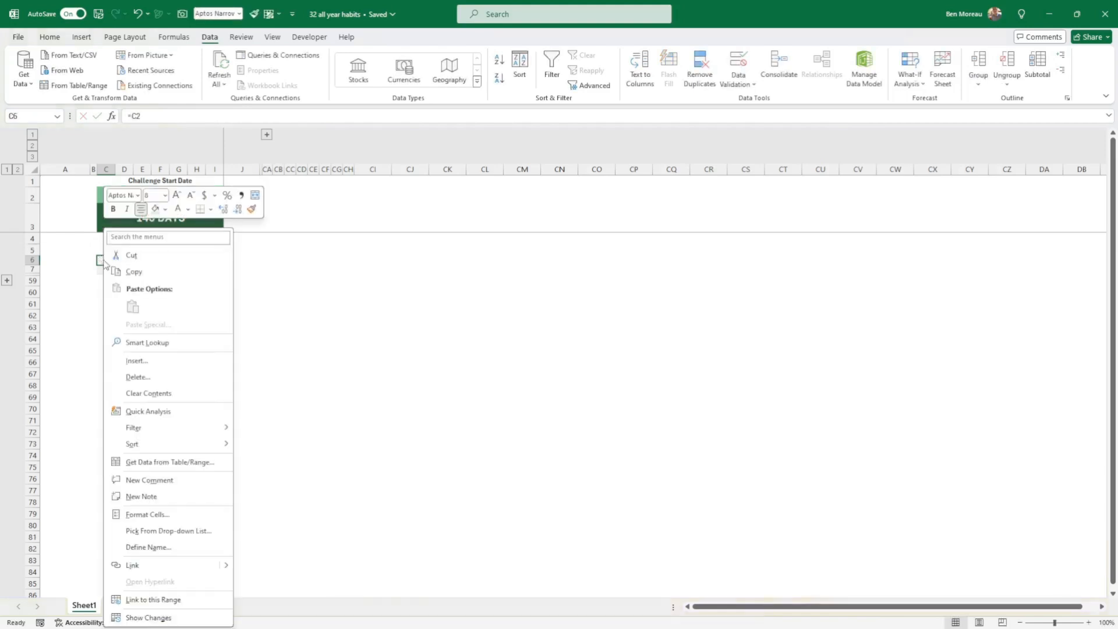
pyautogui.click(153, 513)
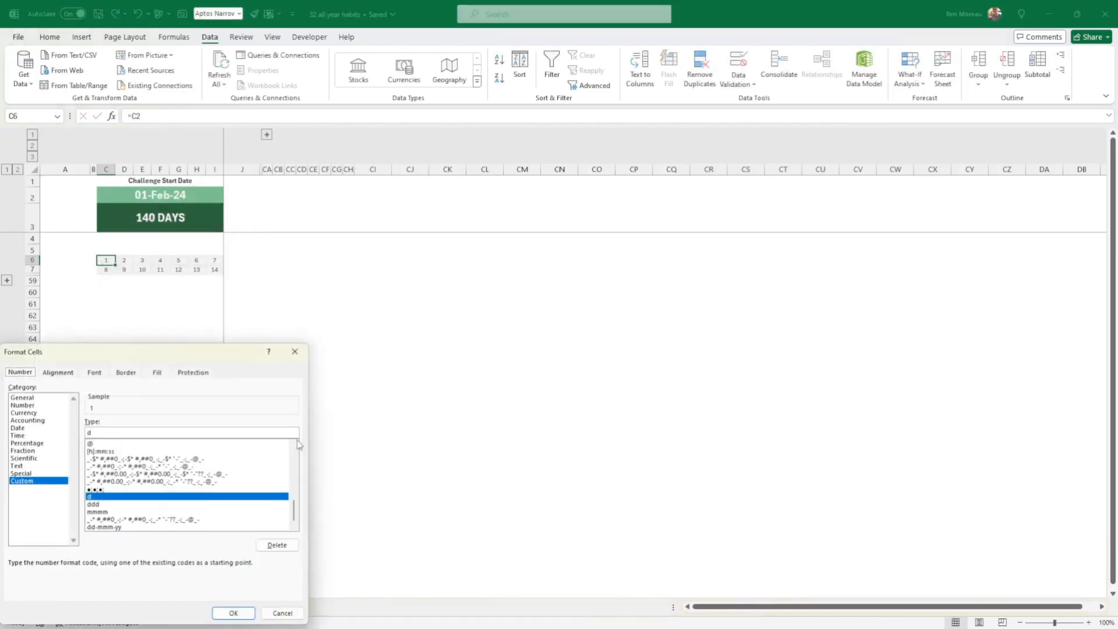
pyautogui.moveTo(160, 353); pyautogui.dragTo(435, 256)
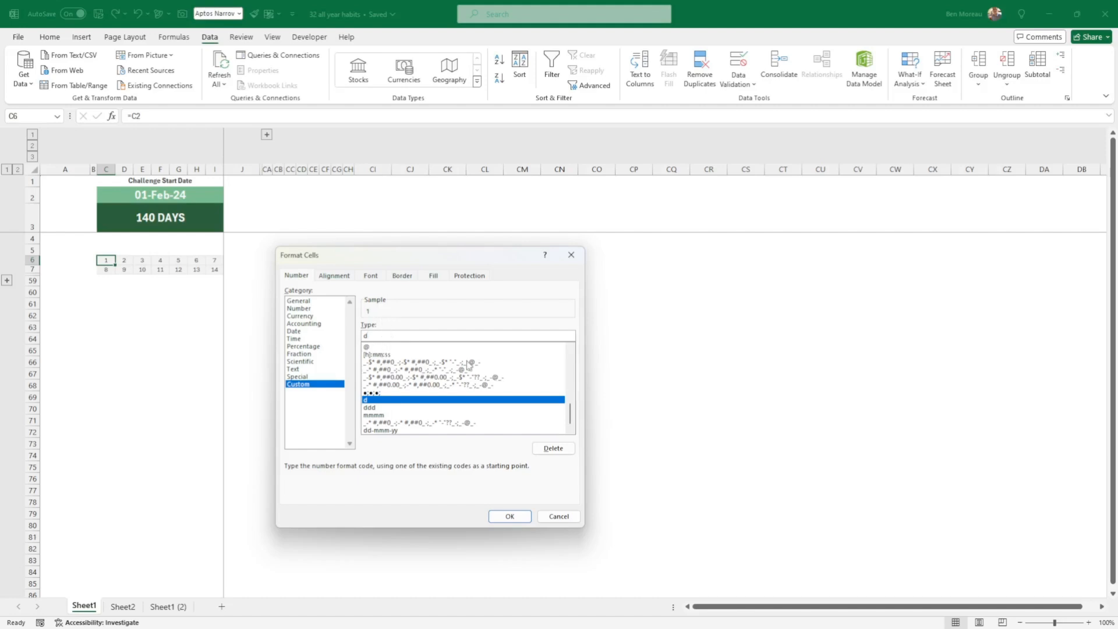
pyautogui.click(509, 517)
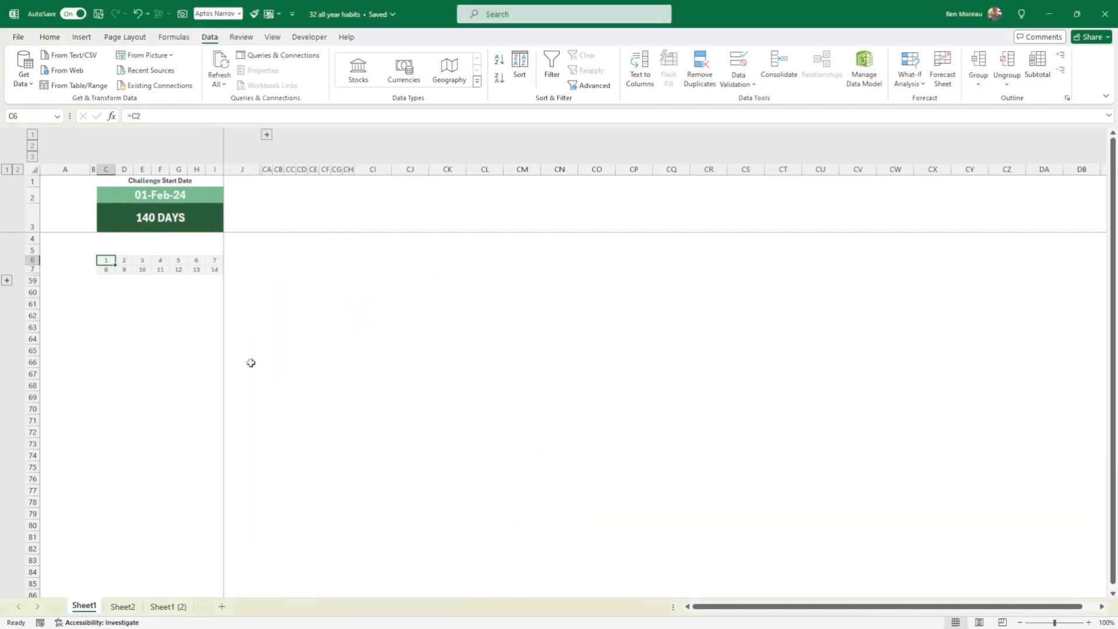
# - Link the first weekday heading in C5 to the first calendar date with the formula =C6
pyautogui.click(105, 251)
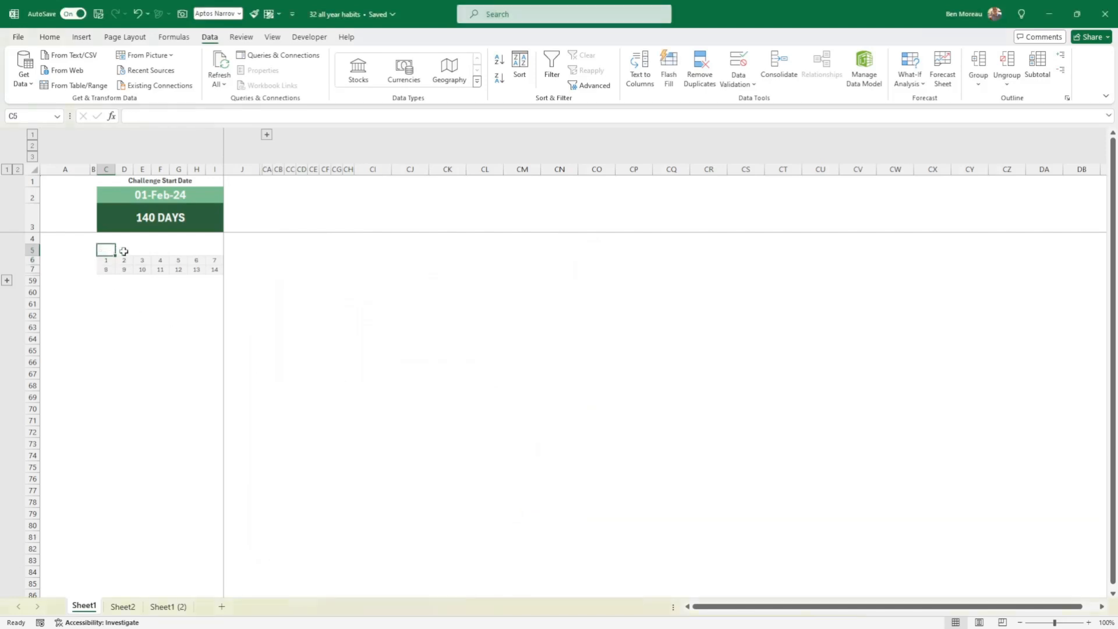
pyautogui.write('=')
pyautogui.press('Down')
pyautogui.press('Return')
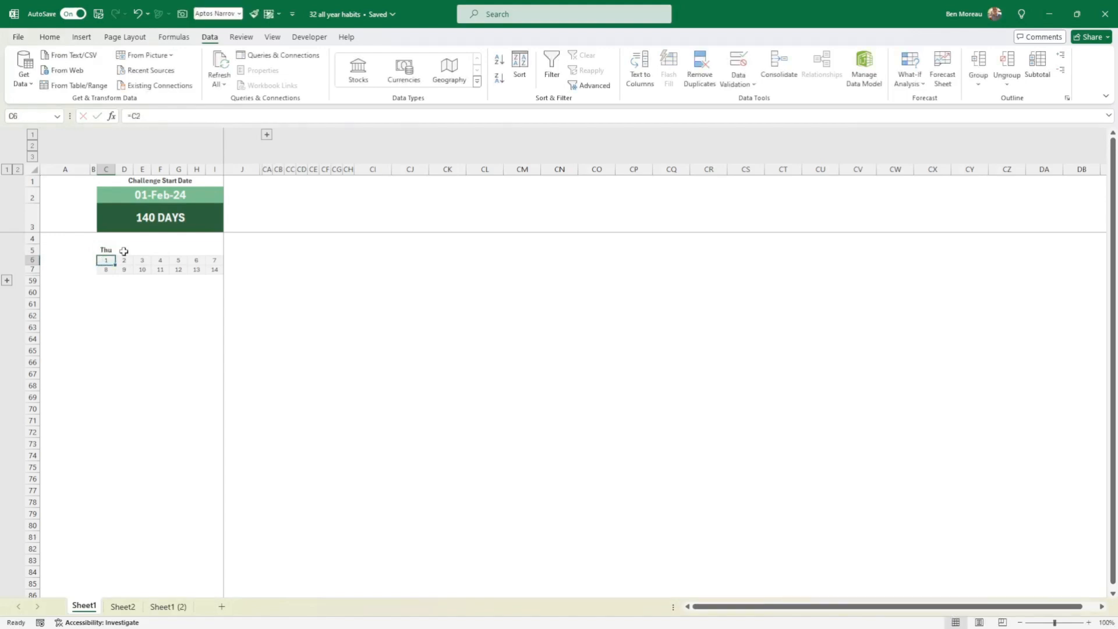
# - Inspect the custom number format that turns the date in C5 into a weekday name
pyautogui.rightClick(106, 251)
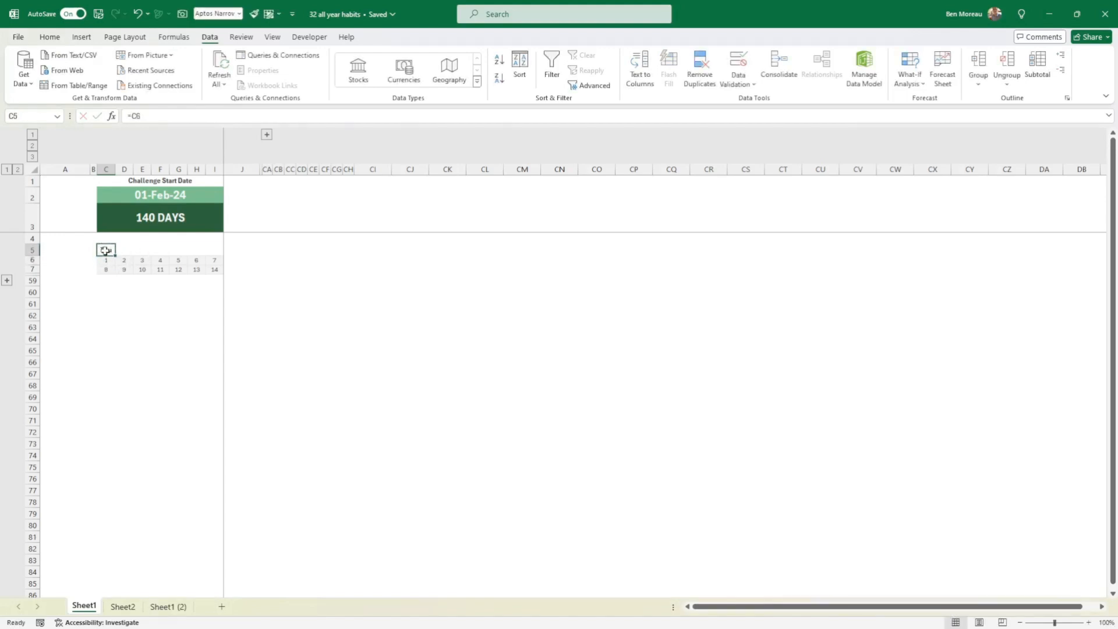
pyautogui.click(208, 517)
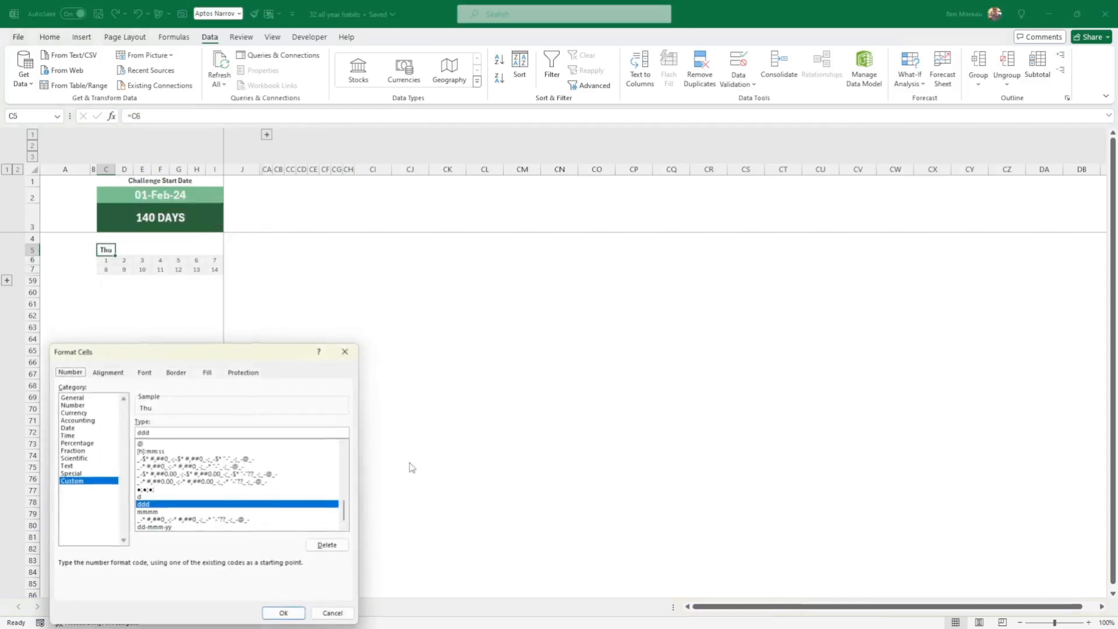
pyautogui.click(155, 432)
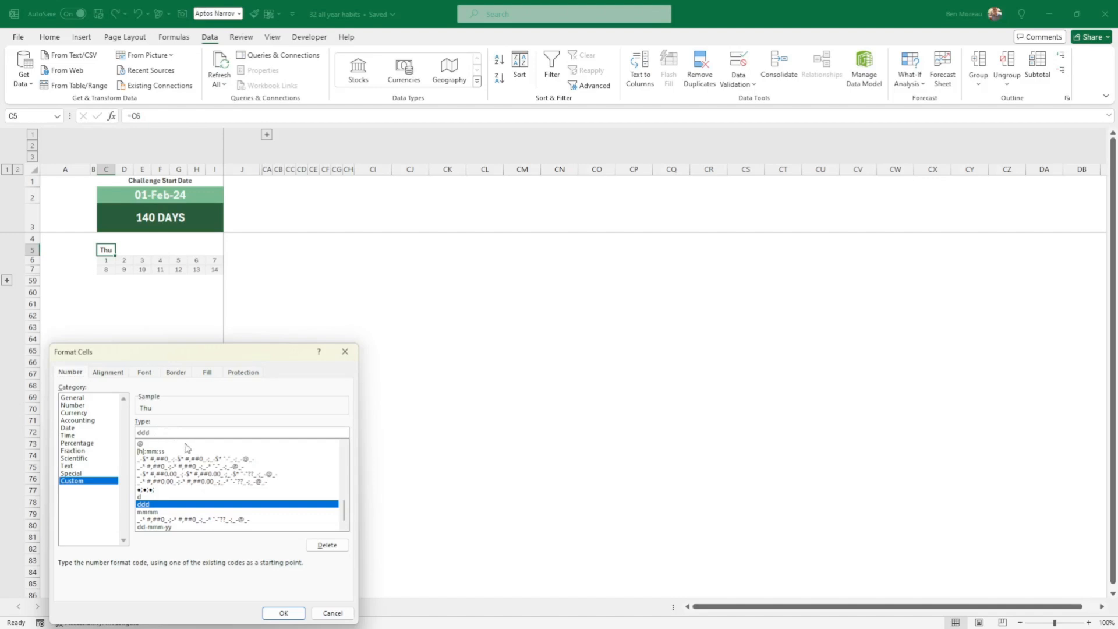
pyautogui.click(284, 613)
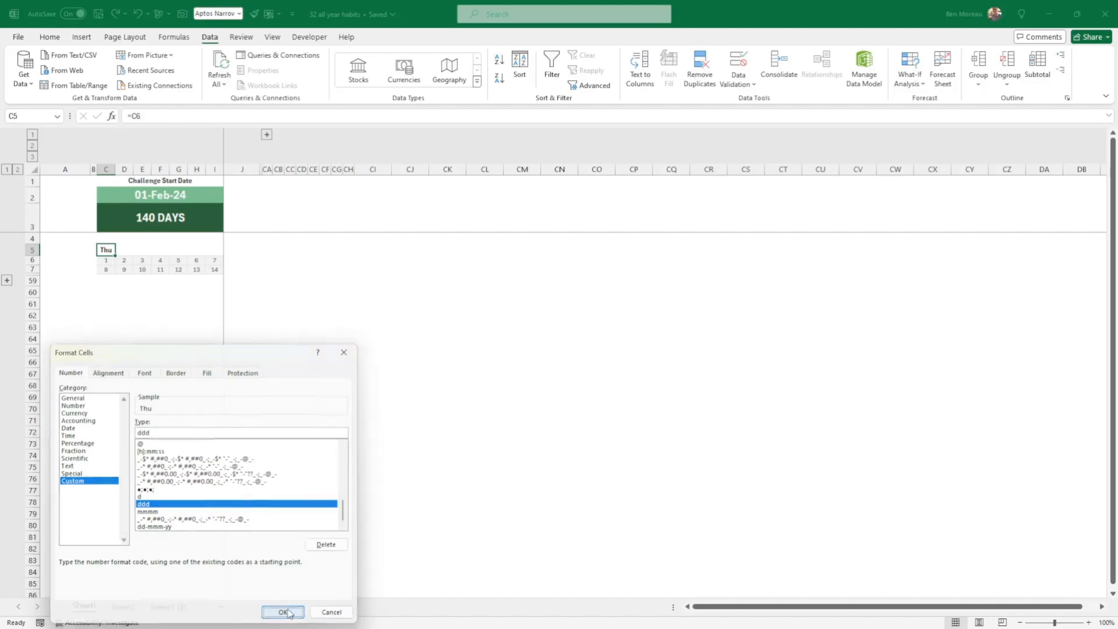
# - Fill the weekday heading formula from C5 across to I5
pyautogui.moveTo(108, 248); pyautogui.dragTo(109, 259)
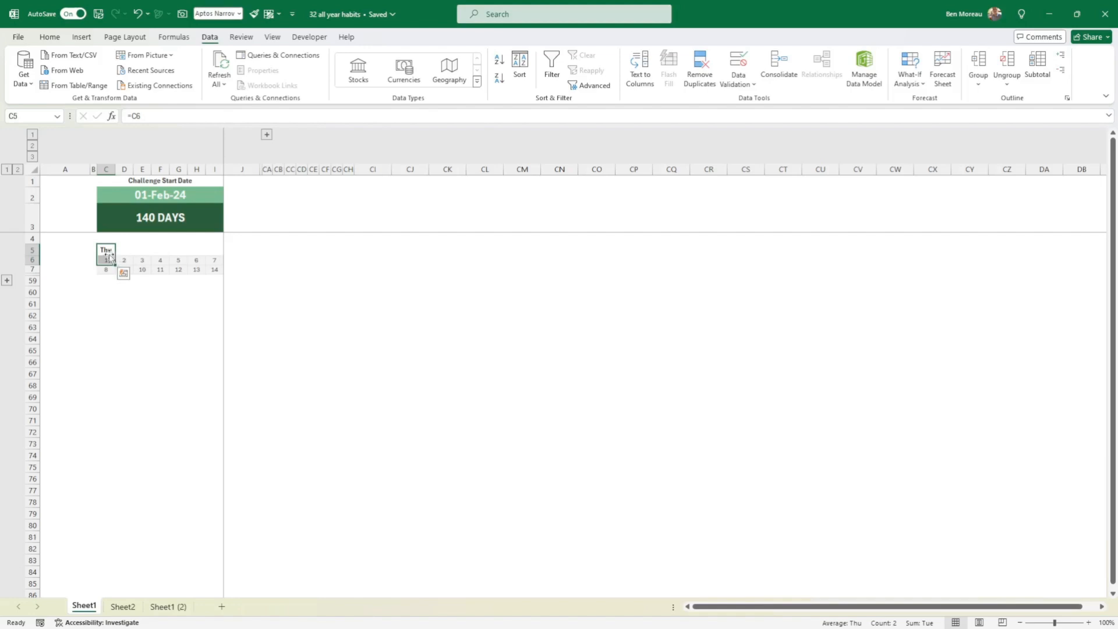
pyautogui.click(111, 251)
pyautogui.moveTo(115, 256); pyautogui.dragTo(231, 261)
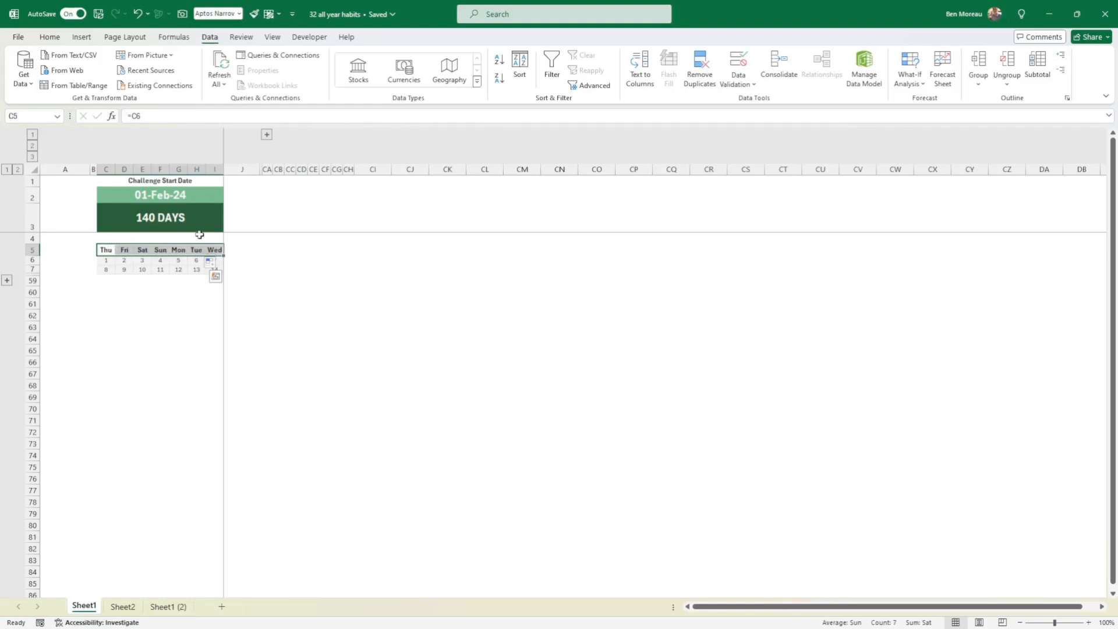
# - Set the challenge start date in C2 to 2/5 and check the first calendar date in C6
pyautogui.click(156, 198)
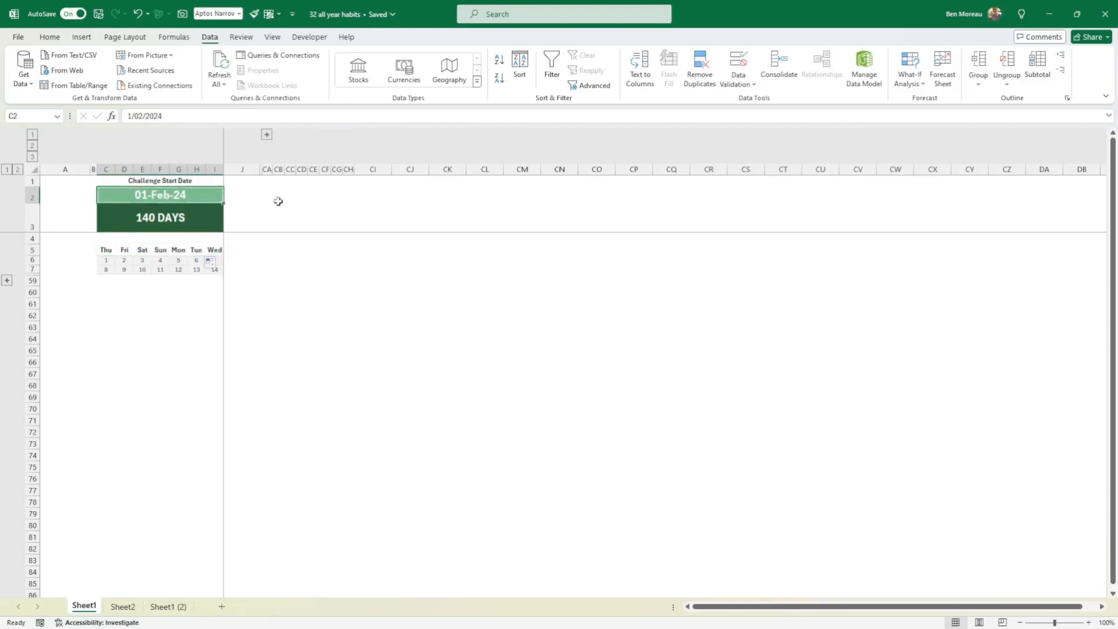
pyautogui.write('2/5')
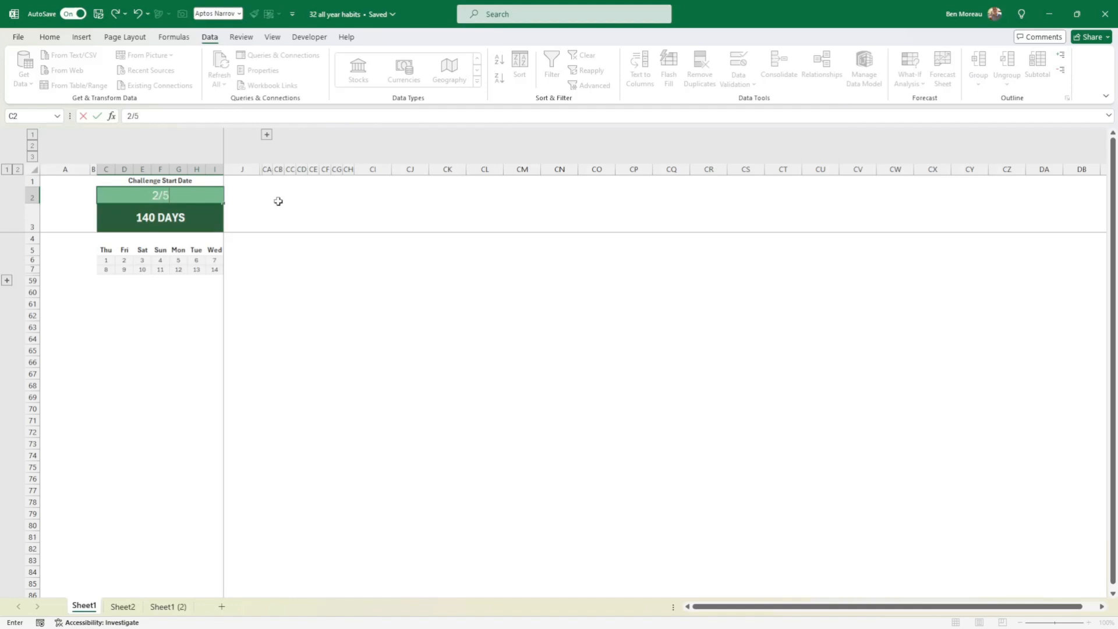
pyautogui.press('Return')
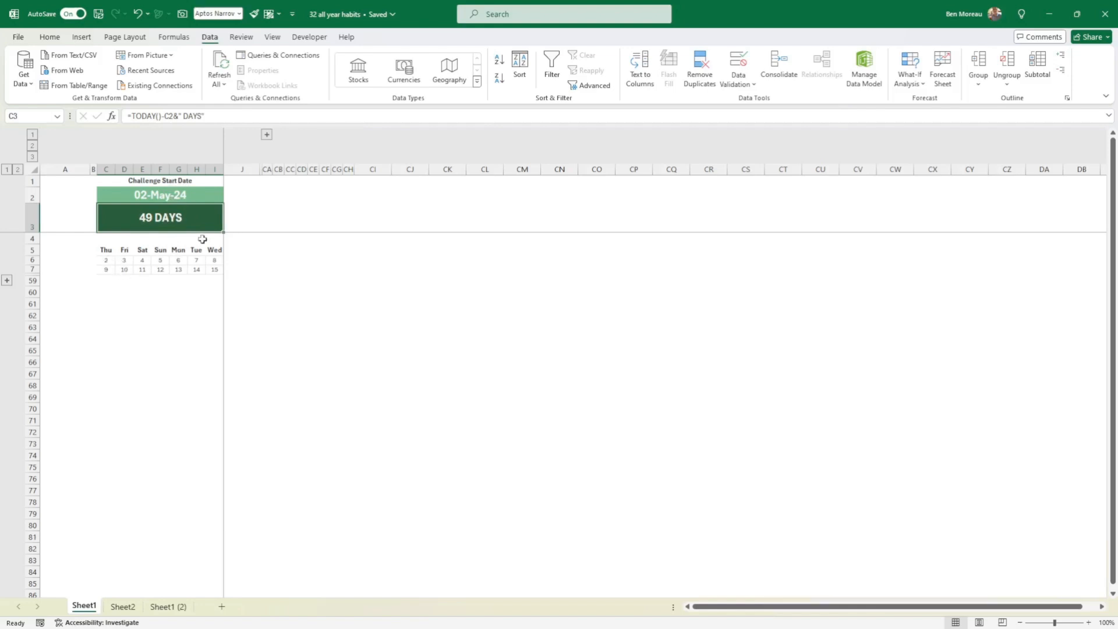
pyautogui.click(105, 260)
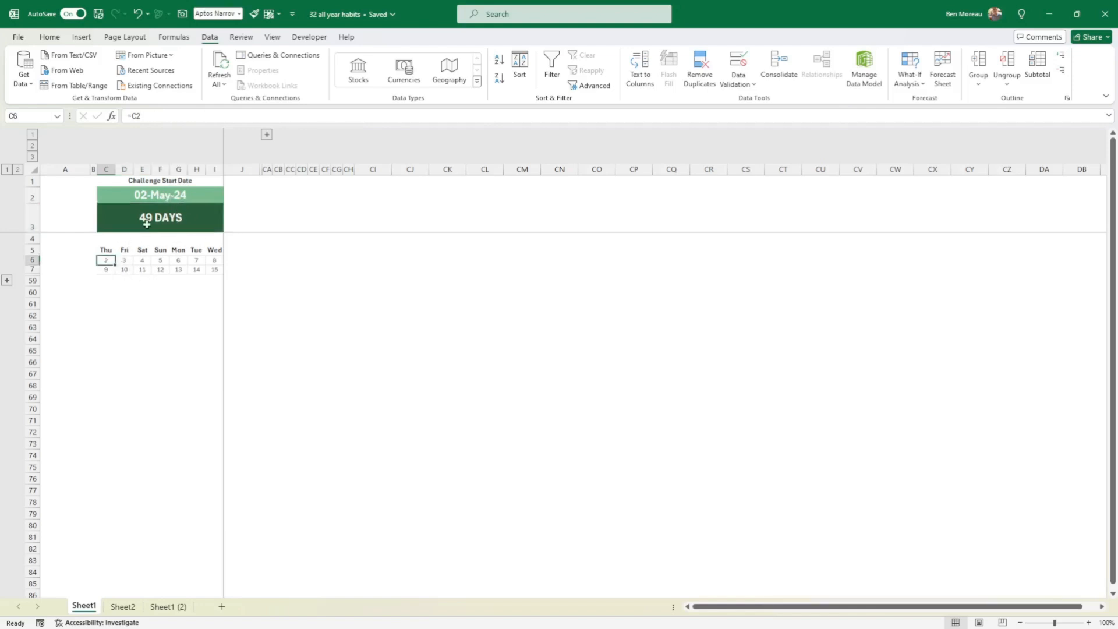
# - Set the challenge start date in C2 to 3/5 and check the first calendar date in C6
pyautogui.click(162, 196)
pyautogui.write('3/5')
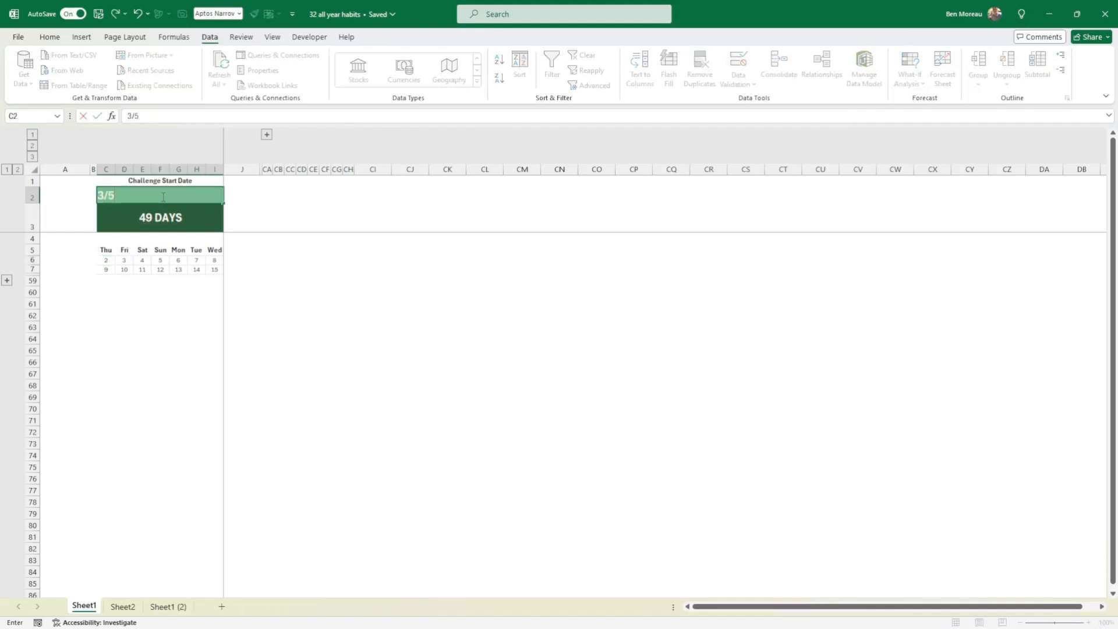
pyautogui.press('Return')
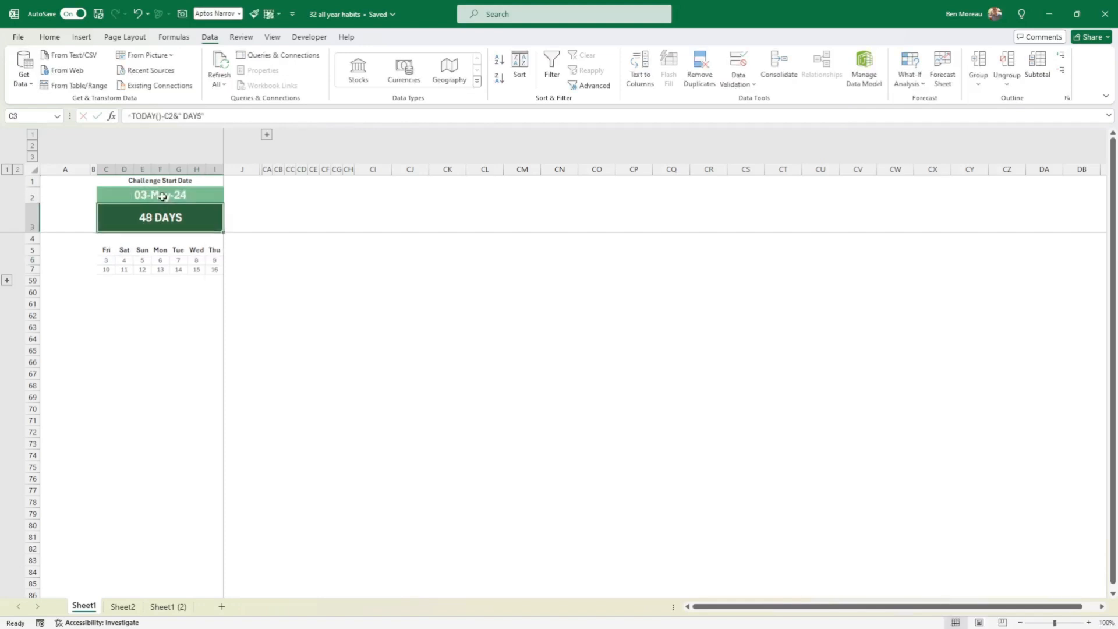
pyautogui.click(101, 260)
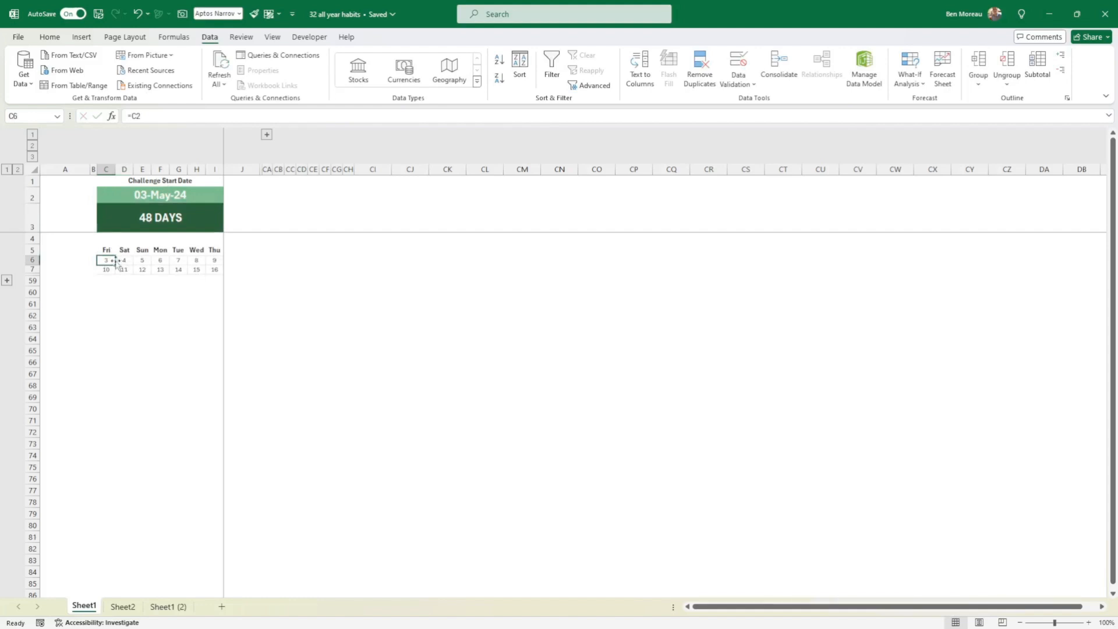
# - Link the month label in A6 to the first calendar date with the formula =C6
pyautogui.click(75, 260)
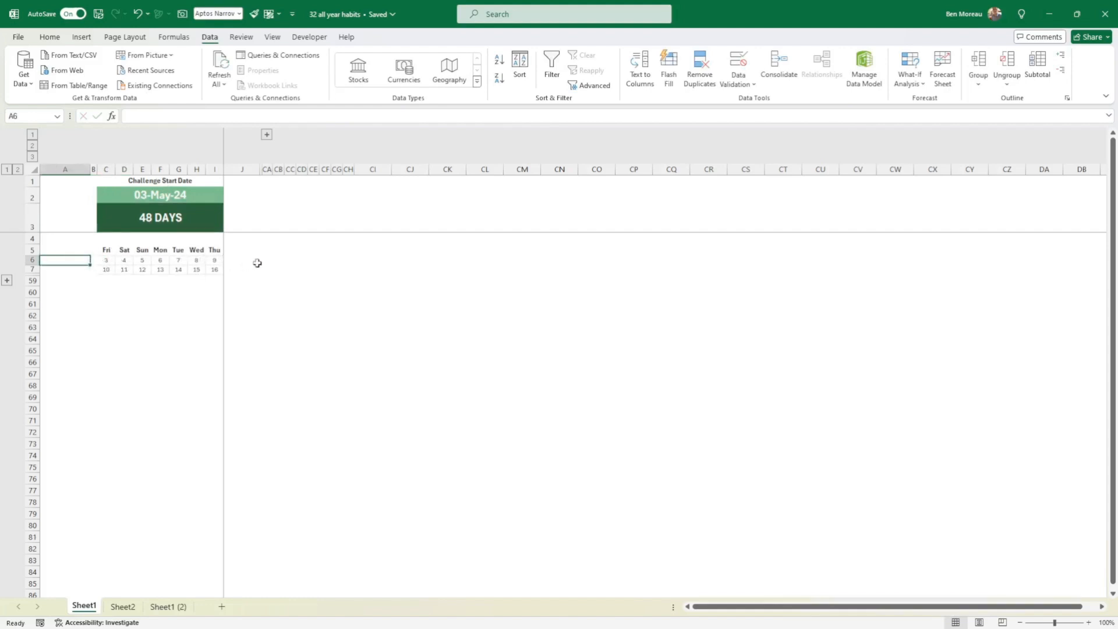
pyautogui.write('=')
pyautogui.press('Right')
pyautogui.press('Right')
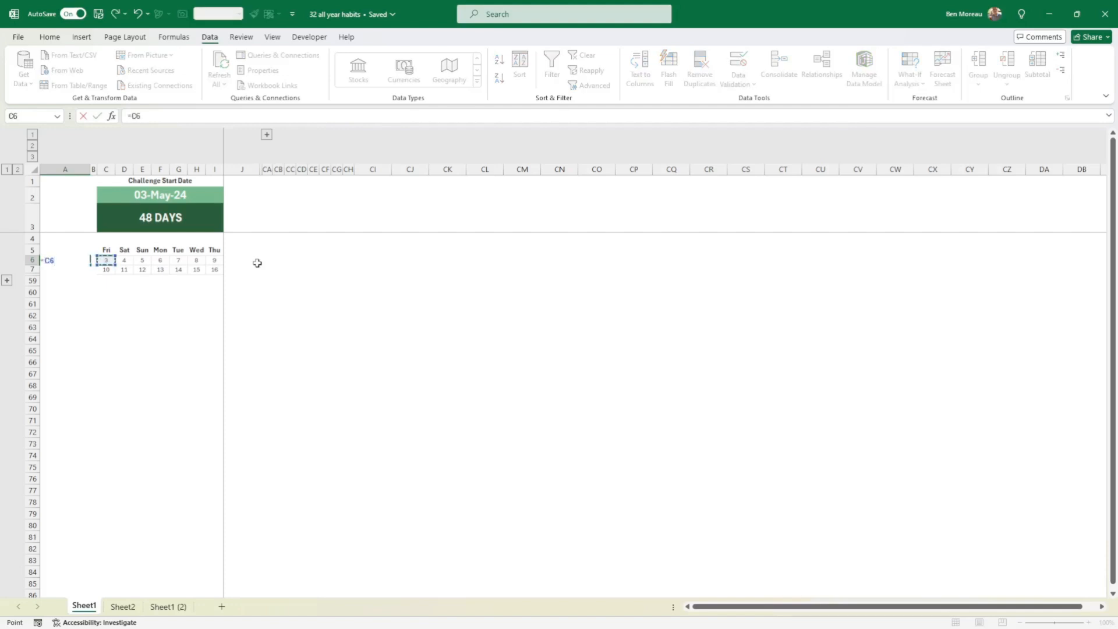
pyautogui.press('Return')
pyautogui.press('Up')
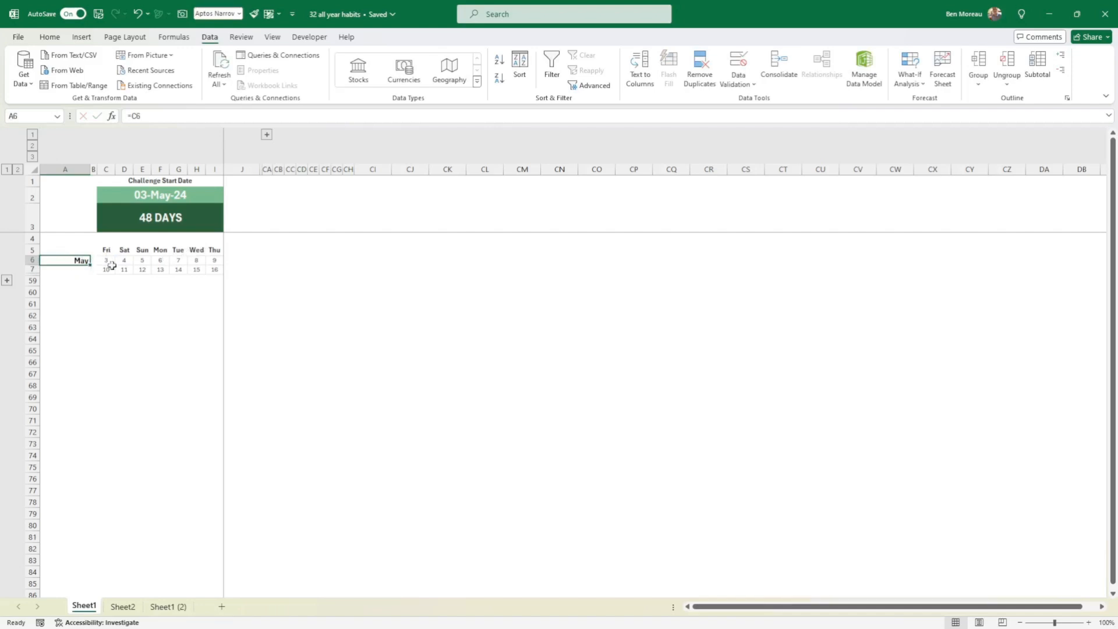
# - Set the month label in A6 to the custom number format mmmm
pyautogui.rightClick(75, 260)
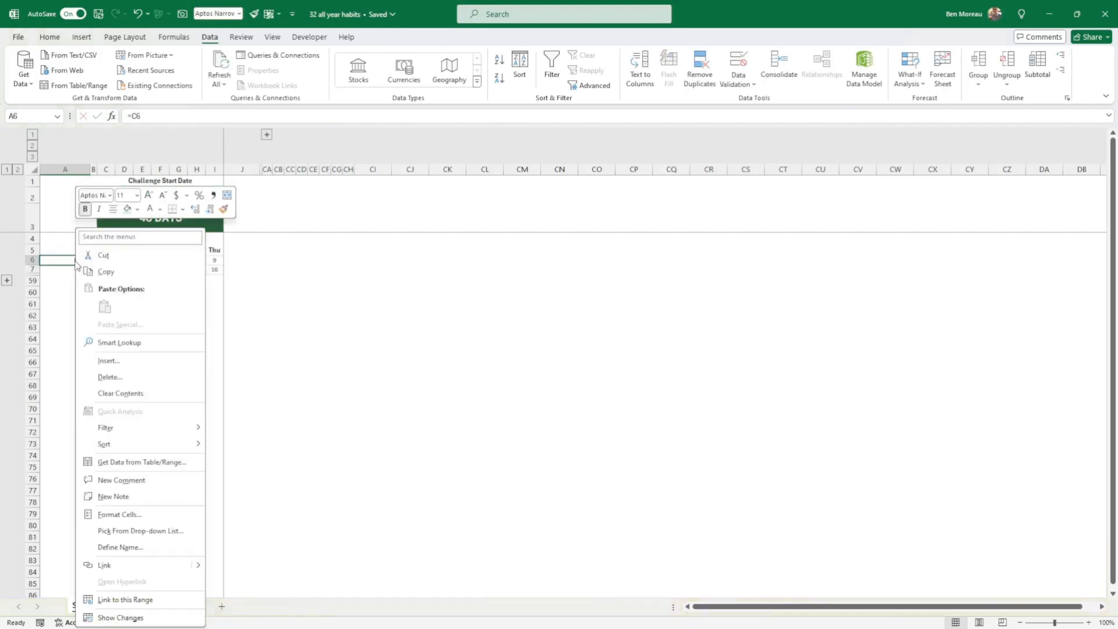
pyautogui.click(124, 511)
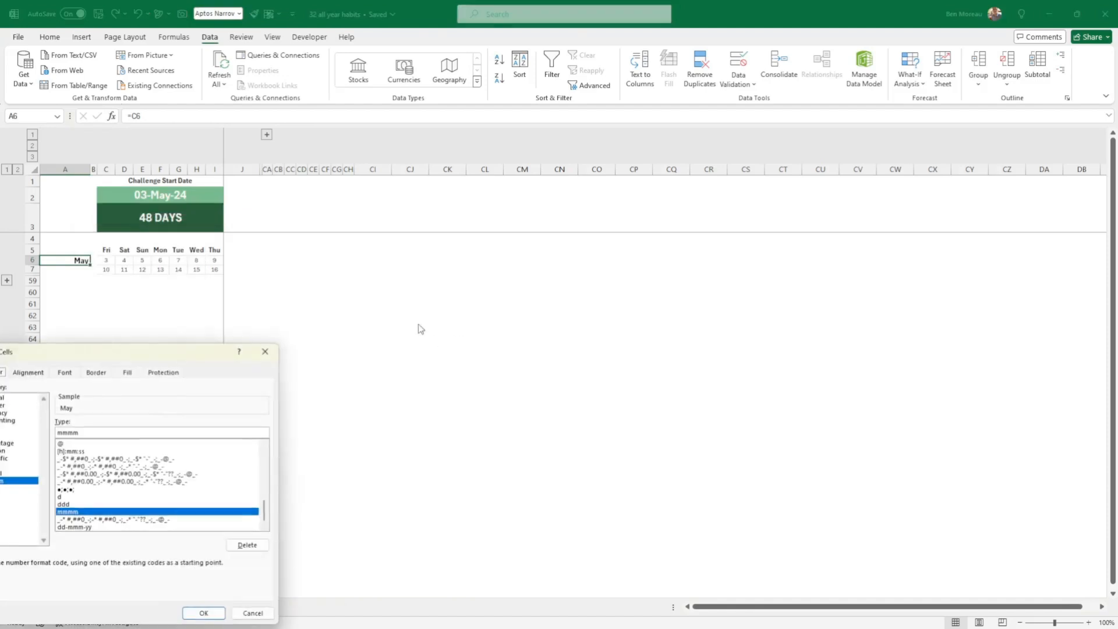
pyautogui.moveTo(145, 356); pyautogui.dragTo(540, 278)
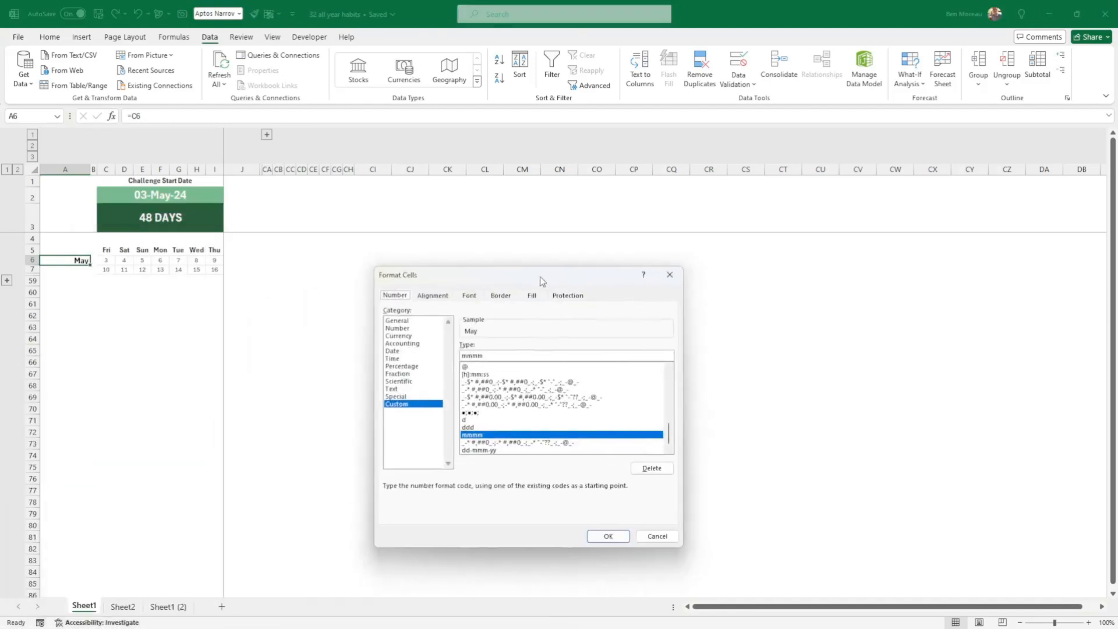
pyautogui.click(493, 355)
pyautogui.press('BackSpace')
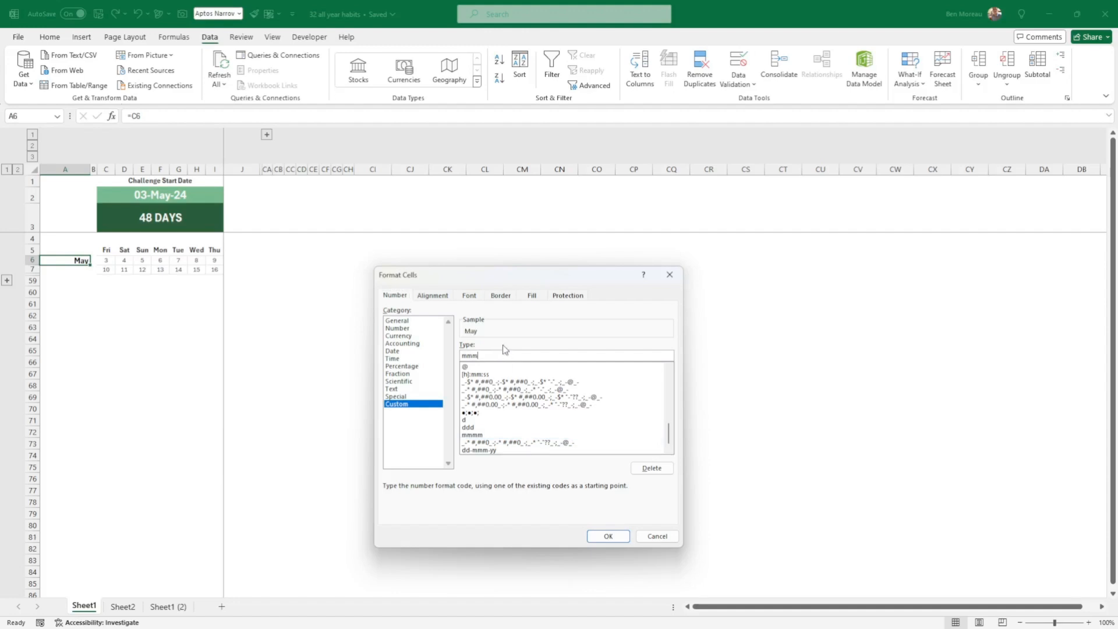
pyautogui.write('m')
pyautogui.click(608, 536)
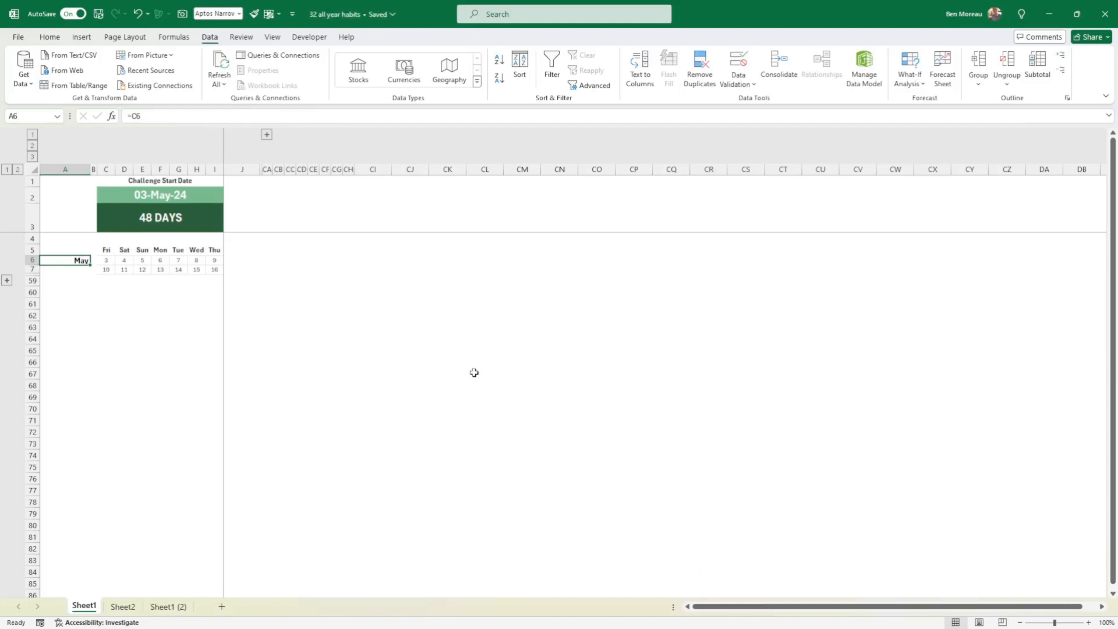
# - Examine the formulas that continue the dates along row 6 and carry them over into row 7
pyautogui.click(125, 260)
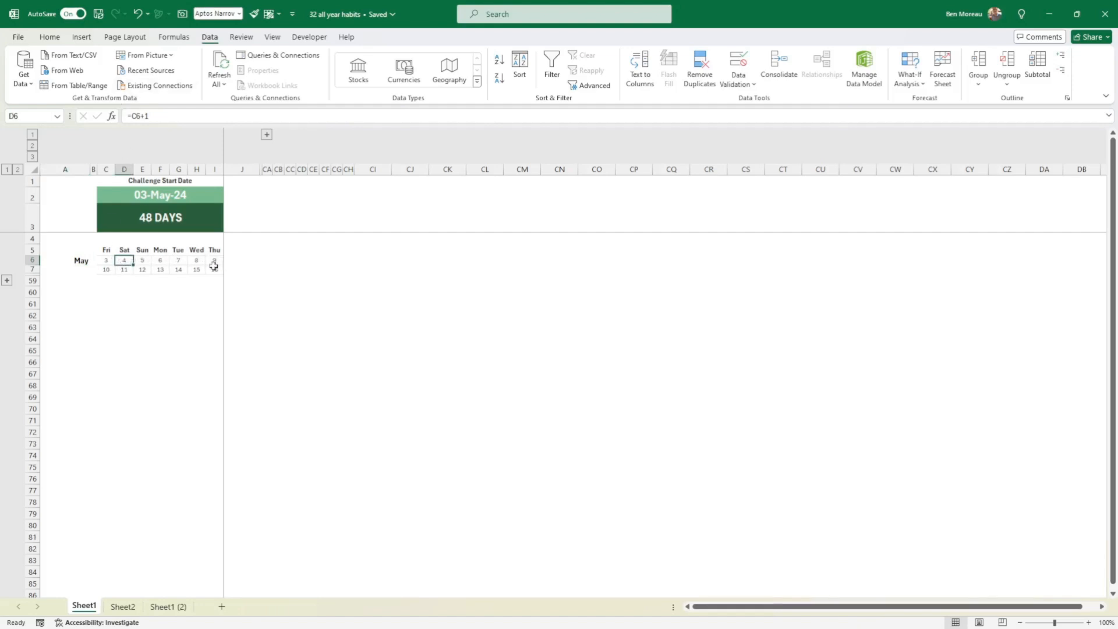
pyautogui.click(109, 270)
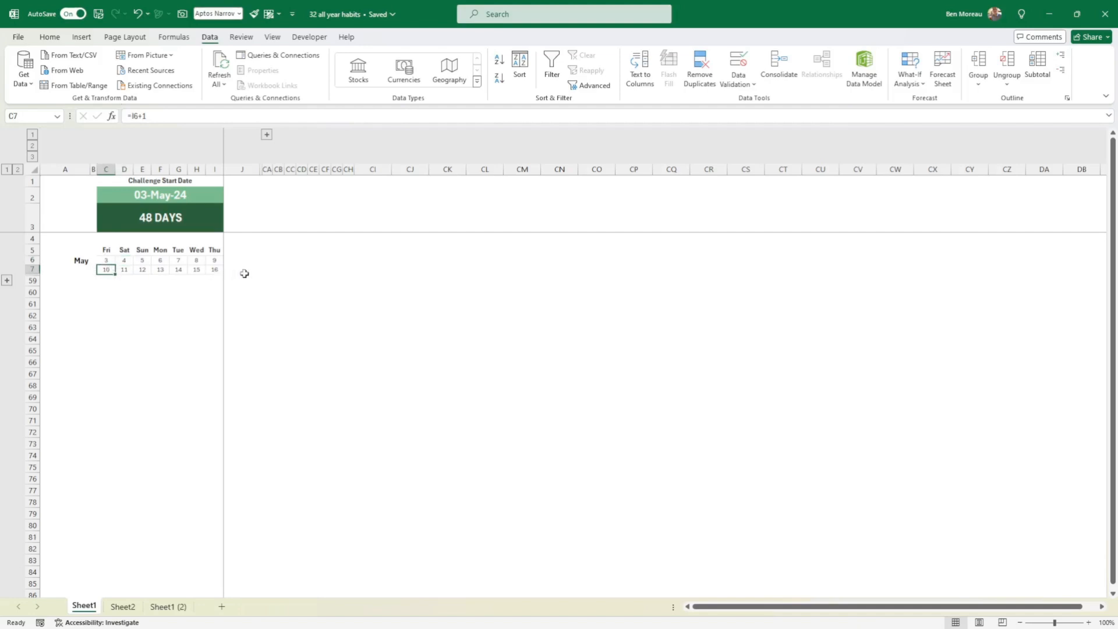
pyautogui.click(214, 259)
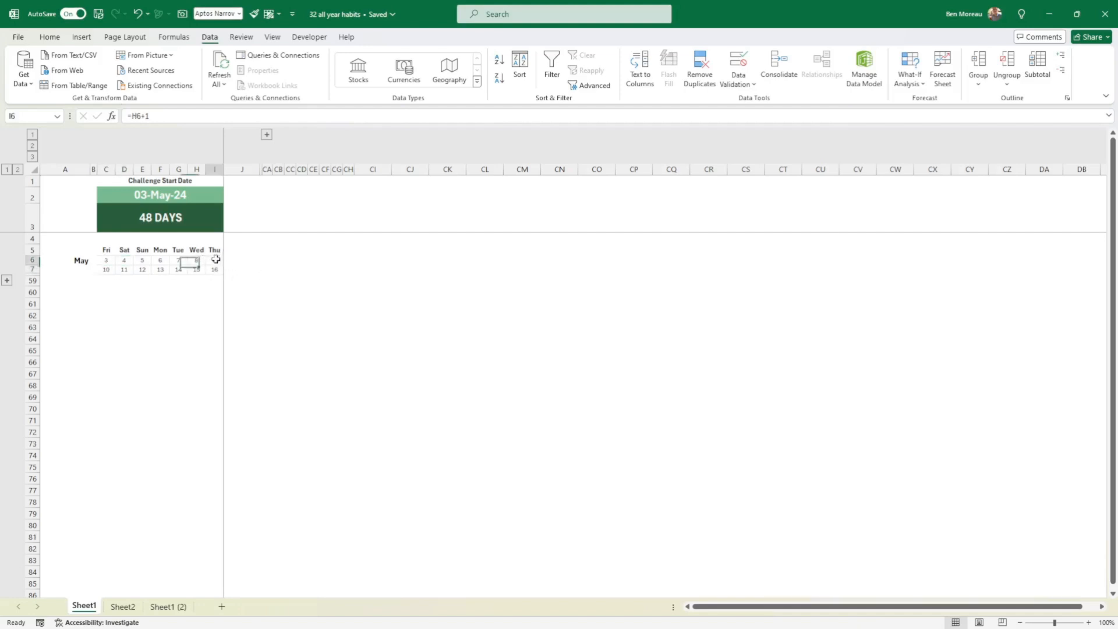
pyautogui.click(106, 269)
pyautogui.moveTo(108, 269); pyautogui.dragTo(212, 267)
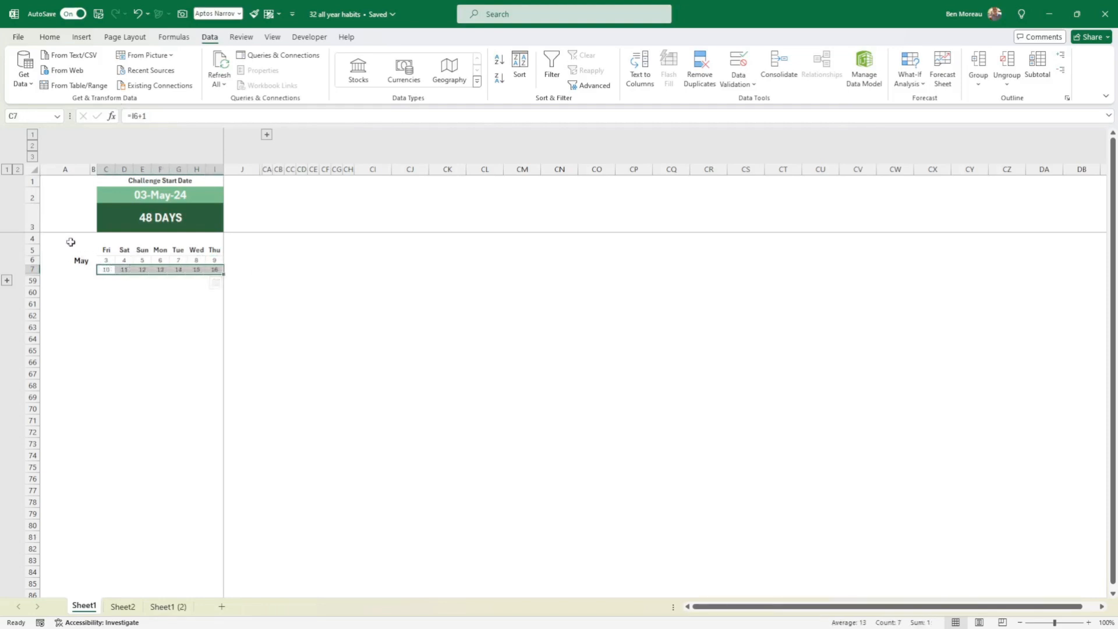
# - Review the start date, elapsed-days formula, weekday headings, month label and date formulas of the two calendar weeks
pyautogui.click(152, 183)
pyautogui.click(192, 194)
pyautogui.click(173, 218)
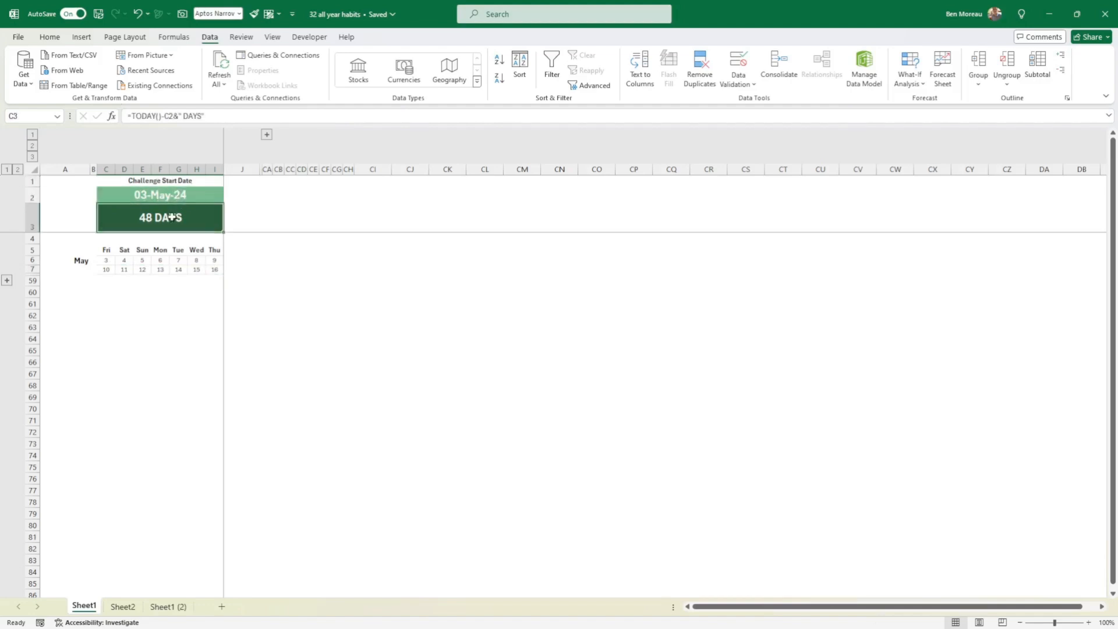
pyautogui.moveTo(106, 251); pyautogui.dragTo(211, 259)
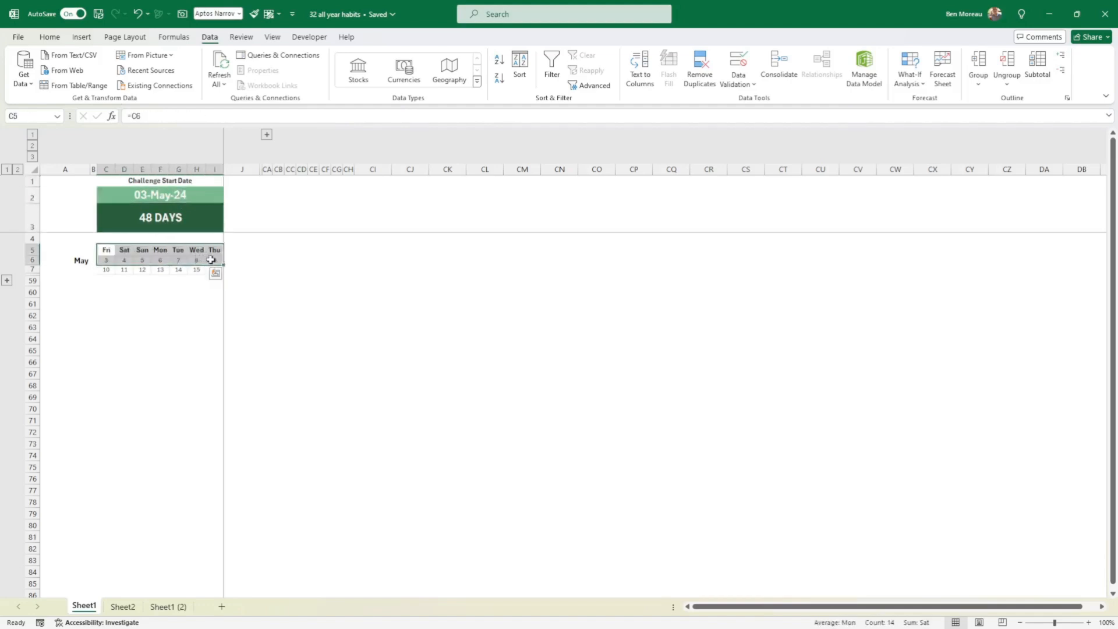
pyautogui.click(85, 259)
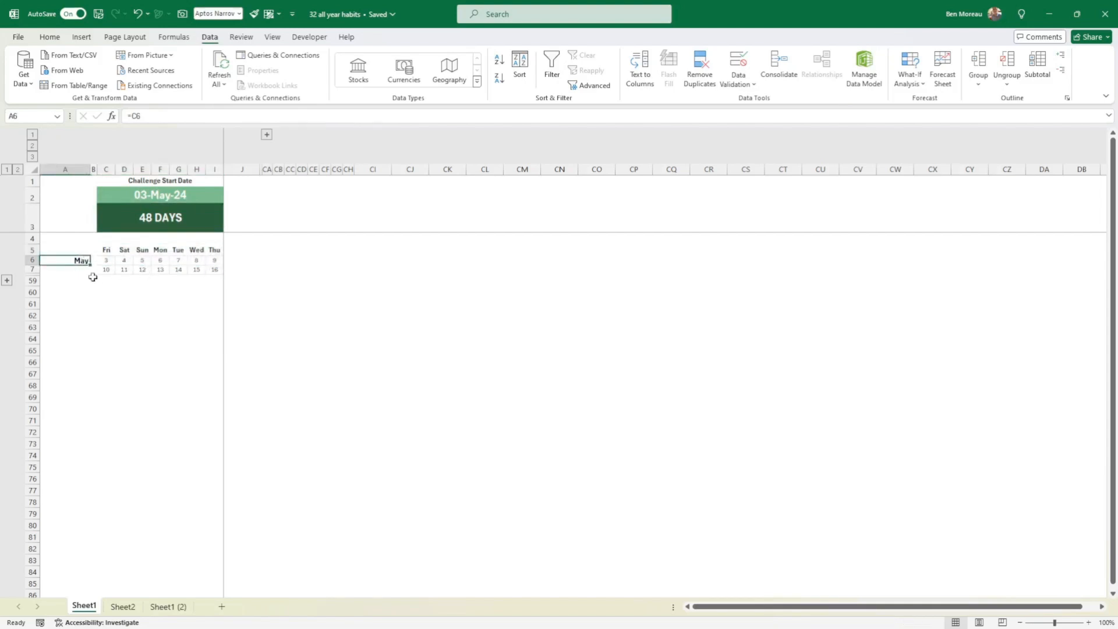
pyautogui.click(137, 270)
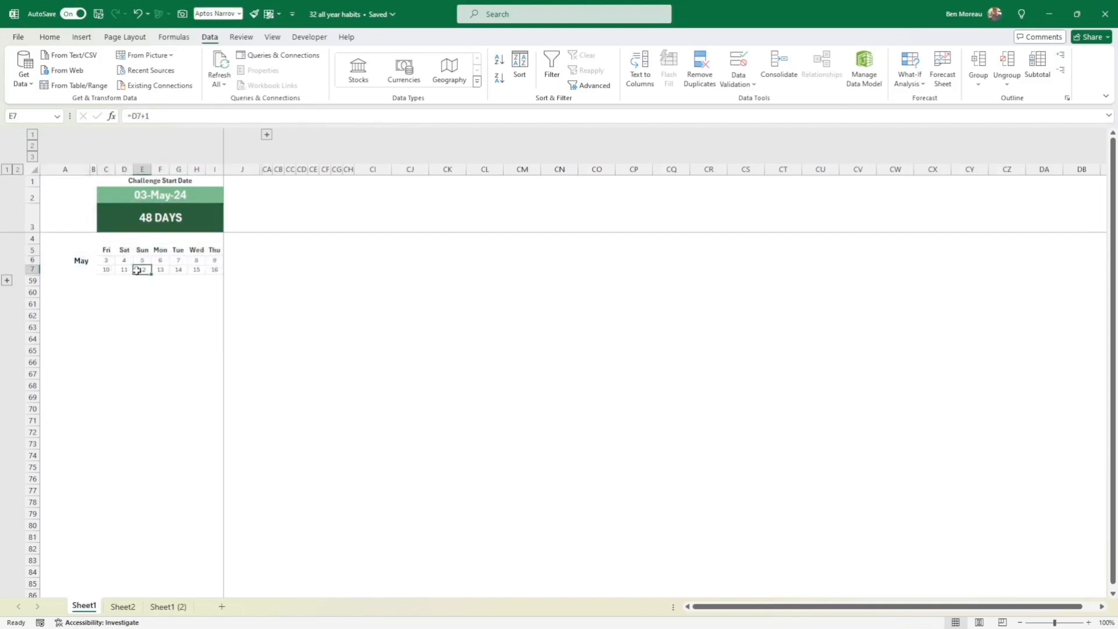
# - Expand the collapsed group of calendar rows 8 to 58 and look through the dates of the full year
pyautogui.click(7, 282)
pyautogui.scroll(-6, 111, 281)
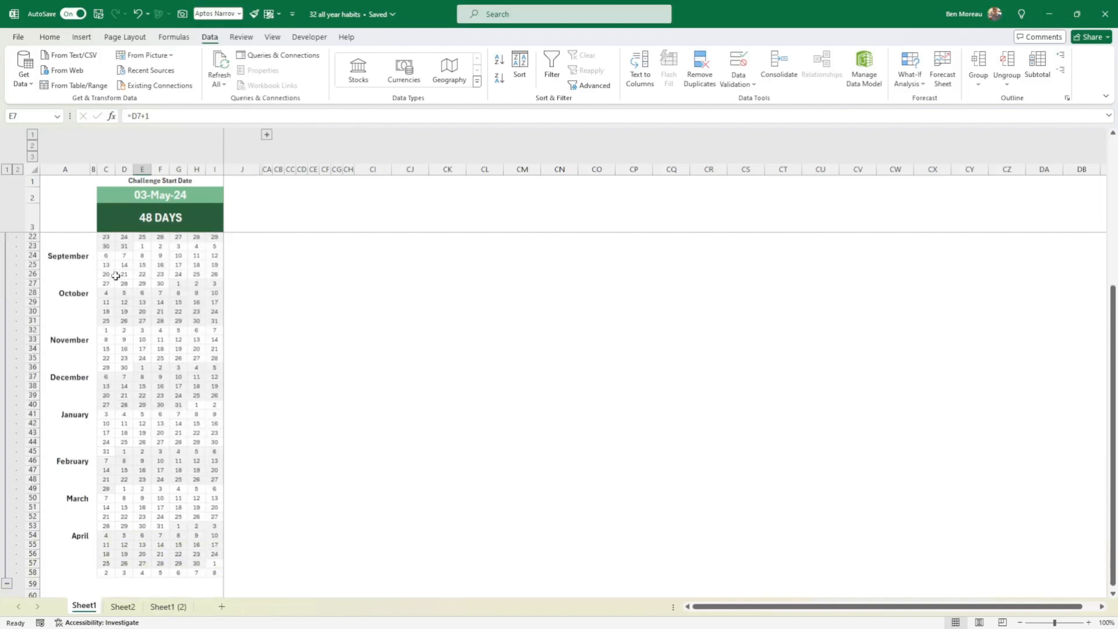
pyautogui.scroll(6, 124, 292)
pyautogui.moveTo(121, 269); pyautogui.dragTo(205, 477)
pyautogui.scroll(-1, 207, 390)
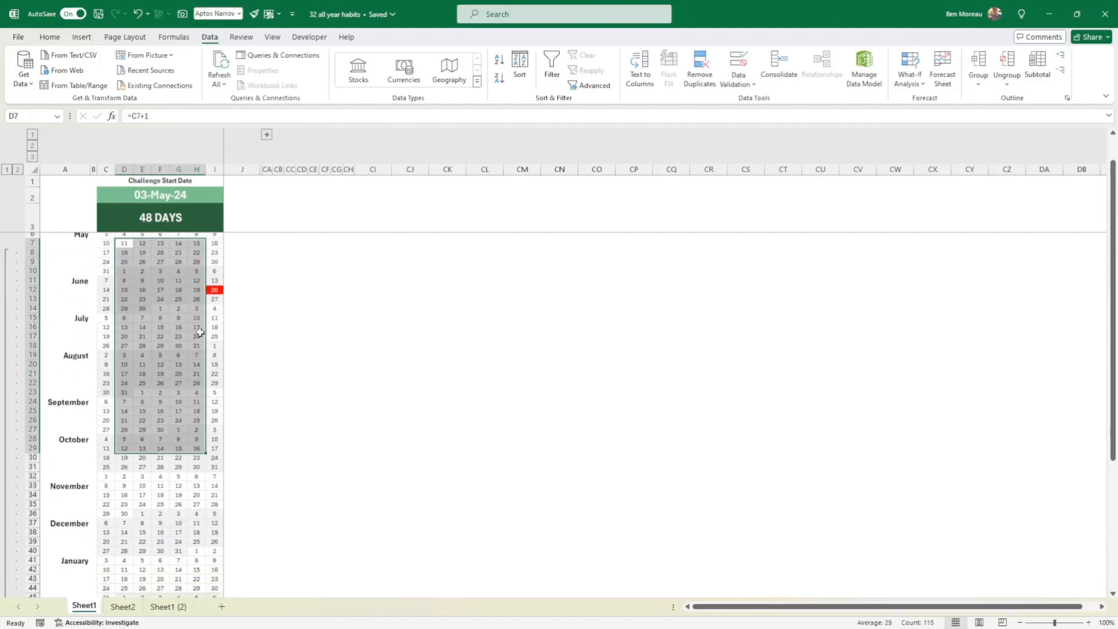
pyautogui.click(125, 245)
pyautogui.scroll(1, 135, 262)
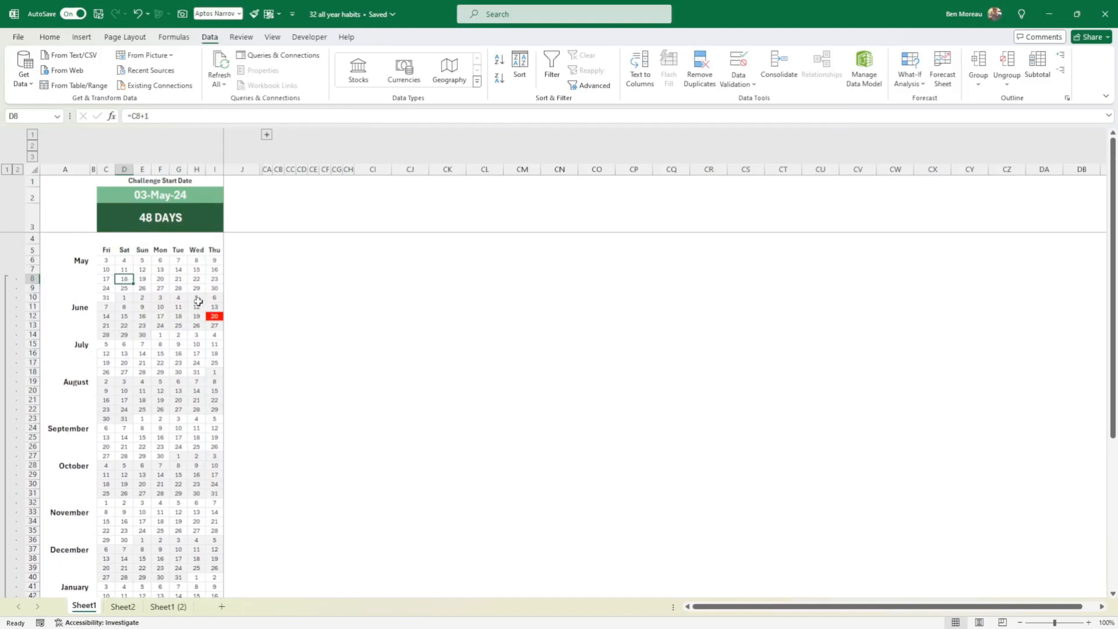
pyautogui.scroll(-8, 198, 301)
pyautogui.scroll(4, 202, 313)
pyautogui.scroll(-12, 203, 315)
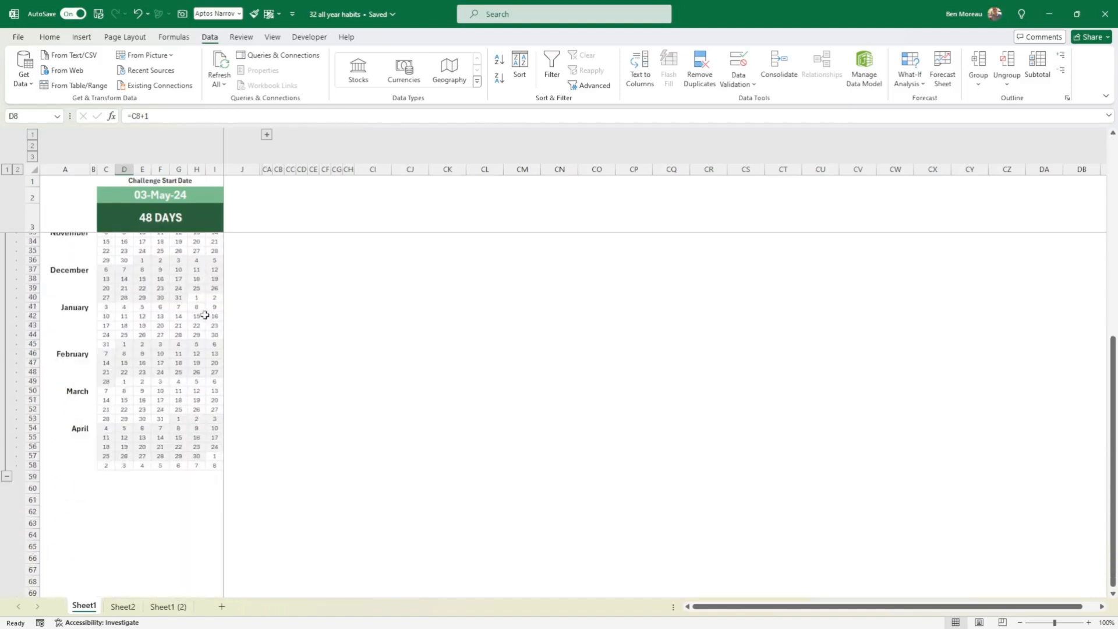
pyautogui.scroll(17, 205, 319)
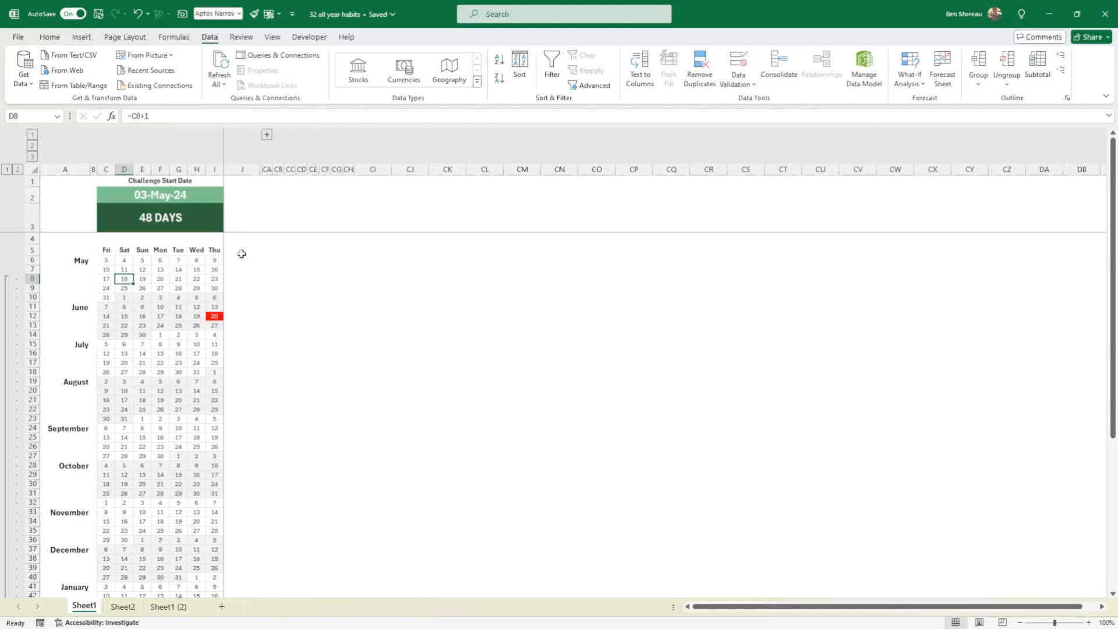
# - Examine the June month label in A11, the date formula in C11, the shaded June dates and the red-highlighted date in I12
pyautogui.click(86, 308)
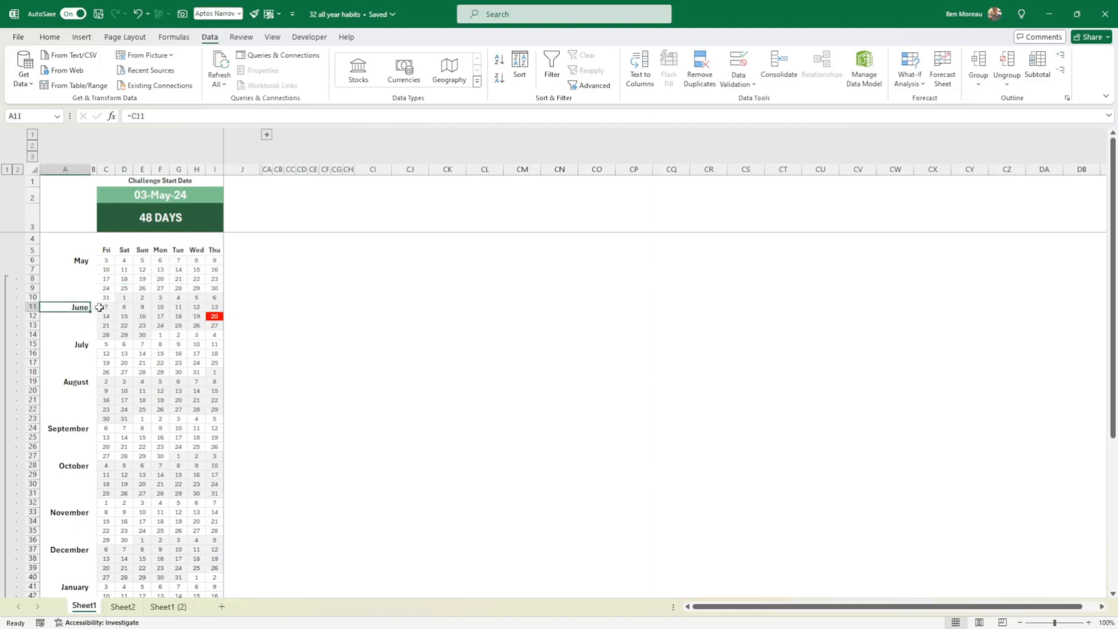
pyautogui.click(110, 307)
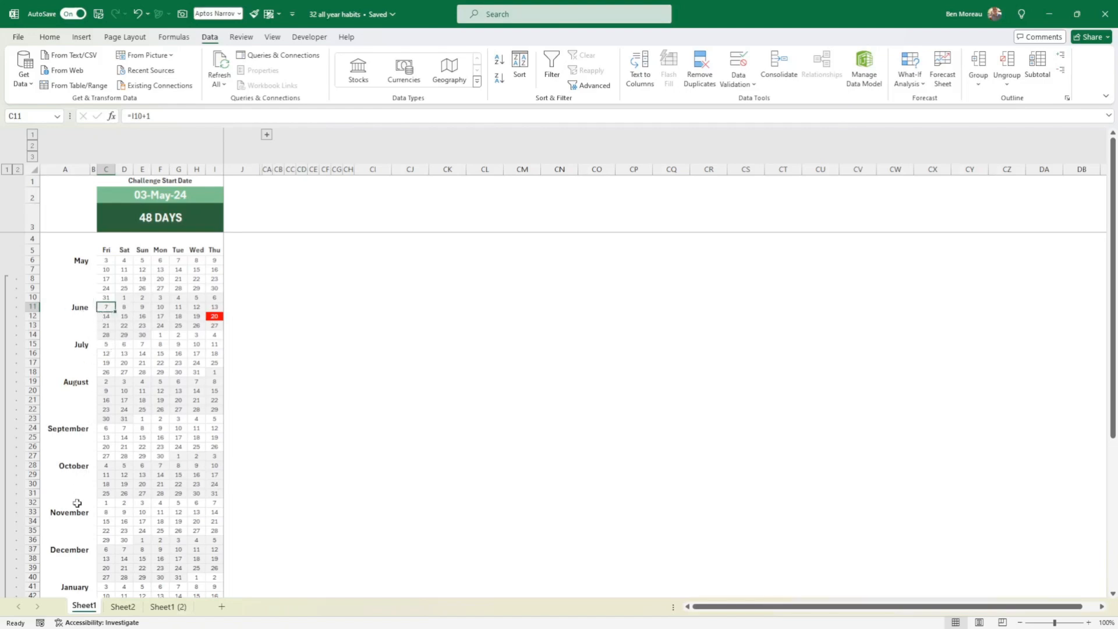
pyautogui.click(373, 418)
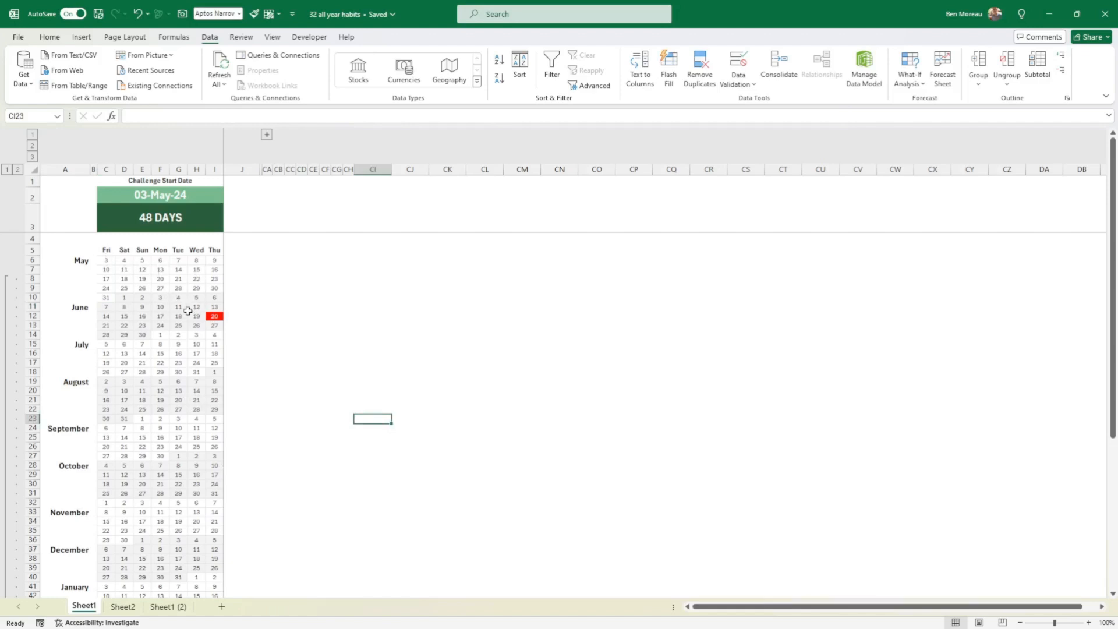
pyautogui.moveTo(125, 298); pyautogui.dragTo(144, 338)
pyautogui.click(159, 336)
pyautogui.click(213, 316)
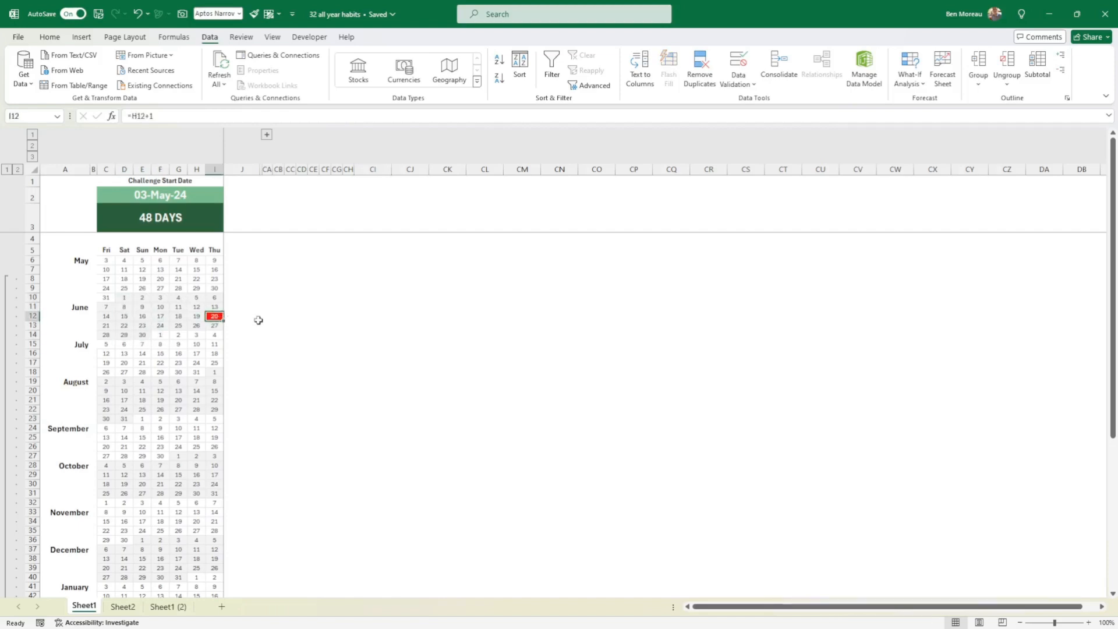
# - Open the conditional formatting rule =C6=TODAY() that covers the calendar dates for editing
pyautogui.click(108, 261)
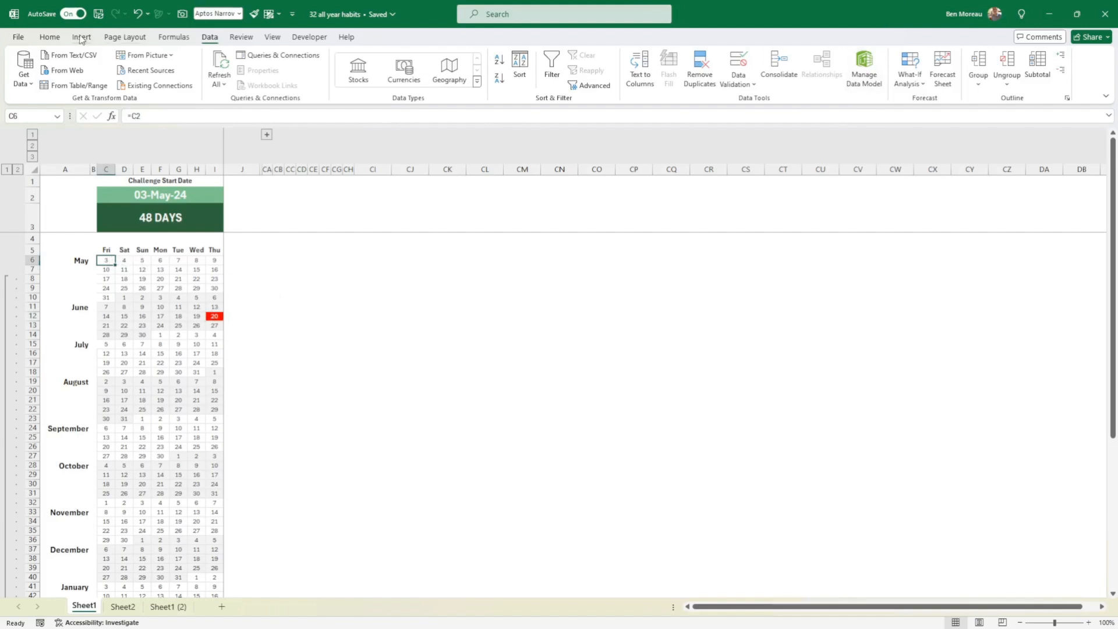
pyautogui.click(49, 38)
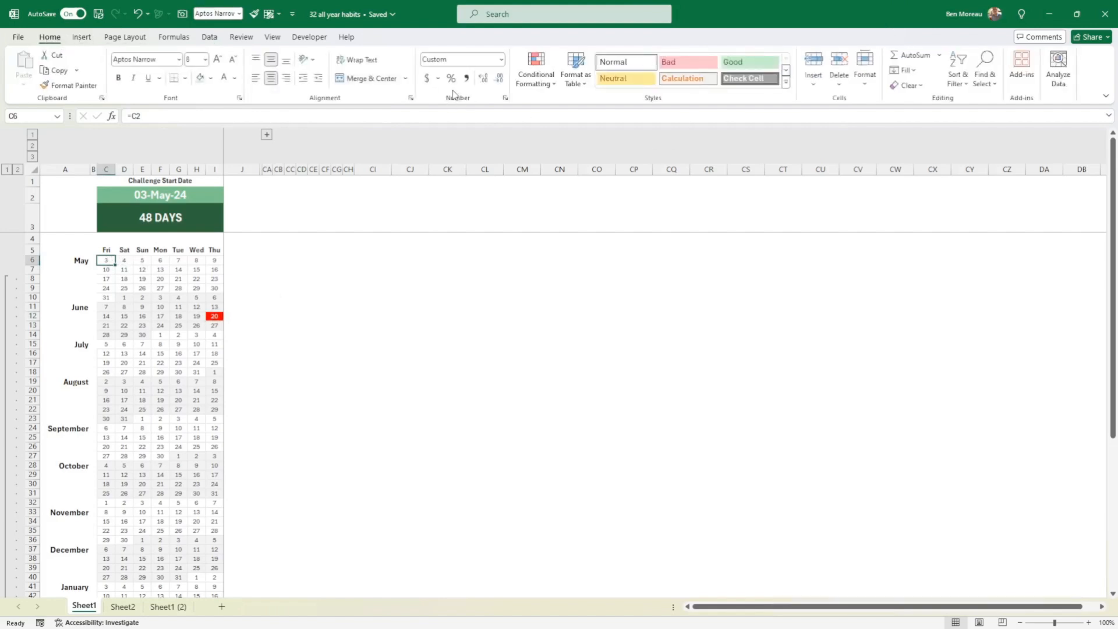
pyautogui.click(547, 85)
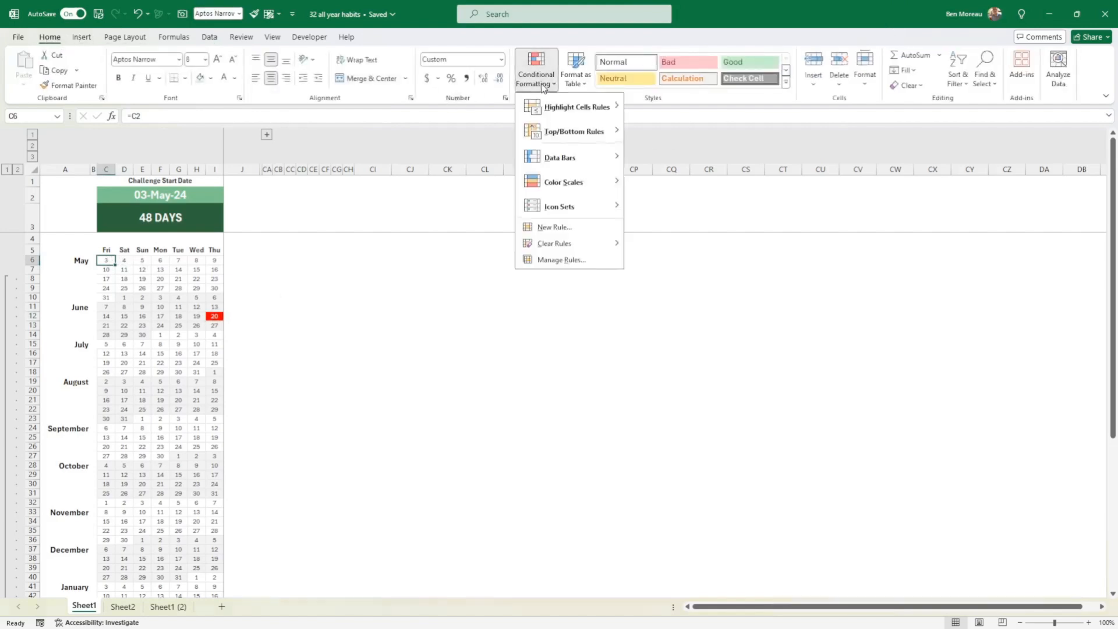
pyautogui.click(556, 260)
pyautogui.click(577, 335)
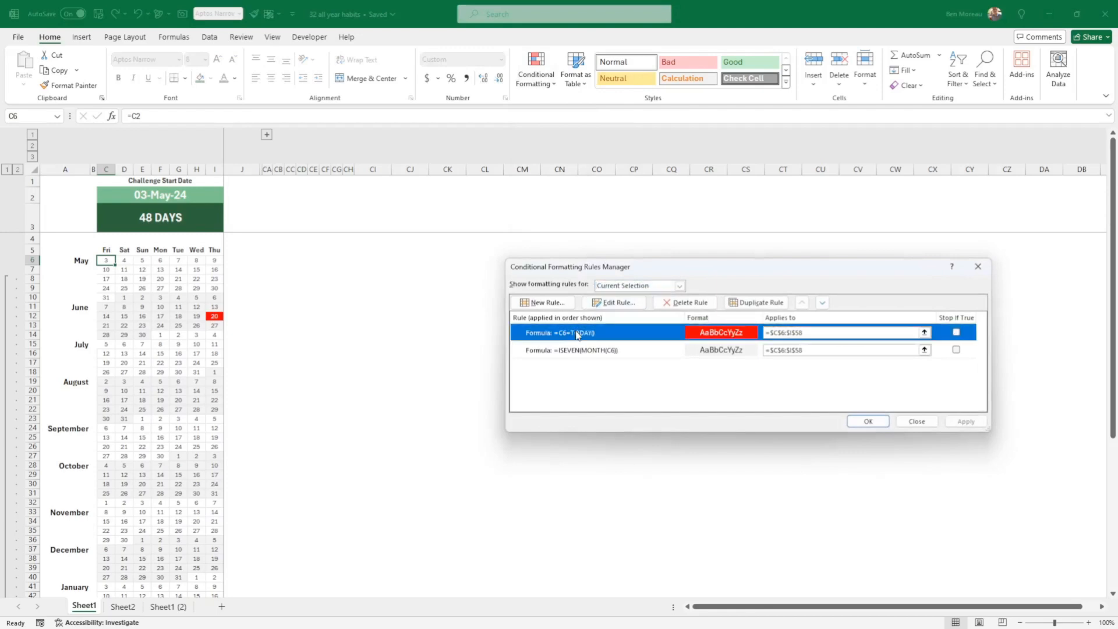
pyautogui.moveTo(722, 270); pyautogui.dragTo(588, 255)
pyautogui.click(483, 288)
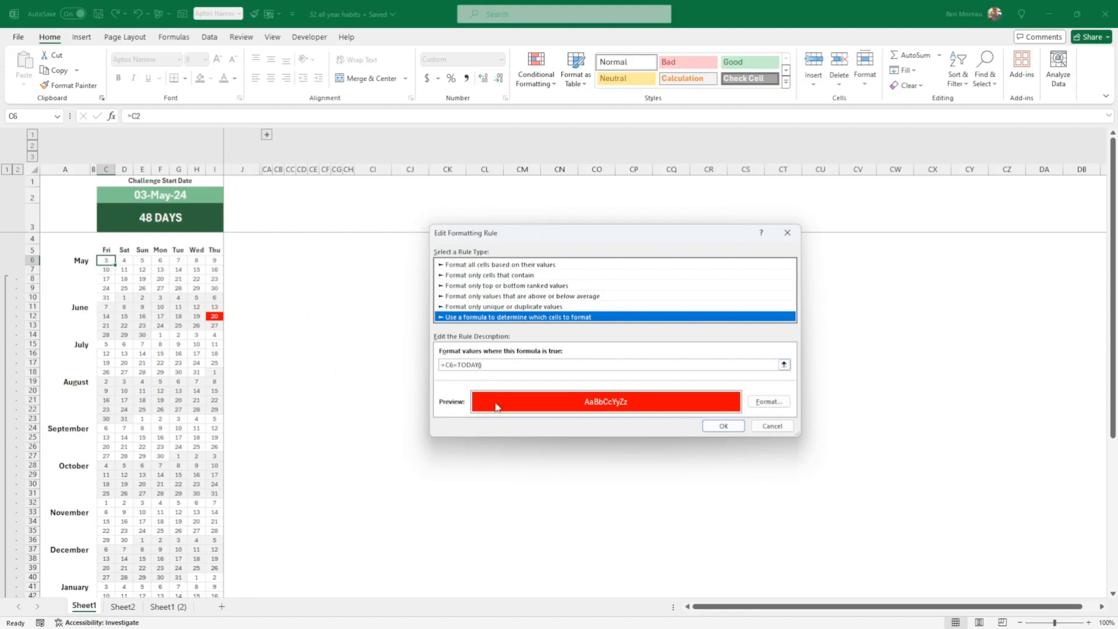
# - Cycle the C6 reference in the rule's formula through its absolute and mixed forms, ending on the relative C6
pyautogui.click(454, 366)
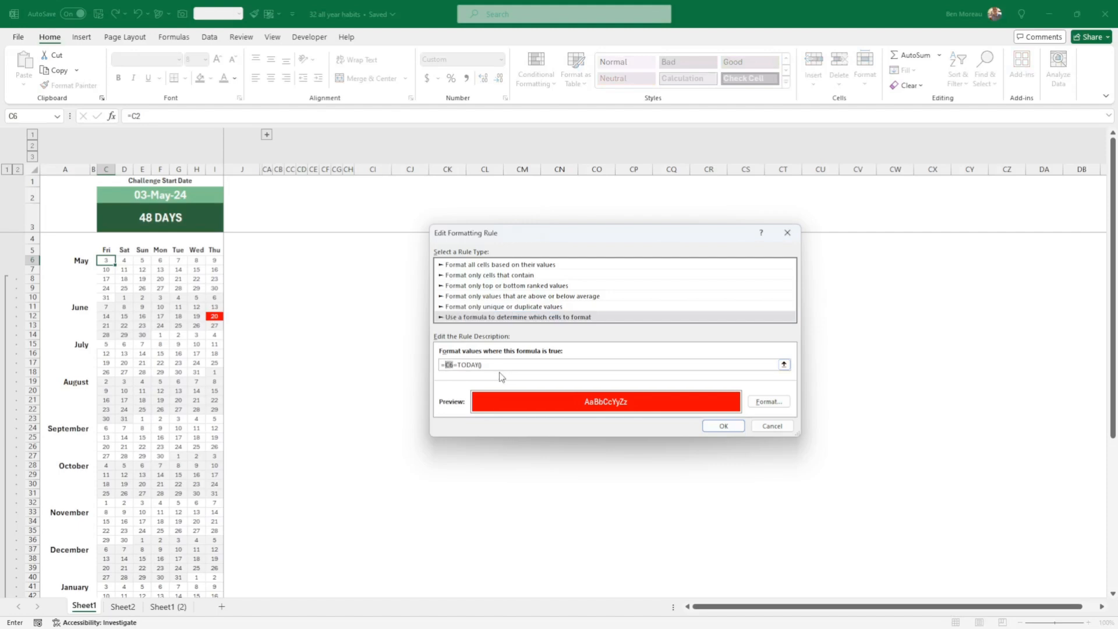
pyautogui.press('F4')
pyautogui.press('F4')
pyautogui.press('F4')
# - Check the red fill of the =C6=TODAY() rule, set its font color to white and save the rule
pyautogui.click(763, 402)
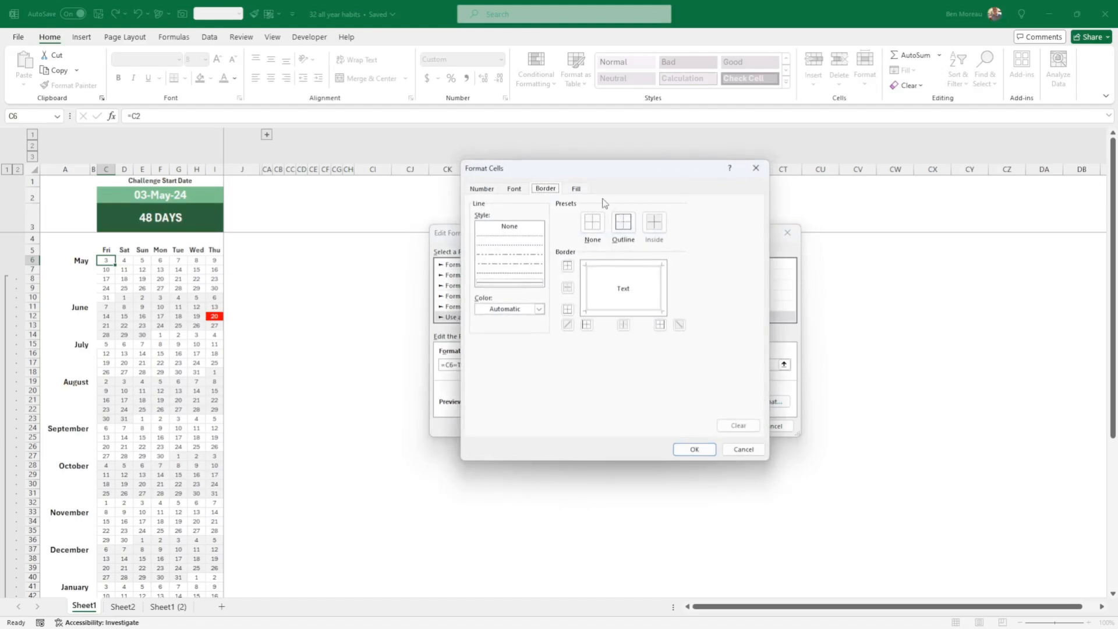
pyautogui.click(576, 188)
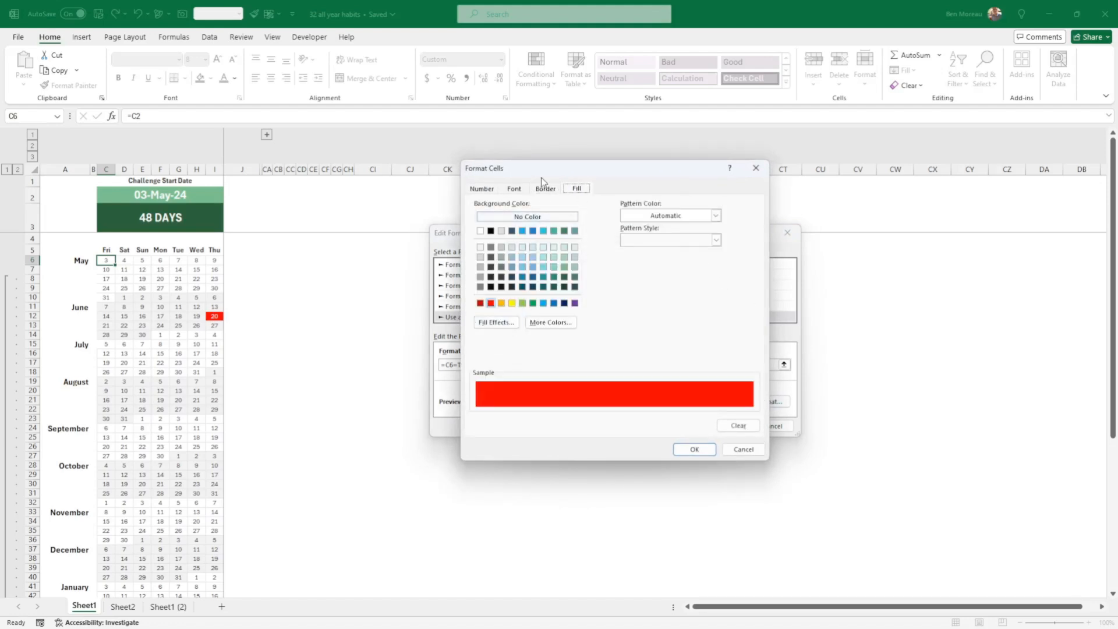
pyautogui.click(515, 189)
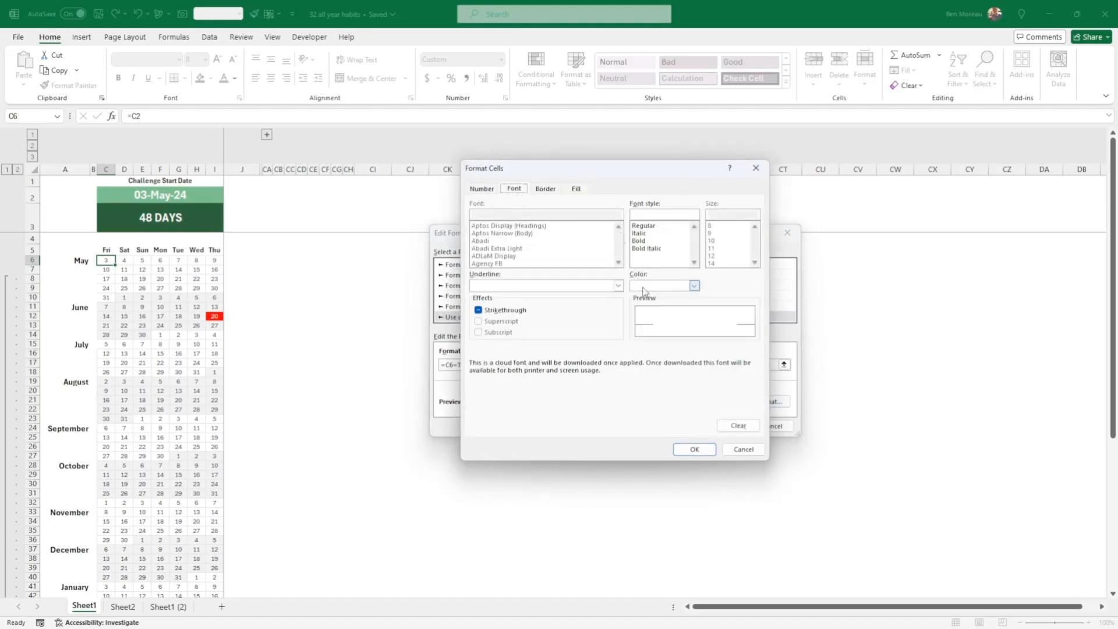
pyautogui.click(694, 285)
pyautogui.click(635, 332)
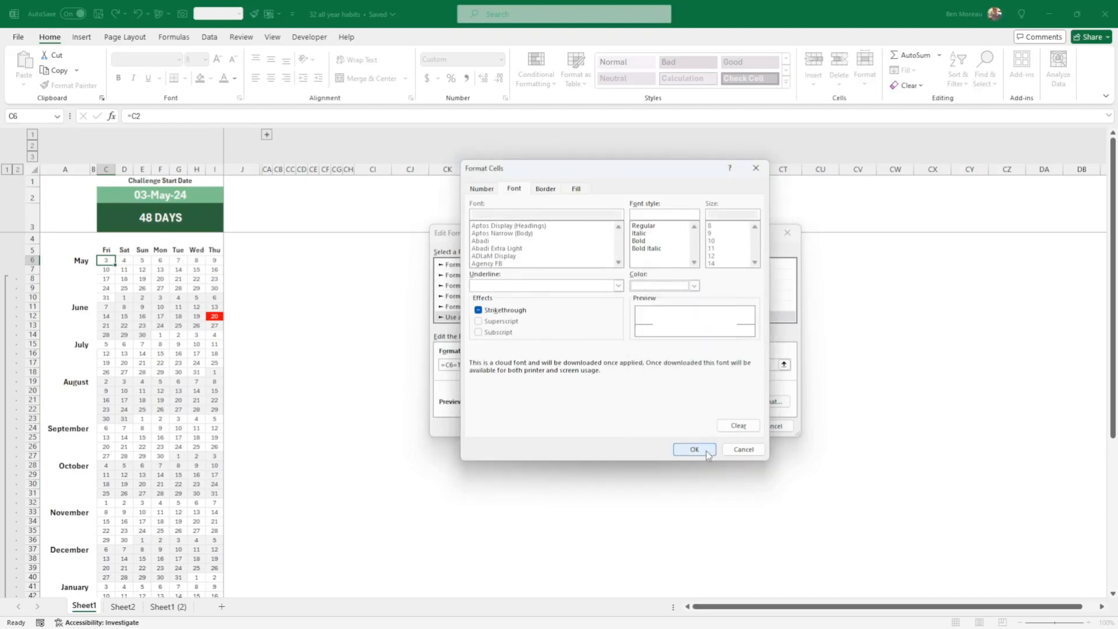
pyautogui.click(694, 449)
pyautogui.click(721, 426)
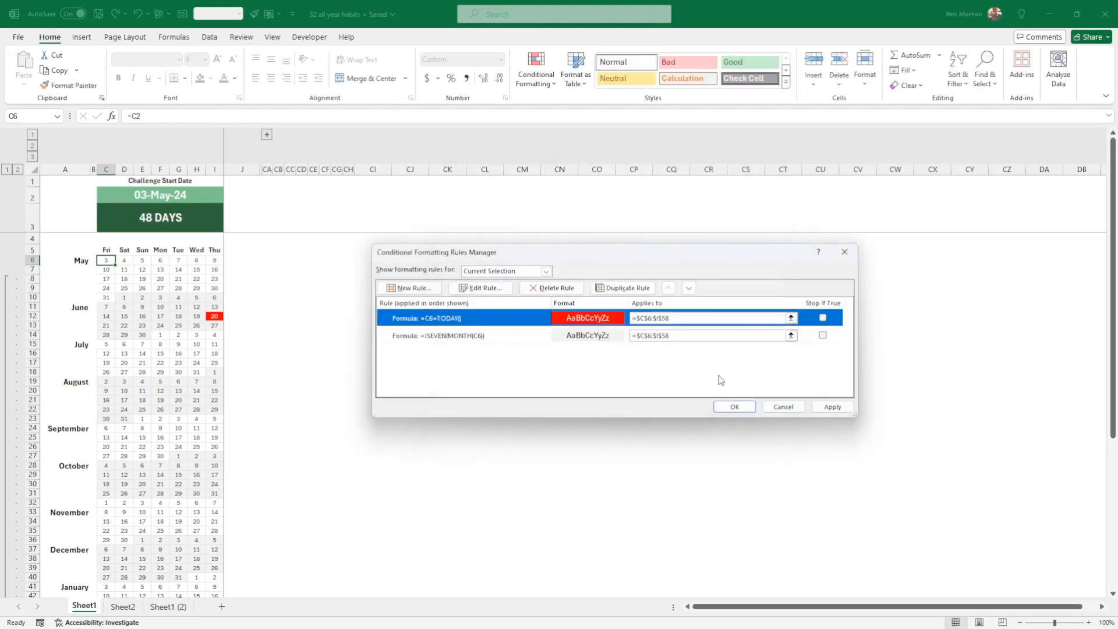
# - Check on the calendar which range the =C6=TODAY() and =ISEVEN(MONTH(C6)) rules each apply to
pyautogui.click(674, 320)
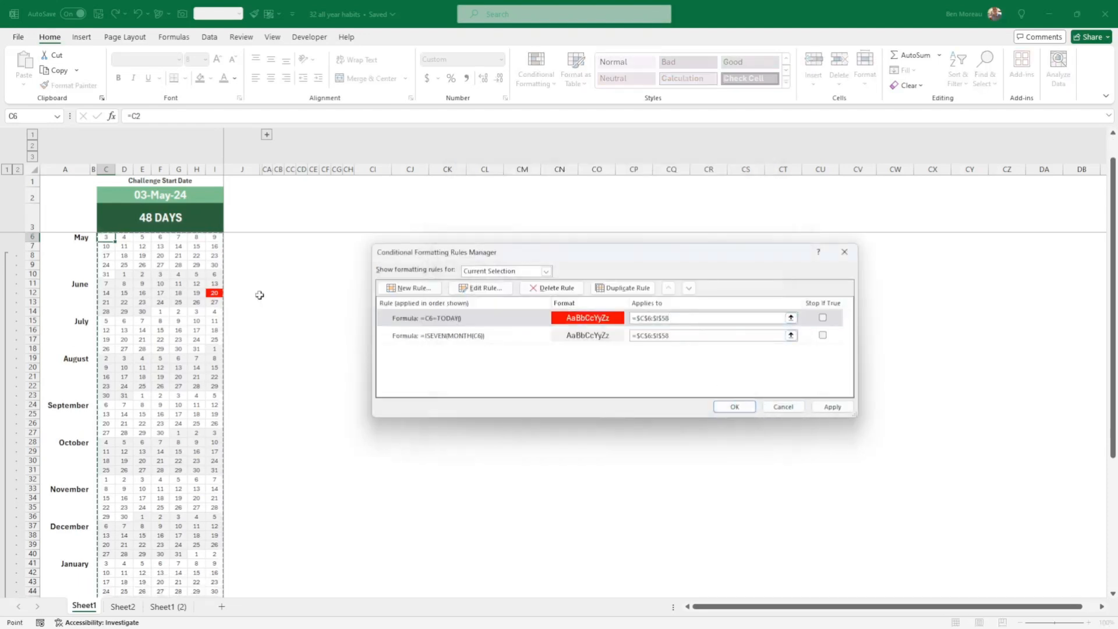
pyautogui.scroll(-7, 129, 263)
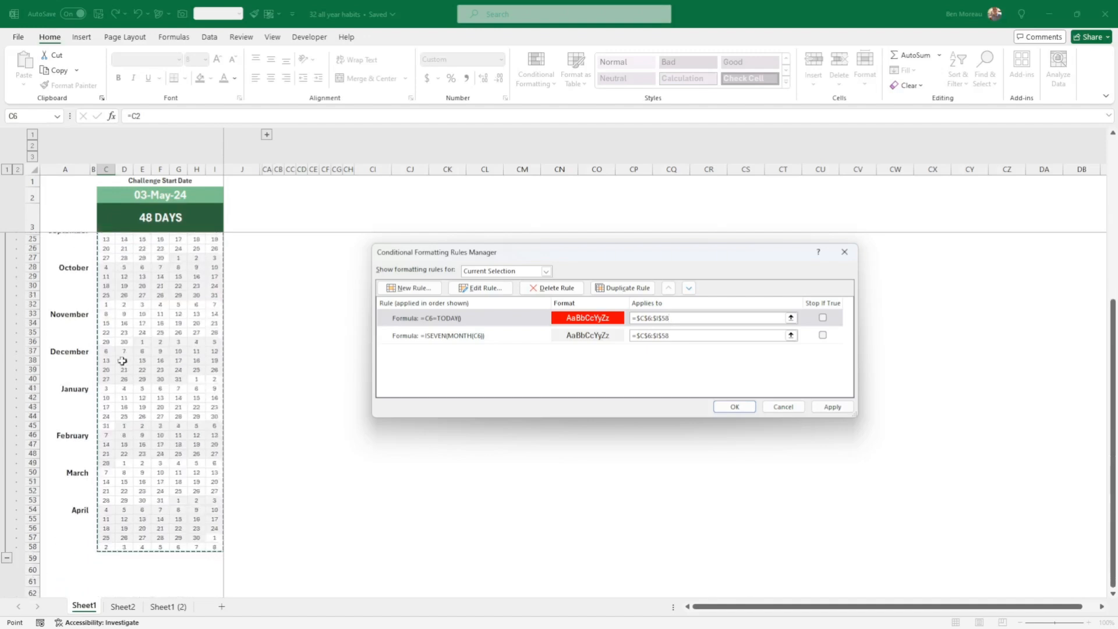
pyautogui.scroll(8, 160, 357)
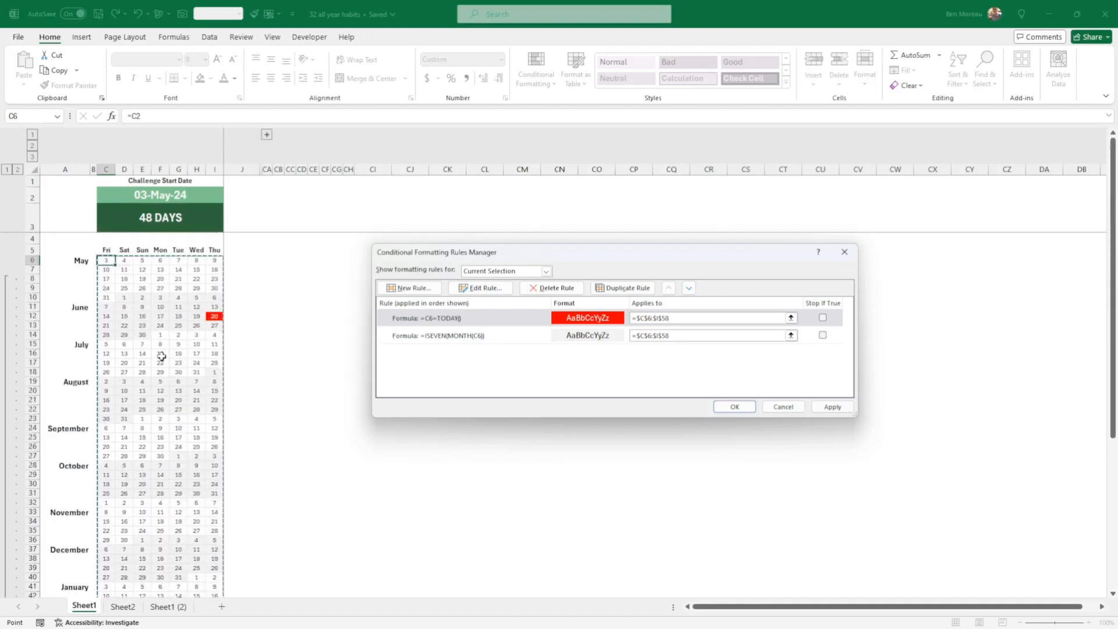
pyautogui.click(507, 337)
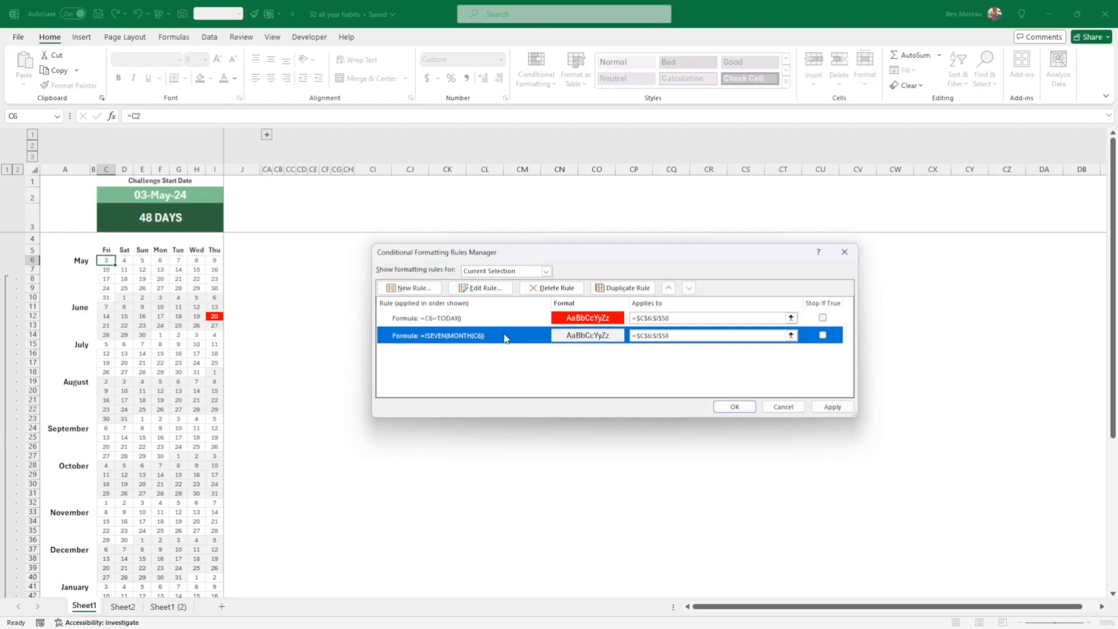
pyautogui.click(676, 336)
pyautogui.scroll(-1, 139, 301)
pyautogui.scroll(1, 139, 302)
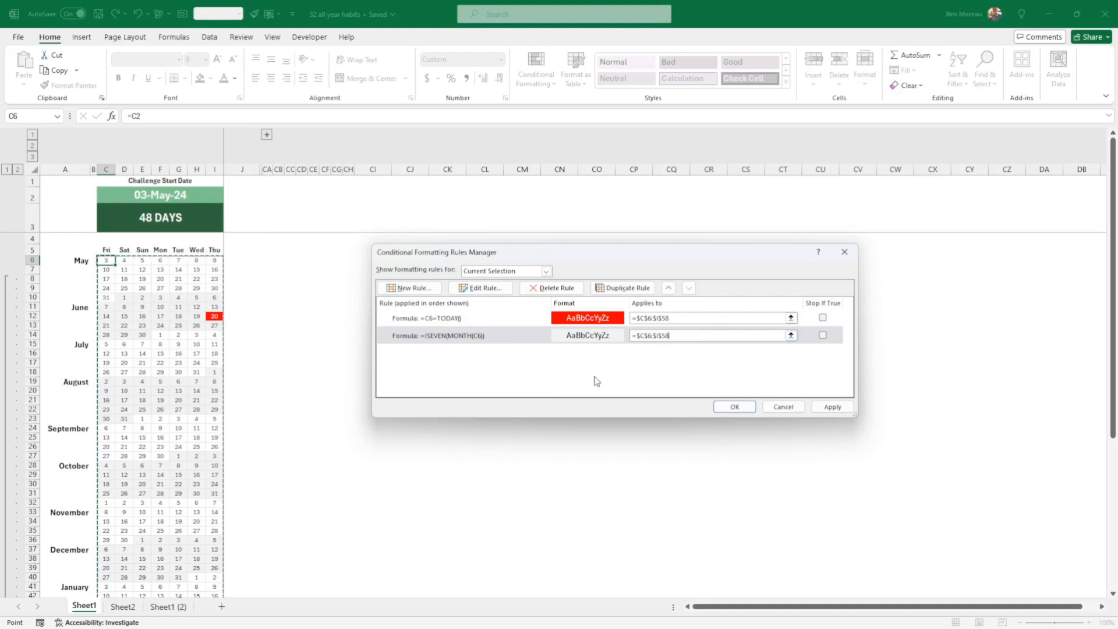
# - Review the formula and gray fill of the =ISEVEN(MONTH(C6)) rule, leaving them as they are, and close the rules manager
pyautogui.click(489, 337)
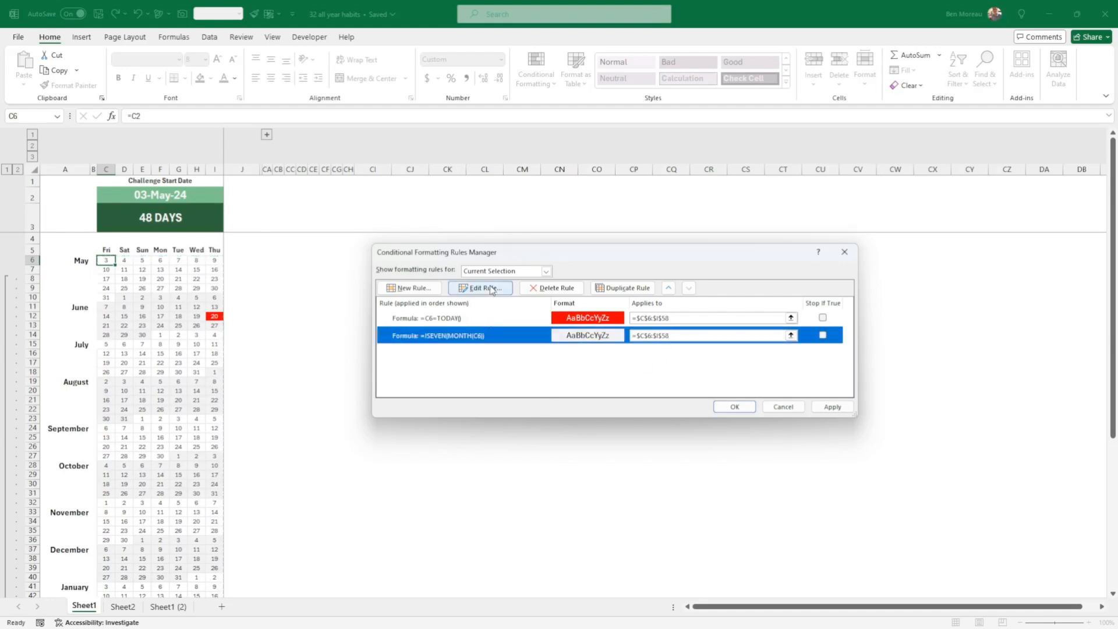
pyautogui.click(493, 288)
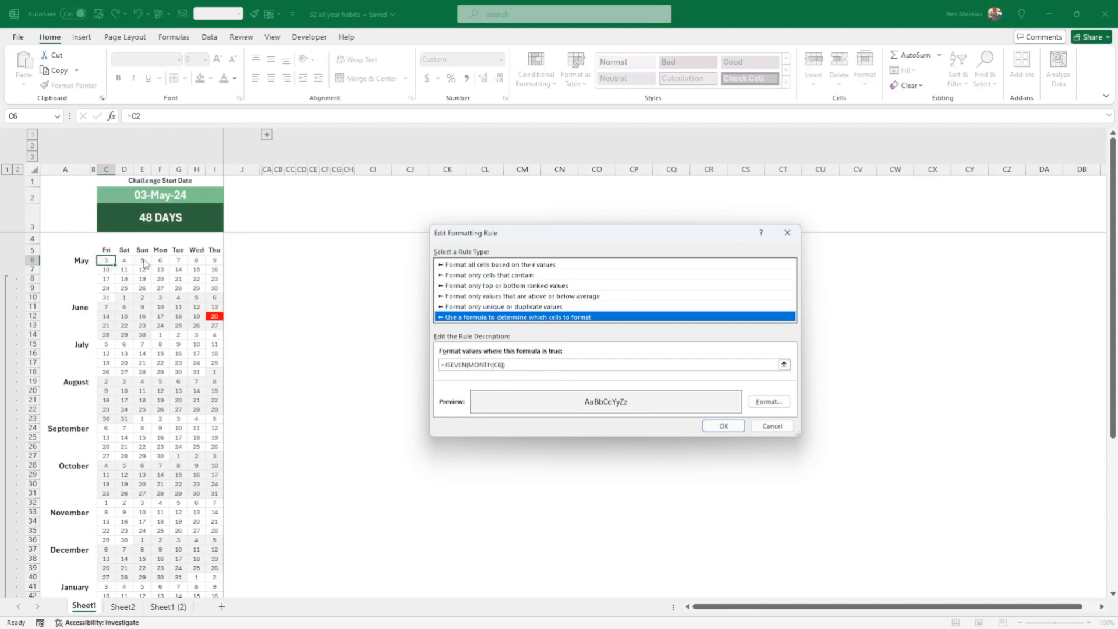
pyautogui.click(769, 401)
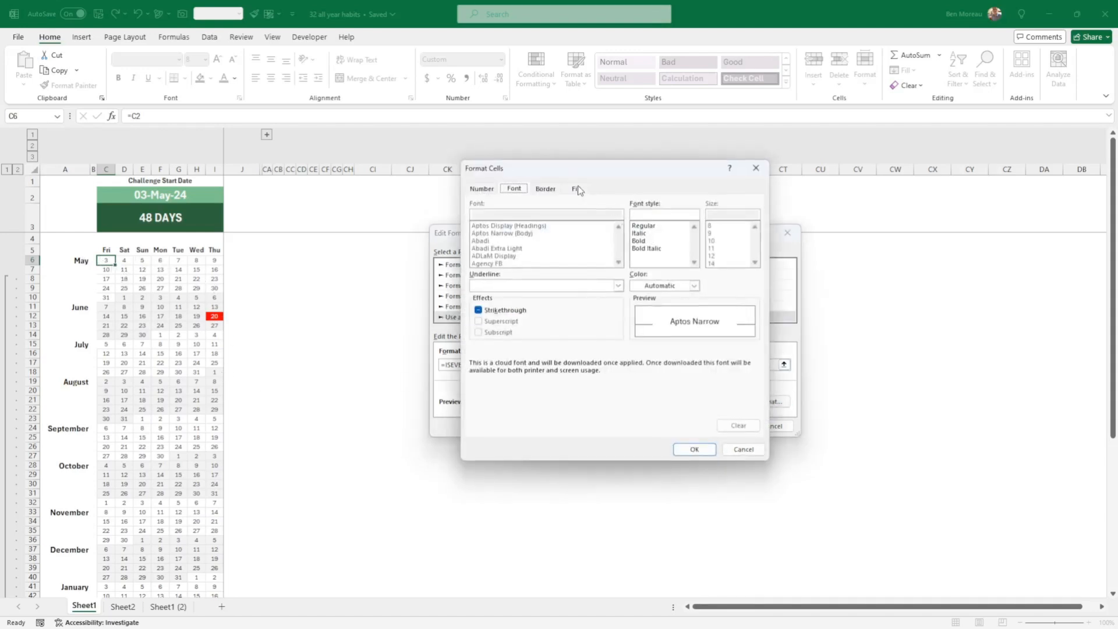
pyautogui.click(576, 188)
pyautogui.click(706, 450)
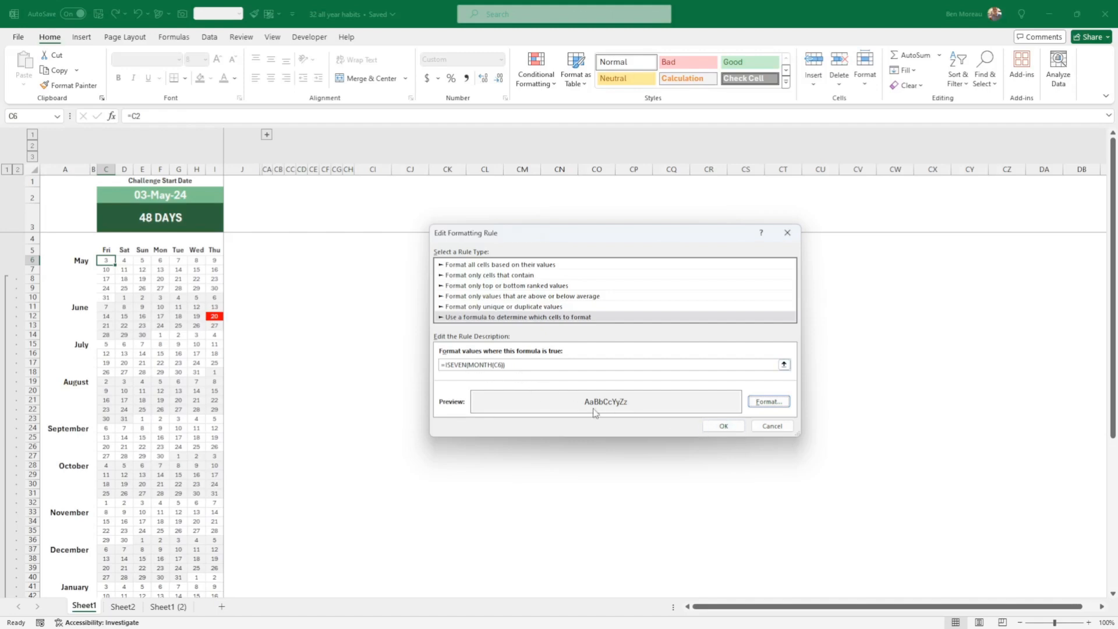
pyautogui.click(769, 429)
pyautogui.click(824, 411)
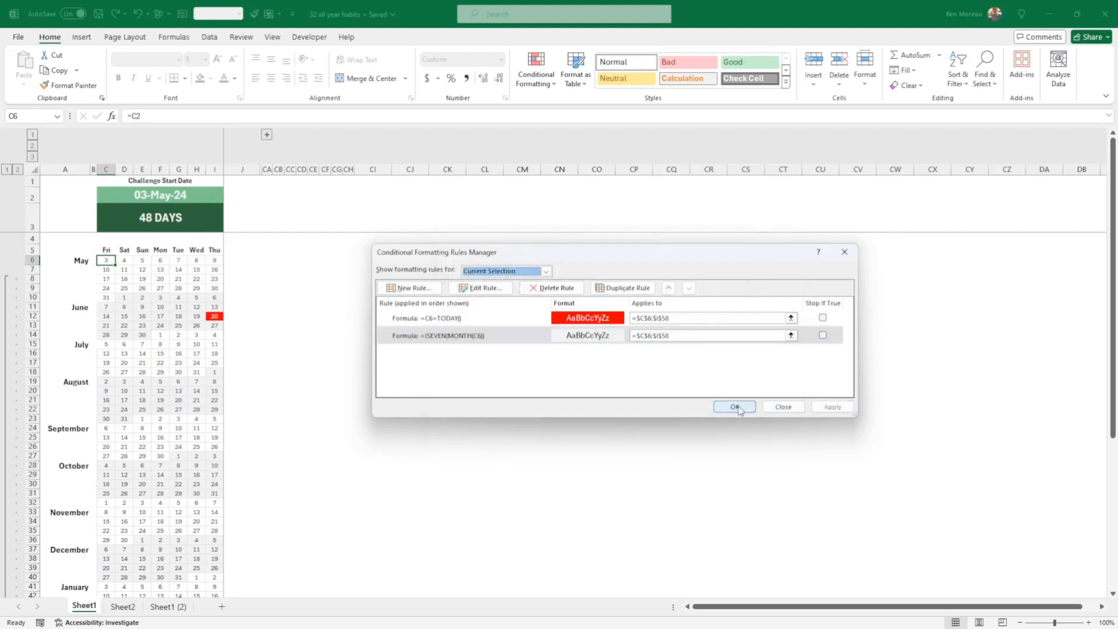
pyautogui.click(734, 407)
# - Look over the alternating month shading across the full calendar
pyautogui.click(623, 428)
pyautogui.scroll(-9, 160, 326)
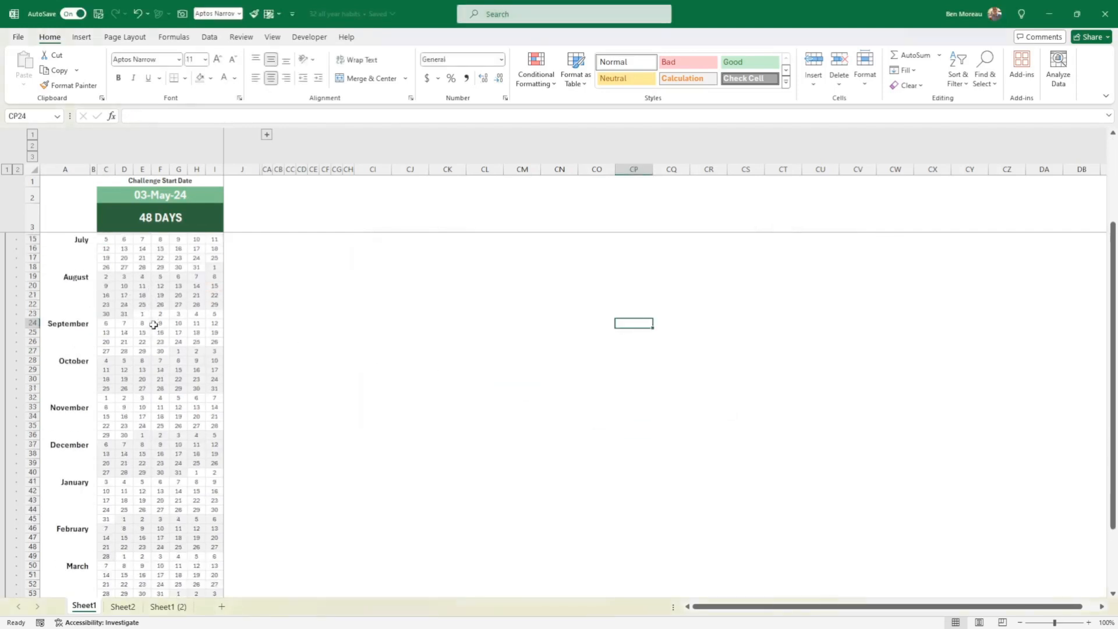
pyautogui.scroll(9, 163, 330)
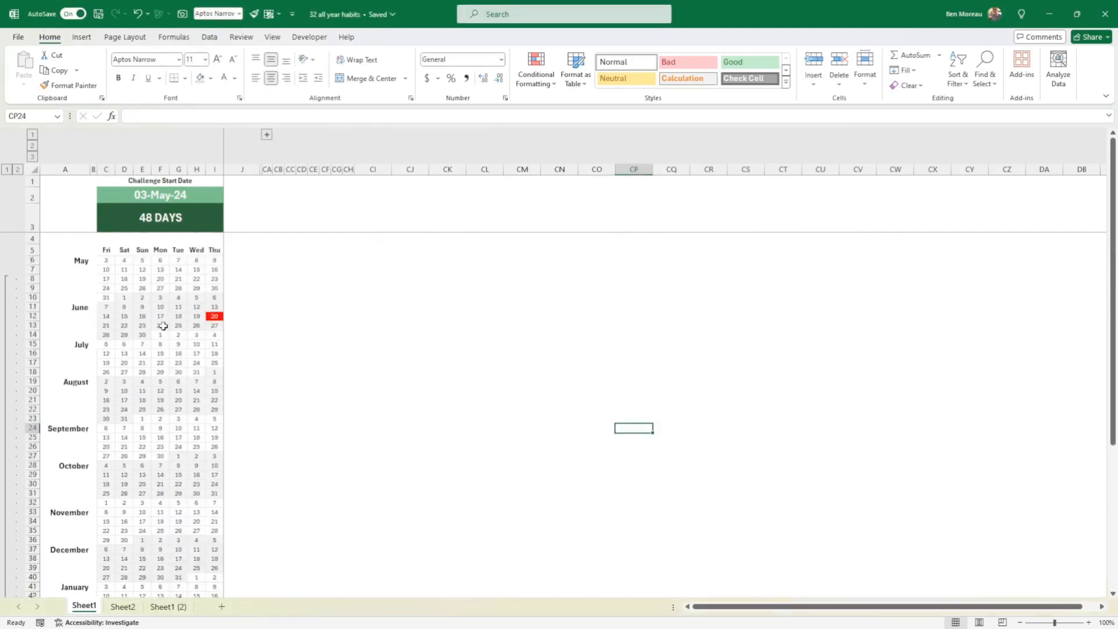
# - Copy the formatting of calendar cell C17 onto the first date column, from C6 through C17, with Format Painter
pyautogui.click(160, 328)
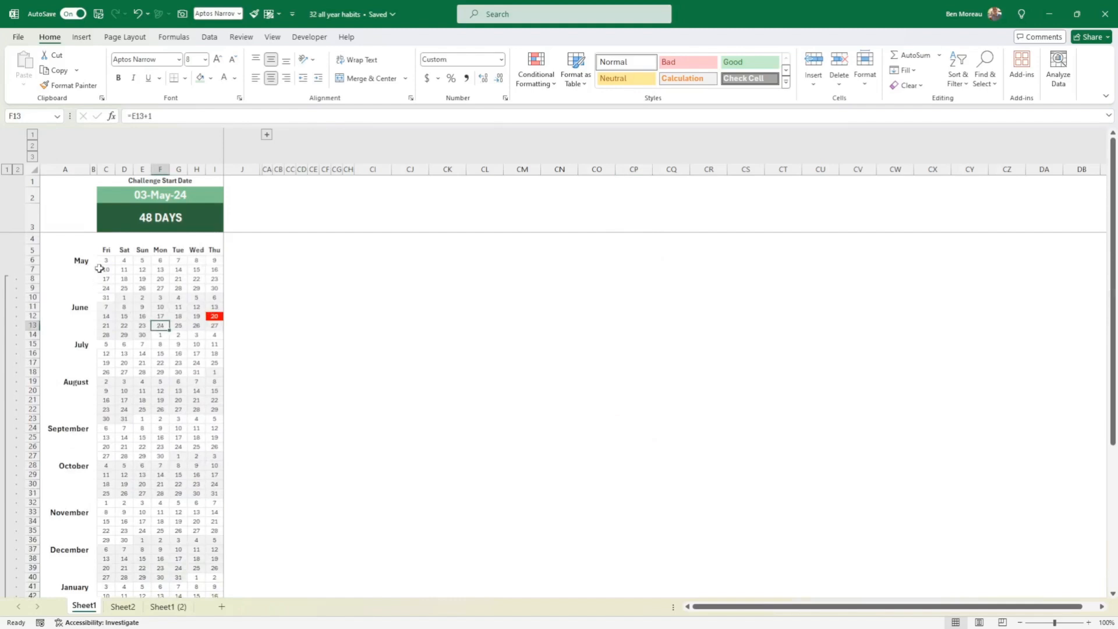
pyautogui.moveTo(106, 260); pyautogui.dragTo(108, 365)
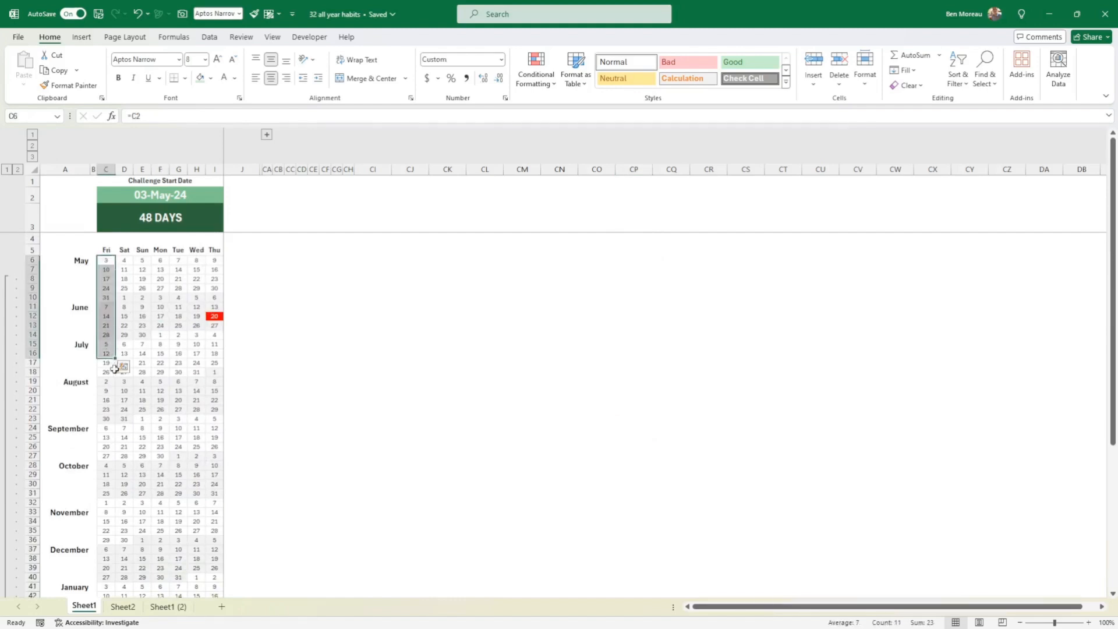
pyautogui.click(106, 362)
pyautogui.click(69, 85)
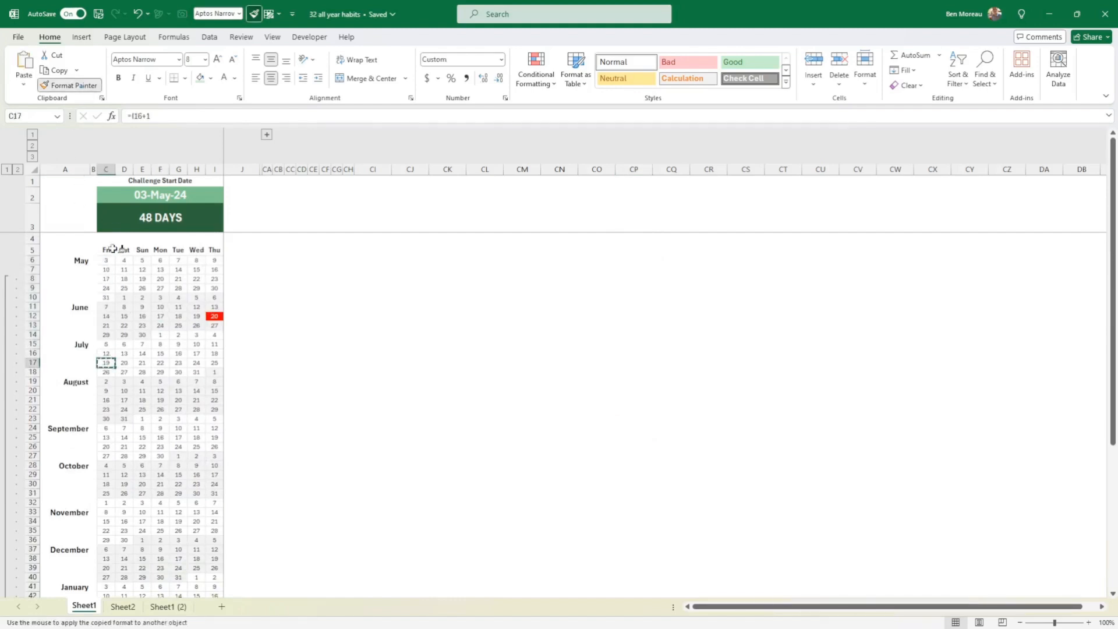
pyautogui.moveTo(106, 261); pyautogui.dragTo(110, 364)
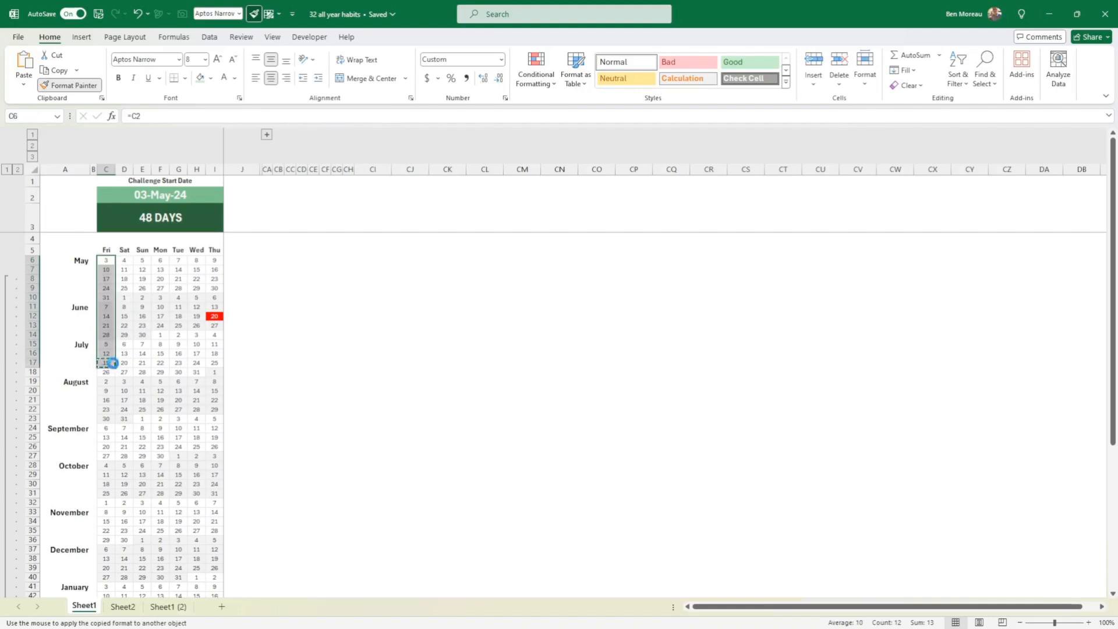
pyautogui.click(142, 344)
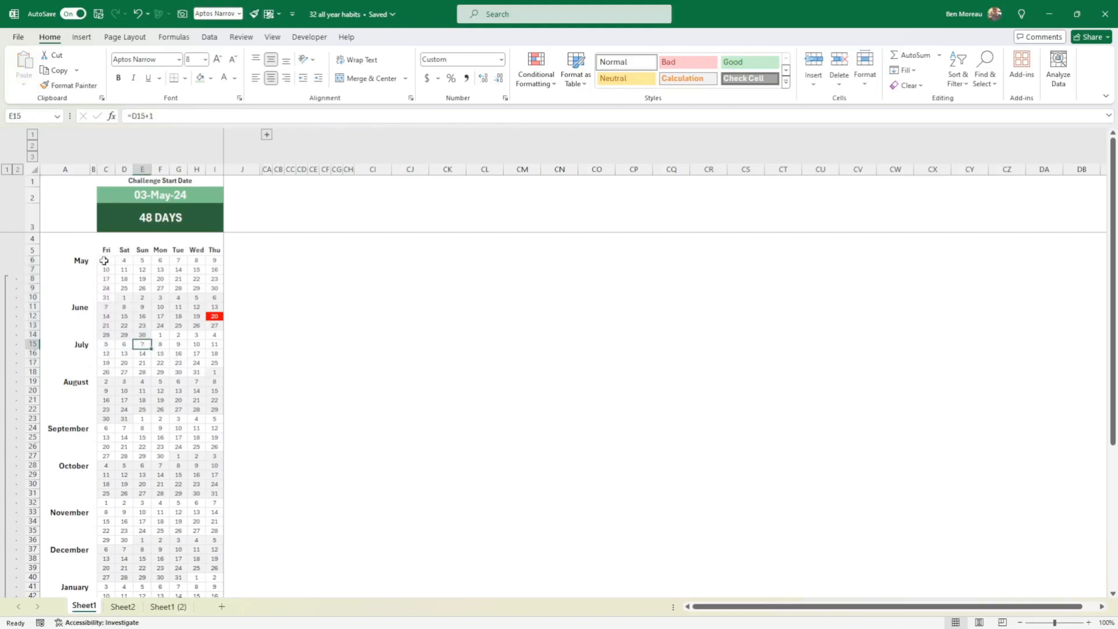
# - Review the border line style and color settings of calendar cells C6:E8, keeping them as they are
pyautogui.moveTo(107, 261); pyautogui.dragTo(144, 279)
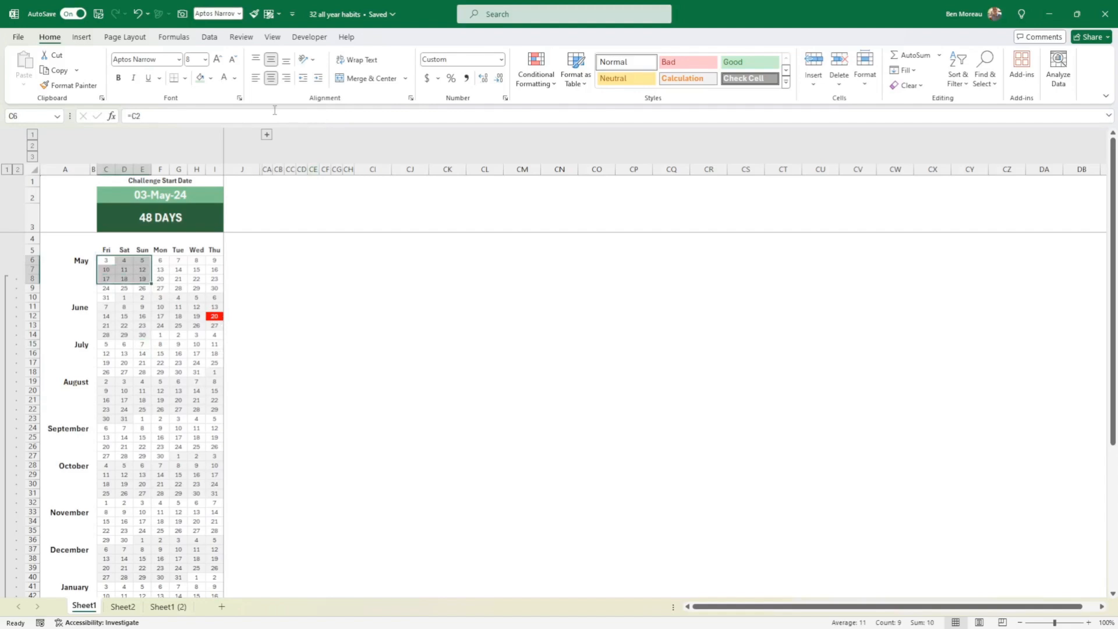
pyautogui.click(185, 78)
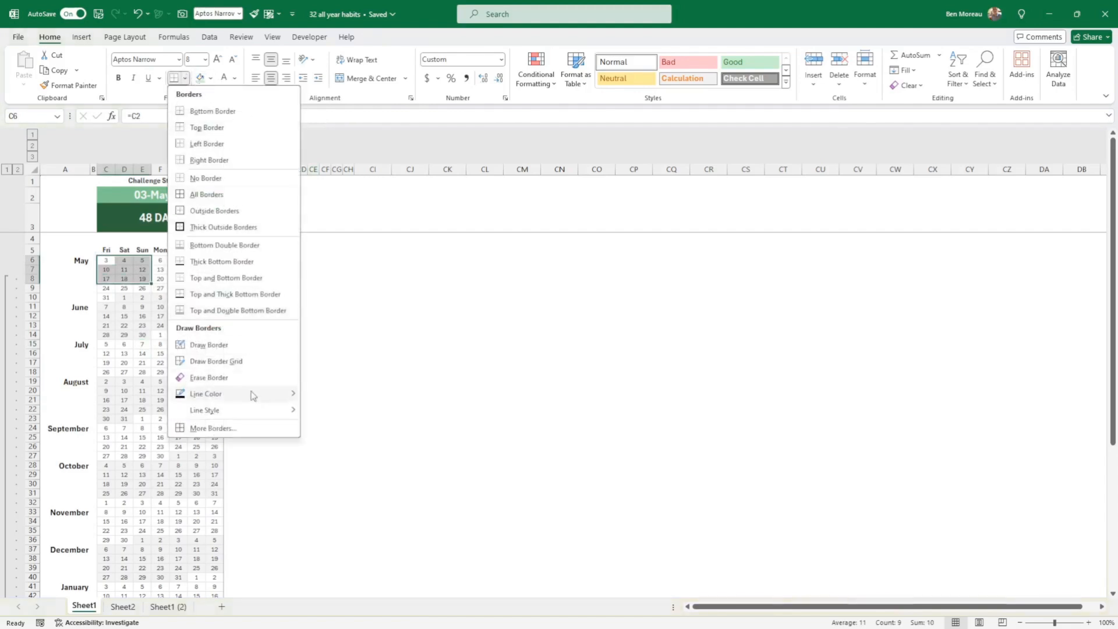
pyautogui.click(238, 429)
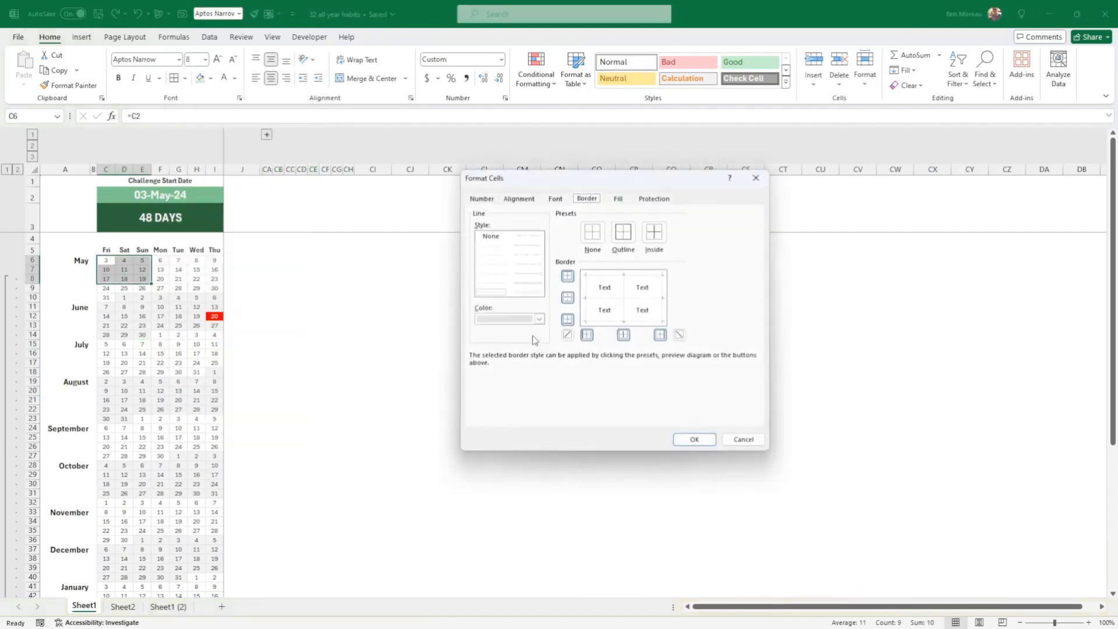
pyautogui.click(540, 319)
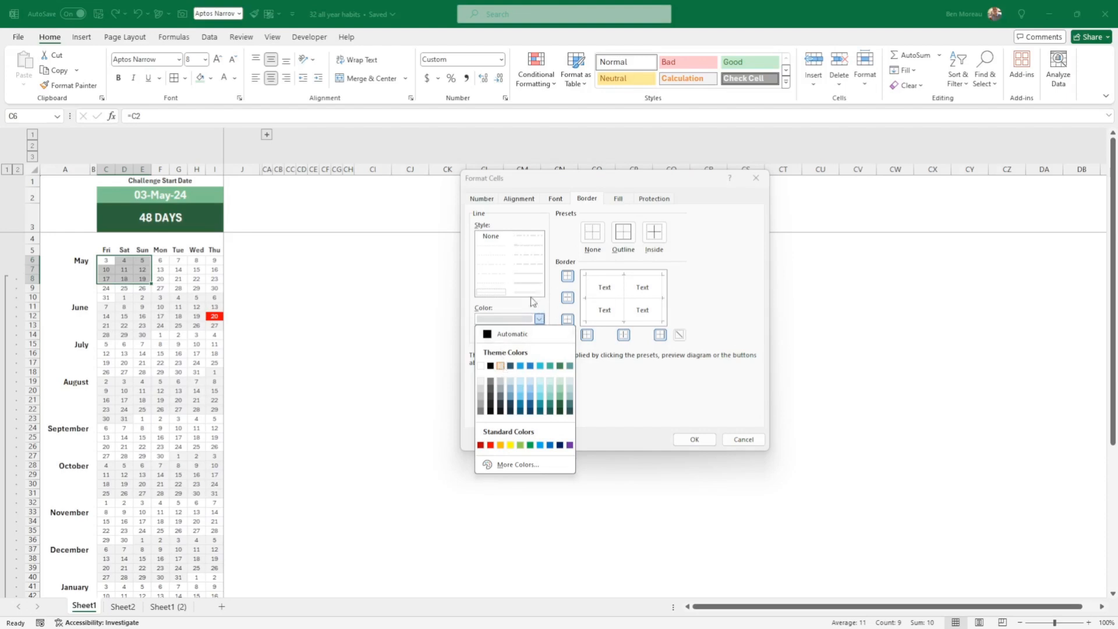
pyautogui.click(540, 319)
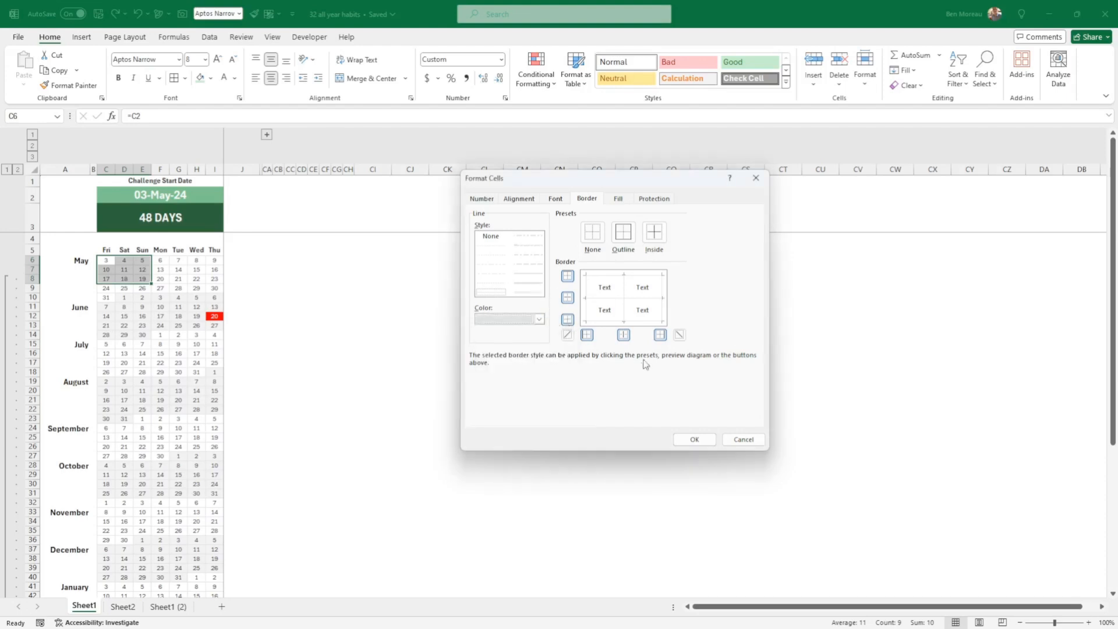
pyautogui.click(695, 440)
pyautogui.click(445, 295)
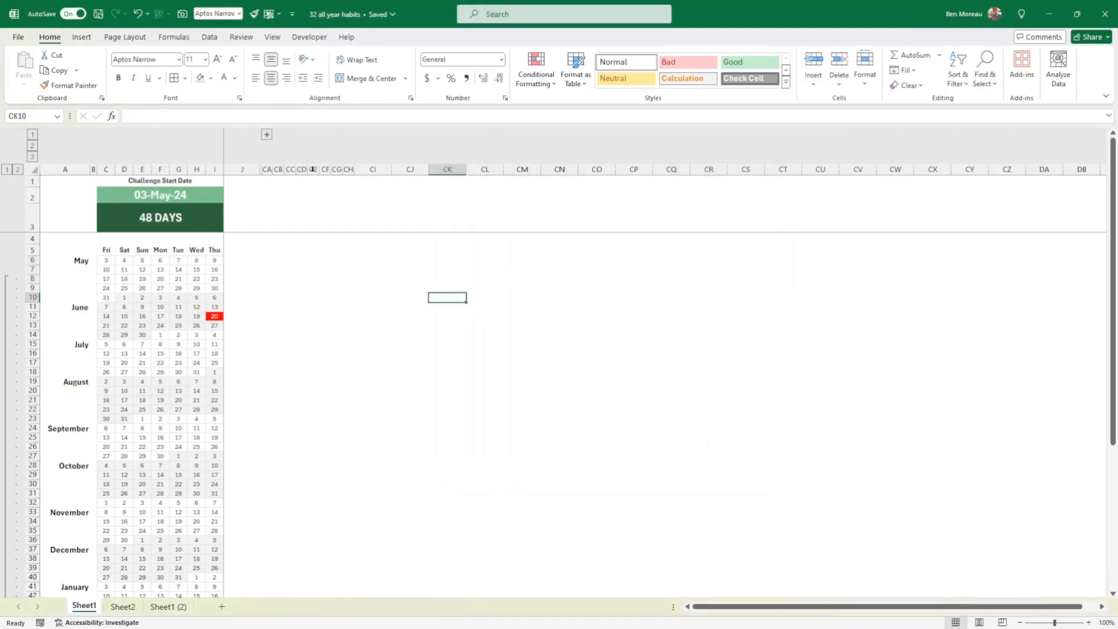
# - Look through the available theme color sets, keeping the current one, and look over the full calendar
pyautogui.click(125, 36)
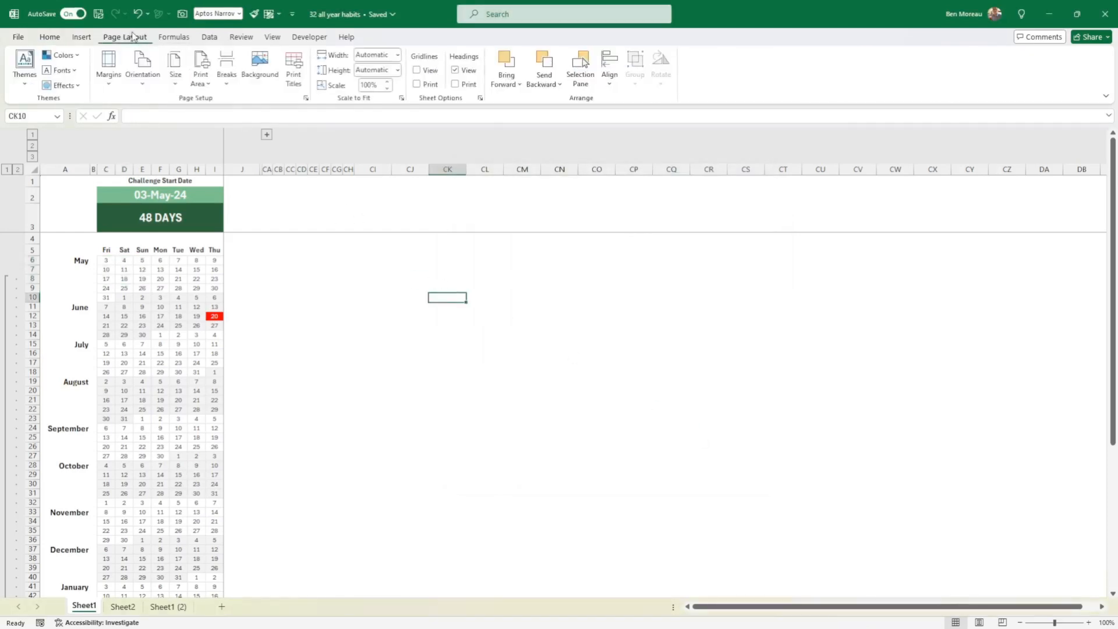
pyautogui.click(61, 55)
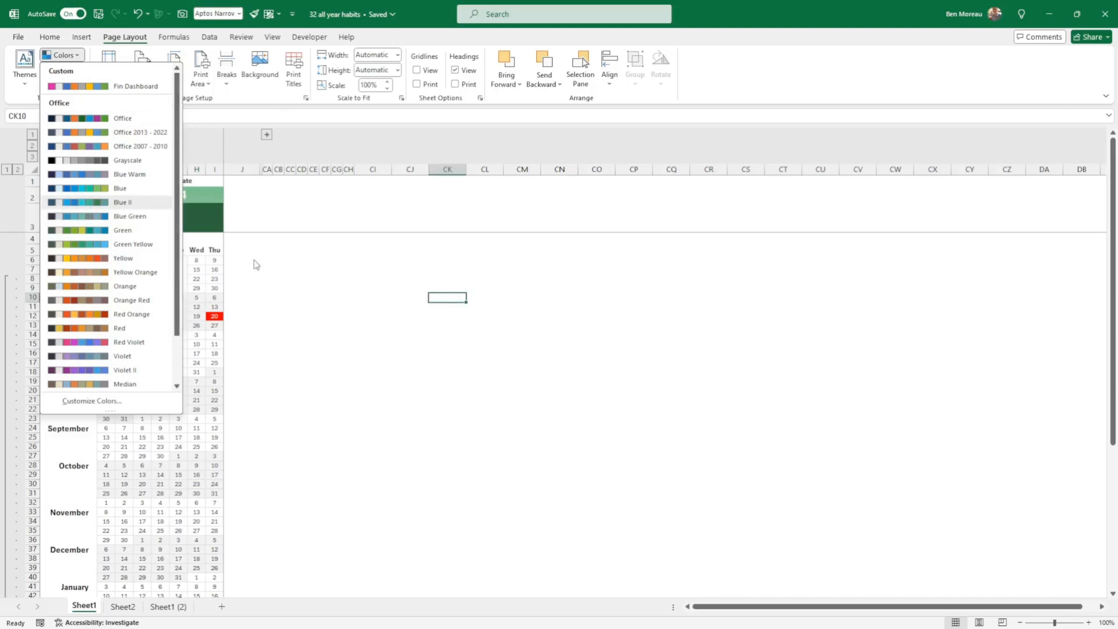
pyautogui.click(239, 282)
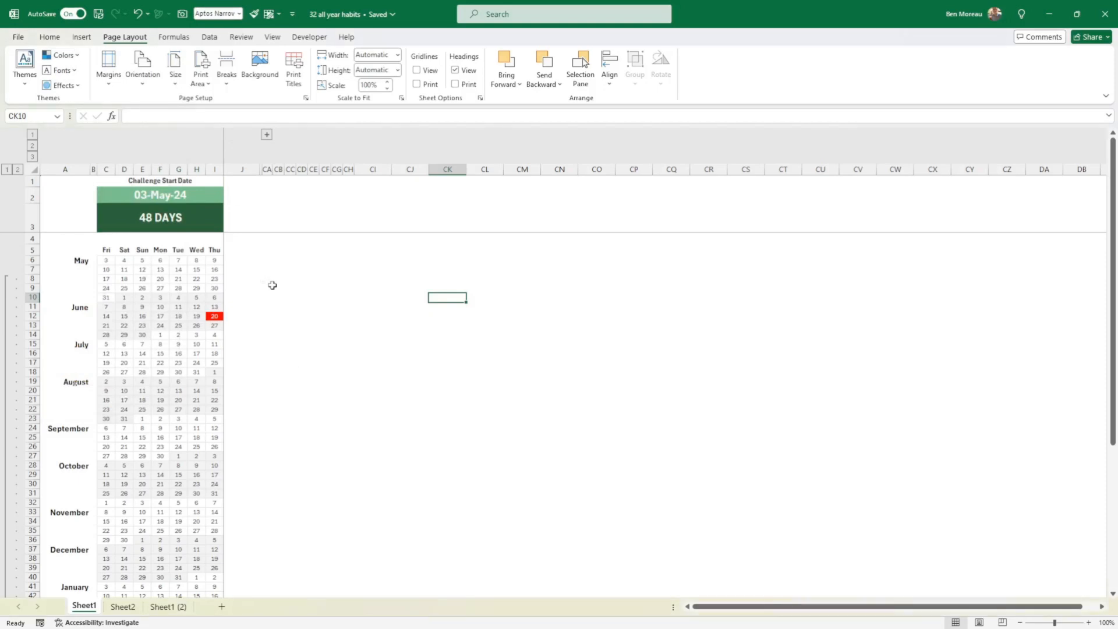
pyautogui.scroll(-6, 287, 288)
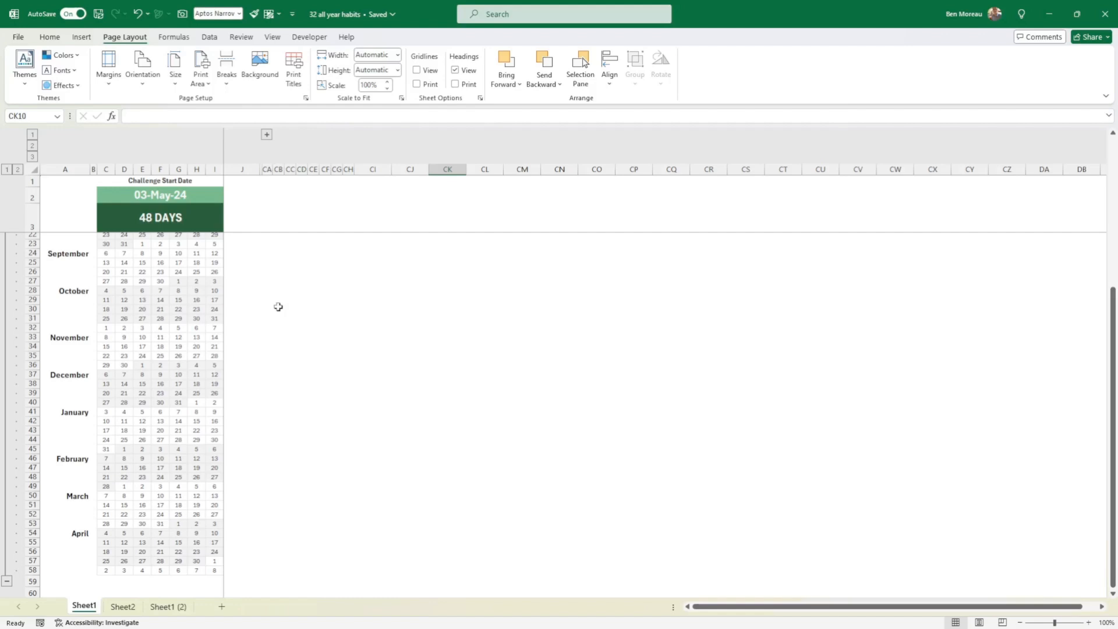
pyautogui.scroll(6, 280, 307)
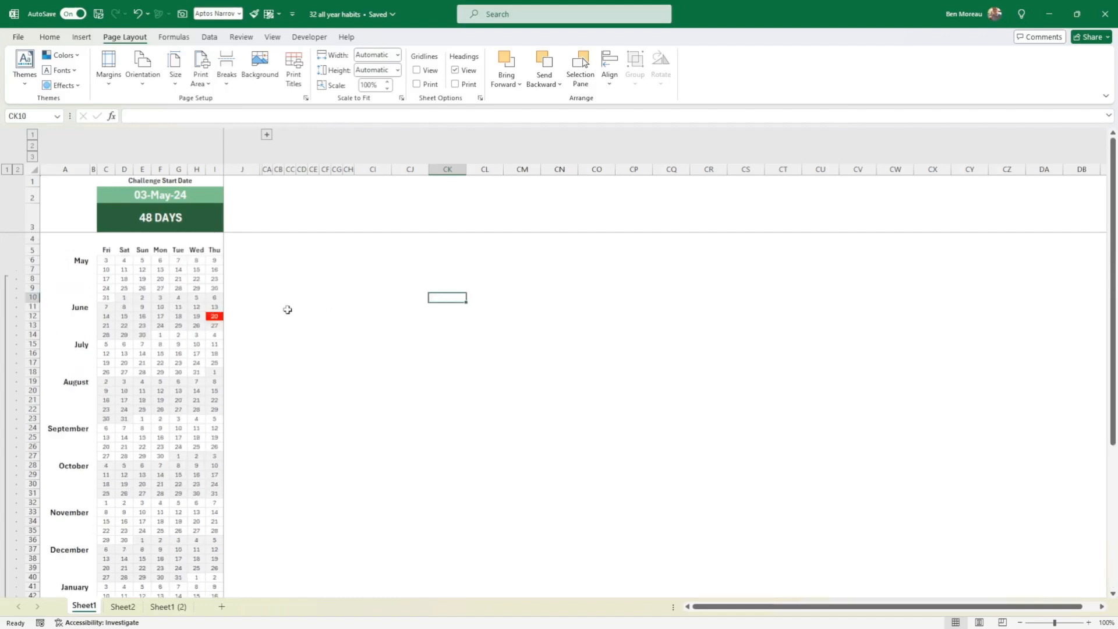
pyautogui.click(289, 307)
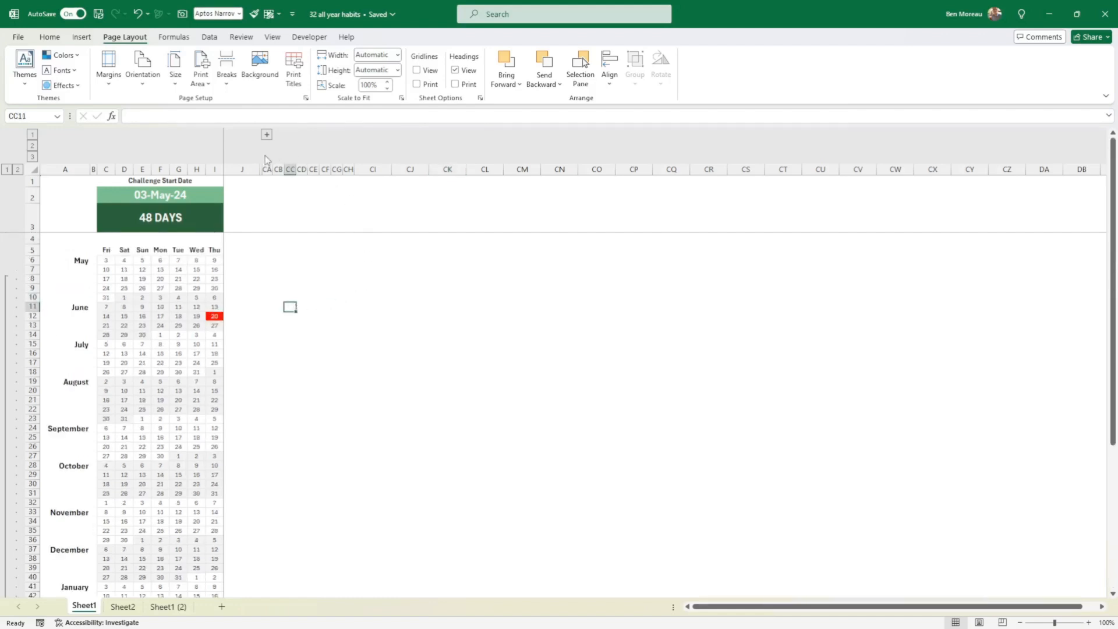
# - Expand the collapsed column group to show the HEALTH section and compare its header with the day counter in C3
pyautogui.click(266, 135)
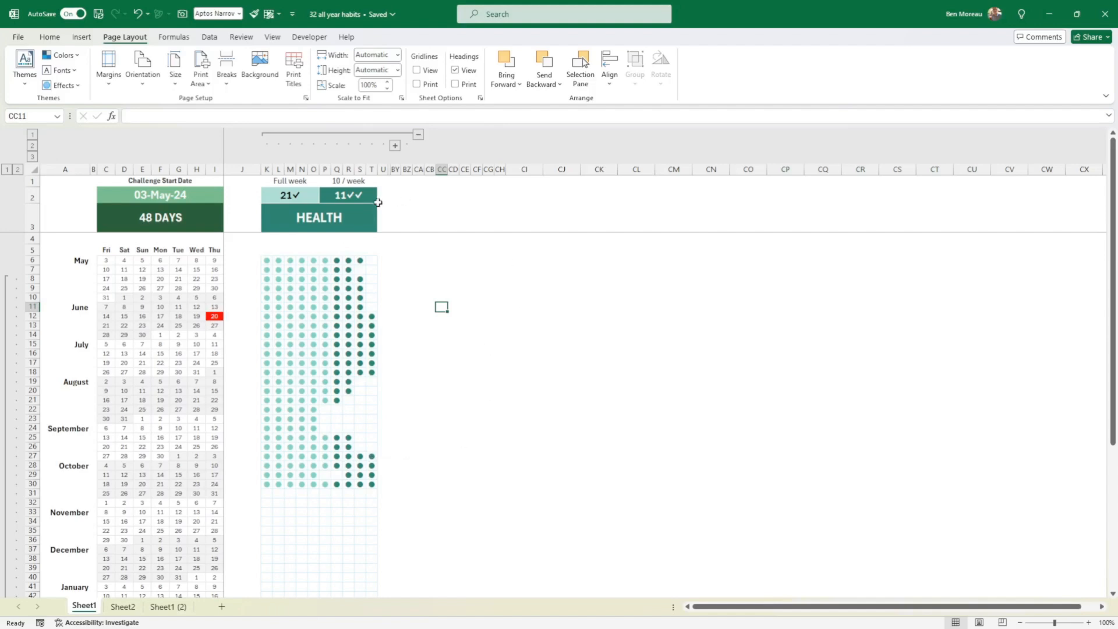
pyautogui.click(301, 220)
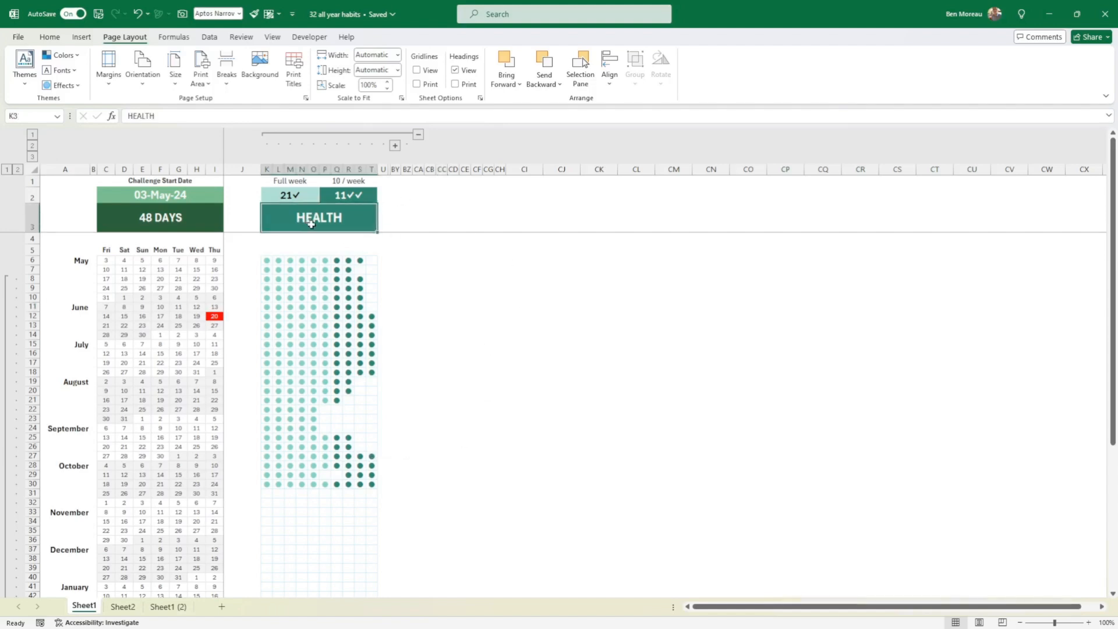
pyautogui.click(113, 219)
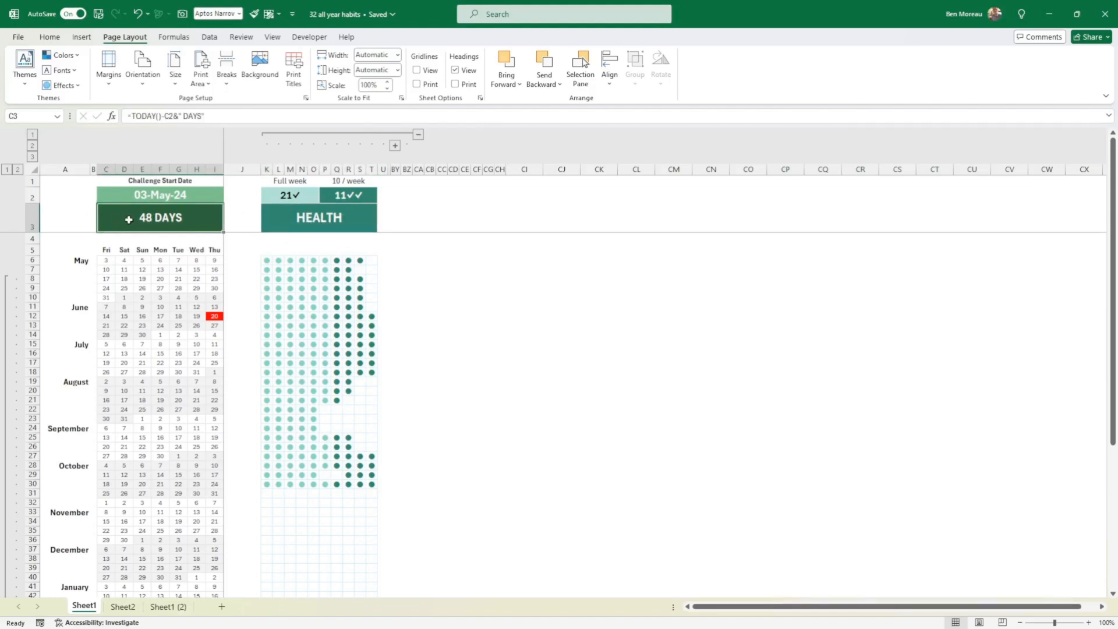
pyautogui.click(268, 221)
# - Examine the first weekly rows of the HEALTH section, comparing the lighter dots in K6:P6 with the darker ones starting at Q6
pyautogui.moveTo(267, 260); pyautogui.dragTo(368, 259)
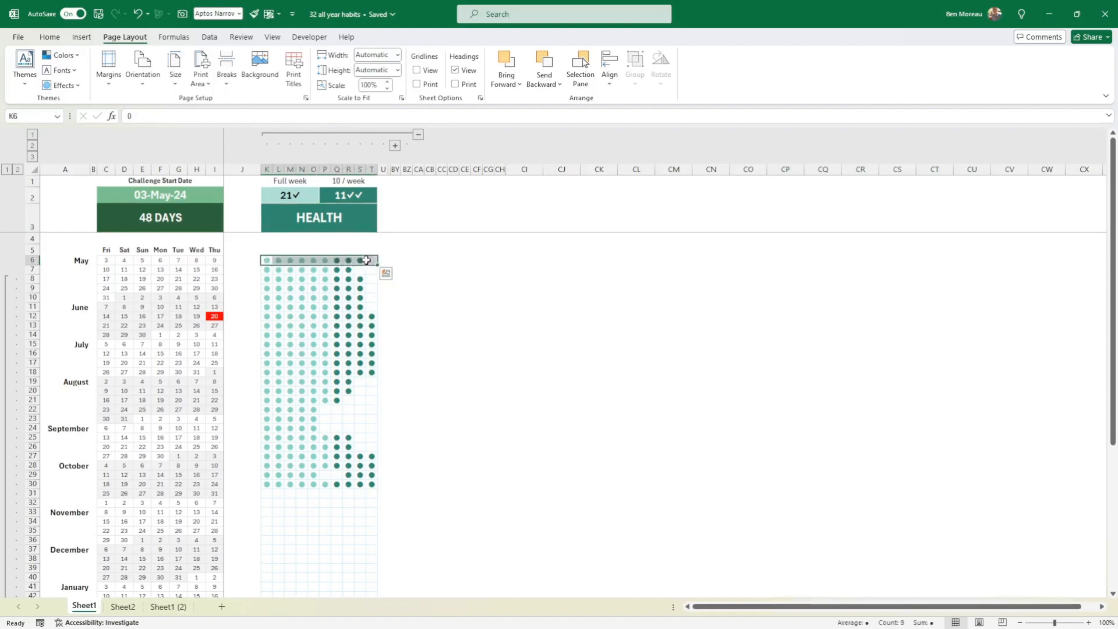
pyautogui.click(268, 260)
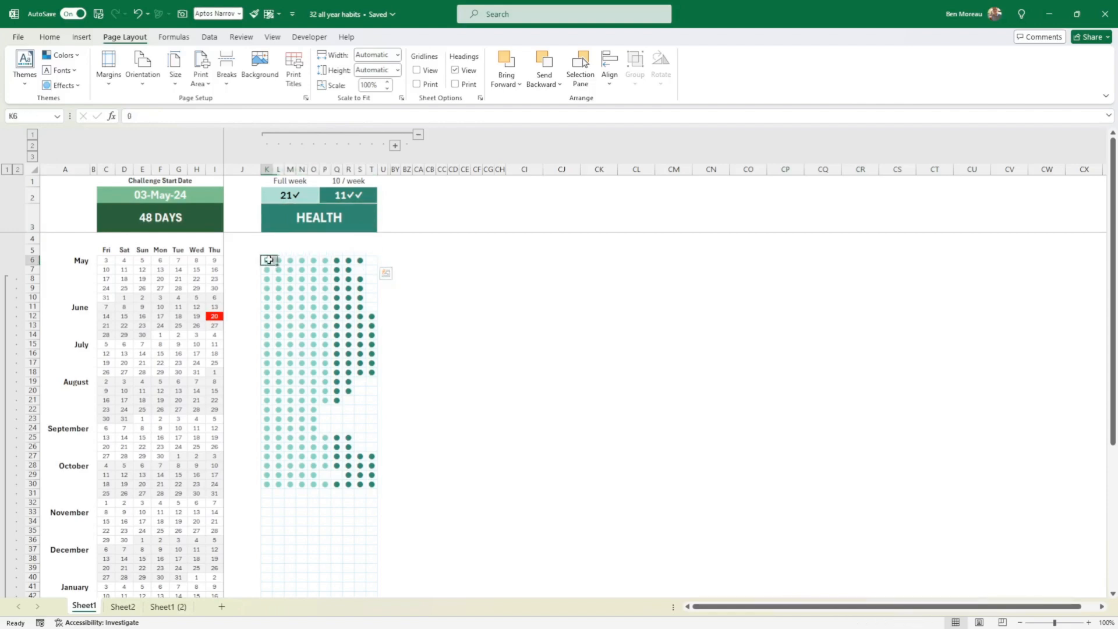
pyautogui.moveTo(272, 263); pyautogui.dragTo(321, 263)
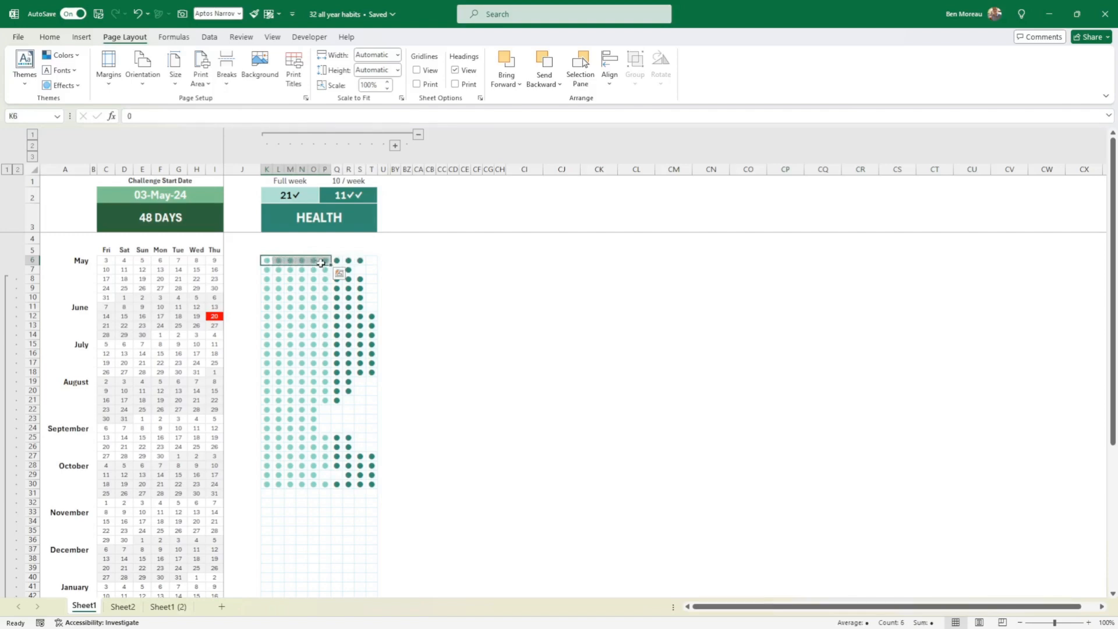
pyautogui.click(336, 261)
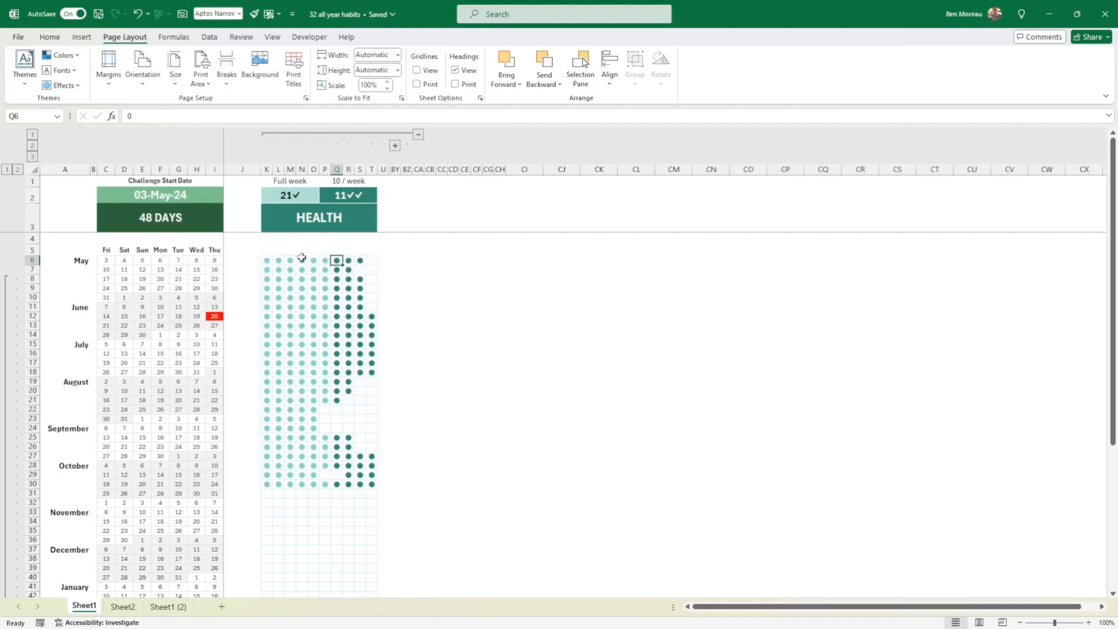
pyautogui.moveTo(268, 260); pyautogui.dragTo(325, 261)
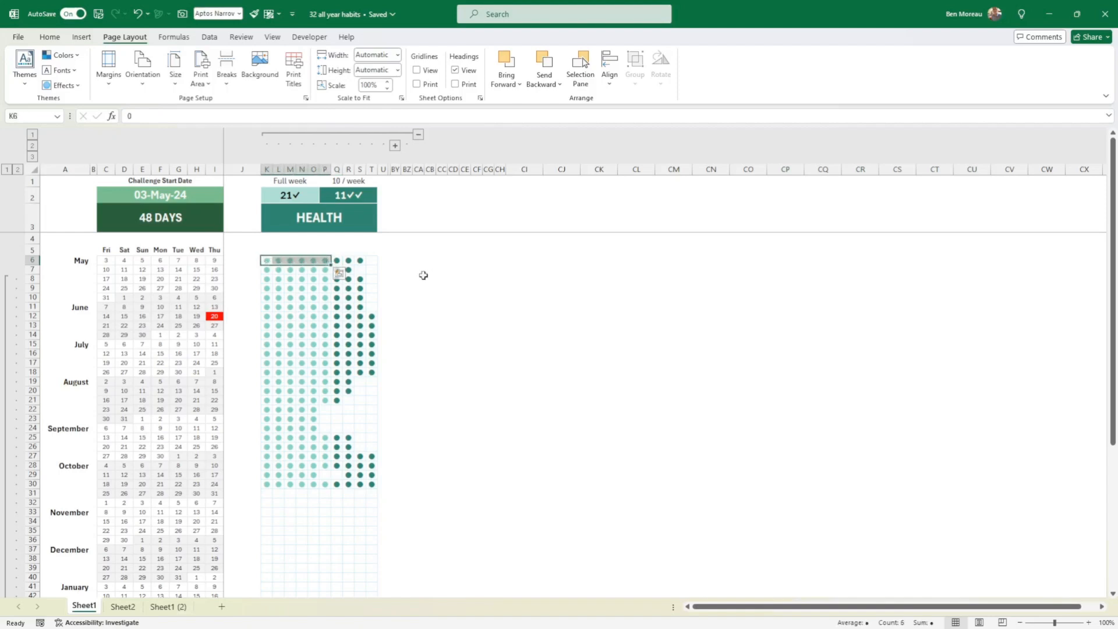
pyautogui.moveTo(373, 316); pyautogui.dragTo(275, 349)
pyautogui.click(279, 270)
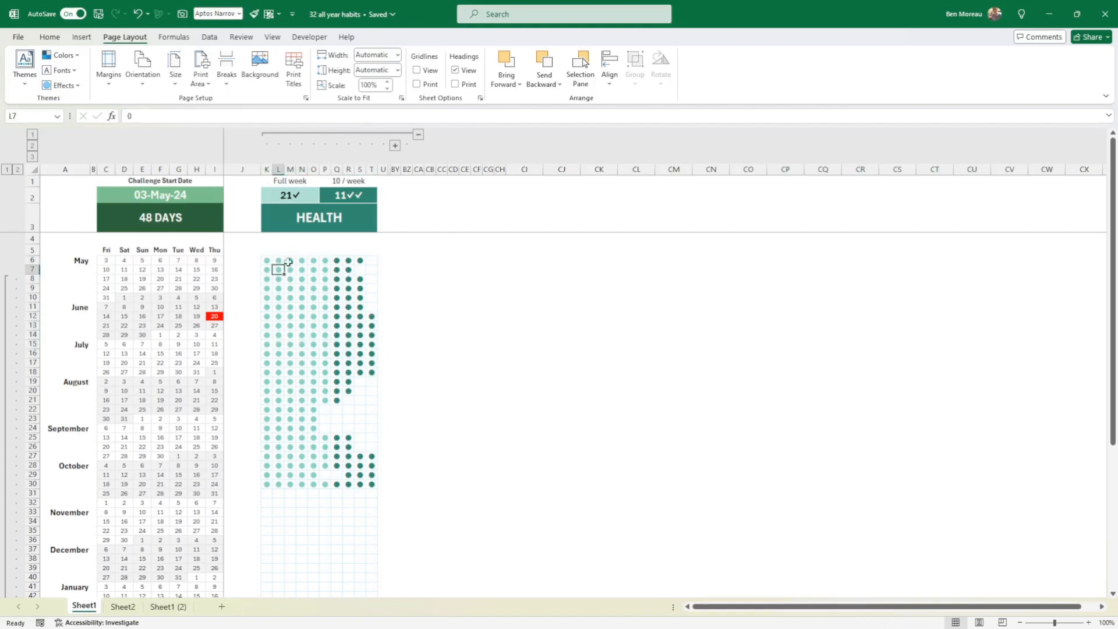
pyautogui.click(334, 261)
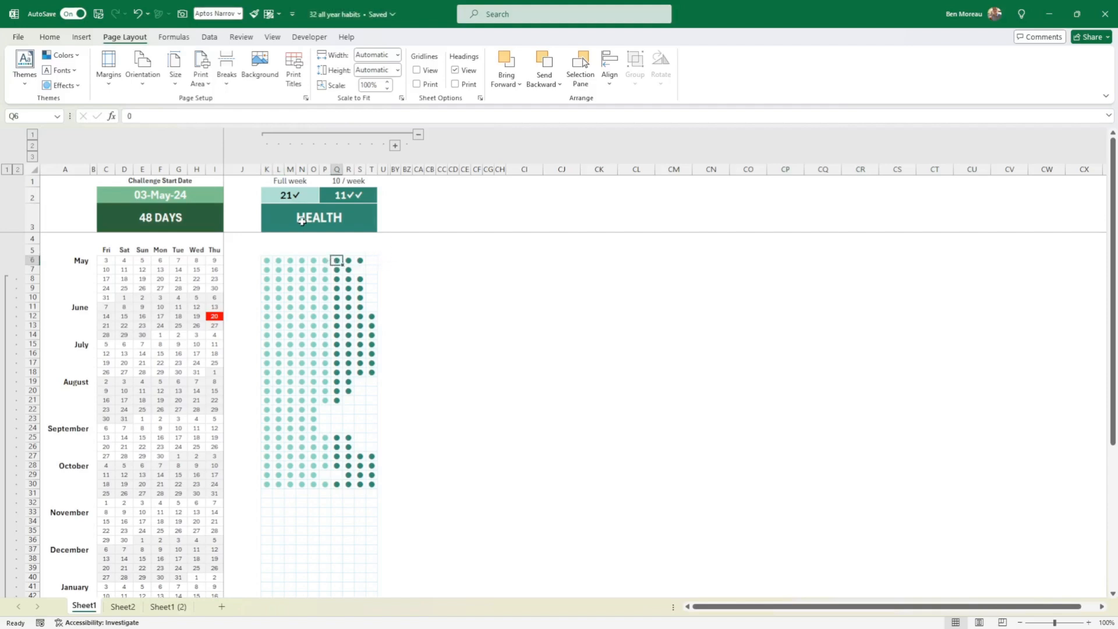
pyautogui.click(303, 220)
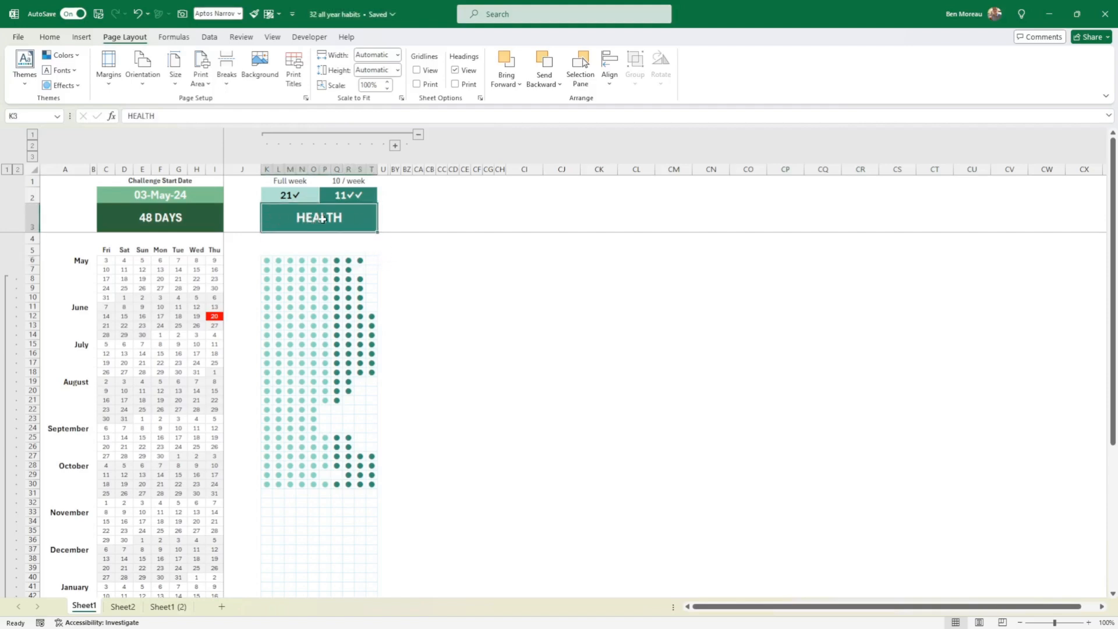
pyautogui.click(475, 298)
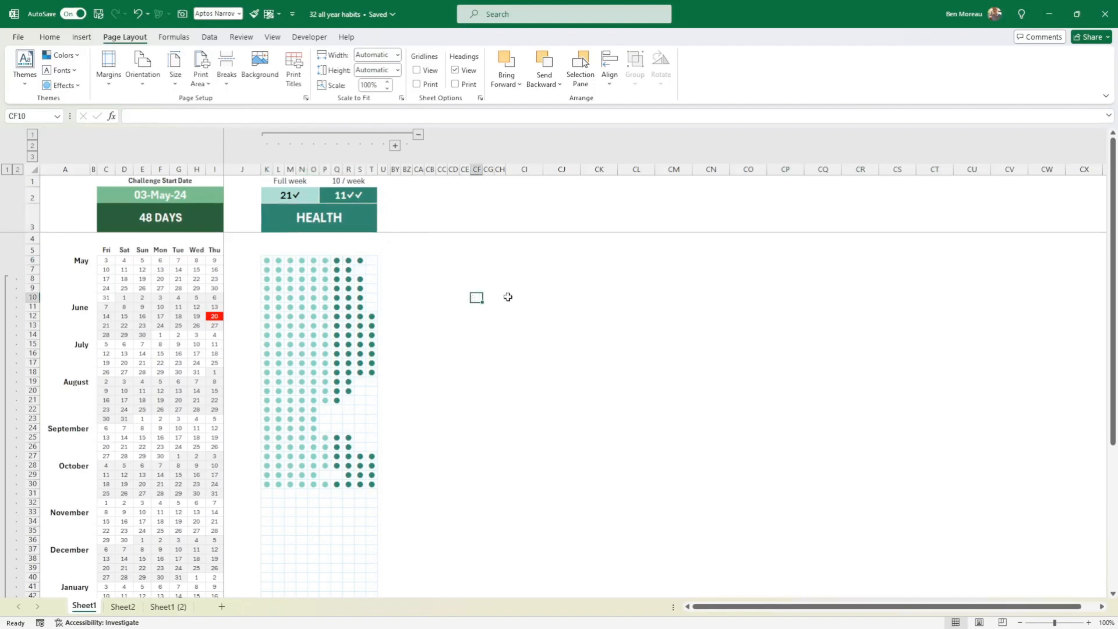
# - Check the full extent of the HEALTH dot grid, from K6 across to column T and down alongside the calendar
pyautogui.scroll(-1, 548, 306)
pyautogui.scroll(1, 551, 310)
pyautogui.moveTo(267, 260); pyautogui.dragTo(371, 577)
pyautogui.scroll(6, 443, 350)
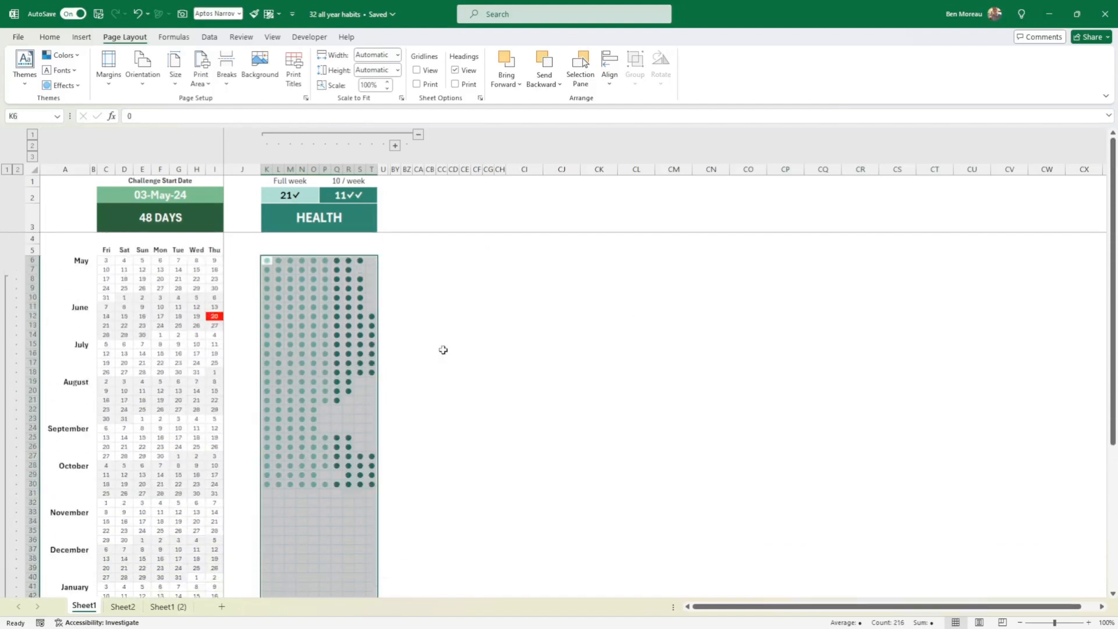
pyautogui.click(444, 351)
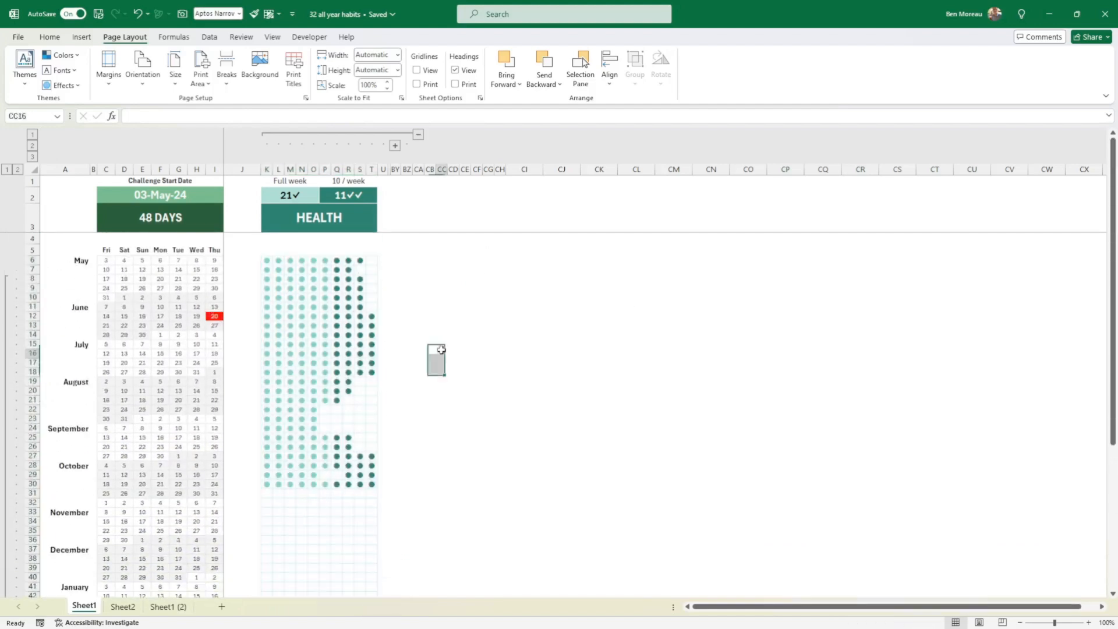
# - Apply the Office theme color set to the workbook and look through the other color sets, leaving Office in place
pyautogui.click(75, 56)
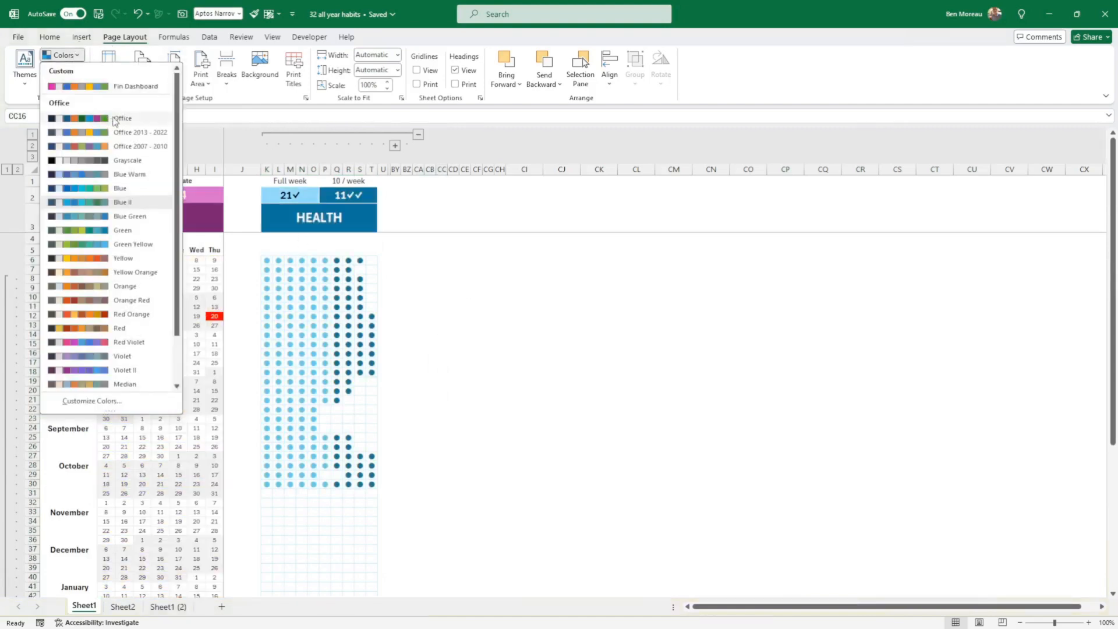
pyautogui.click(114, 120)
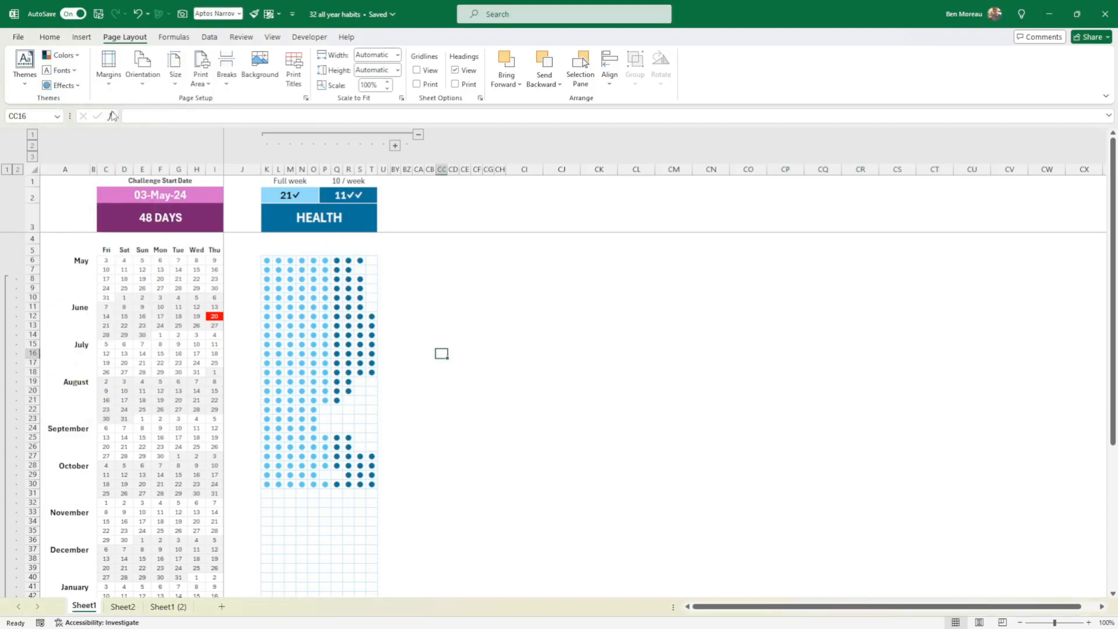
pyautogui.click(78, 58)
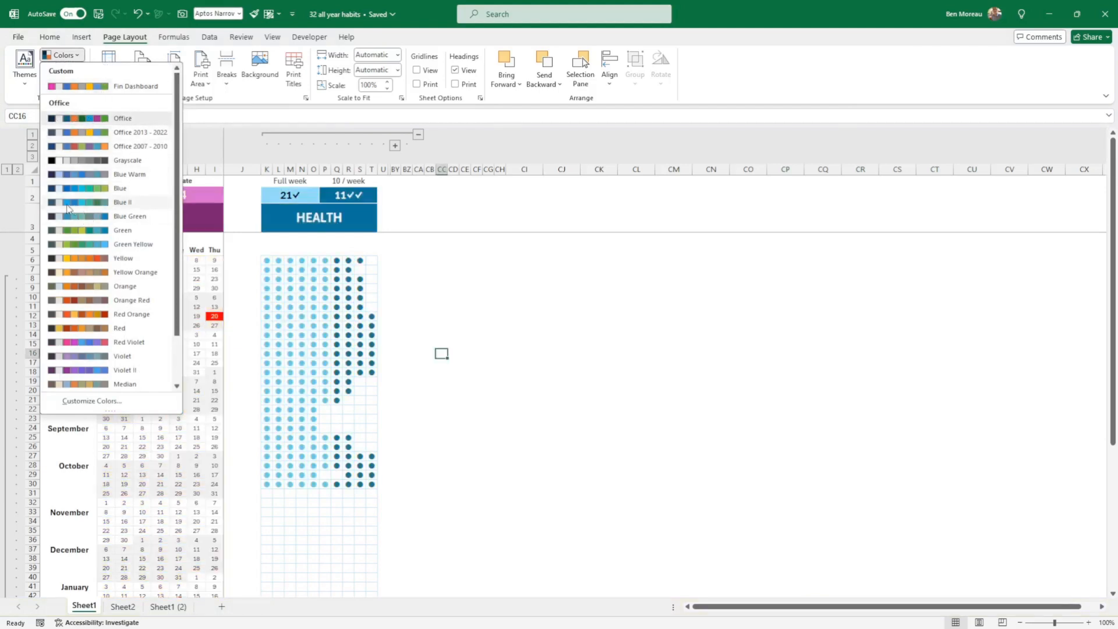
pyautogui.click(328, 276)
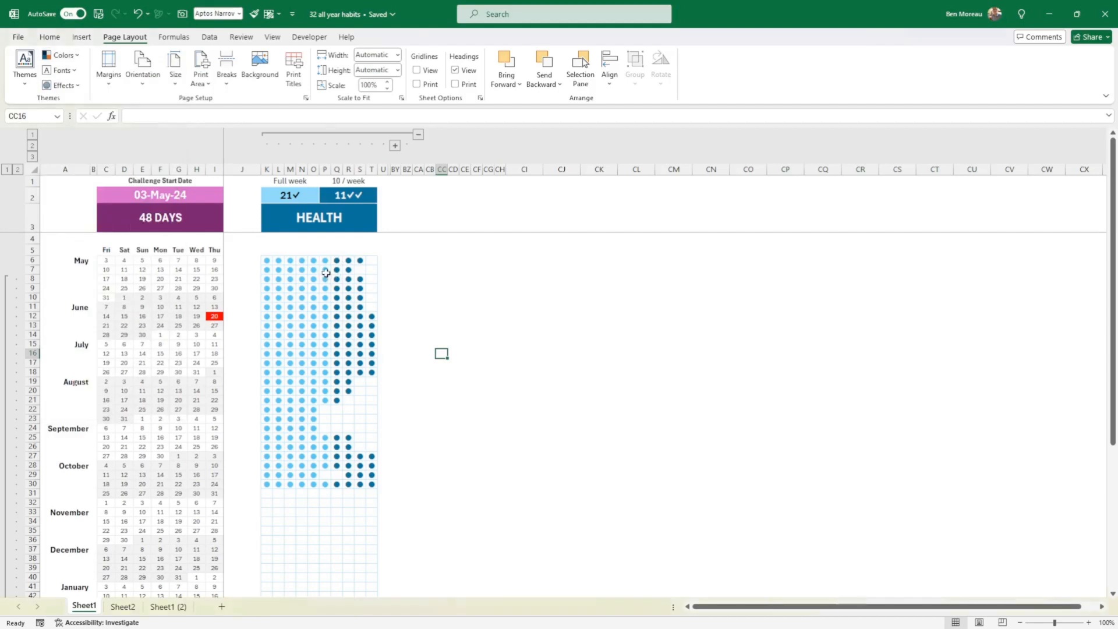
# - Check the font color of the light dot in K6 against the theme color palette, leaving its formatting as is
pyautogui.click(304, 250)
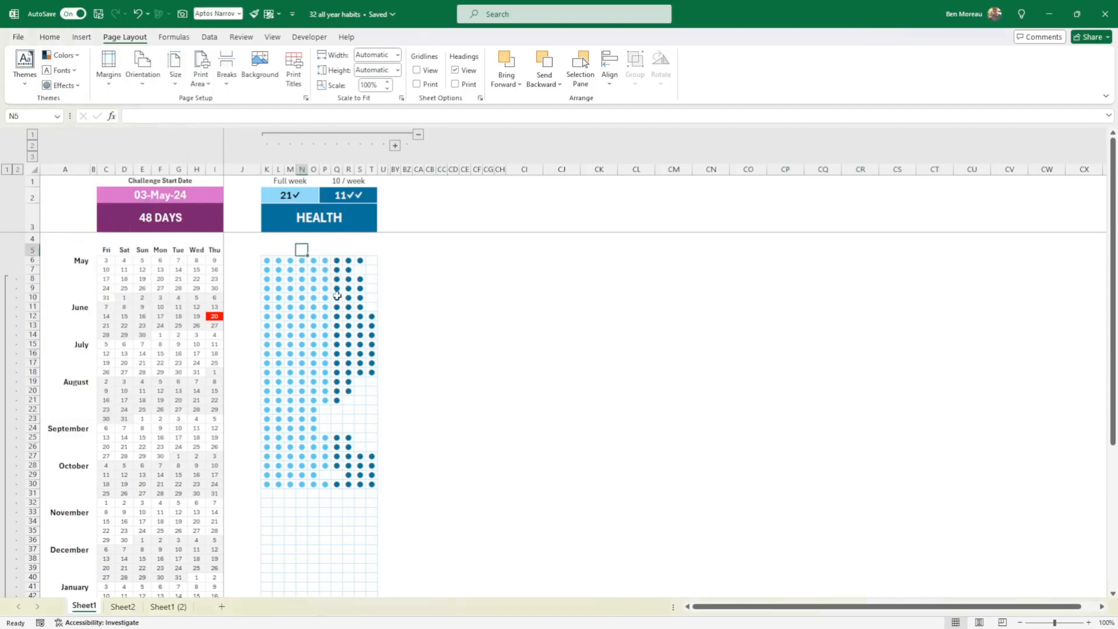
pyautogui.click(268, 260)
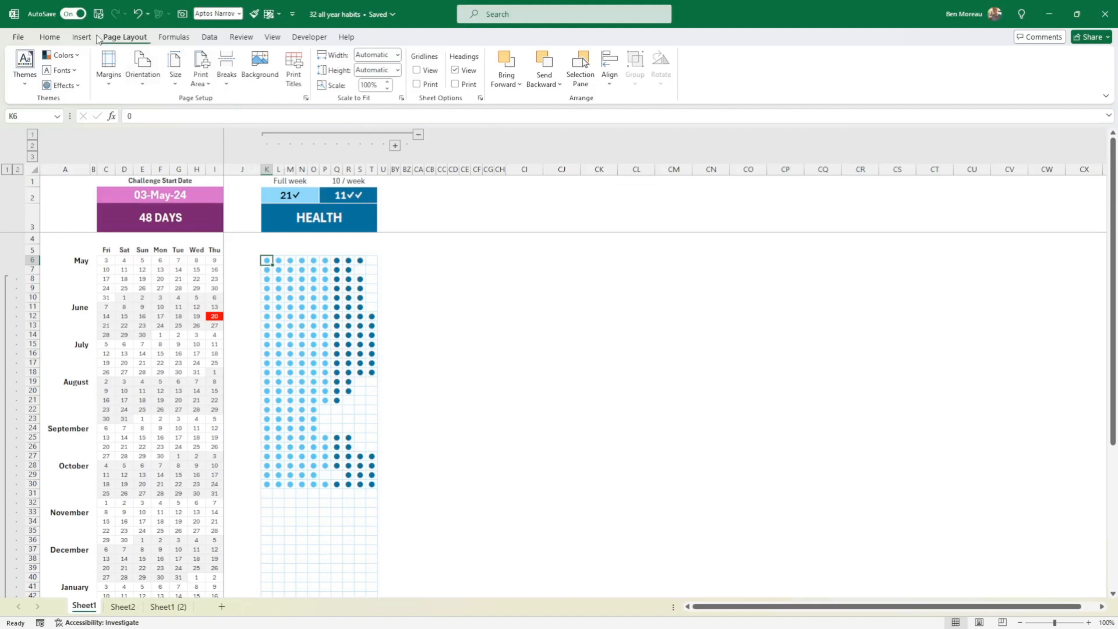
pyautogui.click(53, 39)
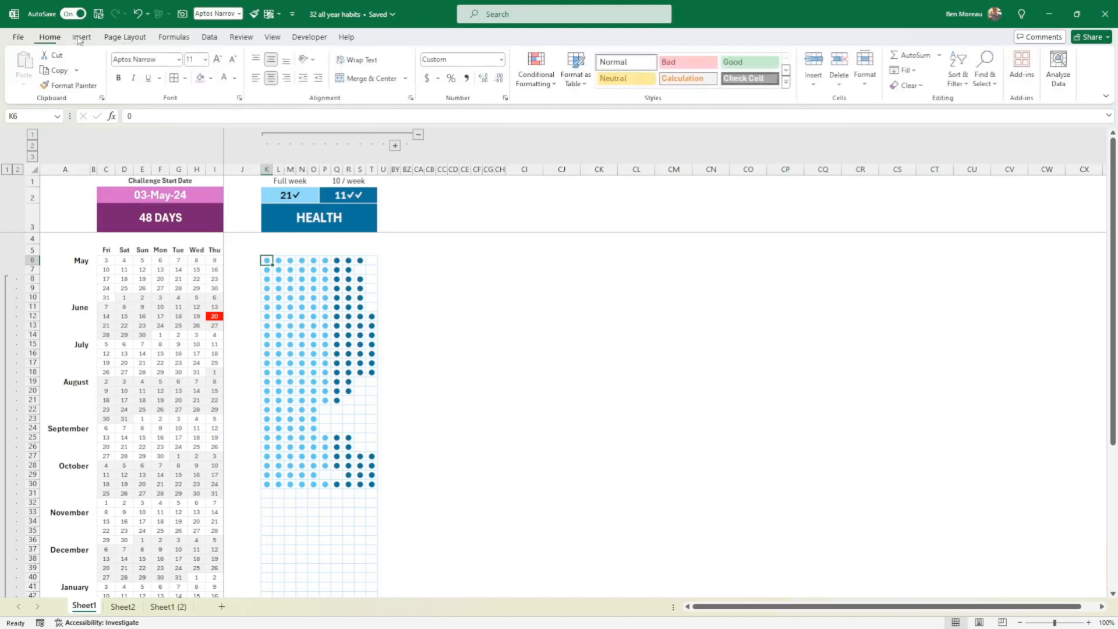
pyautogui.click(212, 78)
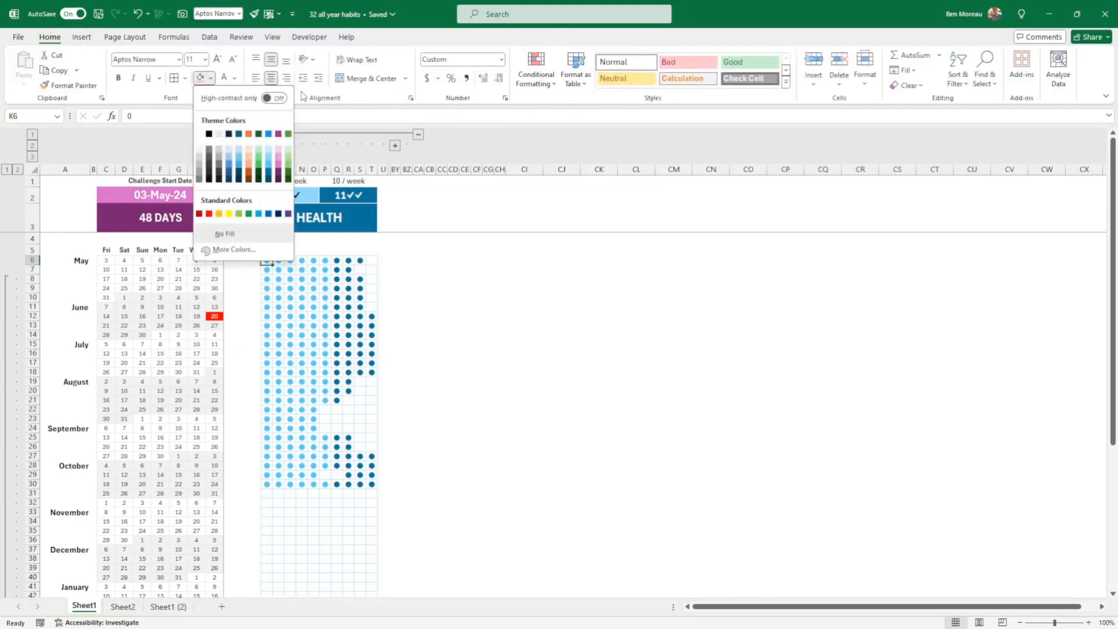
pyautogui.click(336, 269)
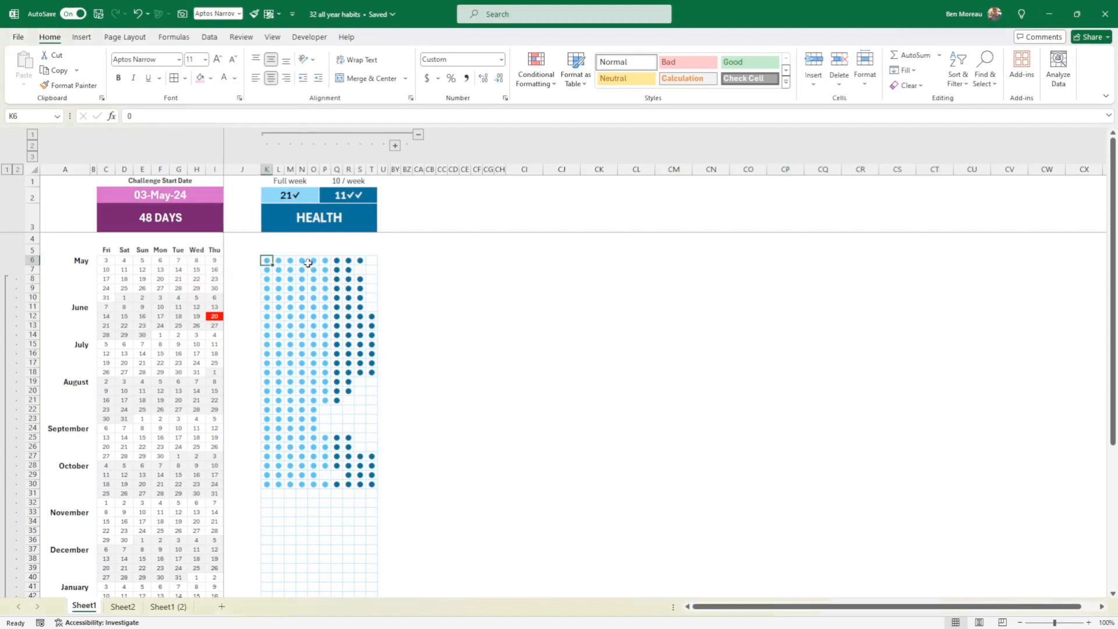
pyautogui.click(236, 78)
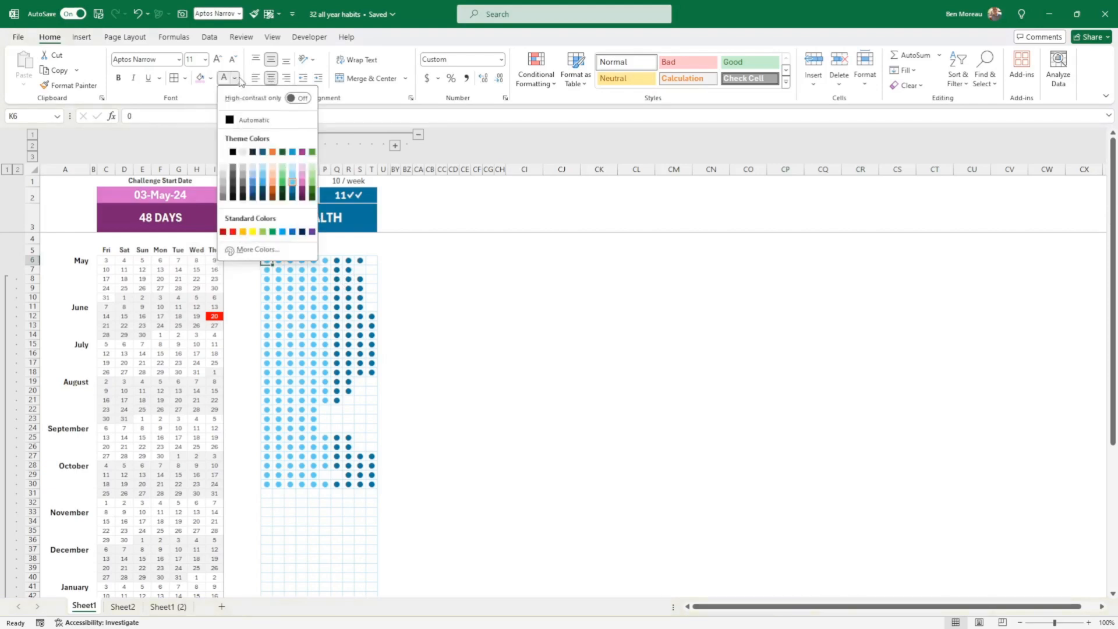
pyautogui.click(320, 303)
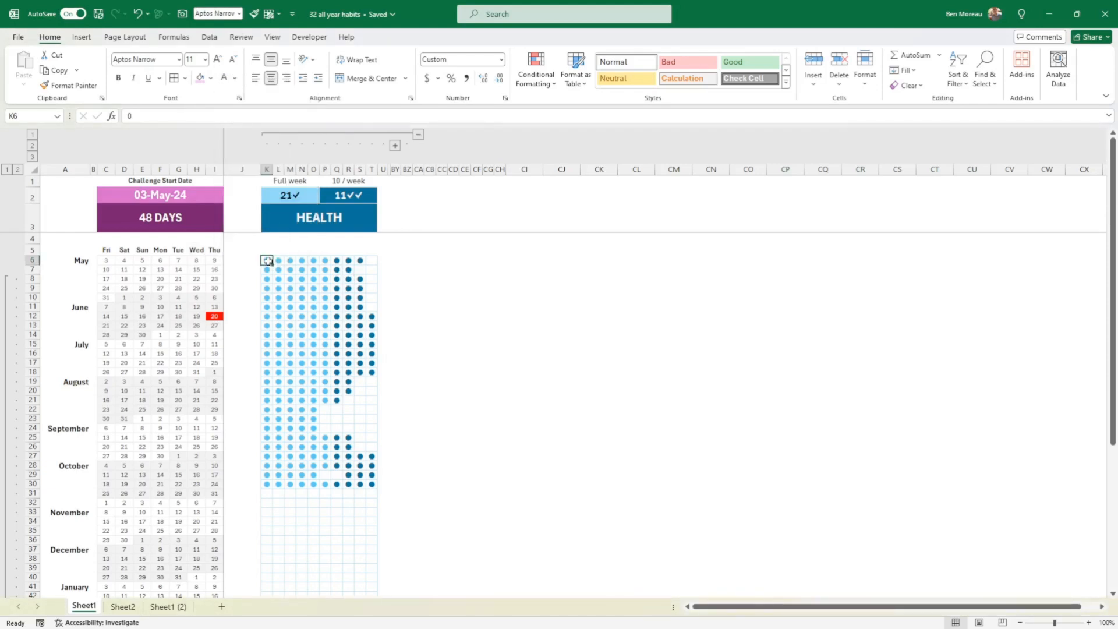
pyautogui.click(234, 78)
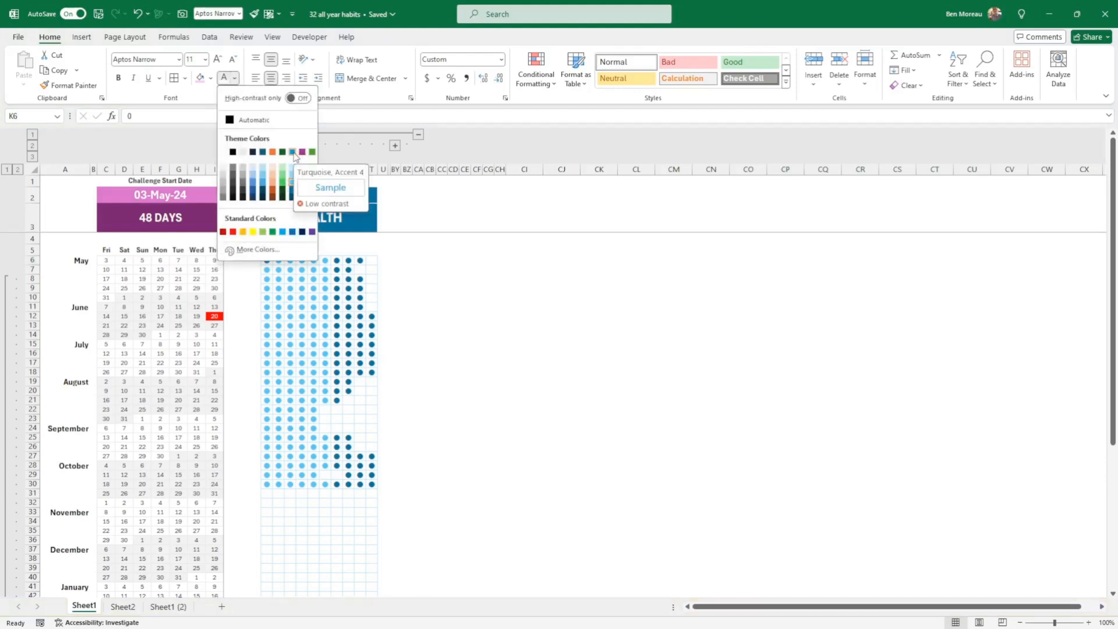
pyautogui.click(453, 293)
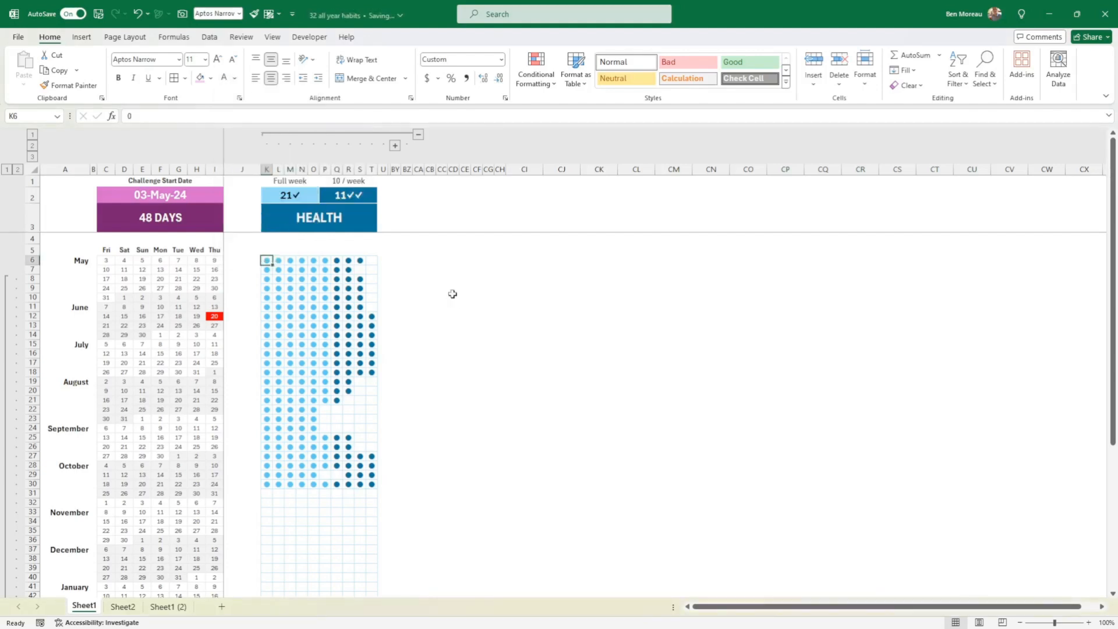
# - Check the font color of the dark dot in Q6 against Turquoise, Accent 4, Darker 25%
pyautogui.click(337, 260)
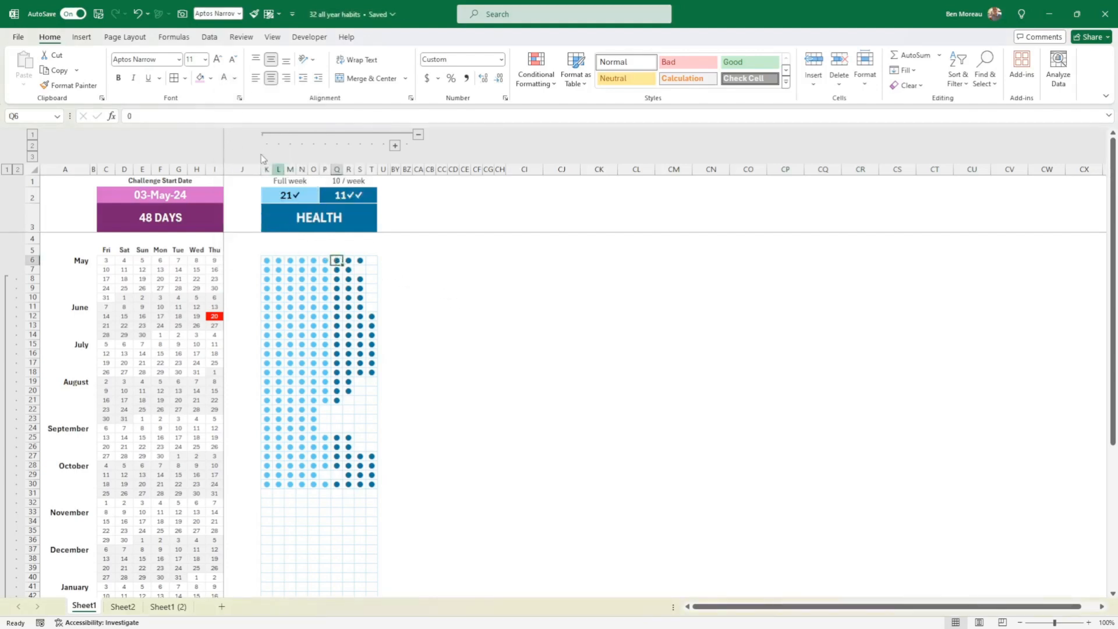
pyautogui.click(236, 79)
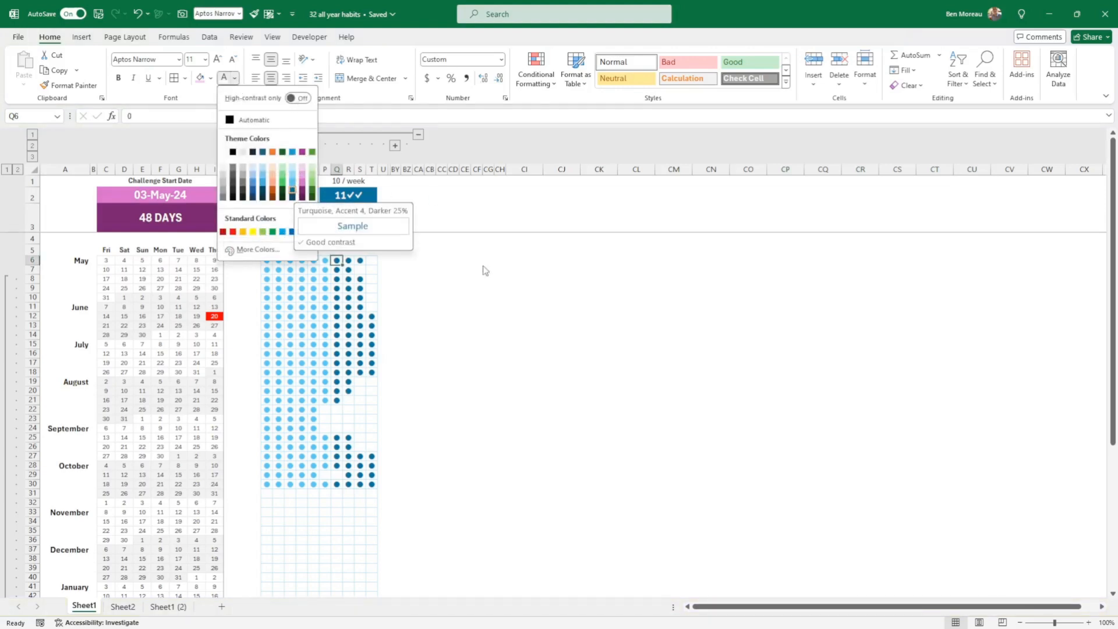
pyautogui.press('Escape')
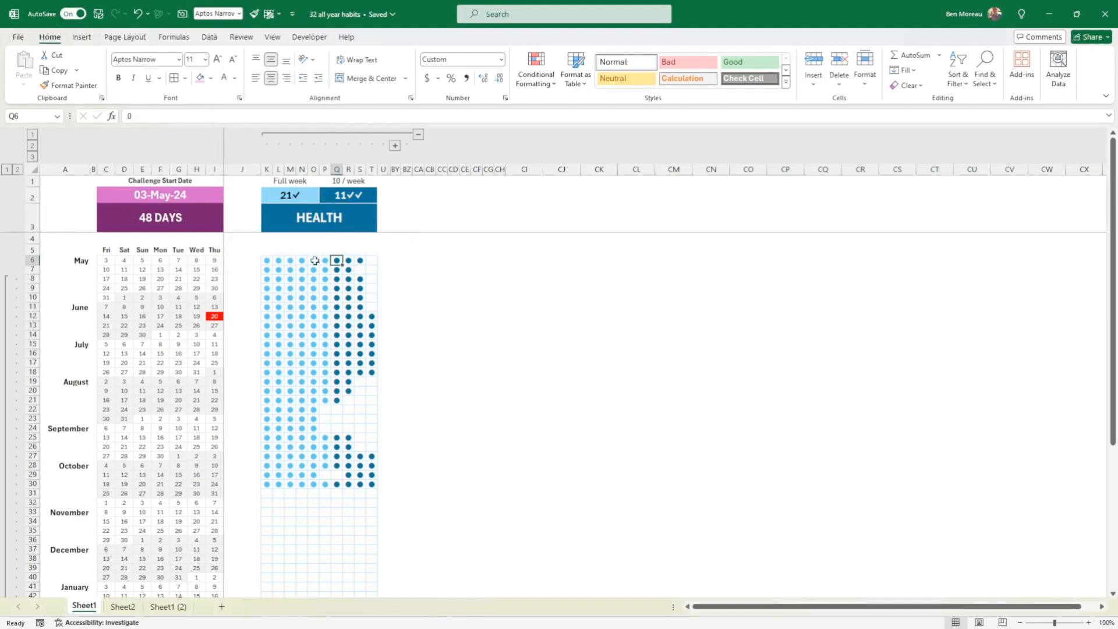
# - Inspect the border settings and line color of the dot cells K6:O8 in the Format Cells dialog
pyautogui.moveTo(267, 260); pyautogui.dragTo(309, 282)
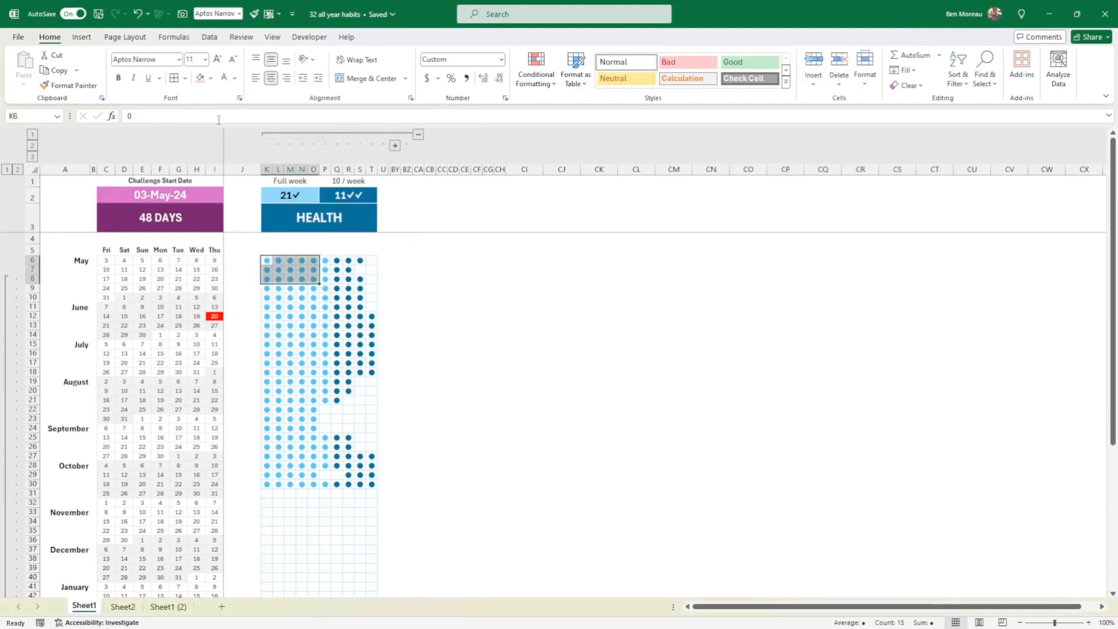
pyautogui.click(186, 78)
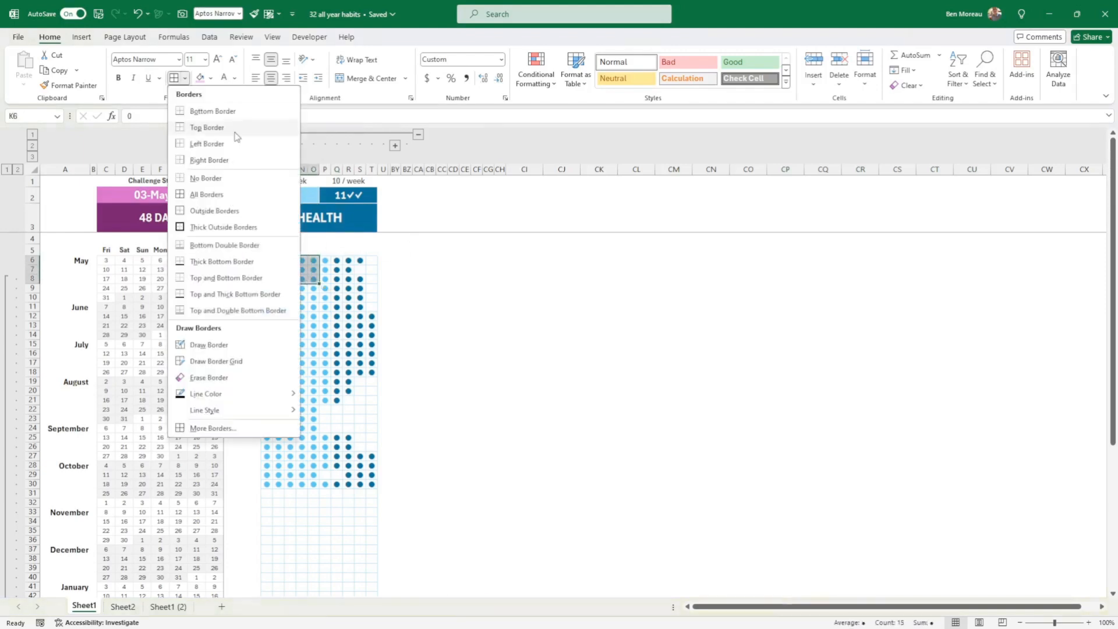
pyautogui.click(220, 428)
pyautogui.click(540, 319)
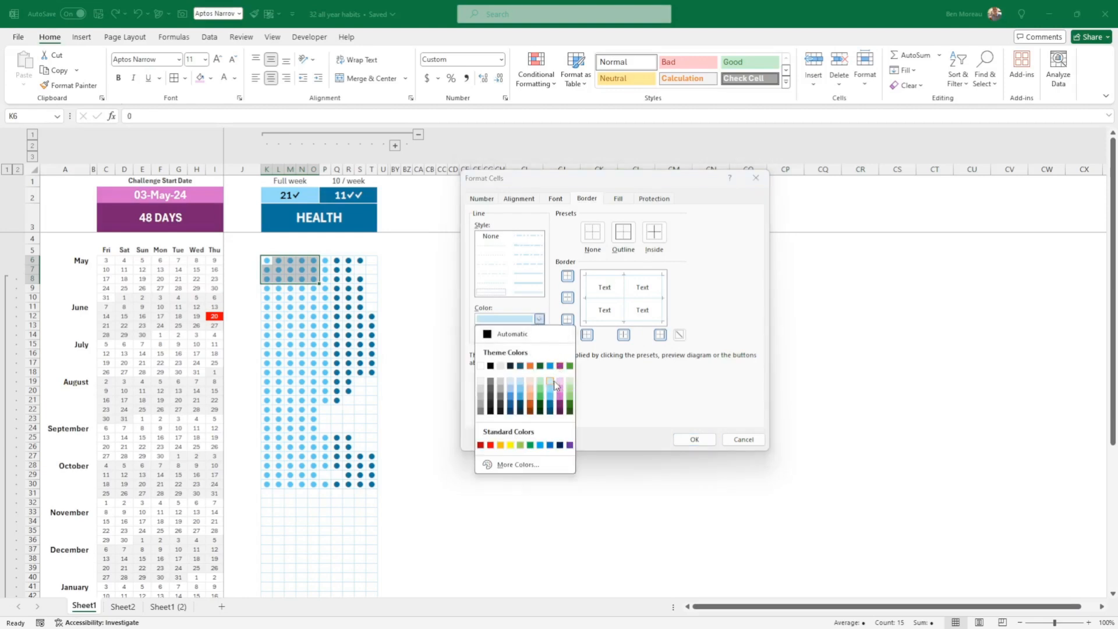
pyautogui.click(699, 443)
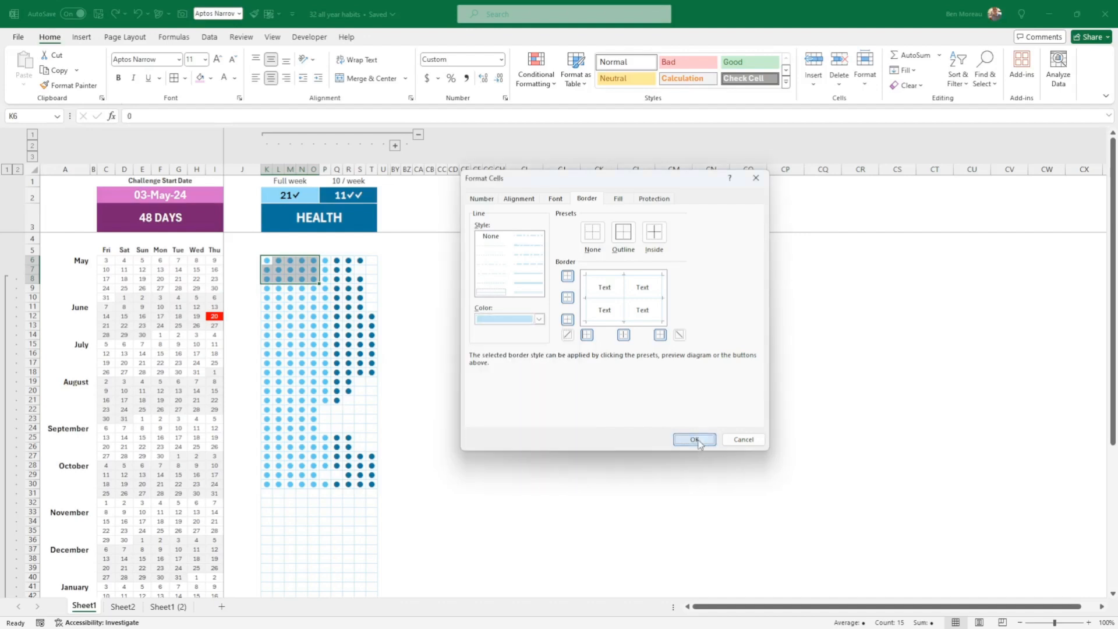
pyautogui.click(696, 440)
pyautogui.click(696, 440)
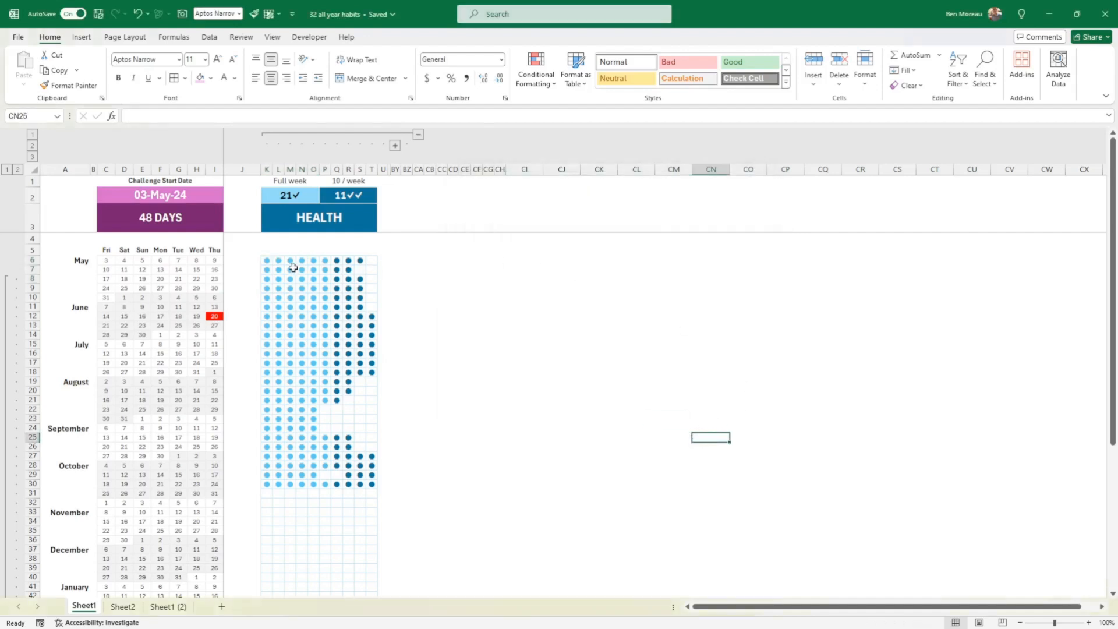
# - Compare the theme font colors of the light dot in K6 and the dark dot in R6
pyautogui.click(269, 261)
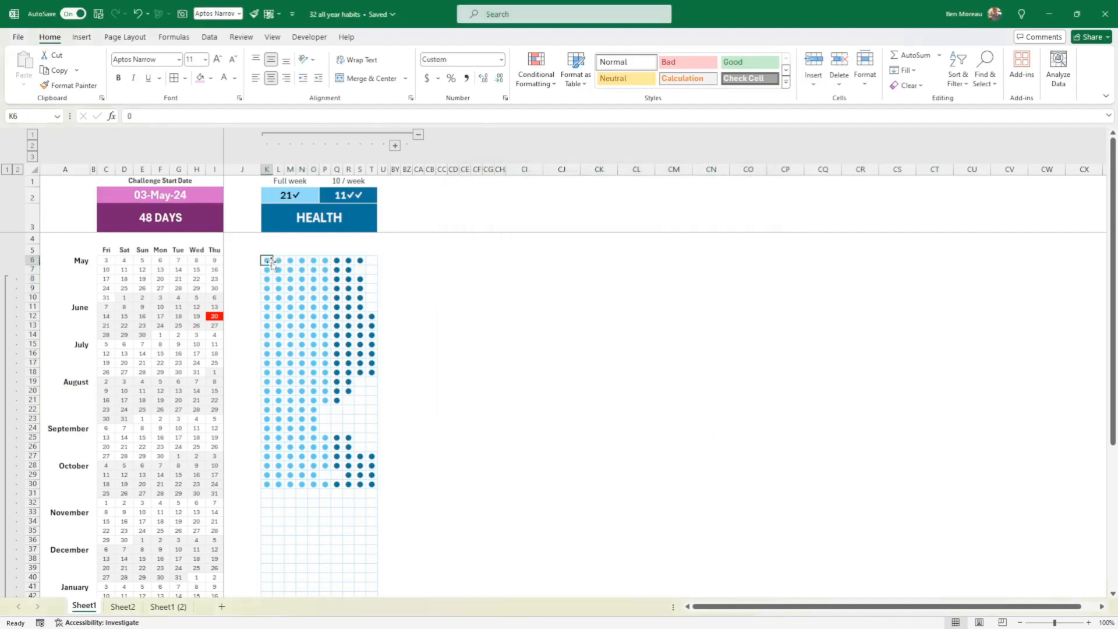
pyautogui.click(235, 78)
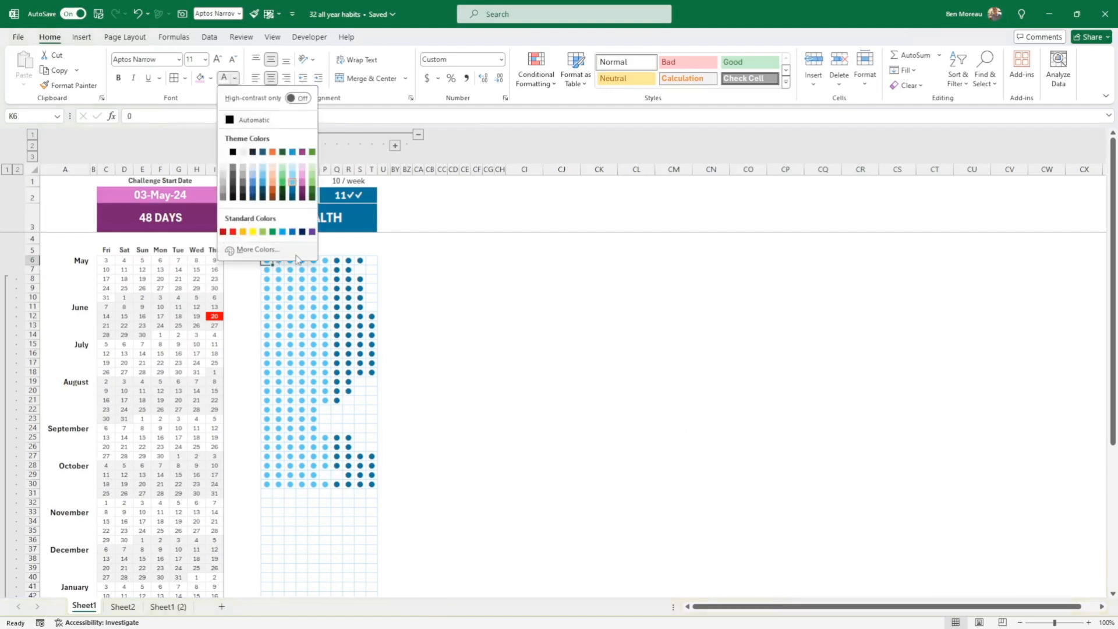
pyautogui.click(293, 186)
pyautogui.click(348, 261)
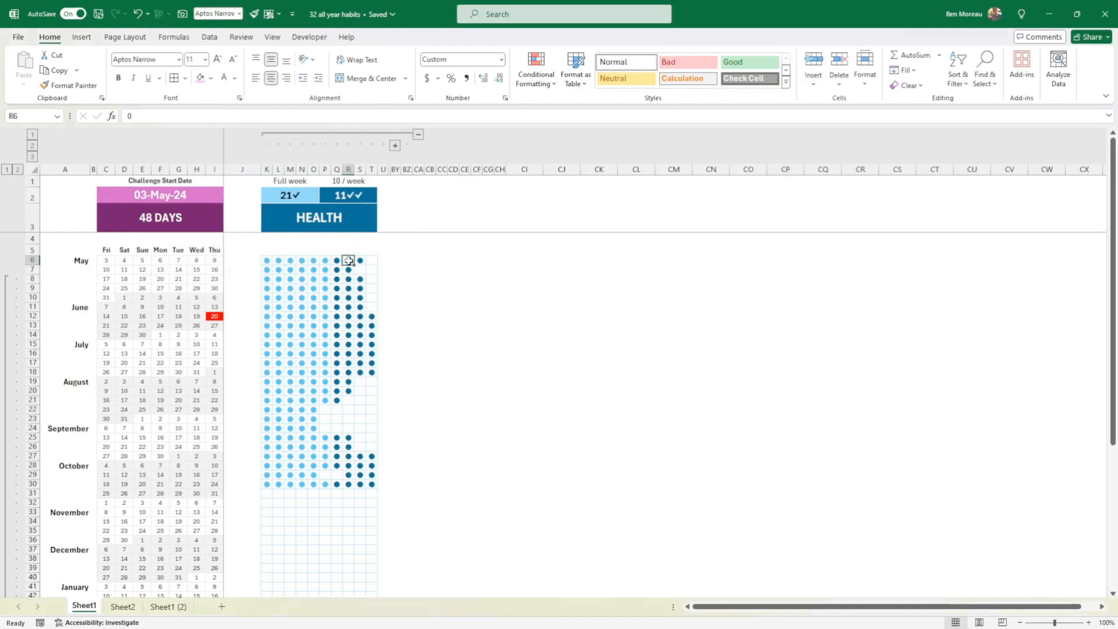
pyautogui.click(236, 78)
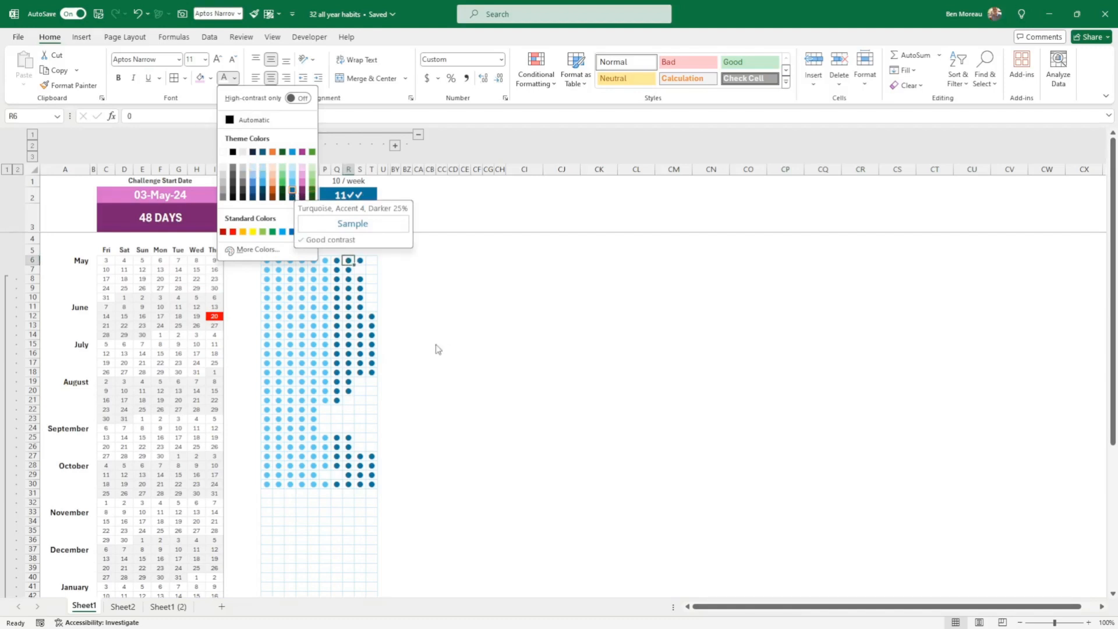
pyautogui.click(425, 314)
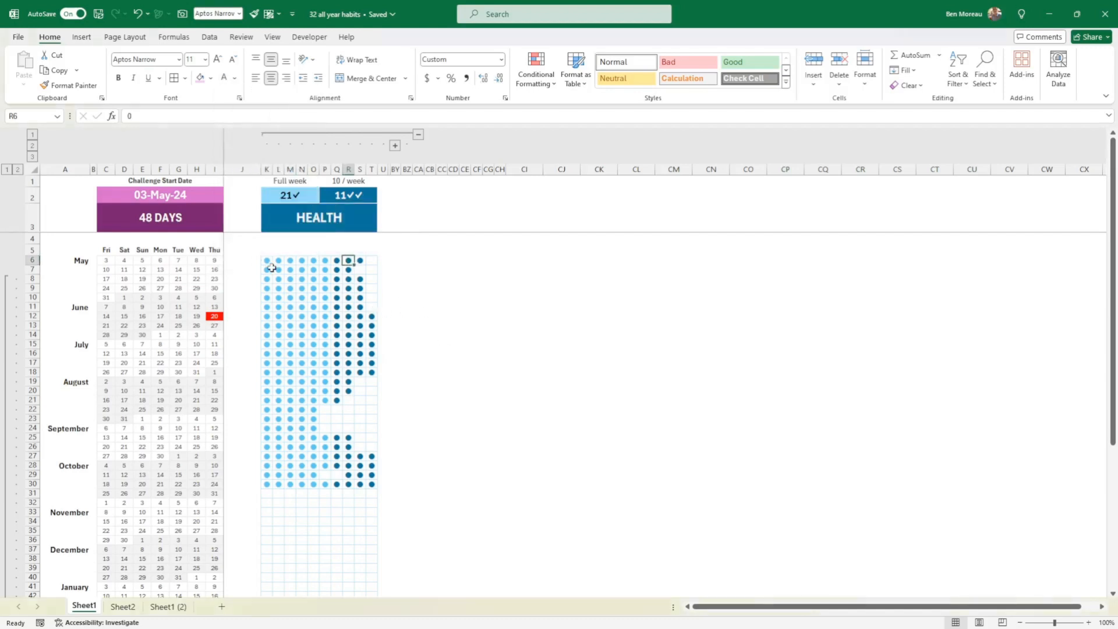
# - Review the light-dot block K6:P40 with the font color palette, along with the dark-dot block starting at Q6
pyautogui.moveTo(268, 262); pyautogui.dragTo(322, 580)
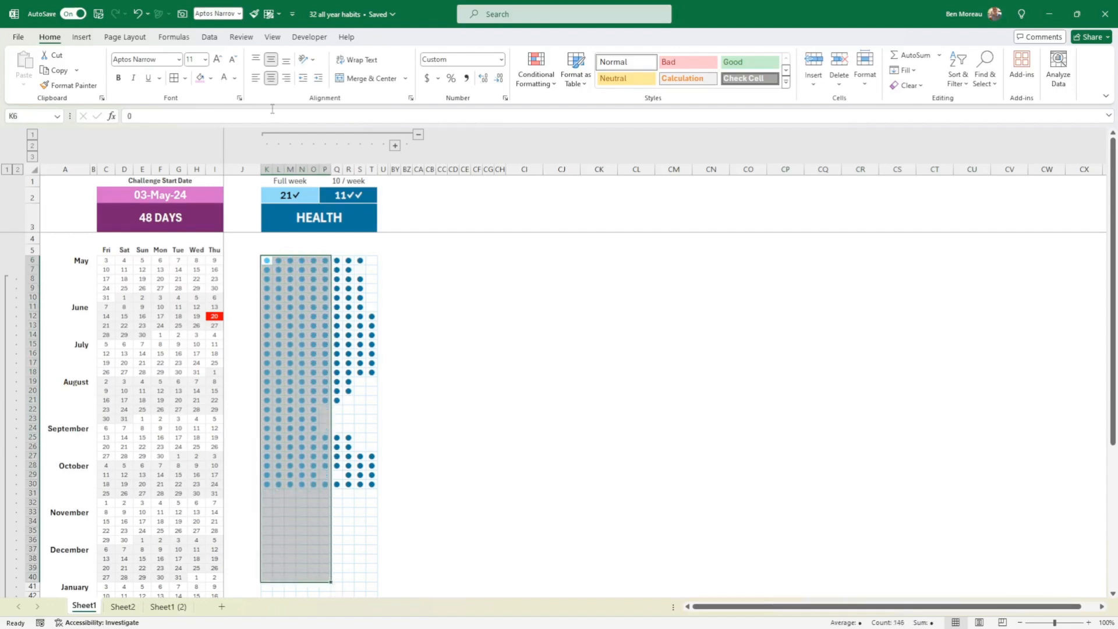
pyautogui.click(234, 78)
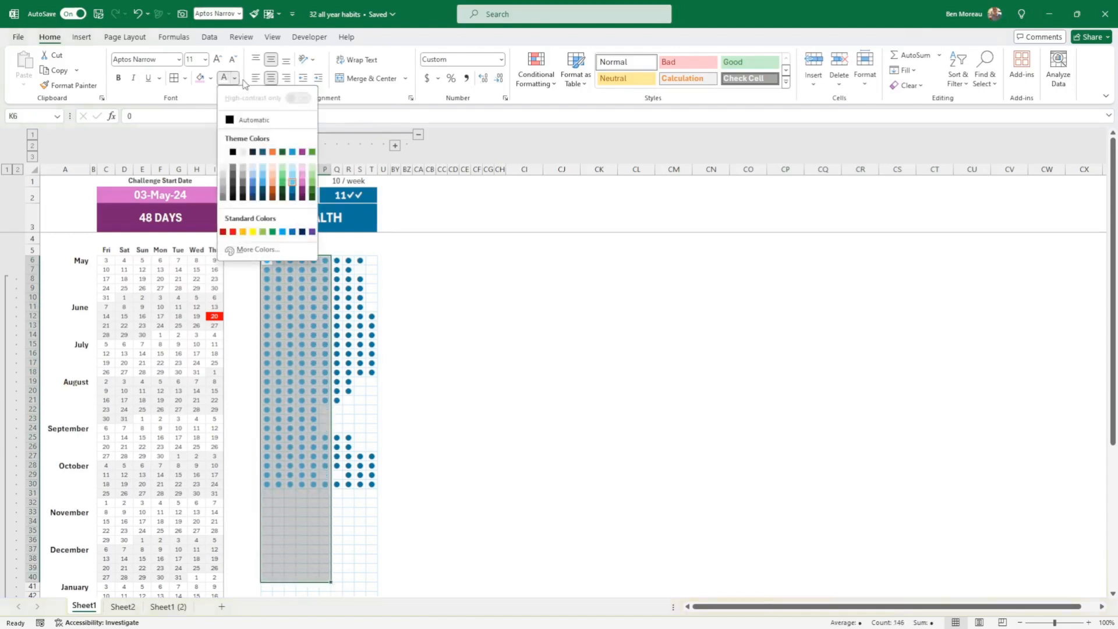
pyautogui.click(375, 261)
pyautogui.moveTo(336, 260); pyautogui.dragTo(369, 449)
pyautogui.click(348, 288)
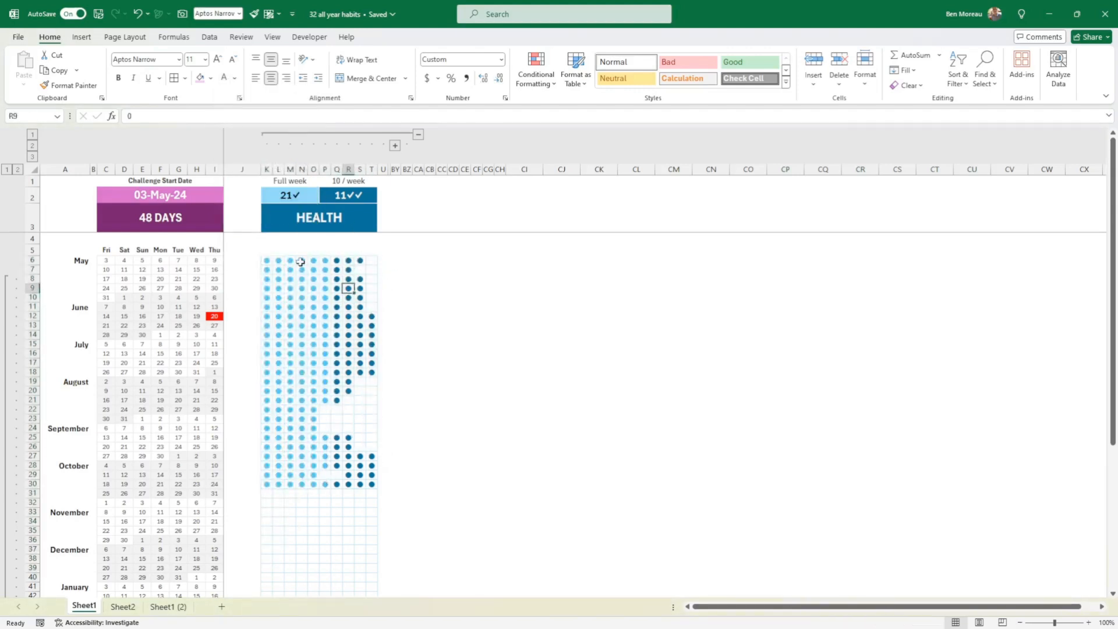
# - Enter 1 in P22 and Q22 to add two dots to that week's row
pyautogui.click(321, 408)
pyautogui.click(338, 408)
pyautogui.write('1')
pyautogui.press('Tab')
pyautogui.click(338, 408)
pyautogui.write('1')
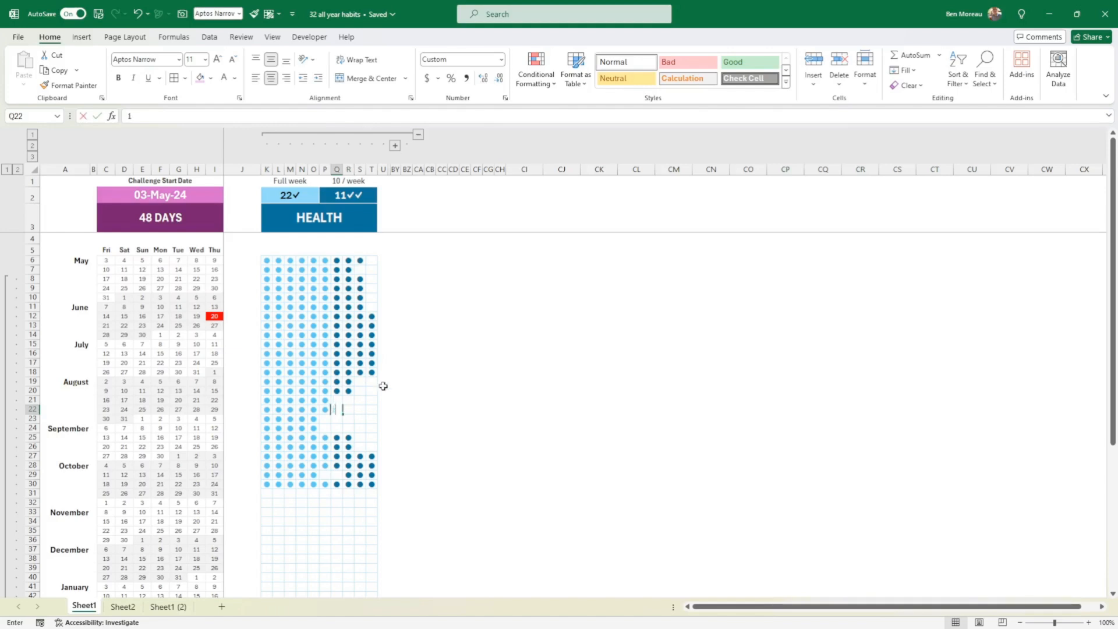
pyautogui.hotkey('ctrl', 'Return')
# - Copy the dark dot formatting from Q21 onto Q22:T26 with Format Painter
pyautogui.moveTo(338, 401); pyautogui.dragTo(373, 440)
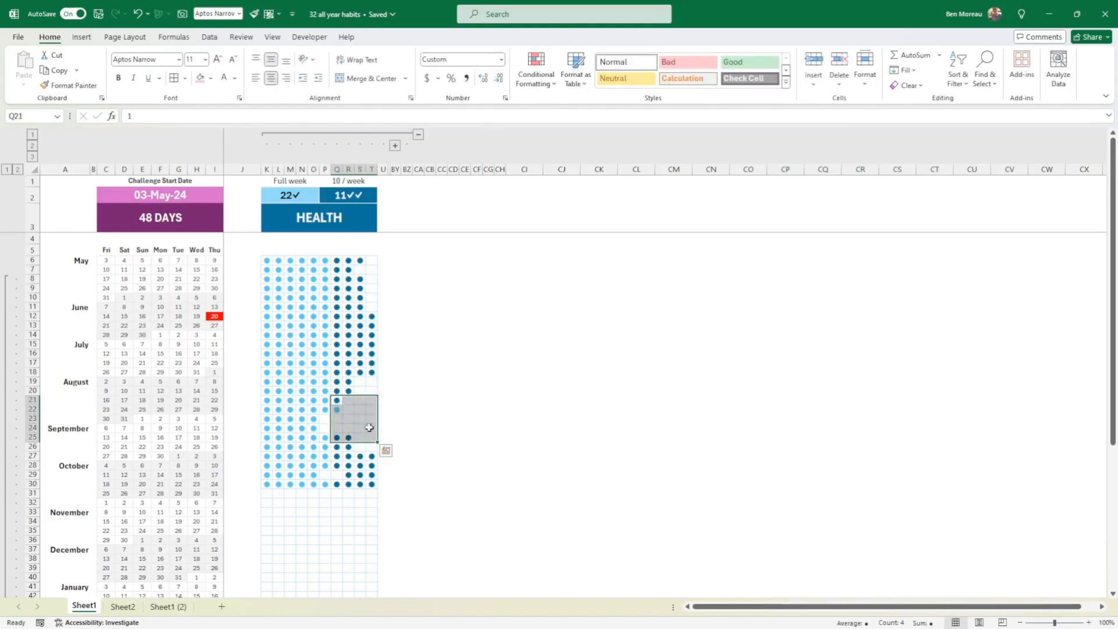
pyautogui.click(338, 400)
pyautogui.click(69, 85)
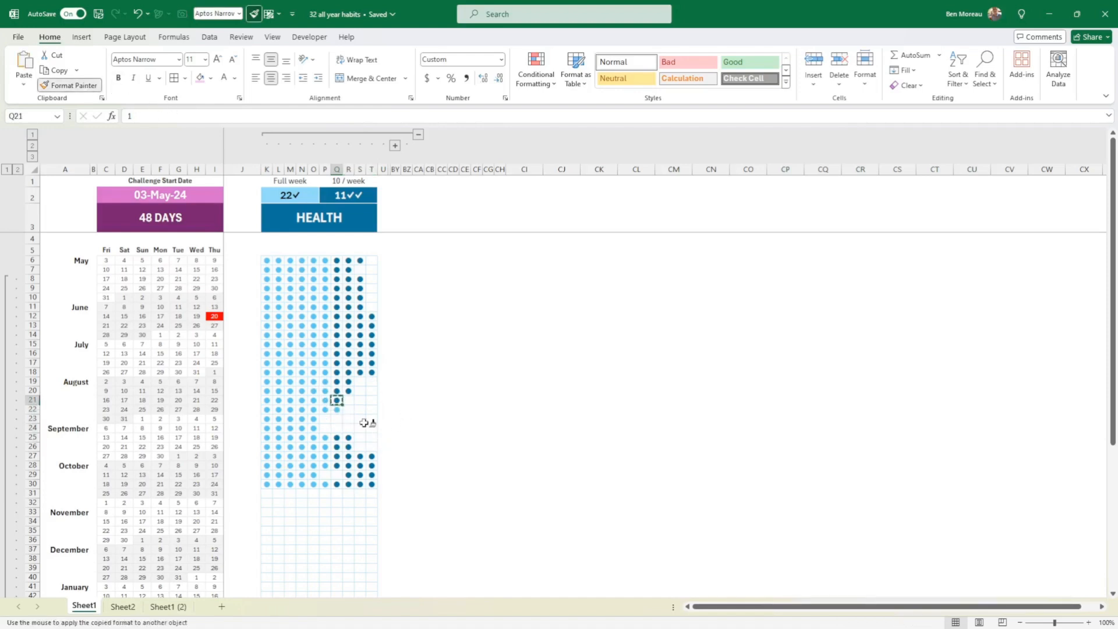
pyautogui.moveTo(337, 408); pyautogui.dragTo(371, 450)
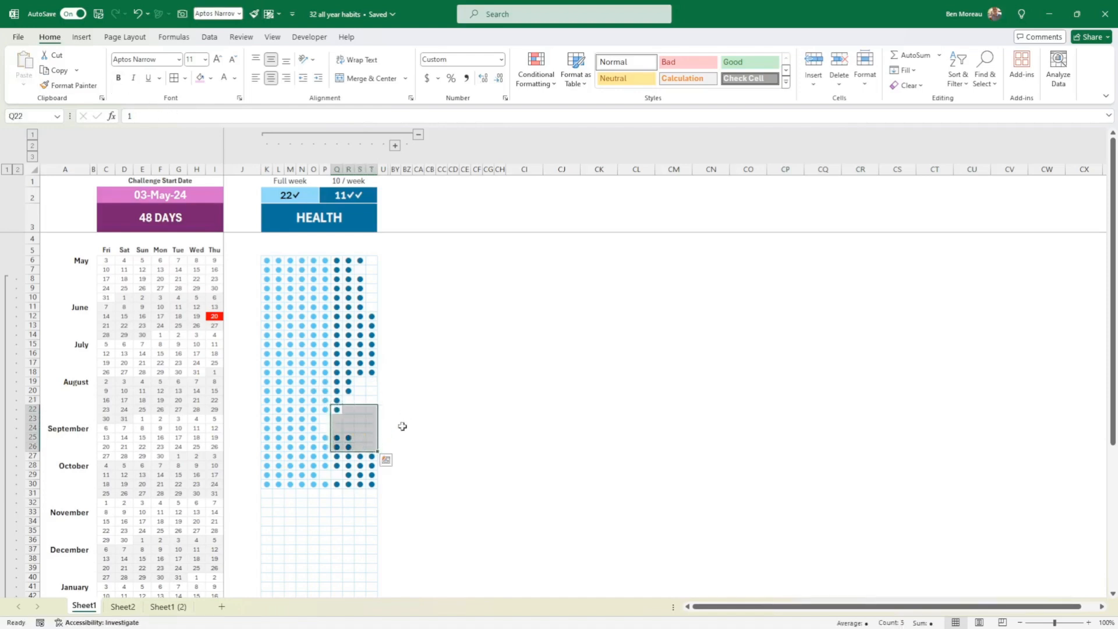
pyautogui.click(430, 371)
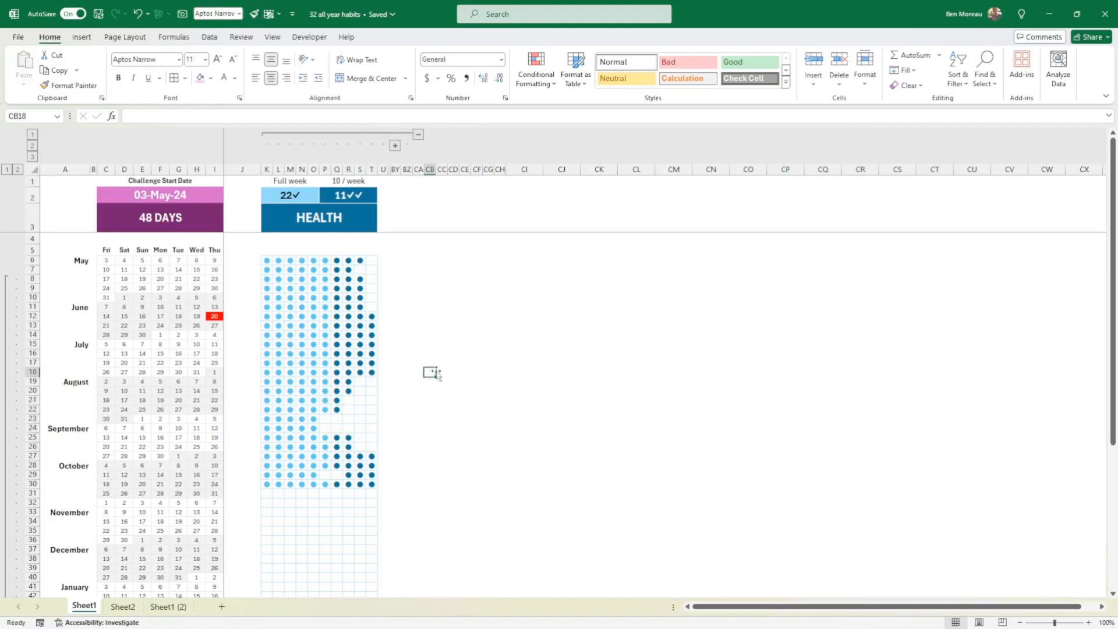
# - Inspect the custom number format code of K6 in the Format Cells dialog and close it without changes
pyautogui.click(268, 260)
pyautogui.rightClick(269, 261)
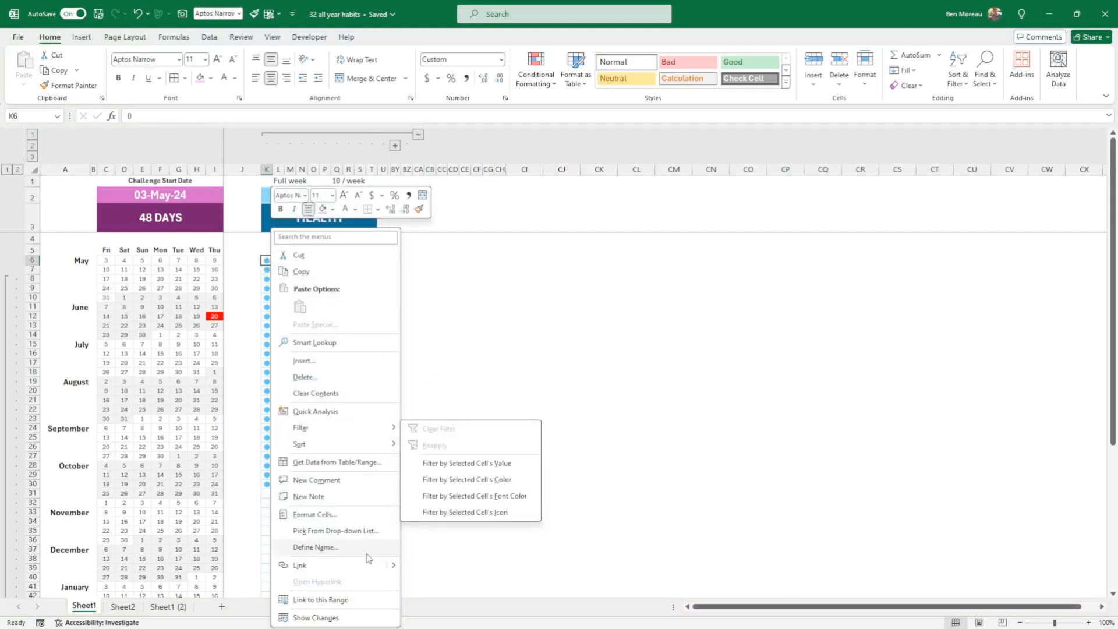
pyautogui.click(328, 515)
pyautogui.click(192, 372)
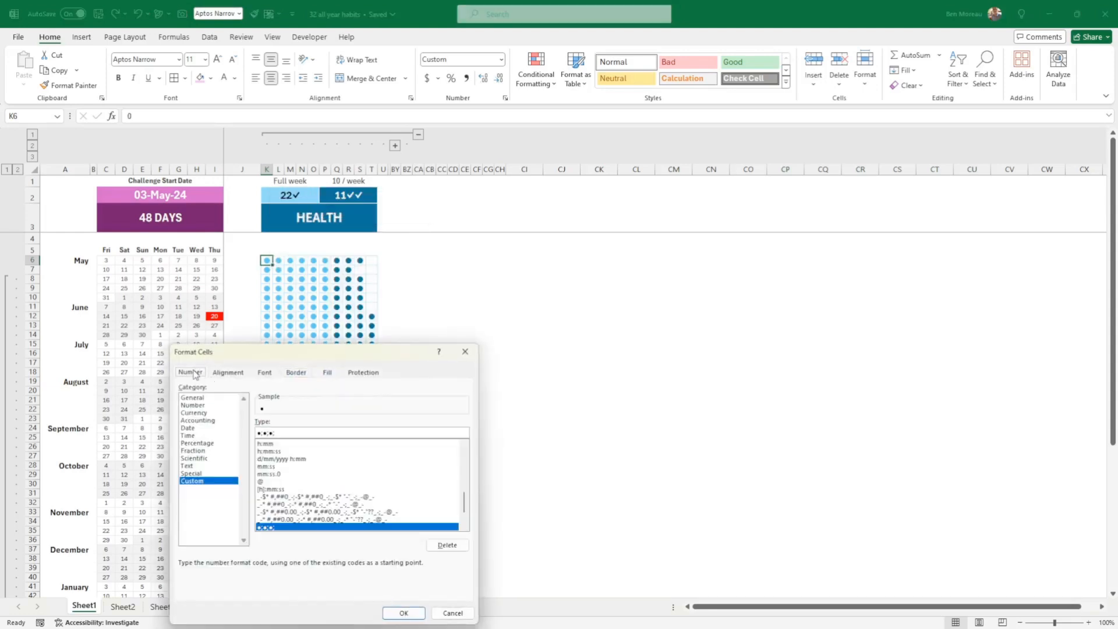
pyautogui.moveTo(283, 353); pyautogui.dragTo(475, 237)
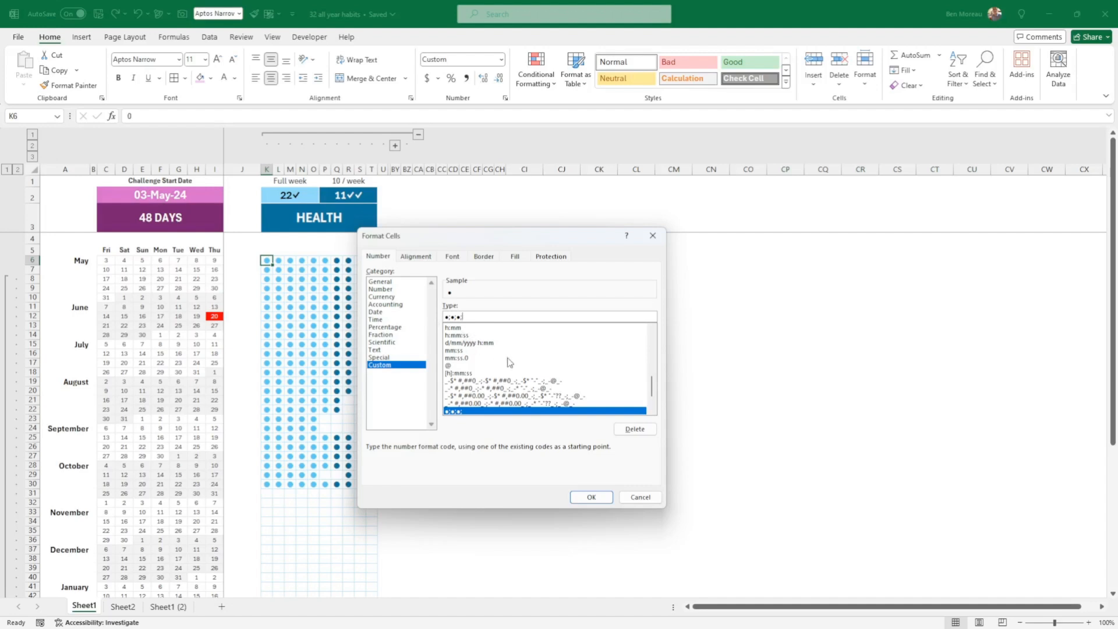
pyautogui.click(640, 498)
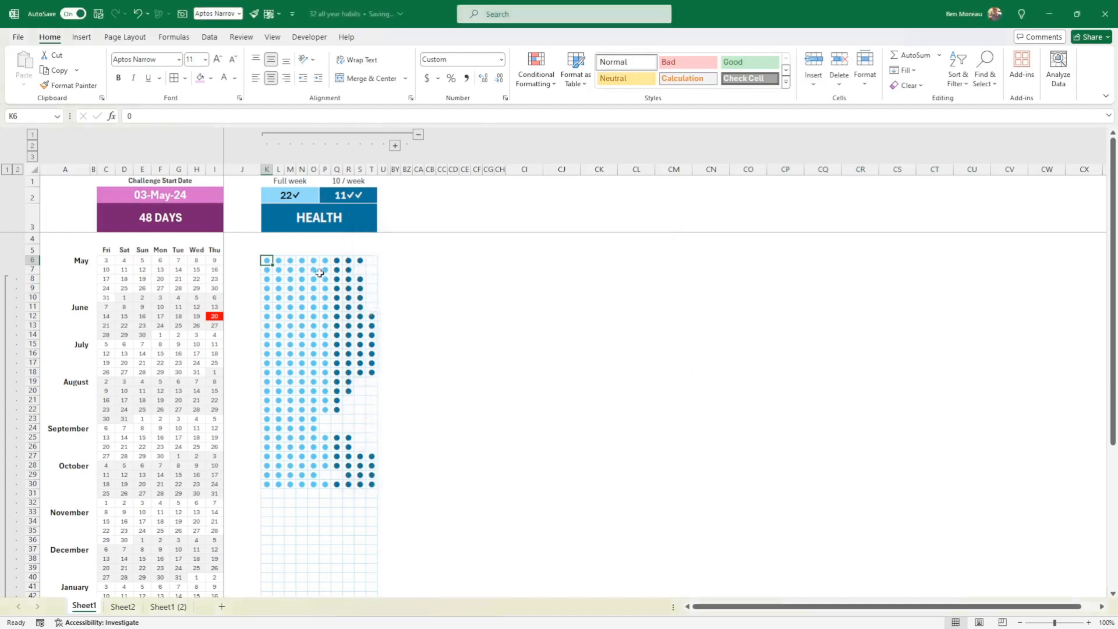
# - Enter 1 in L6 to test how the custom number format displays another number
pyautogui.press('Right')
pyautogui.write('1')
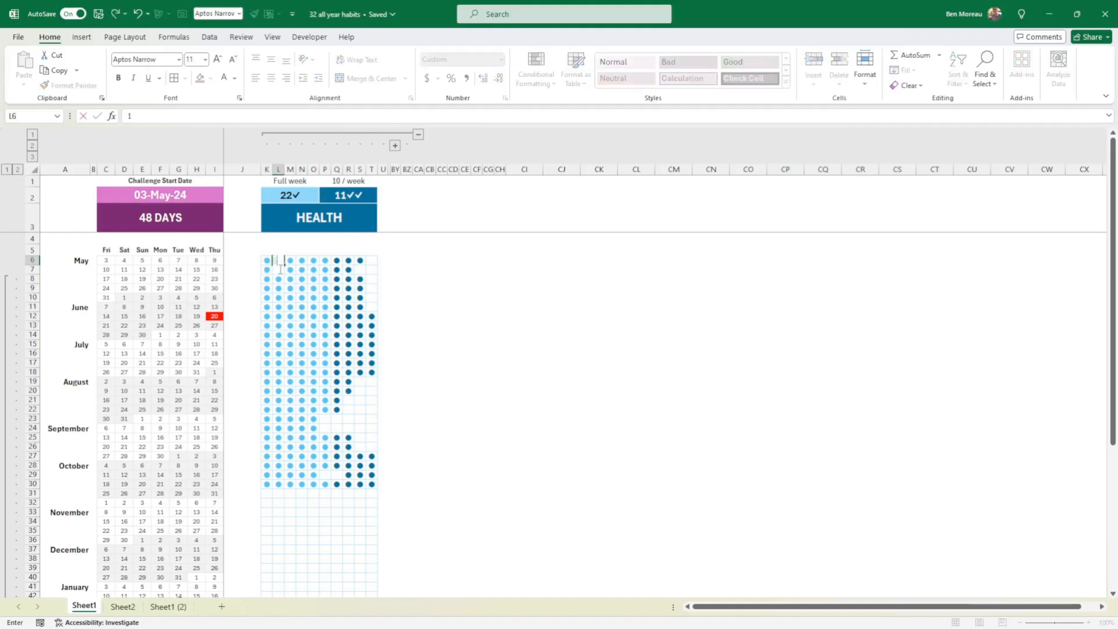
pyautogui.press('Return')
pyautogui.press('Up')
pyautogui.press('Right')
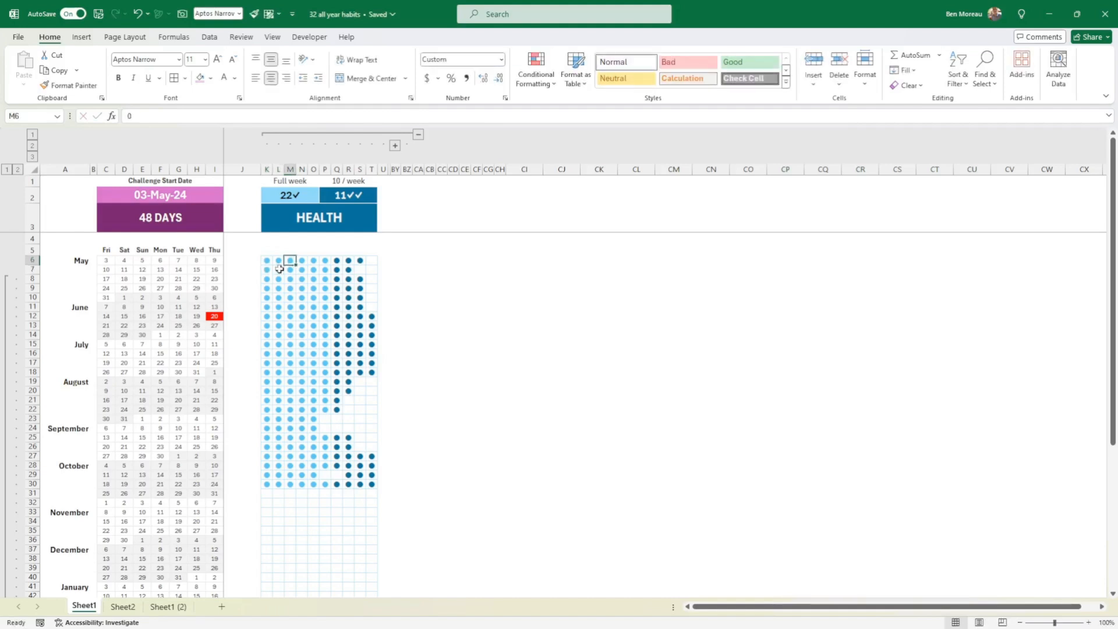
# - Try a different entry in M6 in place of the number, and set the cell back to 0
pyautogui.write('h')
pyautogui.press('Return')
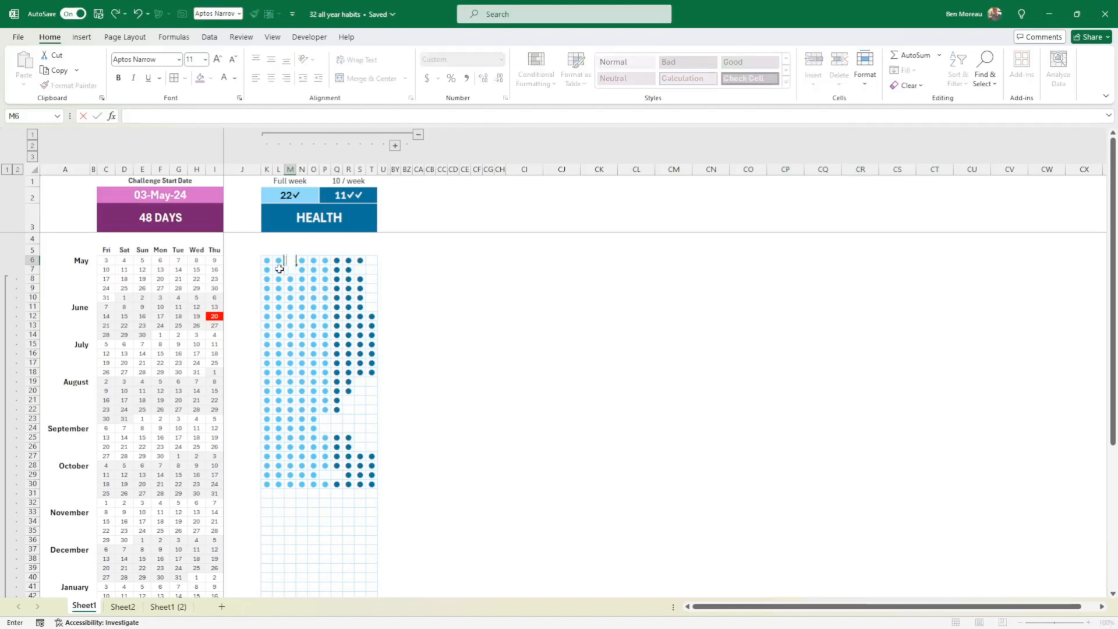
pyautogui.press('Up')
pyautogui.press('Down')
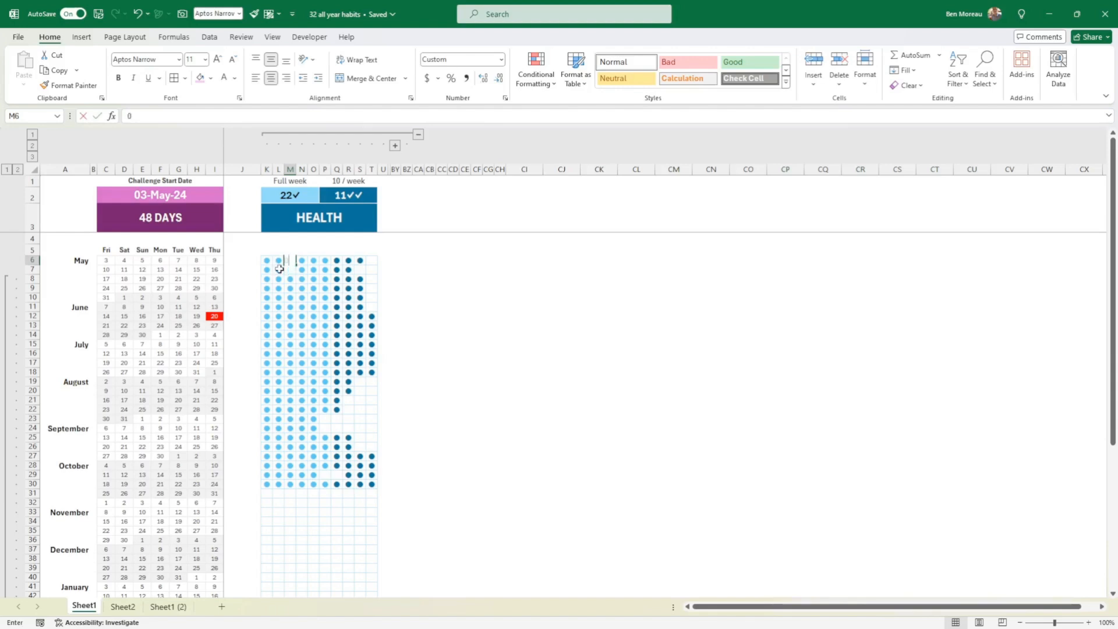
pyautogui.press('Up')
# - Append the Black Circle symbol (character code 25CF) to the 1 in K6 using the Symbol dialog
pyautogui.moveTo(269, 260)
pyautogui.mouseDown()
pyautogui.moveTo(342, 289)
pyautogui.moveTo(283, 285)
pyautogui.moveTo(268, 261)
pyautogui.mouseUp()
pyautogui.click(81, 37)
pyautogui.click(1043, 66)
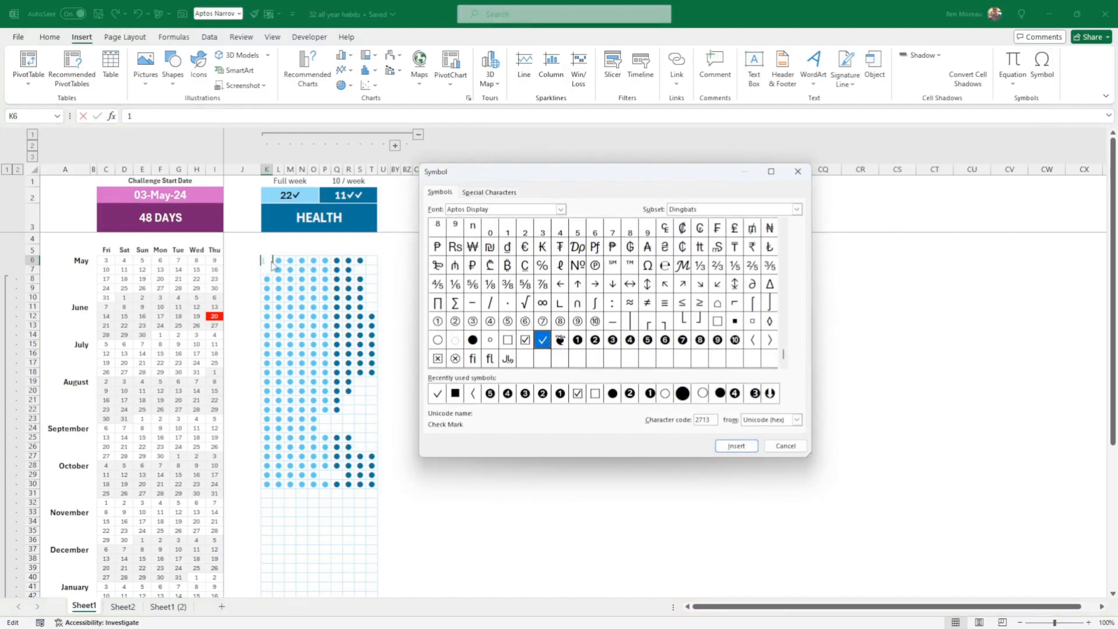
pyautogui.click(472, 340)
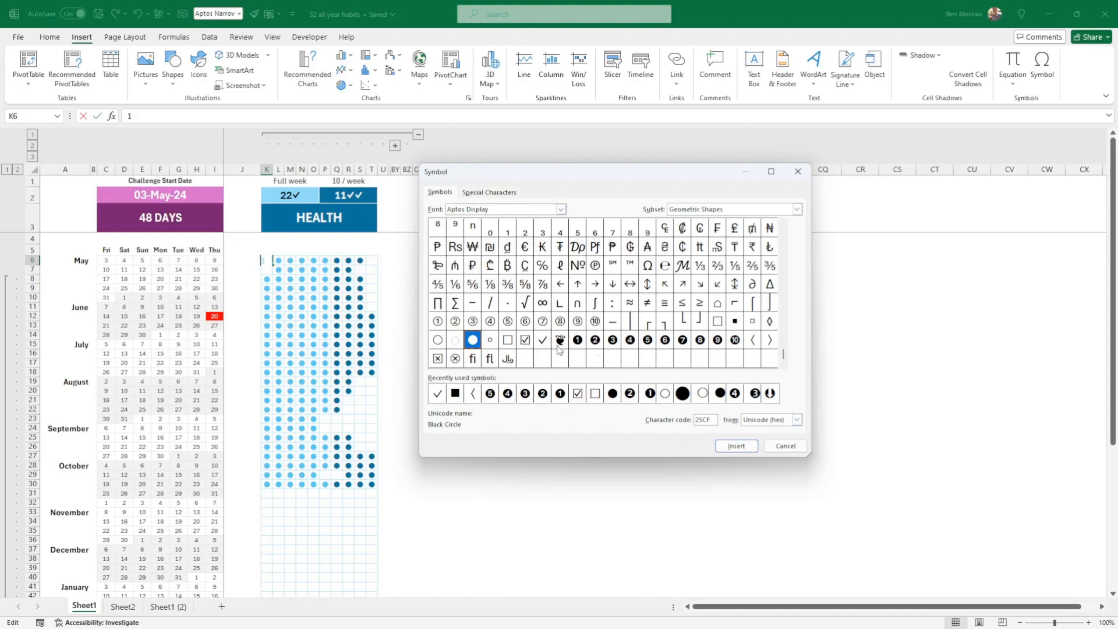
pyautogui.click(736, 446)
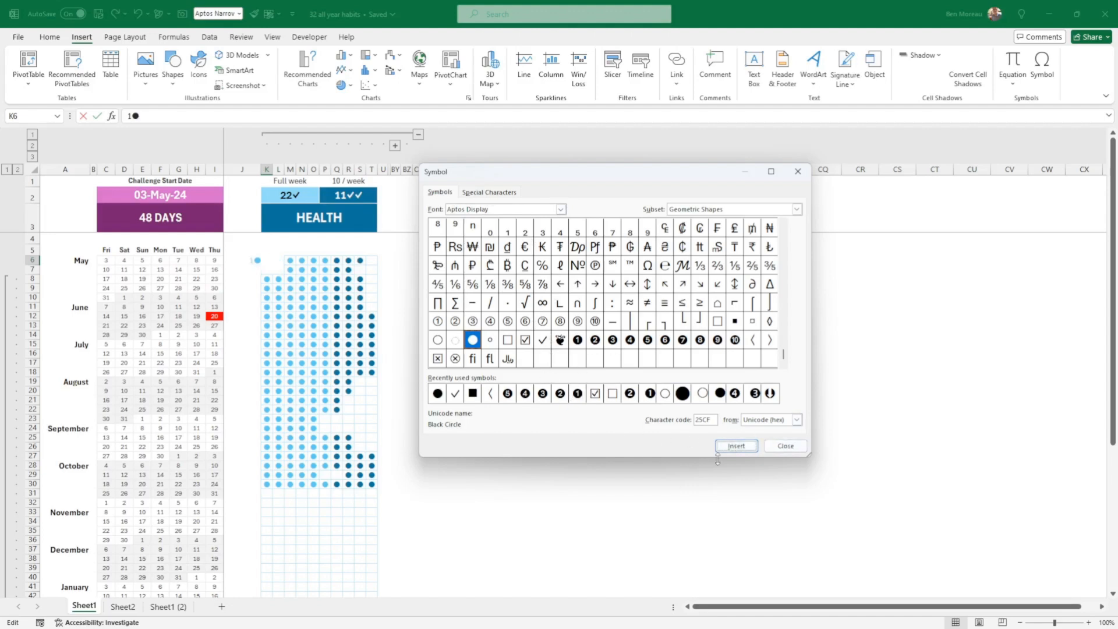
pyautogui.click(784, 446)
pyautogui.click(473, 346)
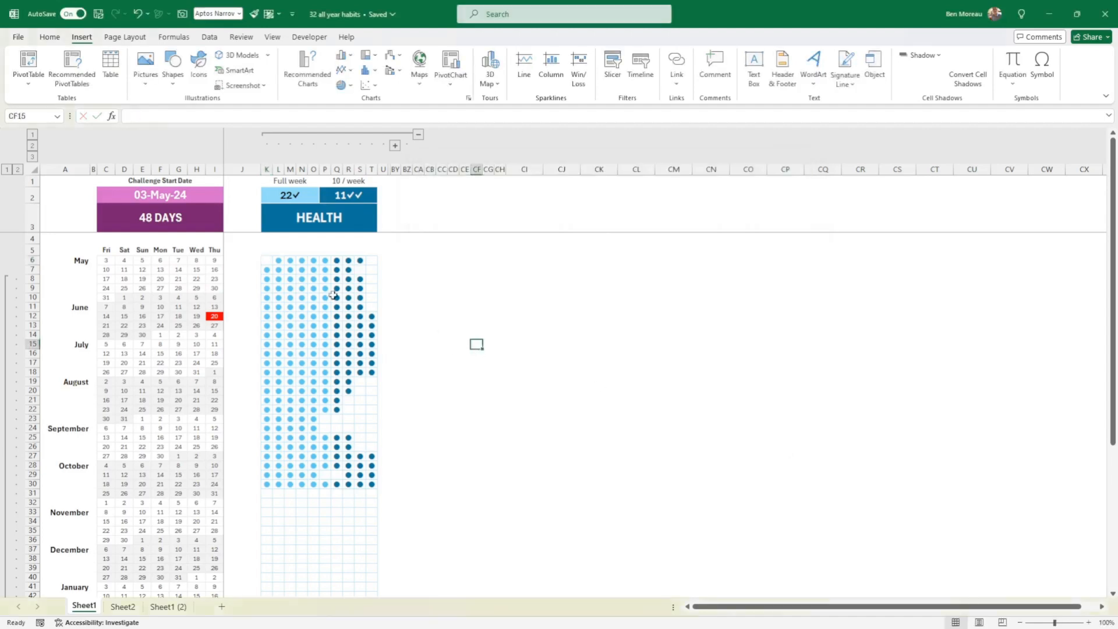
# - Check the content of K6 and K7, the dot block M6:T29 and the weekly count cell K2
pyautogui.click(265, 259)
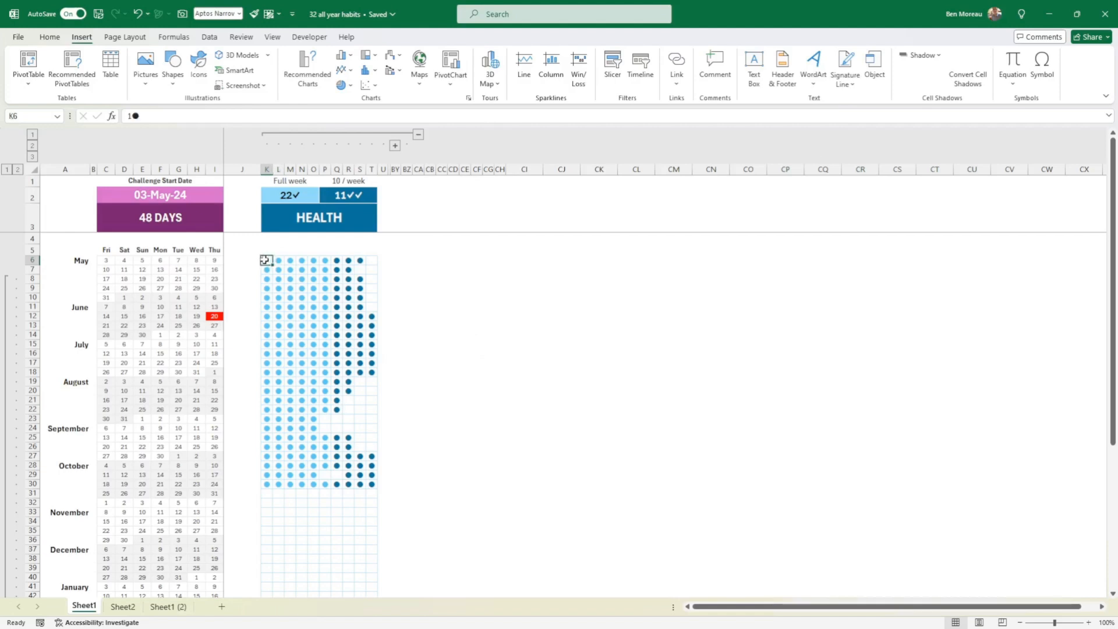
pyautogui.press('Return')
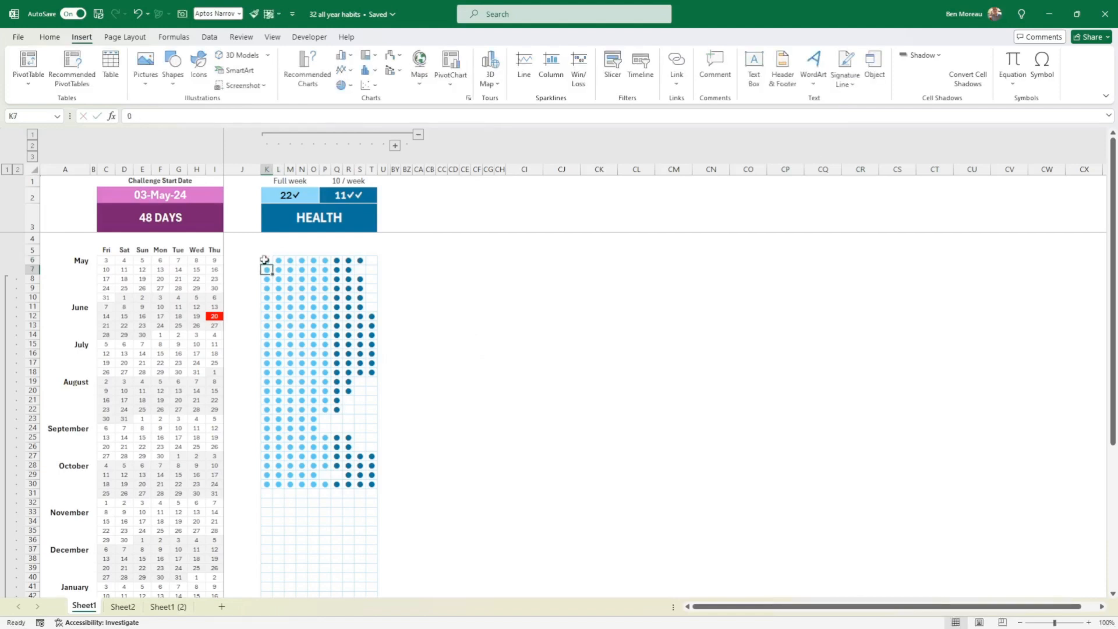
pyautogui.click(486, 342)
pyautogui.moveTo(290, 260); pyautogui.dragTo(370, 474)
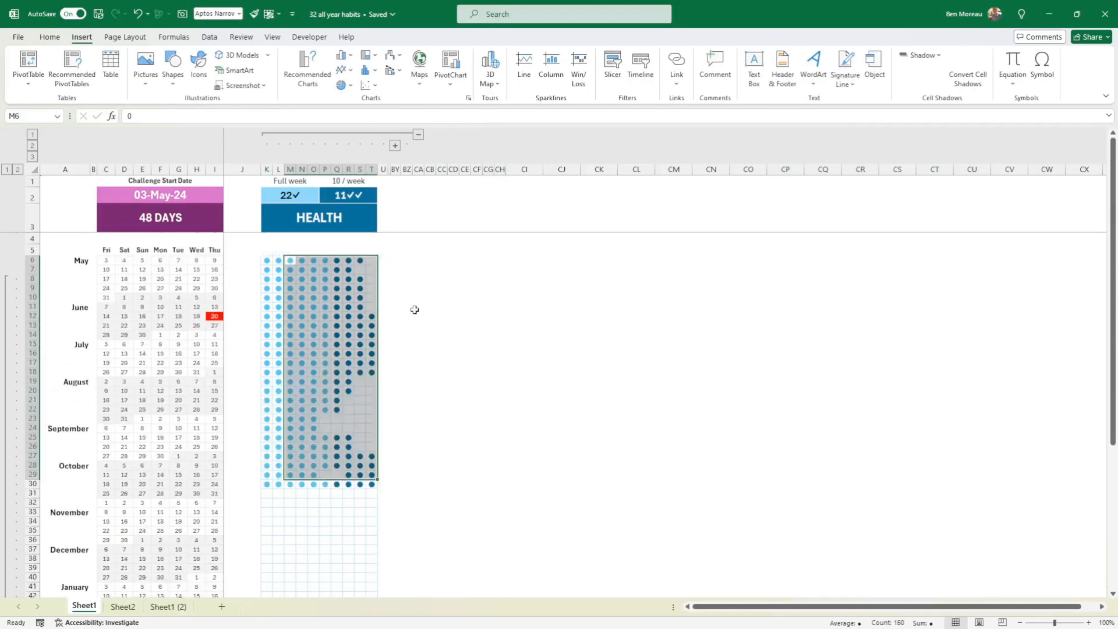
pyautogui.click(453, 317)
pyautogui.click(283, 198)
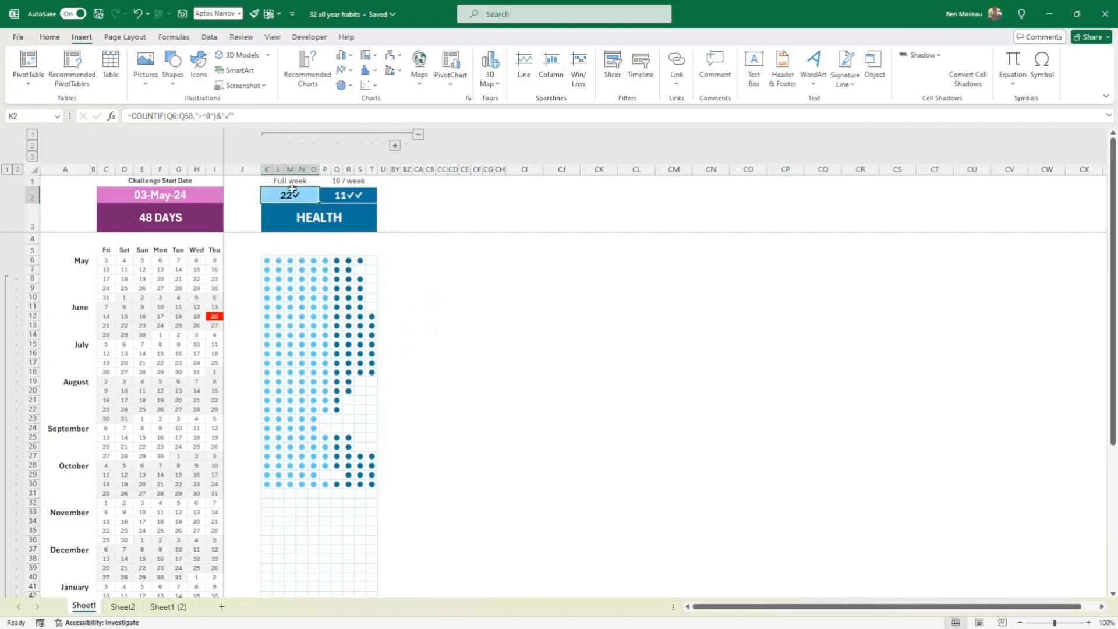
# - Make the "Full week" and "10 / week" labels in row 1 bold
pyautogui.moveTo(294, 181); pyautogui.dragTo(343, 182)
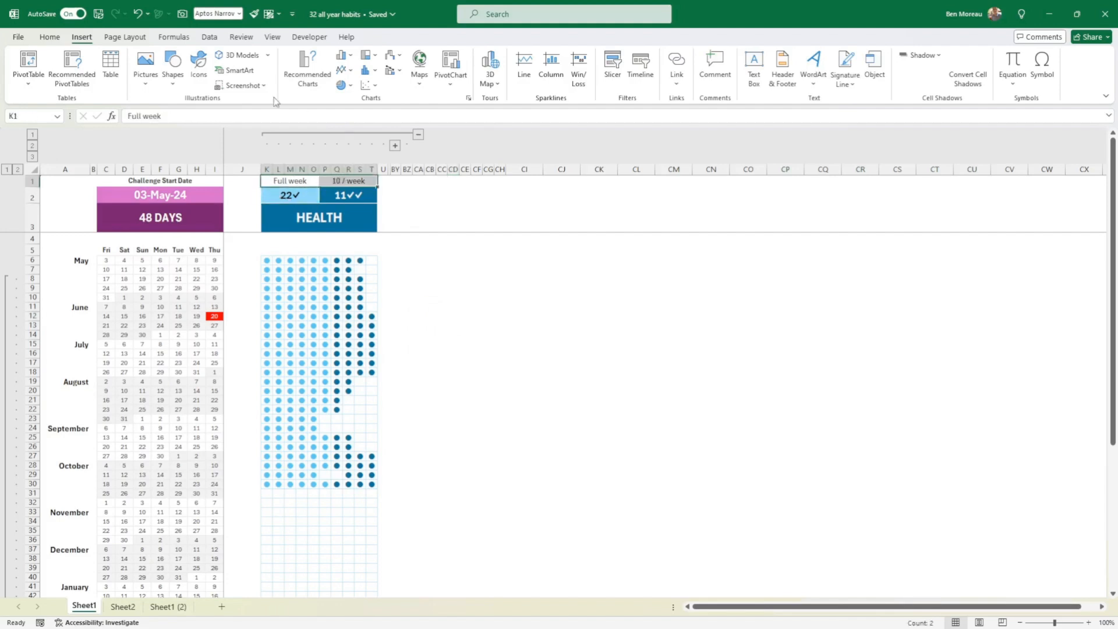
pyautogui.click(50, 38)
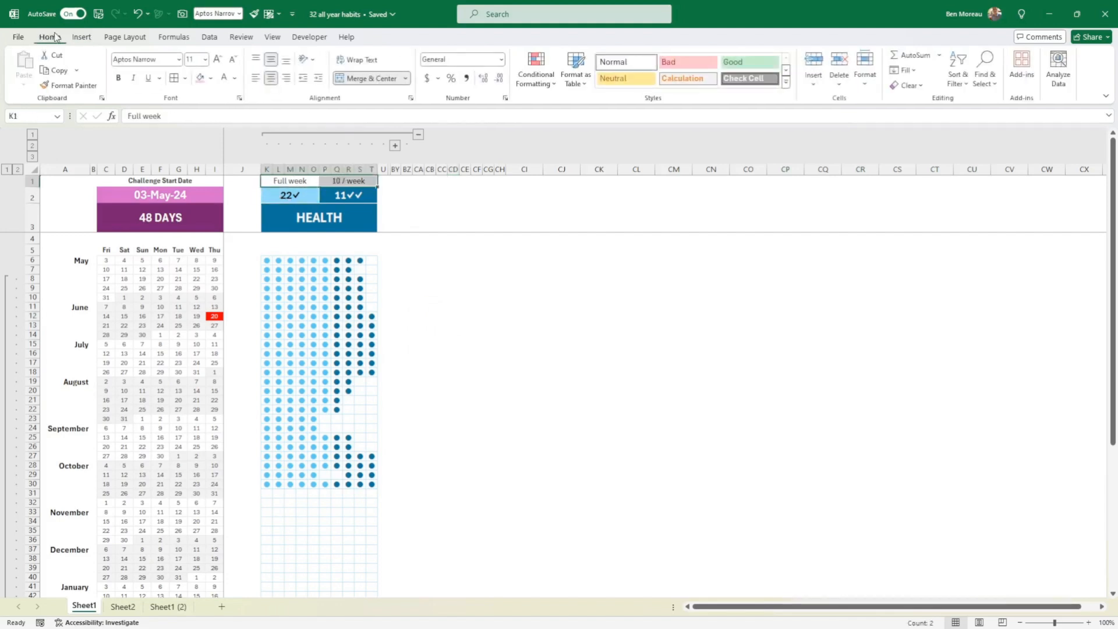
pyautogui.click(118, 77)
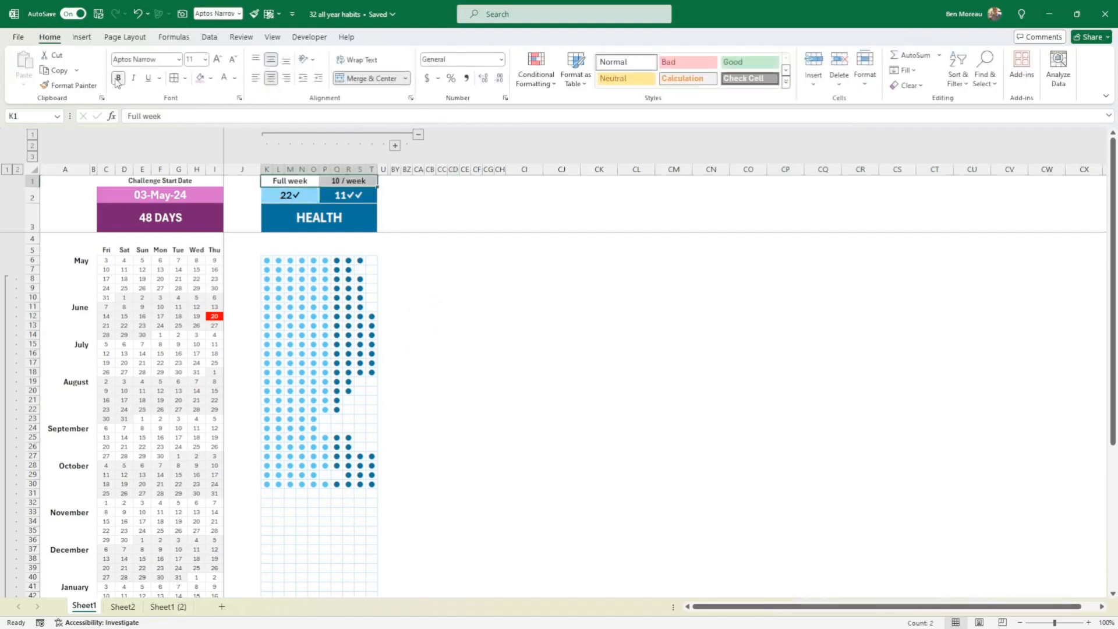
# - Compare the "Full week" label with dot column Q, and the "10 / week" label with dot column T
pyautogui.click(292, 182)
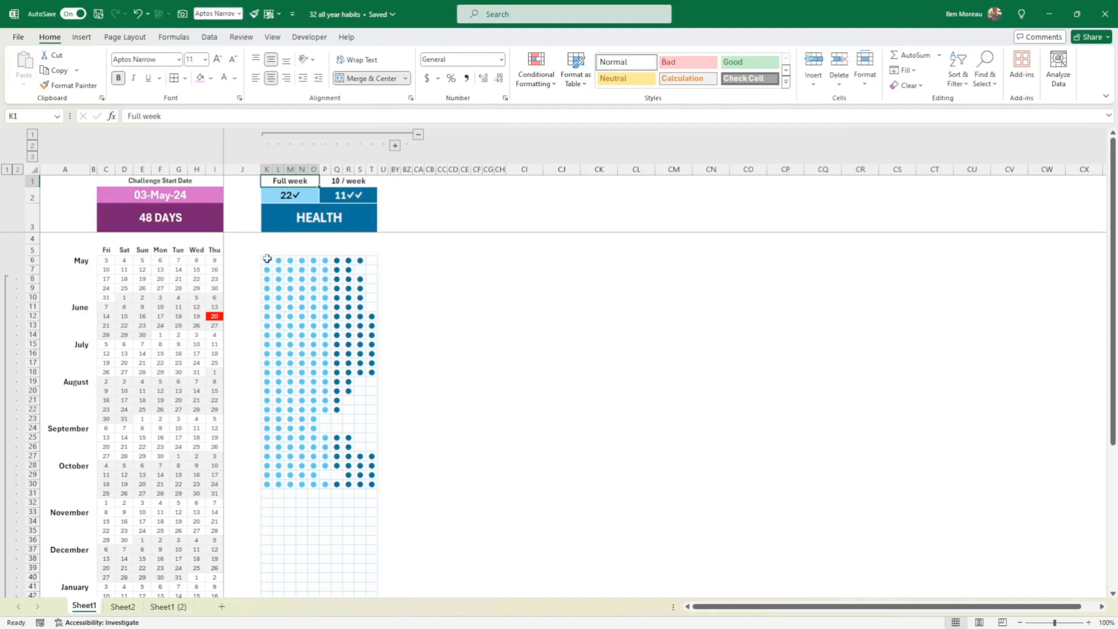
pyautogui.moveTo(337, 260); pyautogui.dragTo(334, 506)
pyautogui.click(337, 261)
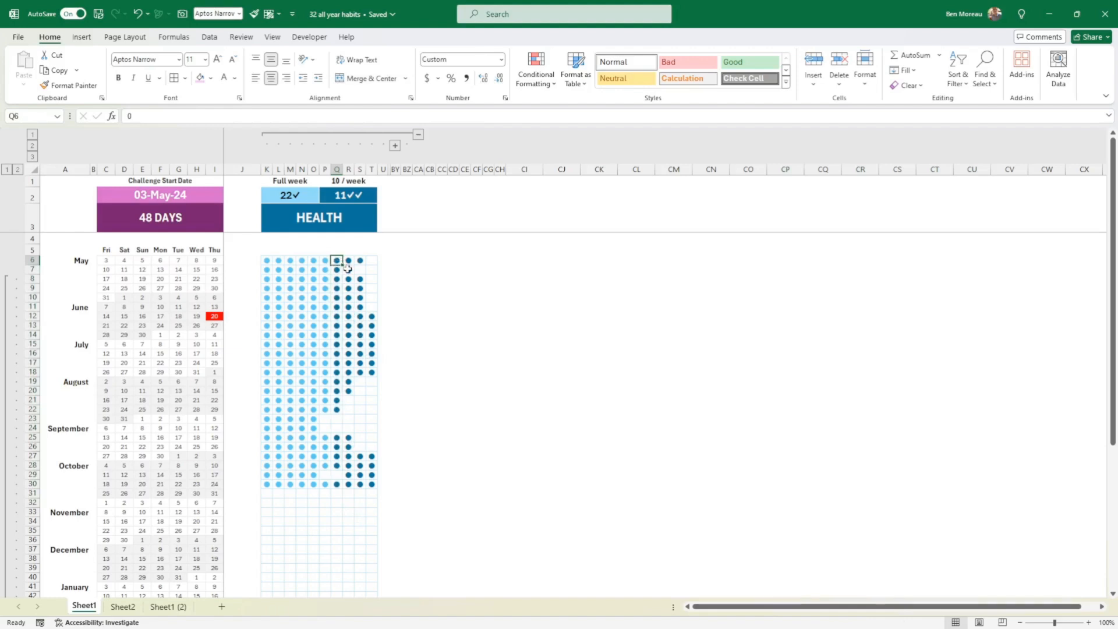
pyautogui.click(297, 180)
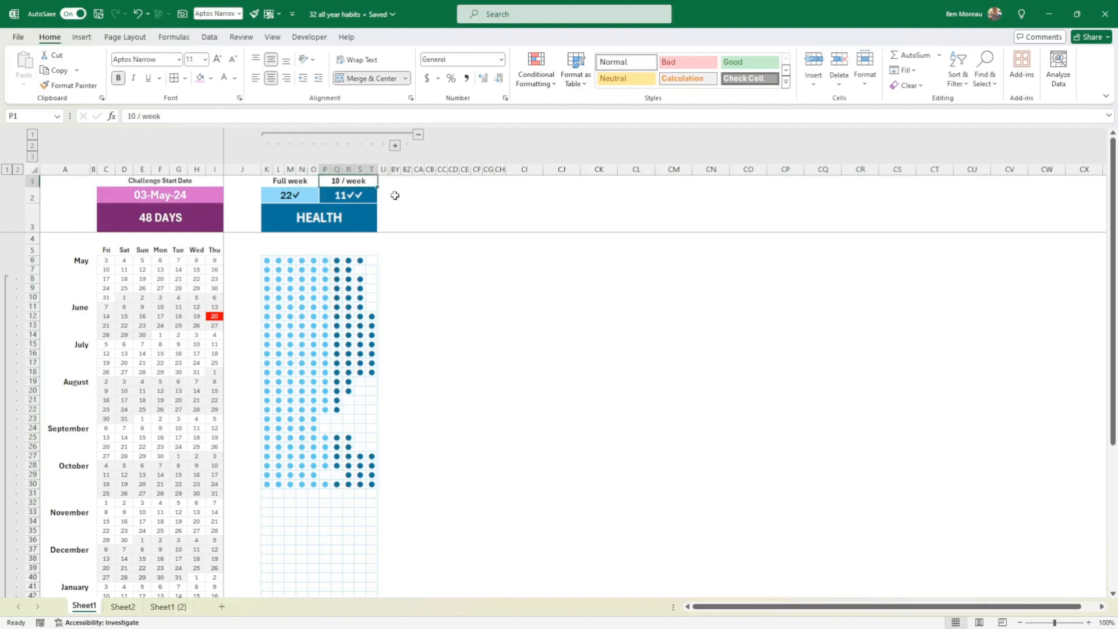
pyautogui.click(373, 260)
pyautogui.moveTo(372, 261); pyautogui.dragTo(370, 485)
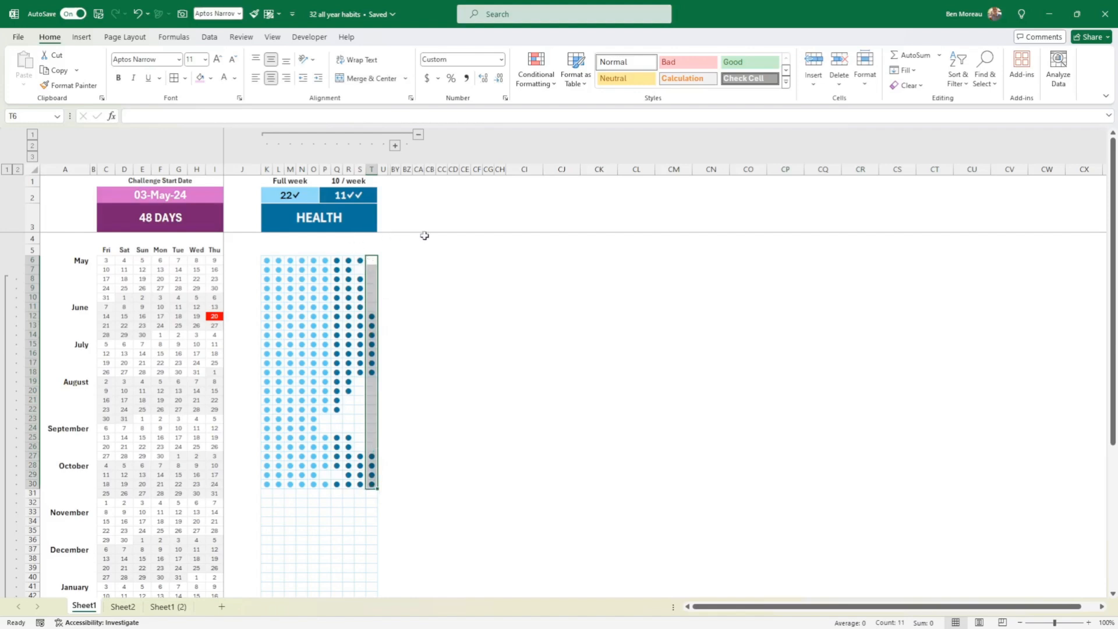
# - Inspect the COUNTIF formula in K2 against the column Q dots that it counts
pyautogui.click(303, 193)
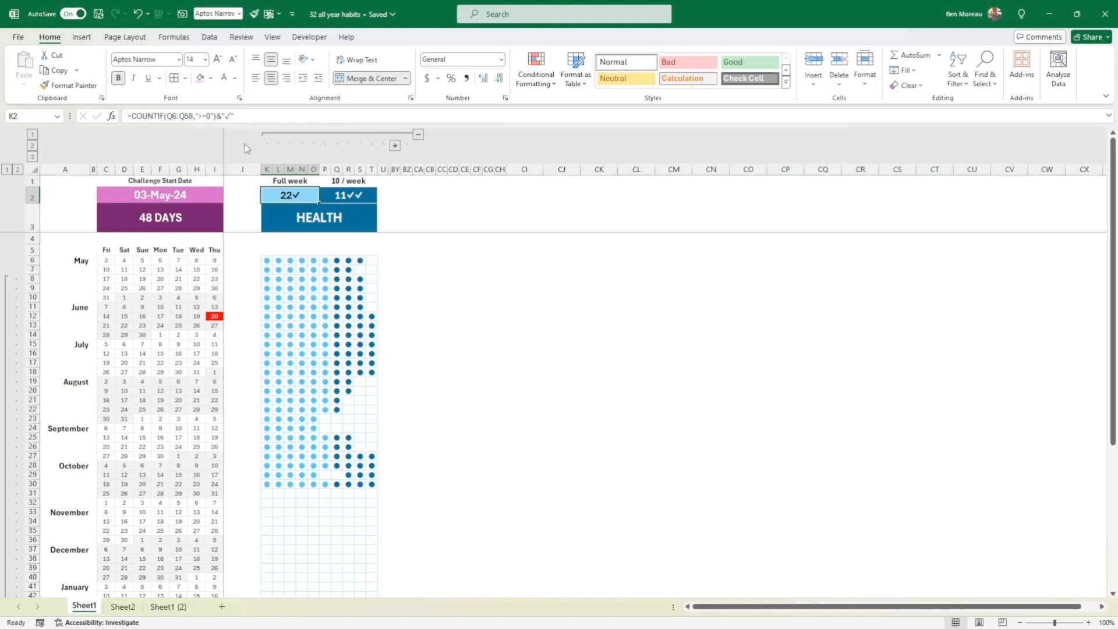
pyautogui.click(337, 261)
pyautogui.moveTo(338, 261); pyautogui.dragTo(341, 511)
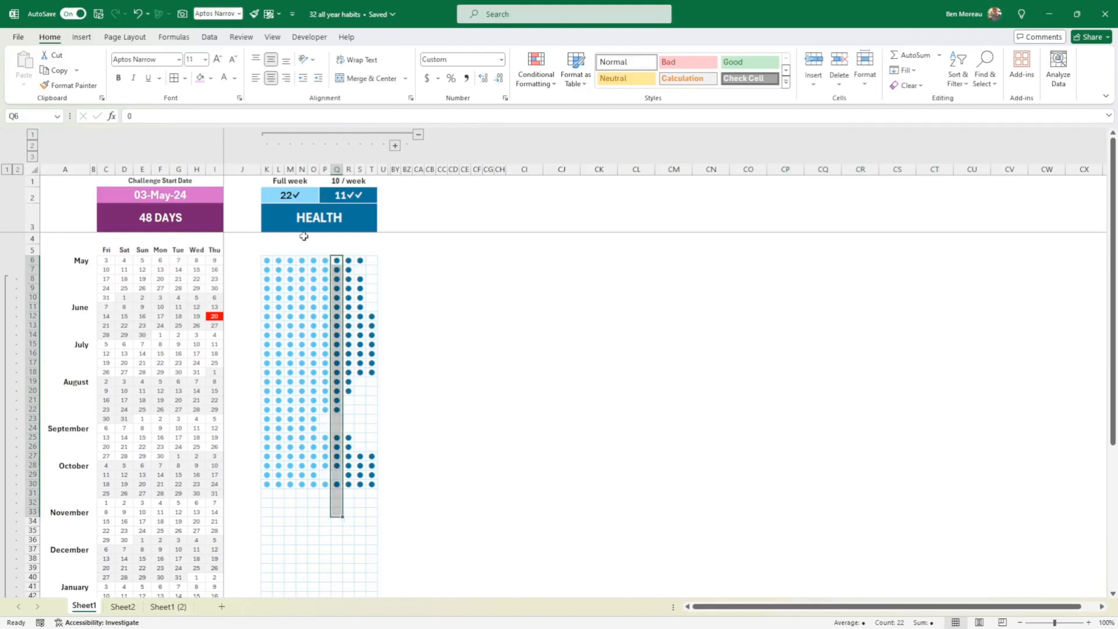
pyautogui.click(279, 195)
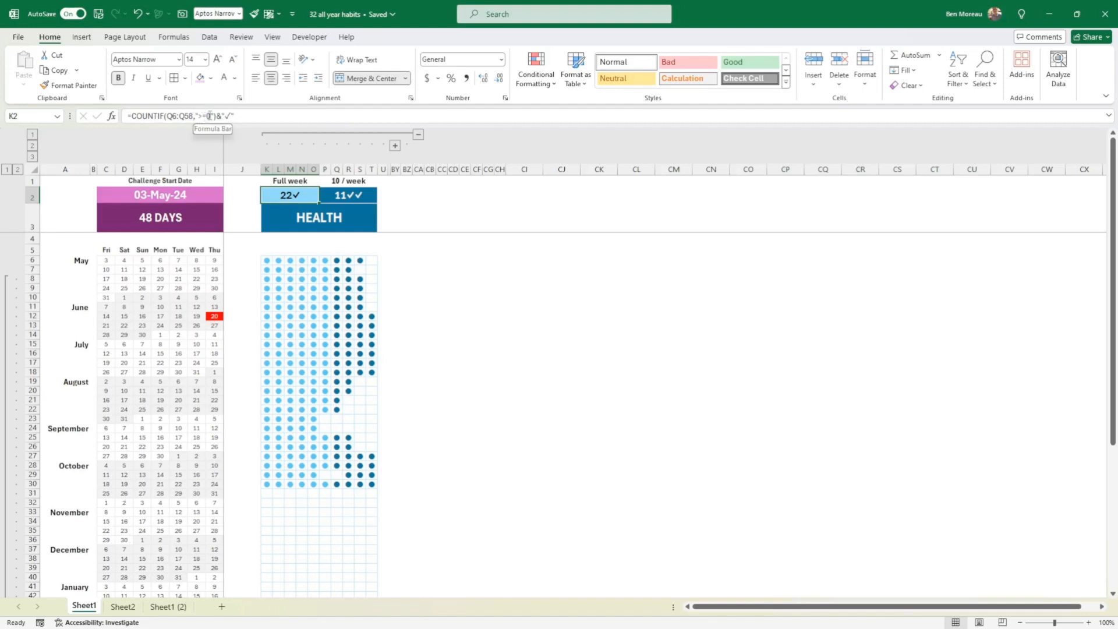
pyautogui.moveTo(336, 261); pyautogui.dragTo(337, 491)
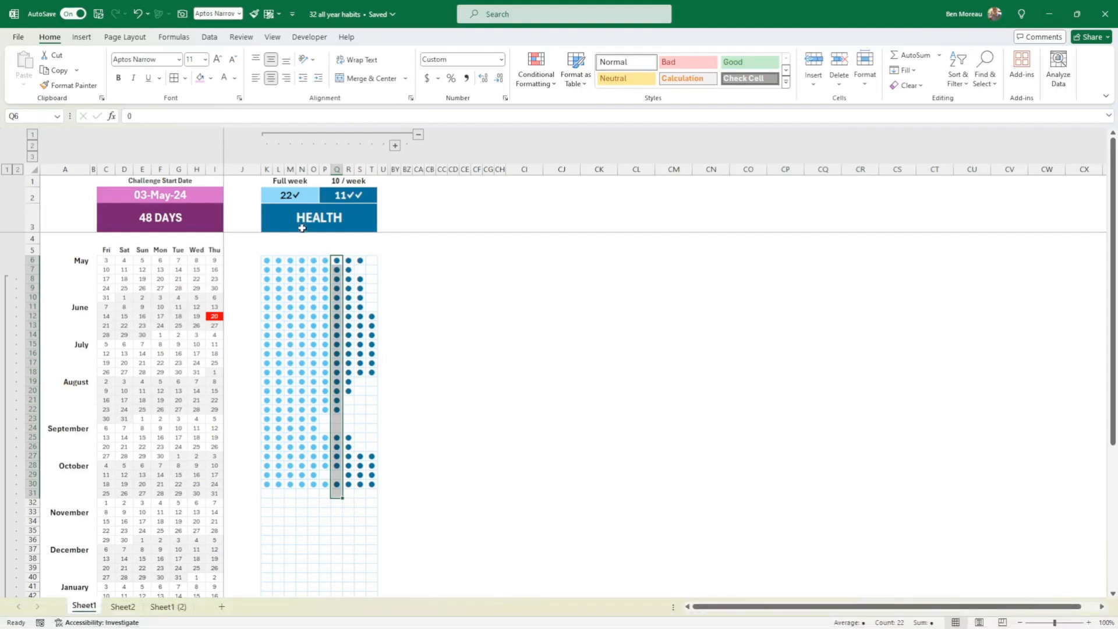
pyautogui.click(298, 195)
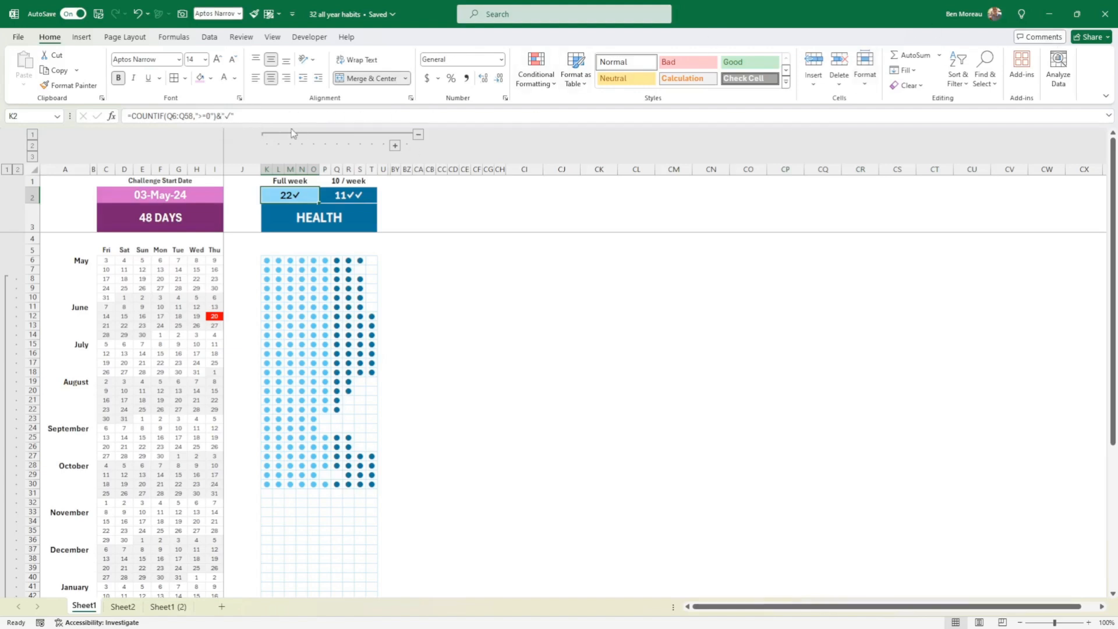
# - Examine the check mark text at the end of K2's formula and find that symbol in the Symbol dialog, inserting nothing
pyautogui.click(216, 116)
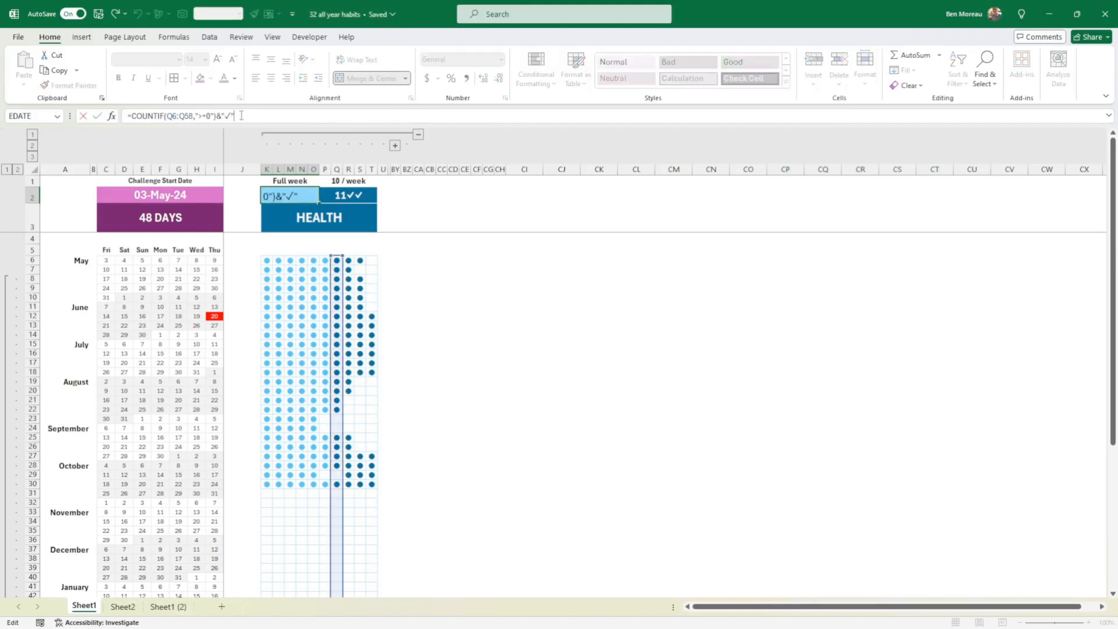
pyautogui.click(96, 116)
pyautogui.click(82, 37)
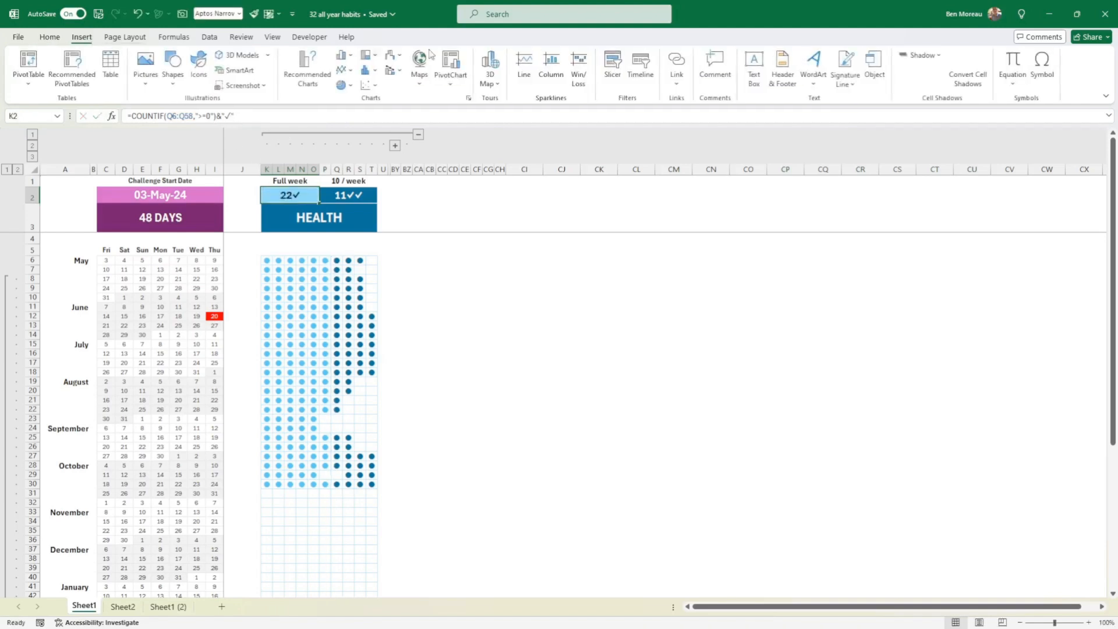
pyautogui.click(1041, 69)
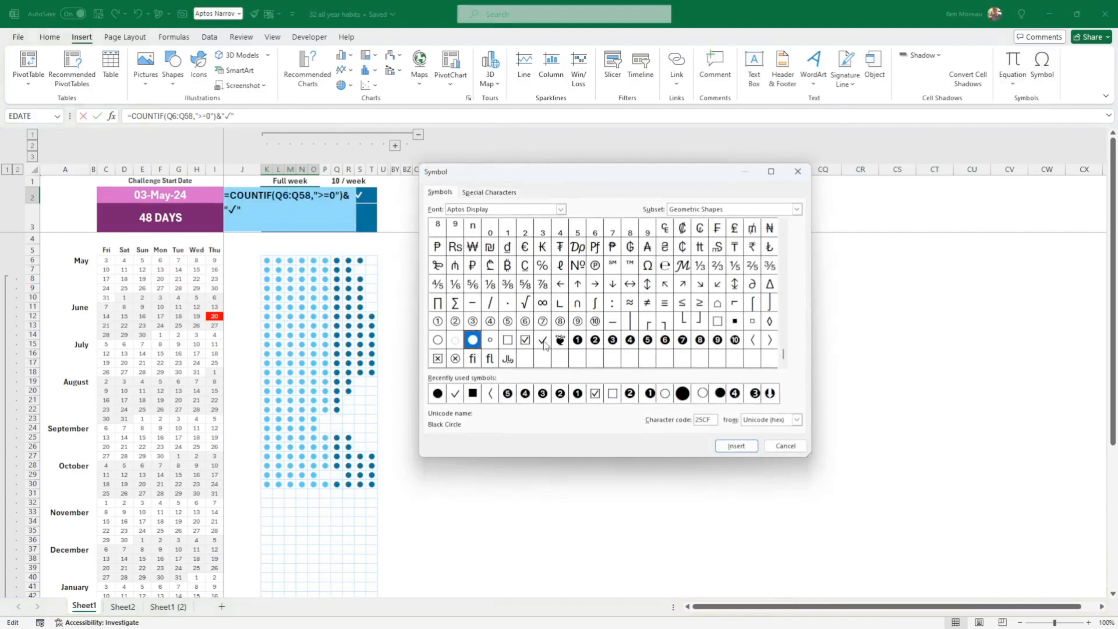
pyautogui.click(793, 445)
pyautogui.click(795, 444)
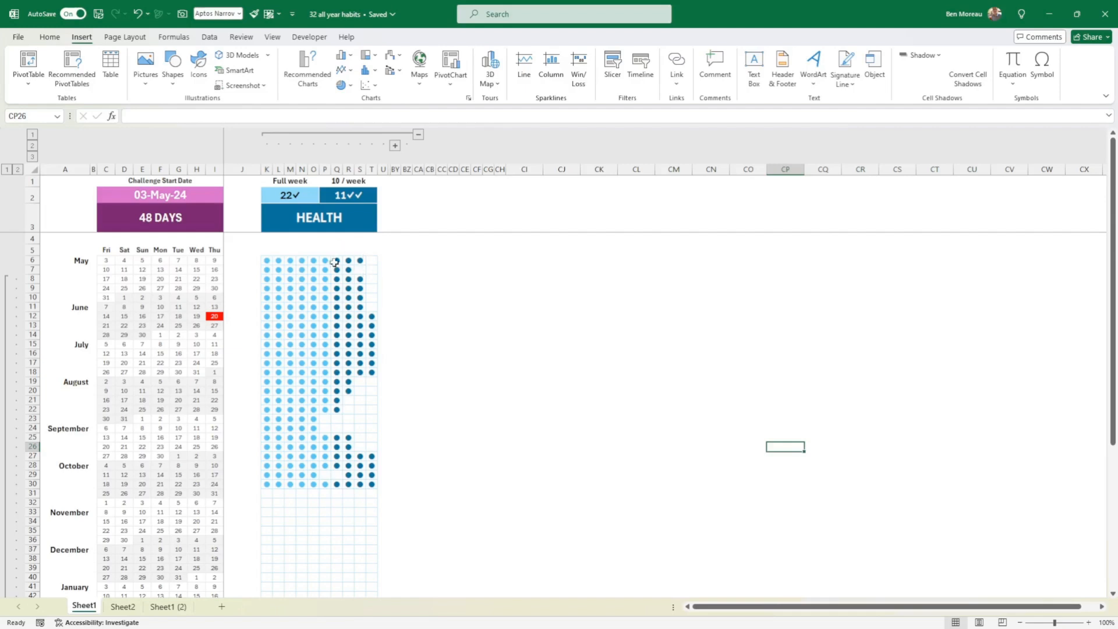
# - Inspect the COUNTIF formula in P2 and its range T6:T58, keeping the formula as it is
pyautogui.click(344, 195)
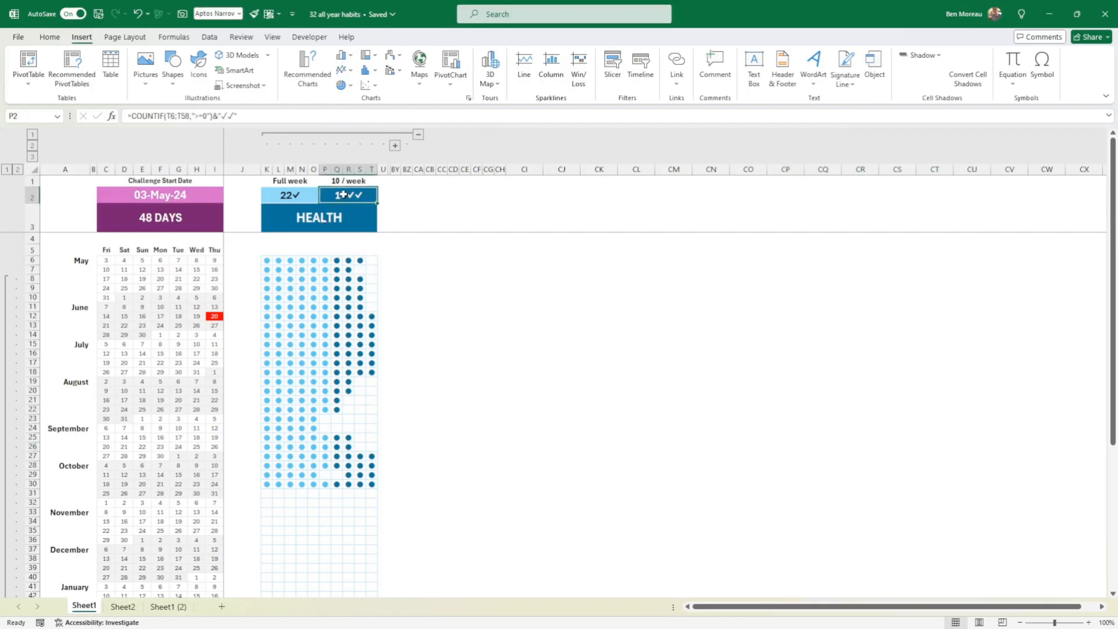
pyautogui.doubleClick(361, 197)
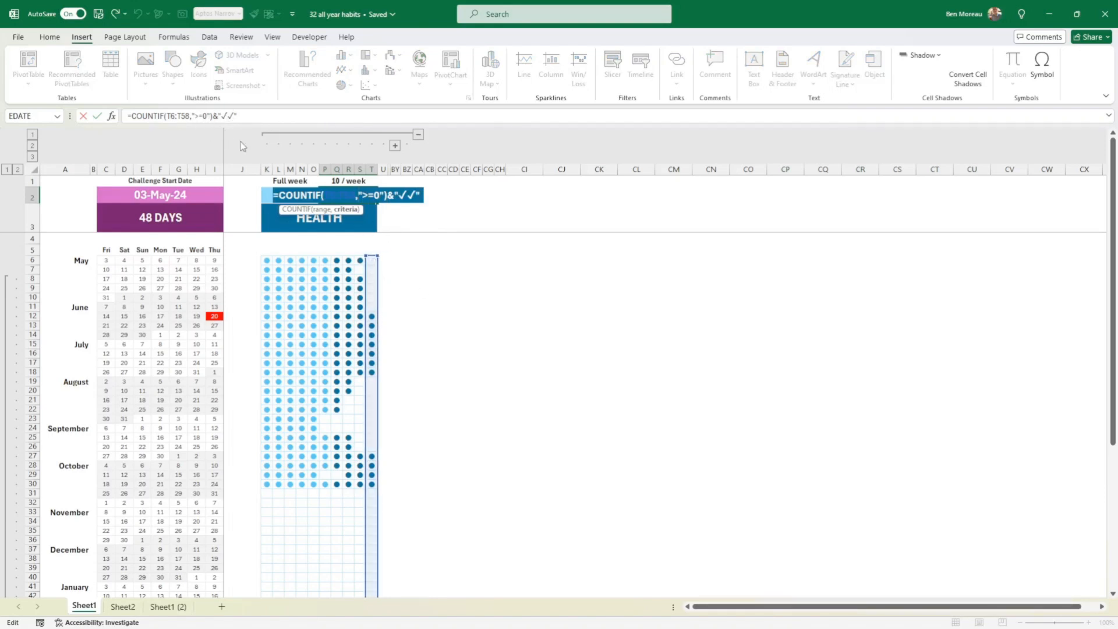
pyautogui.click(98, 115)
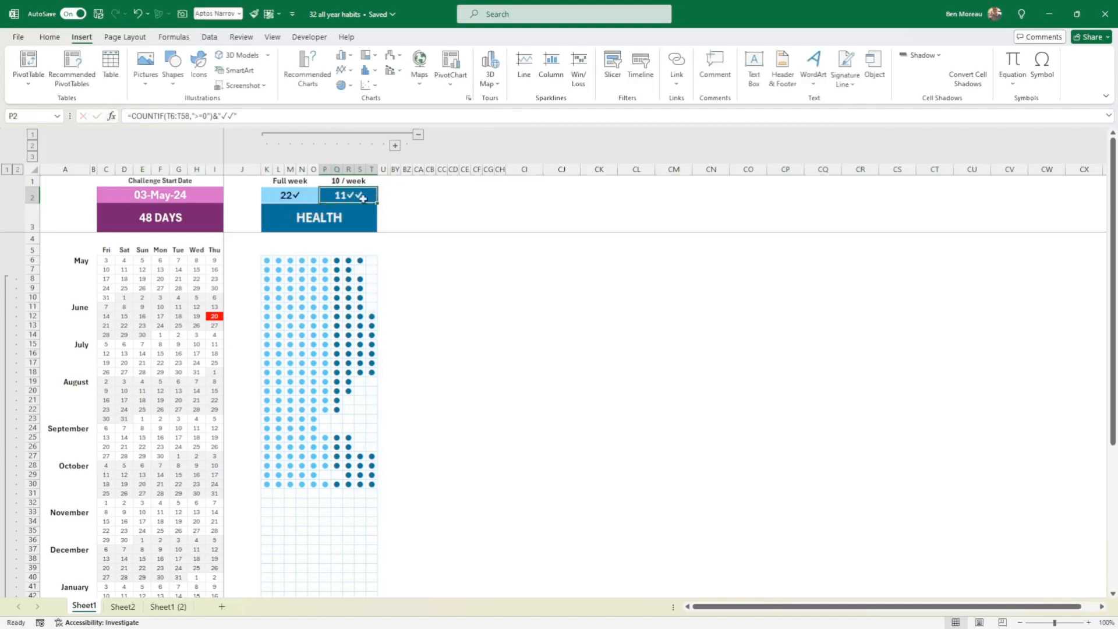
pyautogui.click(386, 278)
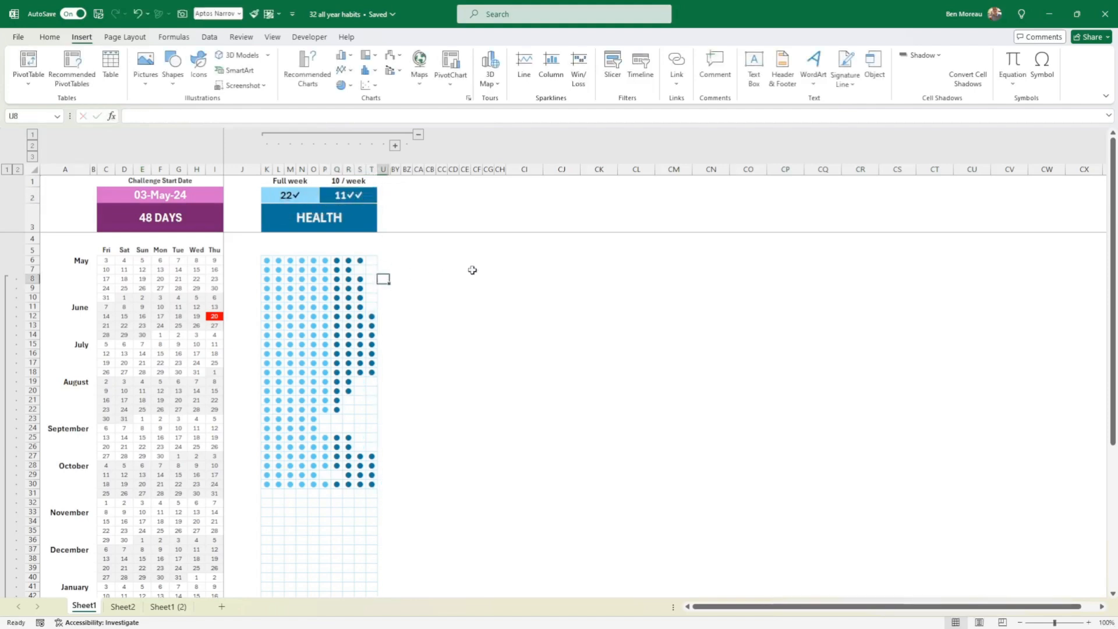
# - Look at the fill color palette for the HEALTH header in K3 and close it without choosing a color
pyautogui.click(337, 222)
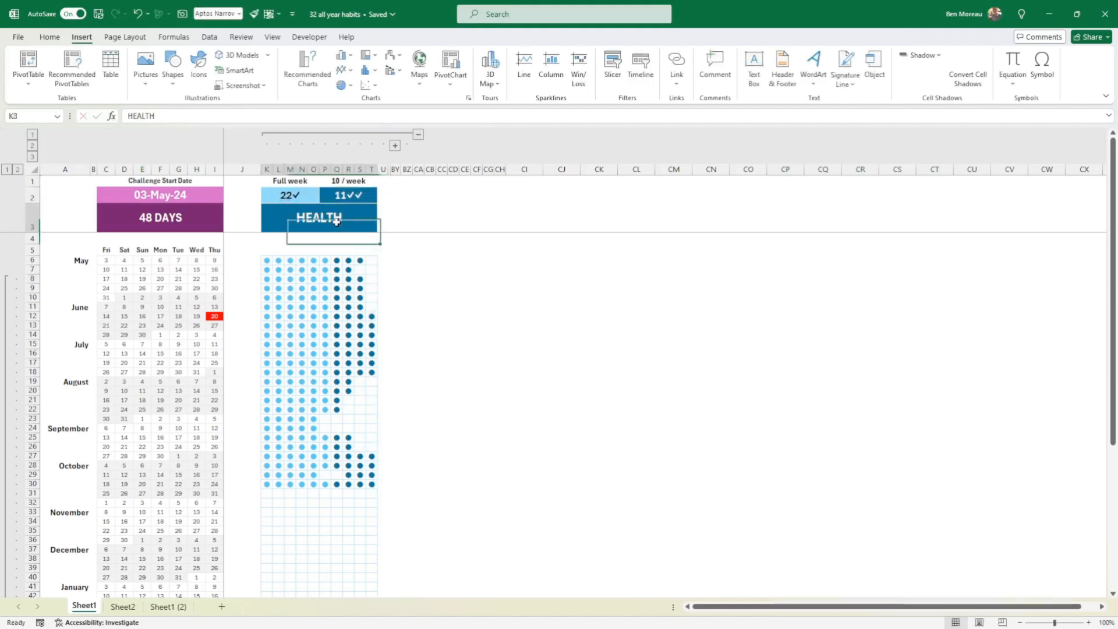
pyautogui.click(50, 37)
pyautogui.click(211, 79)
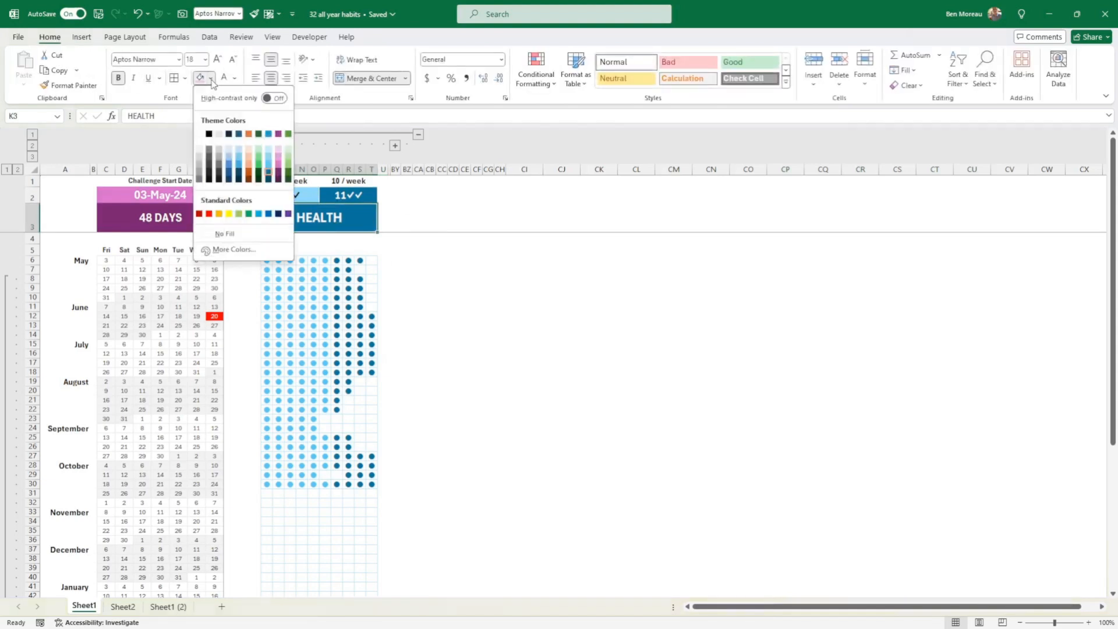
pyautogui.click(374, 192)
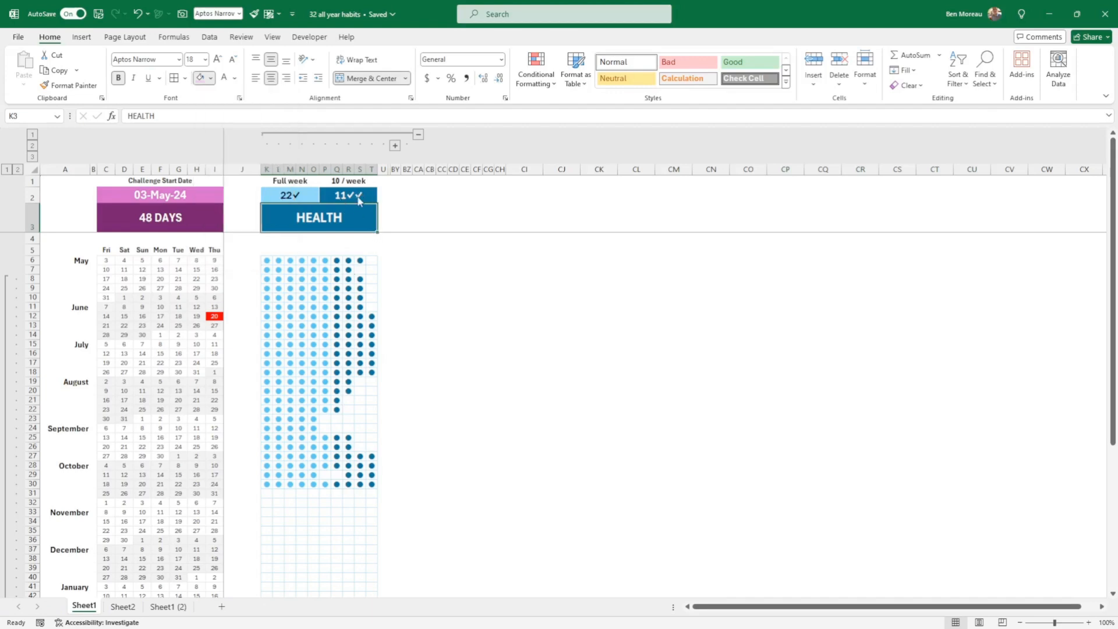
# - Look at the fill color palette for the full-week total in K2 and close it without choosing a color
pyautogui.click(303, 195)
pyautogui.click(210, 79)
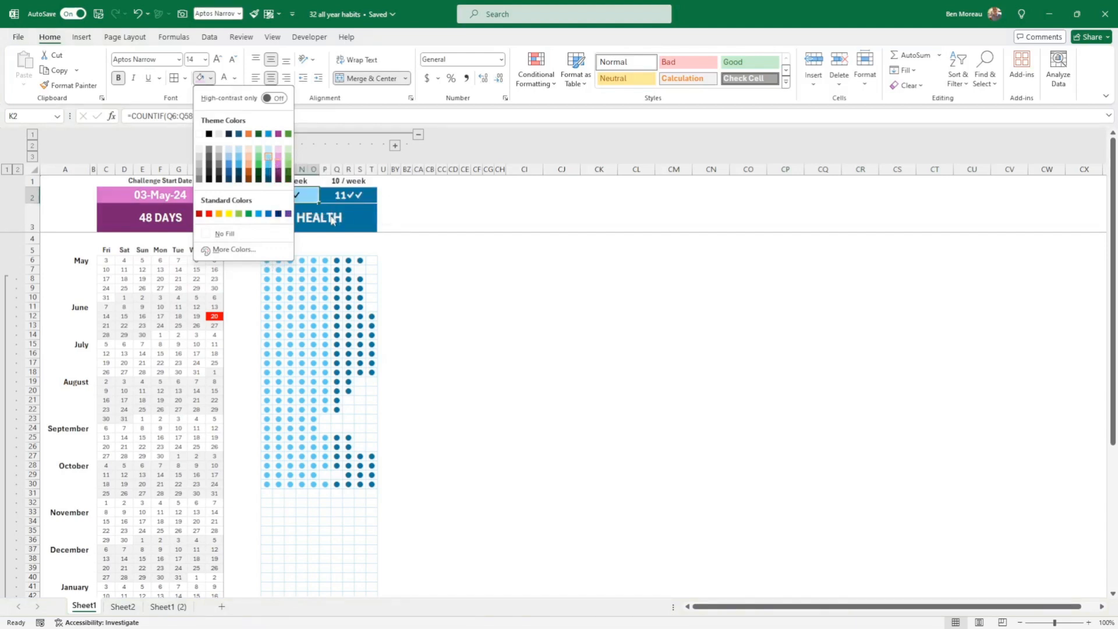
pyautogui.press('Escape')
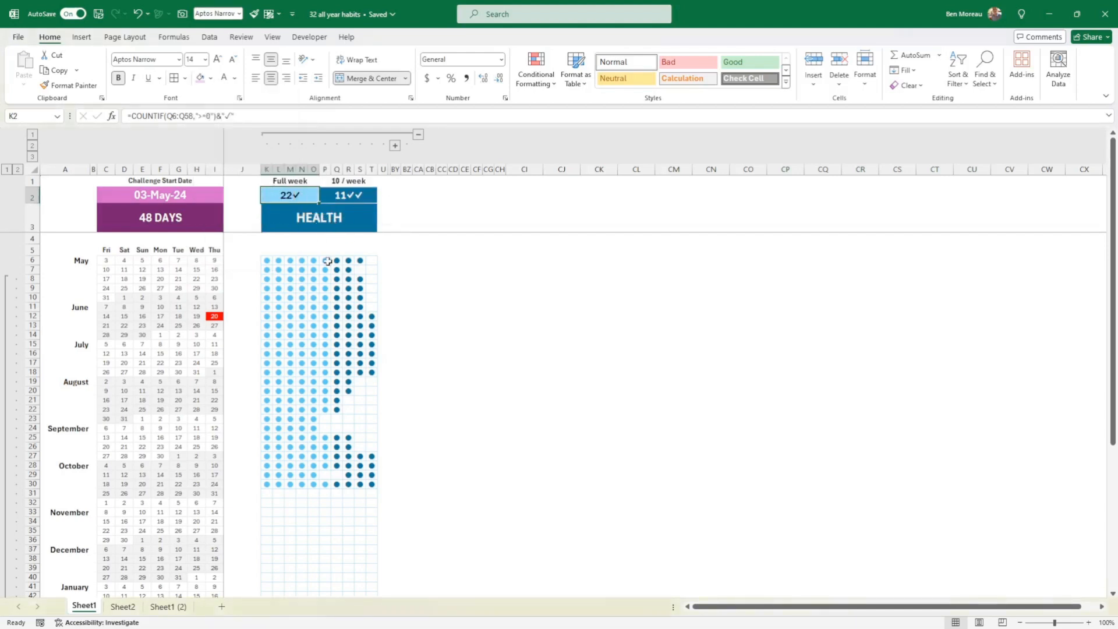
# - Review the HEALTH dot grid down to its end at row 58, checking a filled cell and an empty one
pyautogui.click(326, 261)
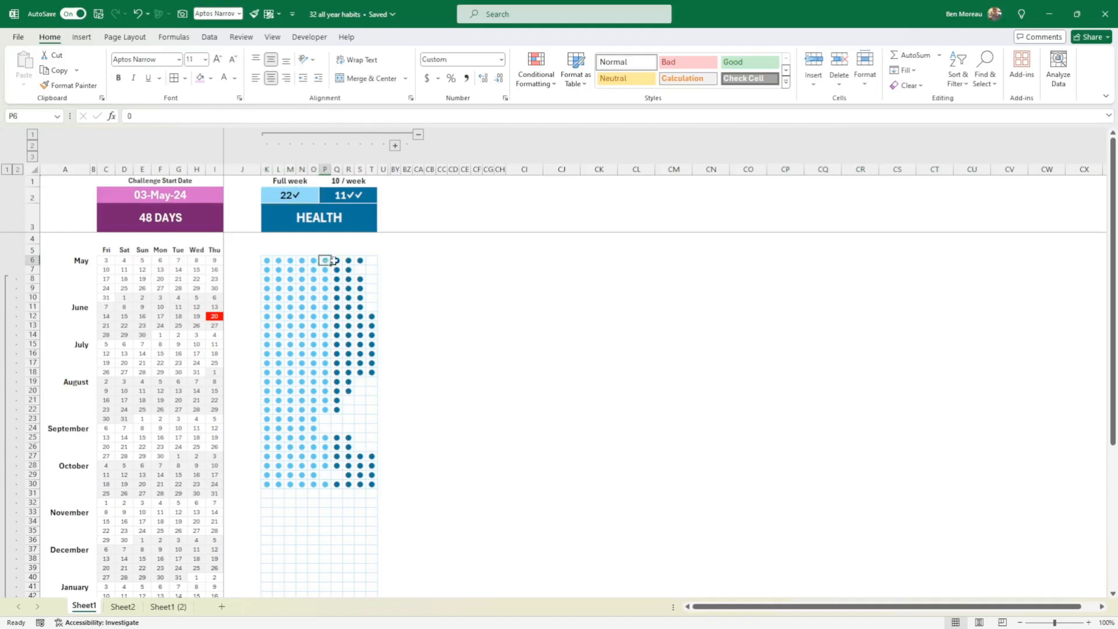
pyautogui.scroll(-10, 351, 268)
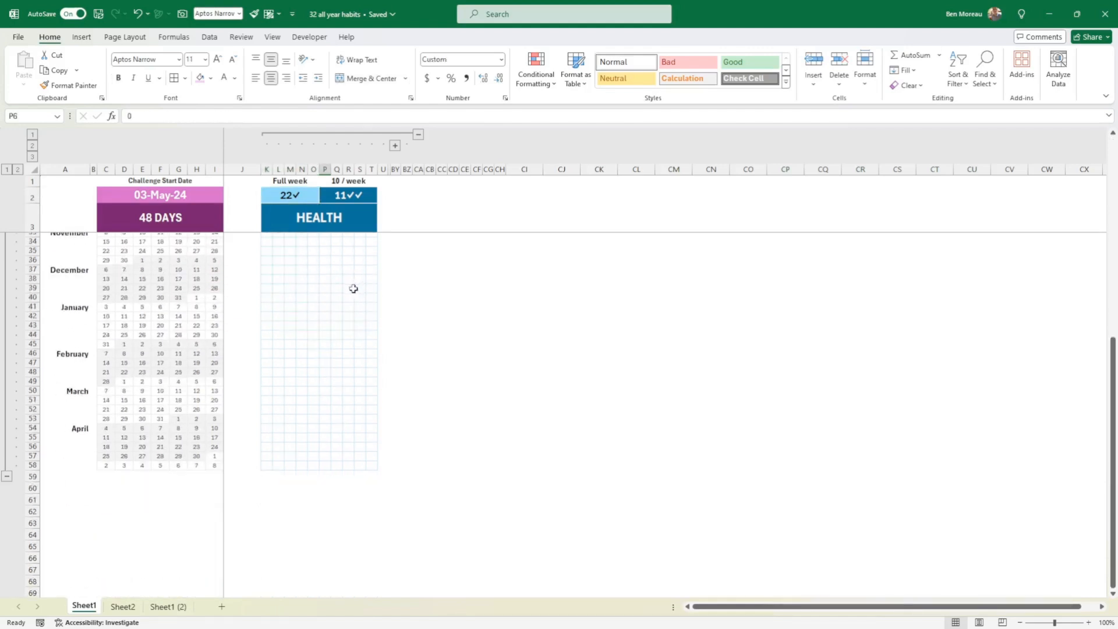
pyautogui.scroll(10, 354, 288)
pyautogui.click(370, 288)
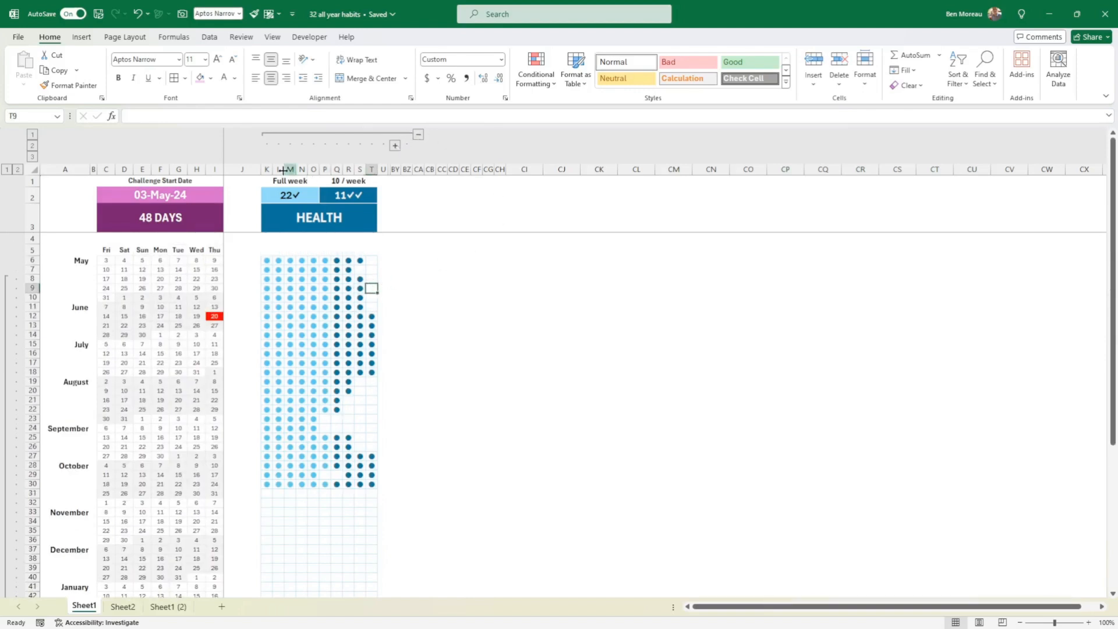
# - Select the HEALTH columns K to U and expand the collapsed column group that holds the other habit sections
pyautogui.moveTo(267, 170); pyautogui.dragTo(387, 170)
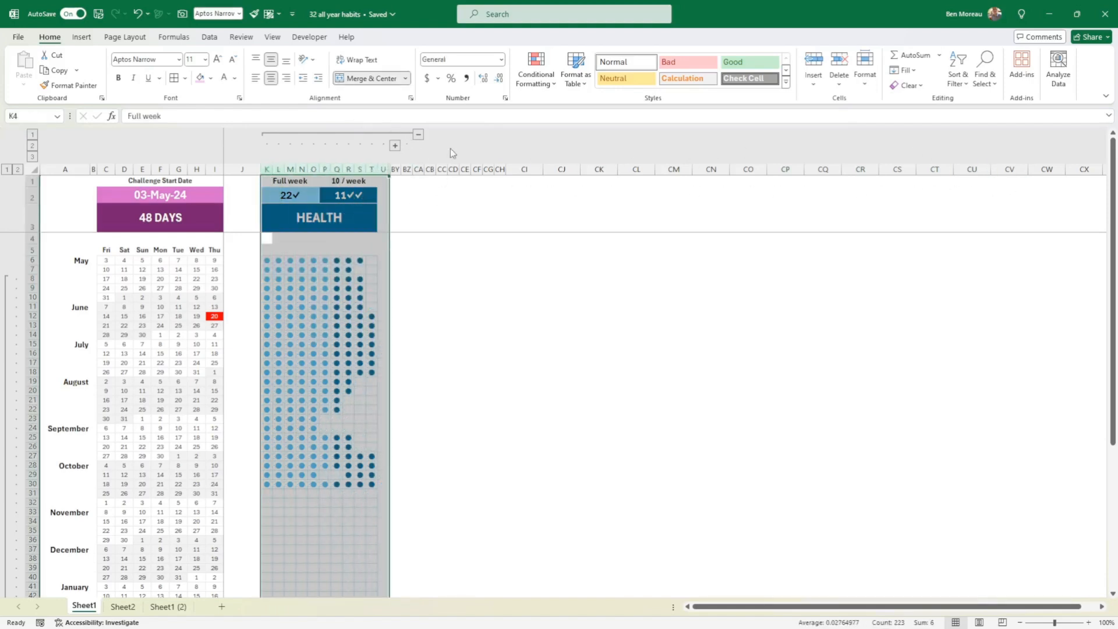
pyautogui.click(395, 146)
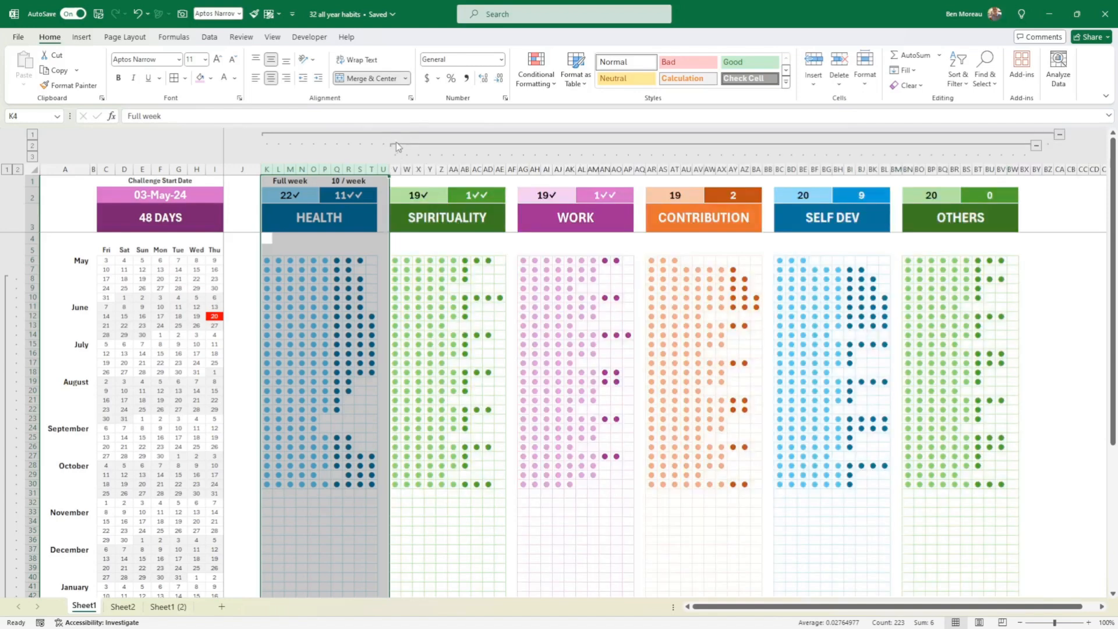
pyautogui.click(420, 240)
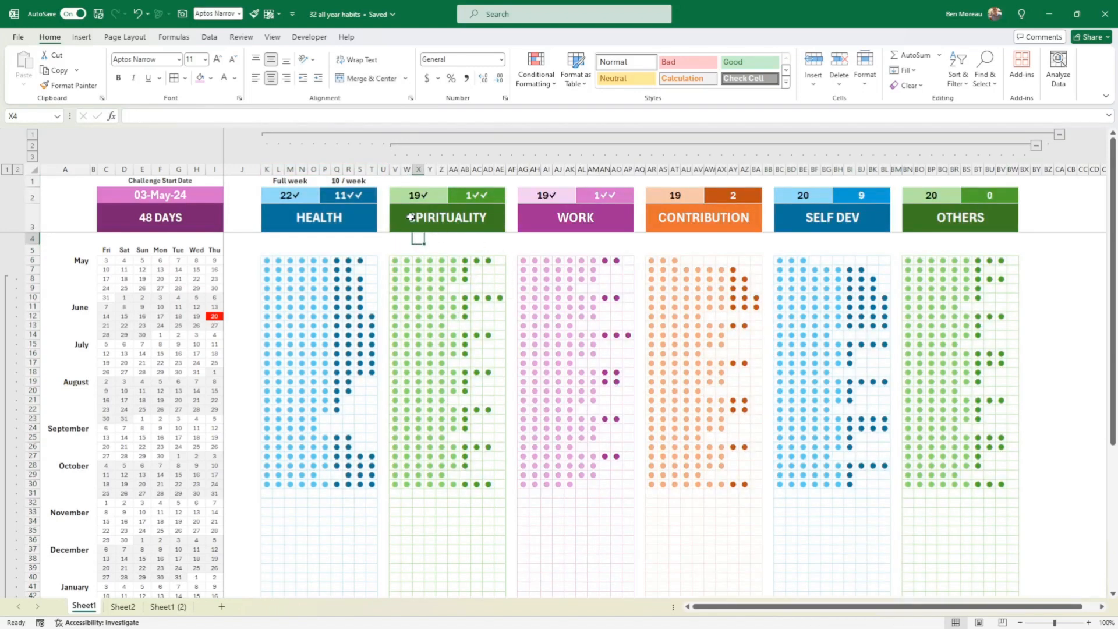
# - Examine the border style and color settings for SPIRITUALITY cells V6:AE22 and close the dialog without changes
pyautogui.moveTo(398, 260); pyautogui.dragTo(500, 411)
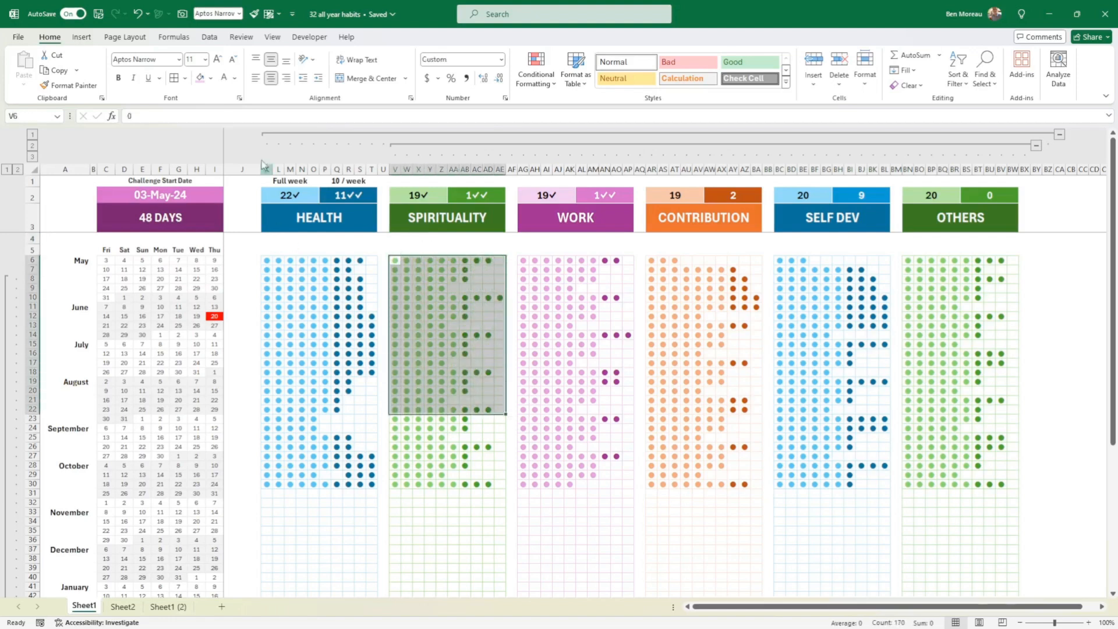
pyautogui.click(186, 79)
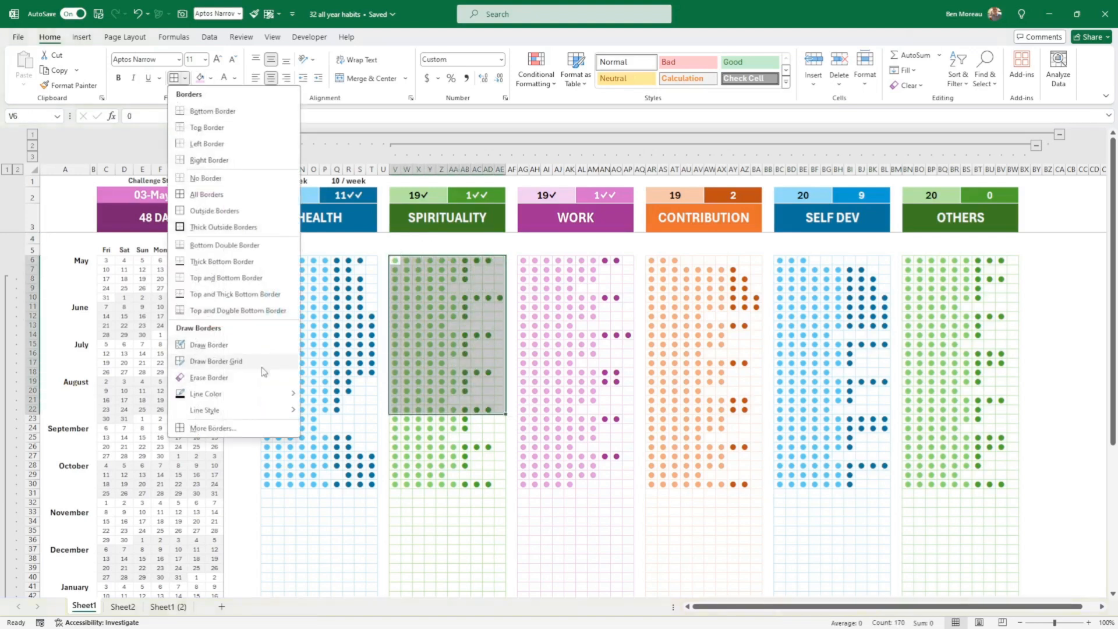
pyautogui.click(250, 428)
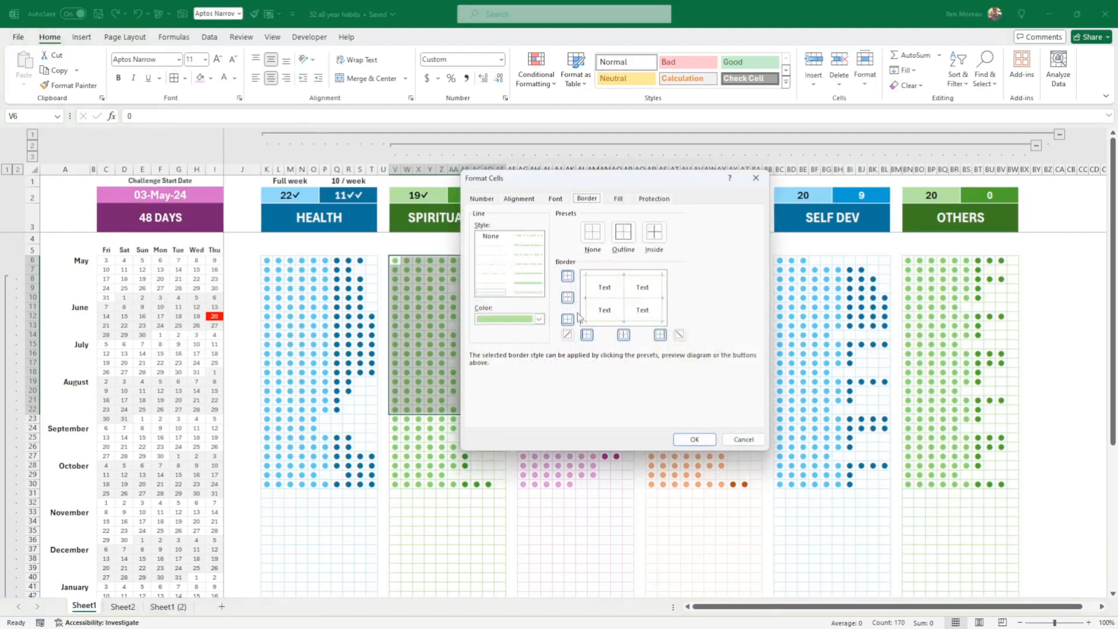
pyautogui.click(743, 439)
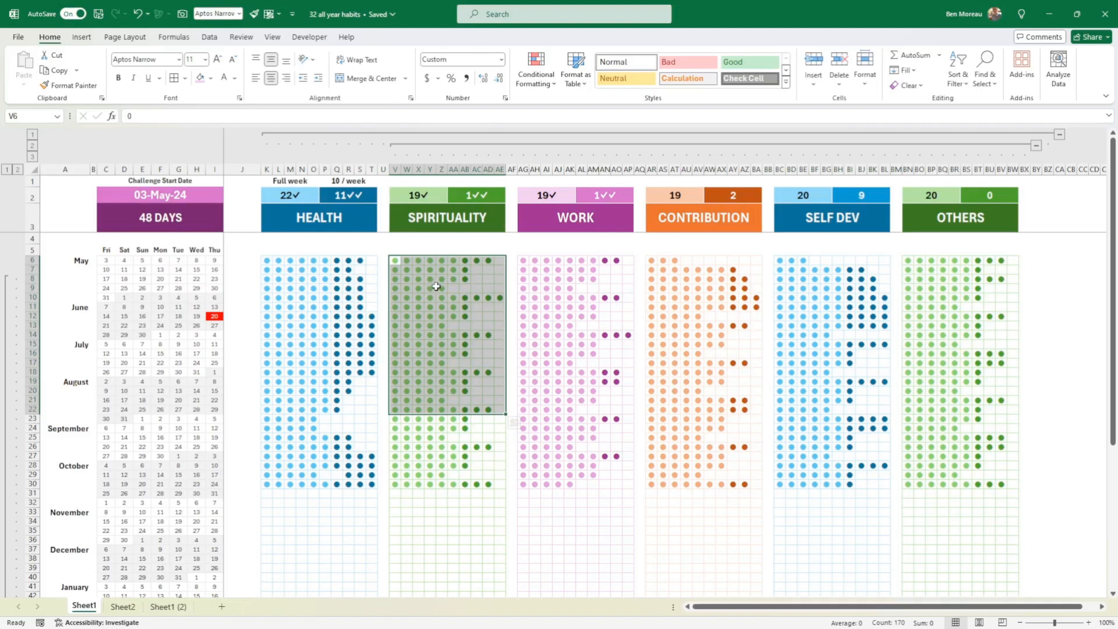
# - Look at the font color palette for the SPIRITUALITY dots in V6:Z30 and compare the darker dots in AB6:AE15
pyautogui.click(450, 270)
pyautogui.moveTo(395, 260); pyautogui.dragTo(444, 487)
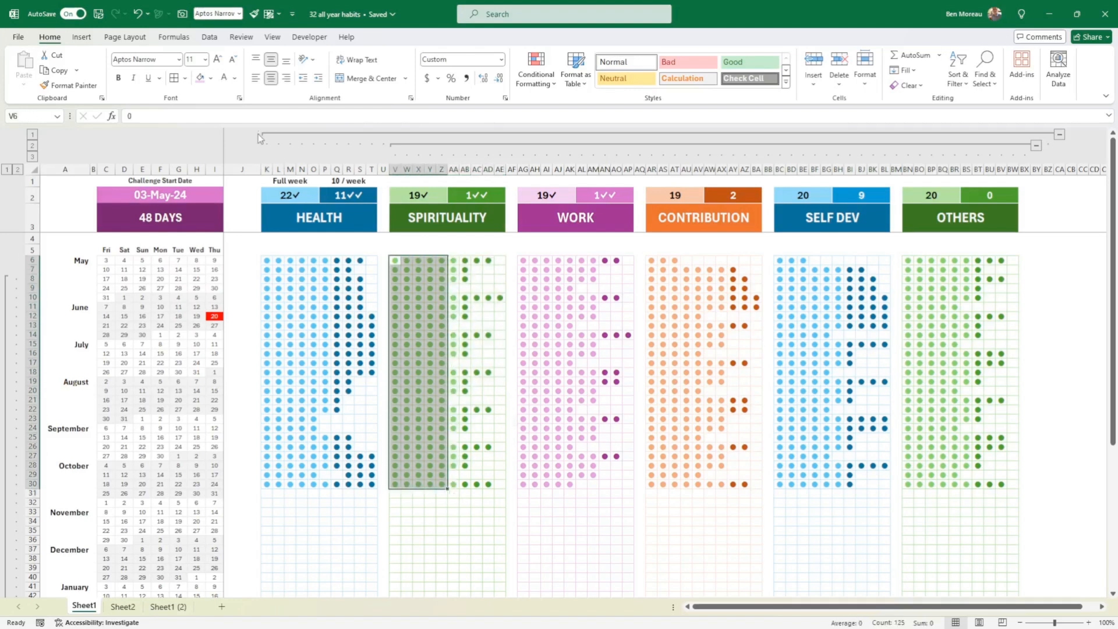
pyautogui.click(234, 78)
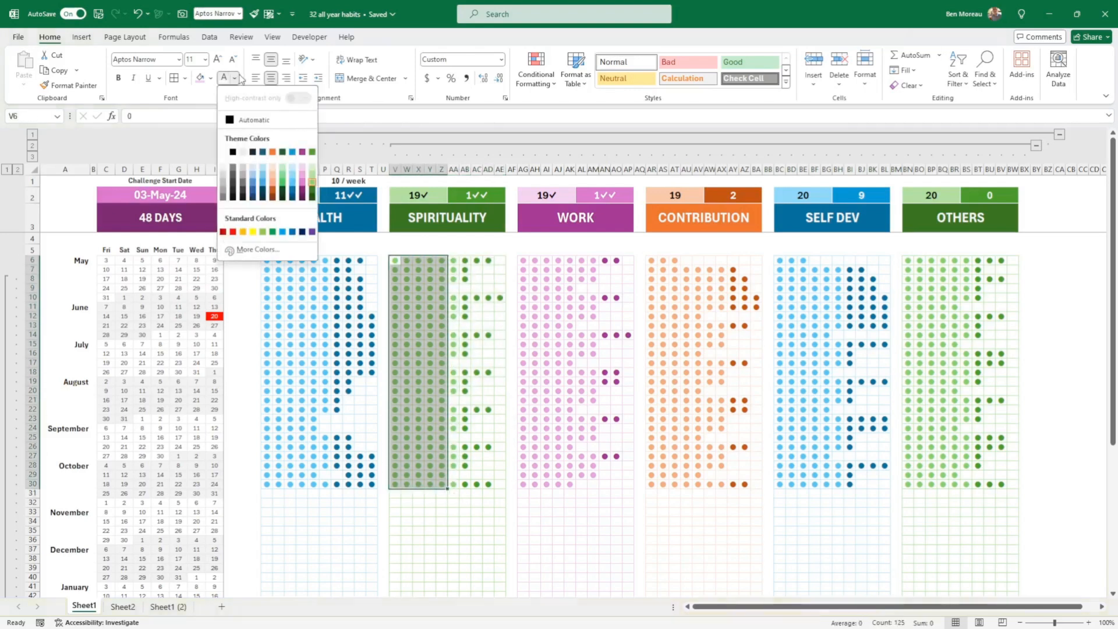
pyautogui.click(494, 278)
pyautogui.click(470, 261)
pyautogui.moveTo(504, 331); pyautogui.dragTo(504, 345)
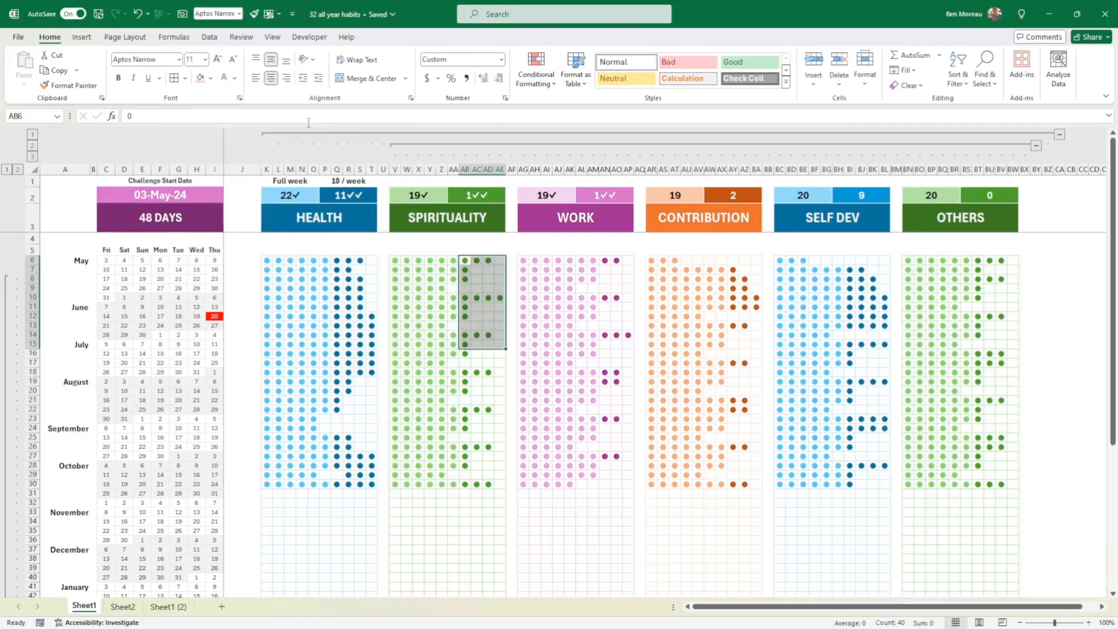
# - Replace the OTHERS header in BN3 with "10000 steps"
pyautogui.click(444, 218)
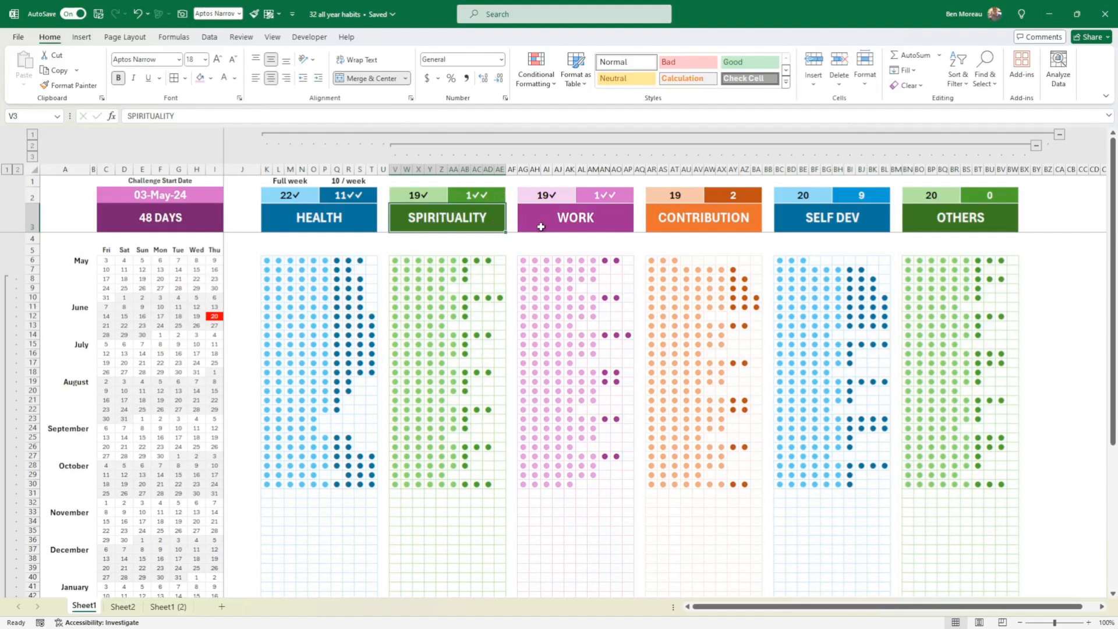
pyautogui.click(941, 218)
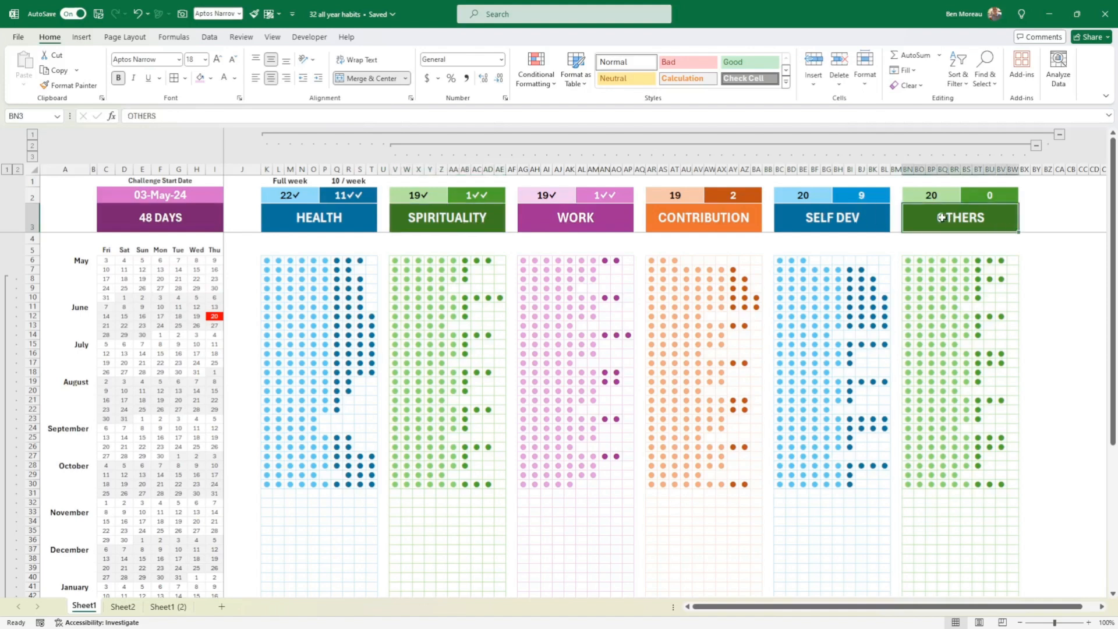
pyautogui.write('1000')
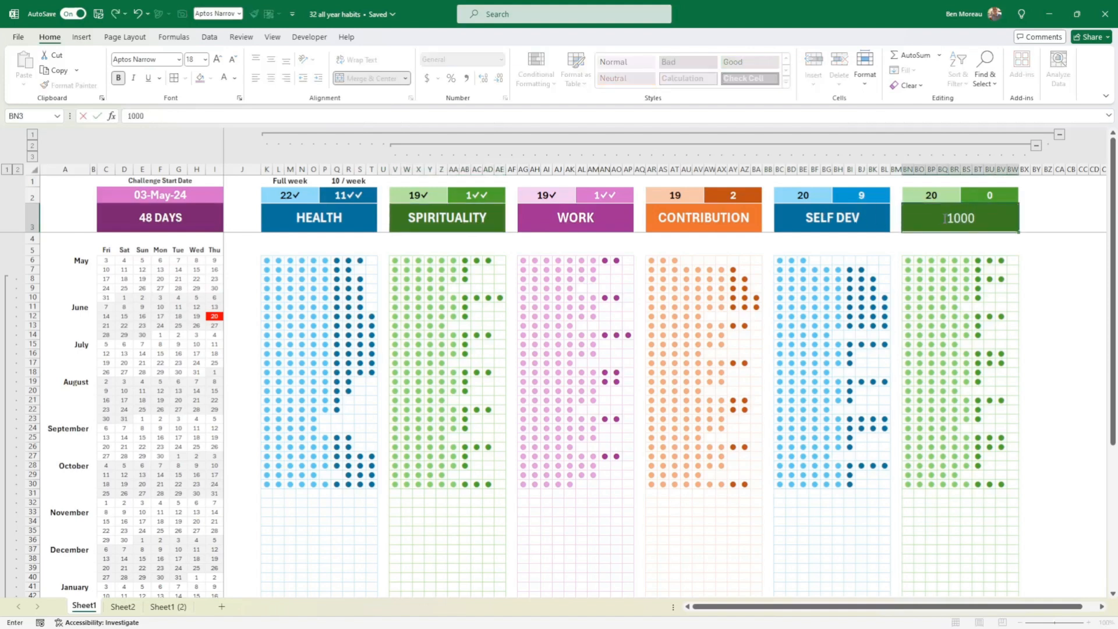
pyautogui.write('0 steps')
pyautogui.press('Return')
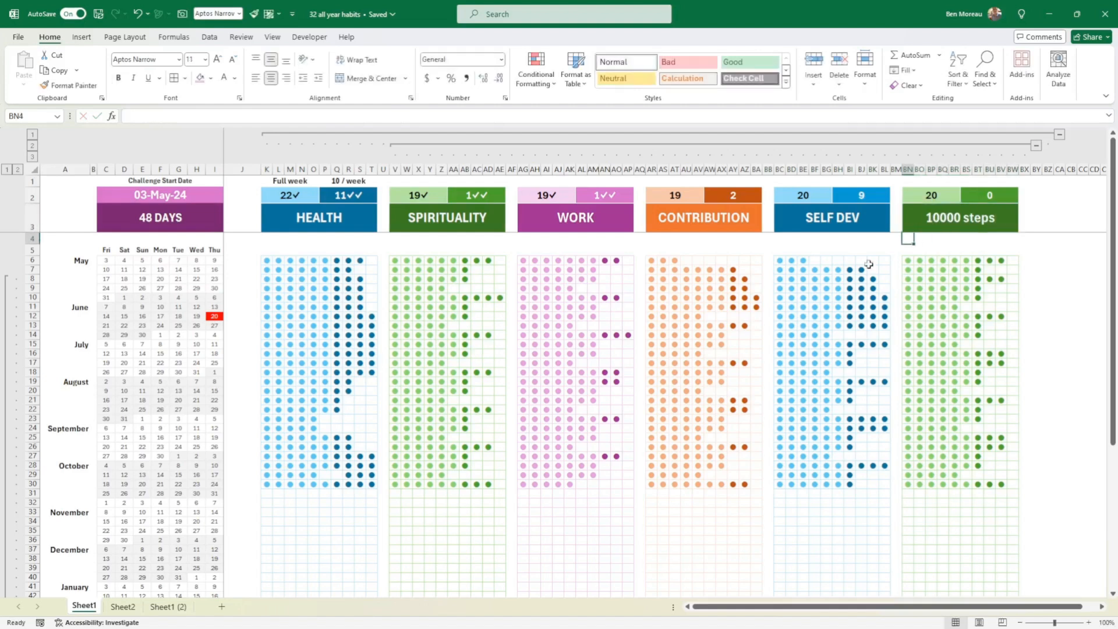
# - Fill the SPIRITUALITY double-check total in AA2 with a darker shade of the green theme color
pyautogui.click(458, 306)
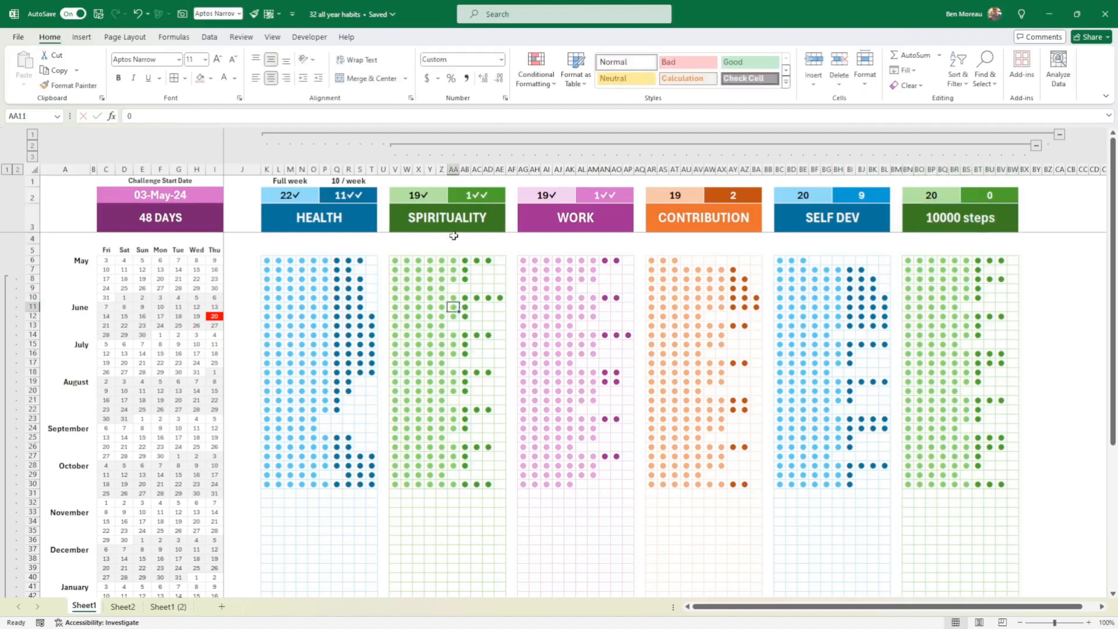
pyautogui.click(431, 208)
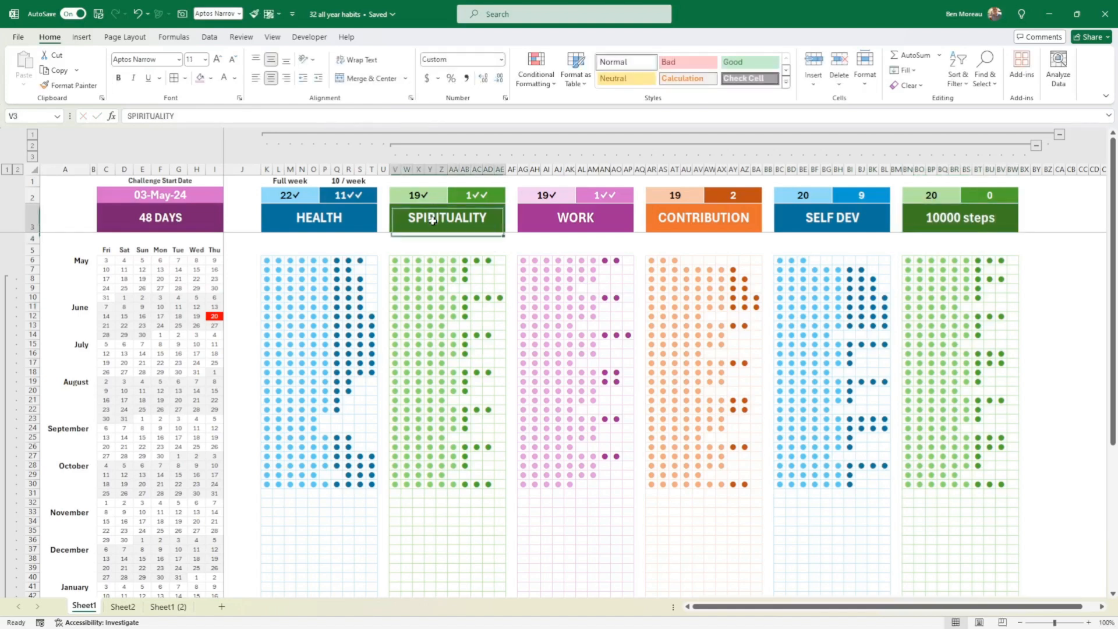
pyautogui.click(487, 195)
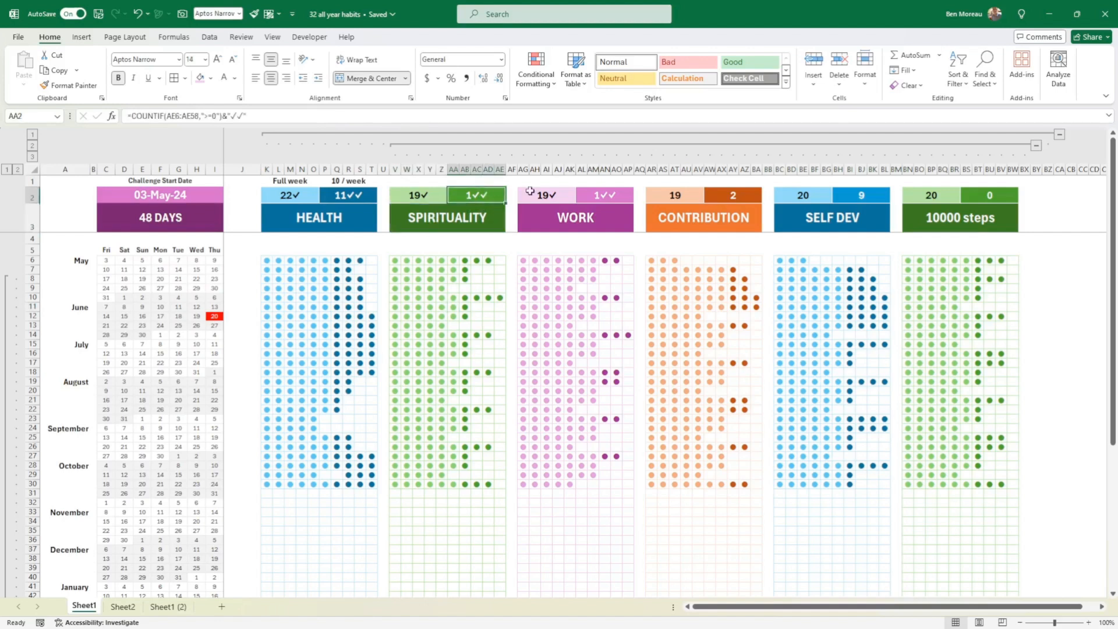
pyautogui.click(210, 79)
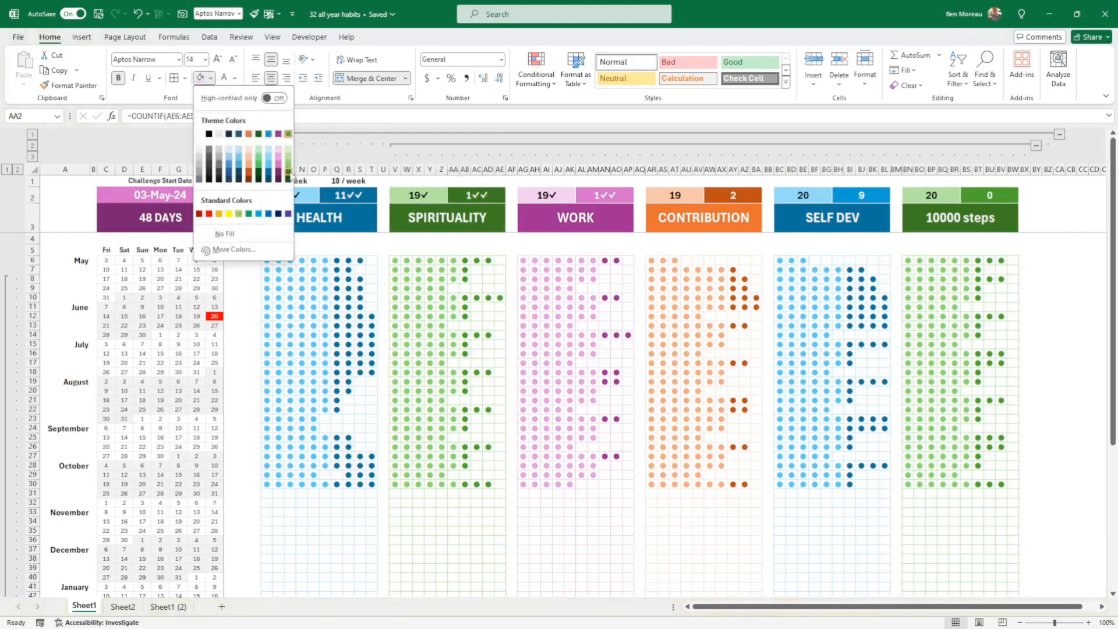
pyautogui.click(289, 173)
pyautogui.click(429, 260)
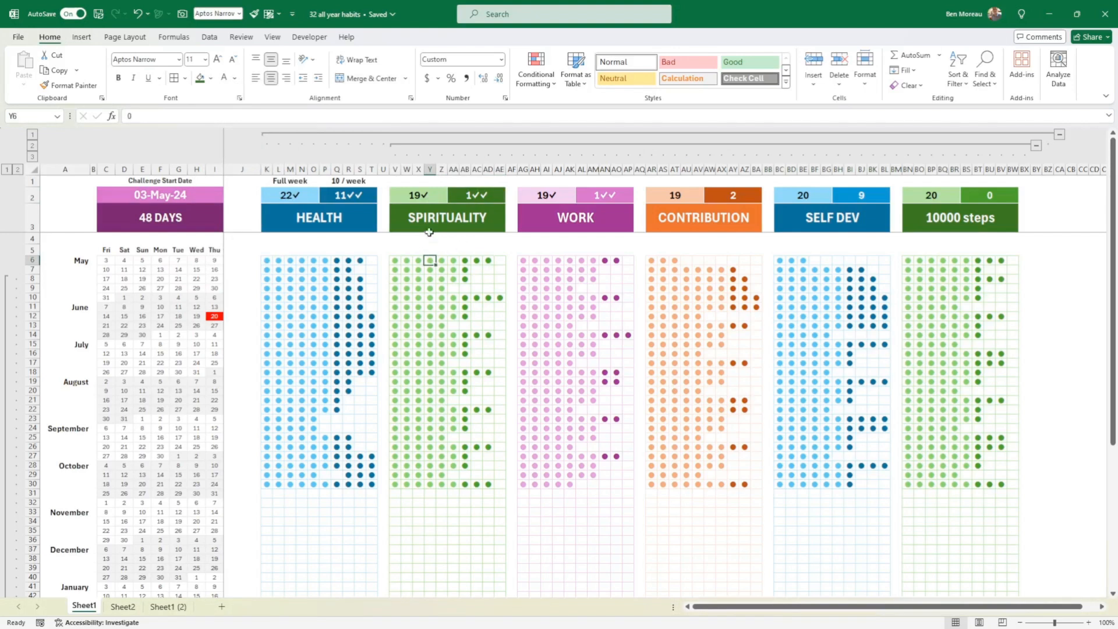
# - Examine the border and line color options for the HEALTH header block K2:T3 and cancel without changes
pyautogui.click(316, 195)
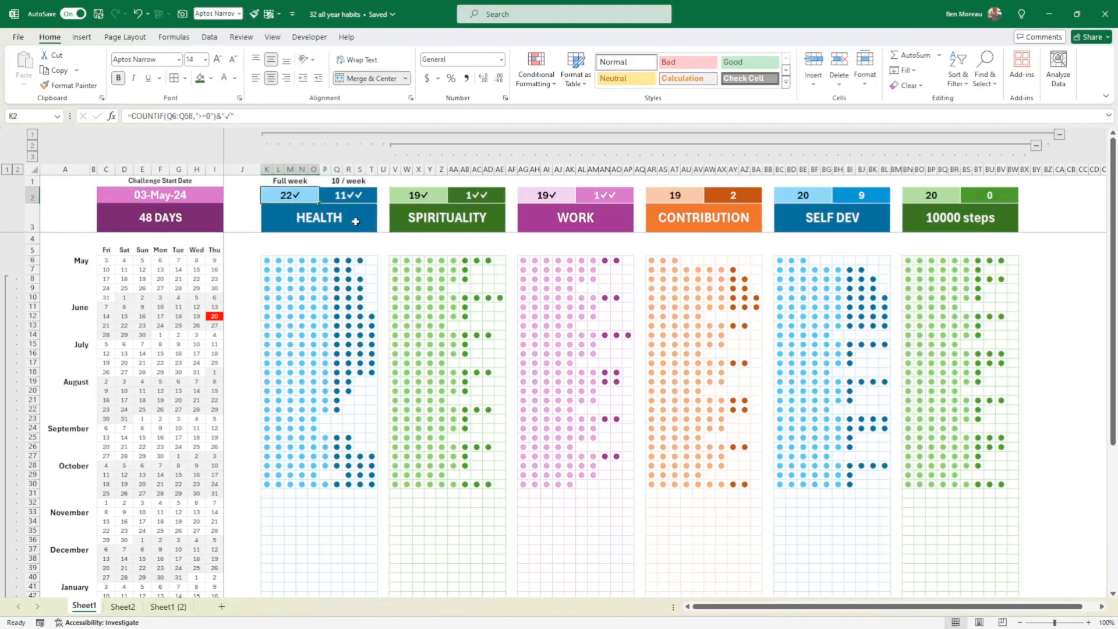
pyautogui.moveTo(300, 195); pyautogui.dragTo(369, 217)
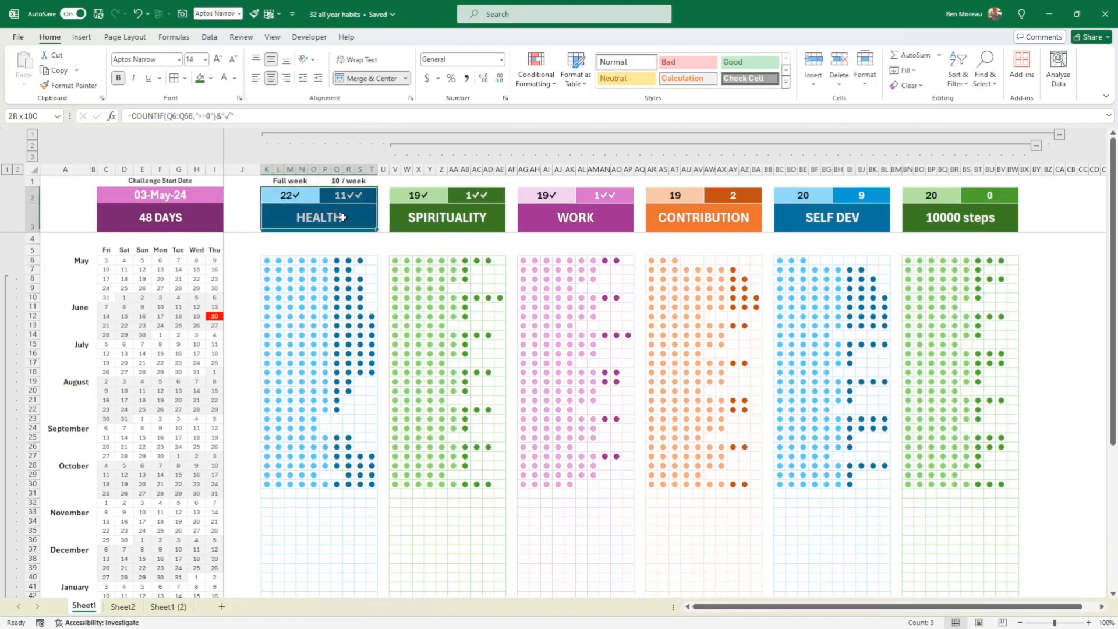
pyautogui.click(379, 217)
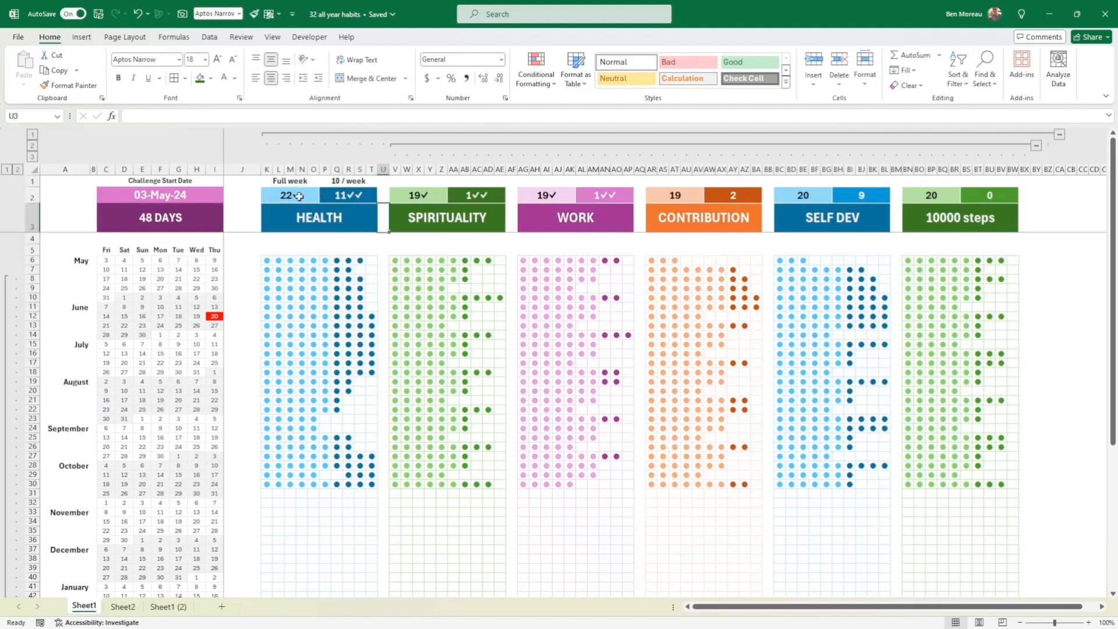
pyautogui.moveTo(298, 196); pyautogui.dragTo(370, 216)
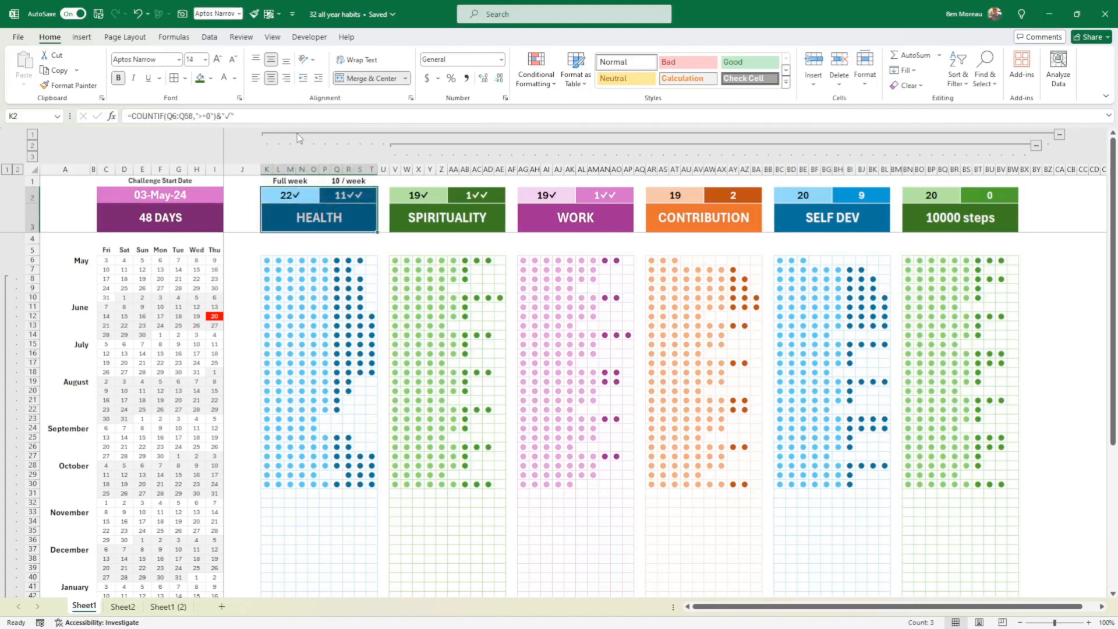
pyautogui.click(185, 78)
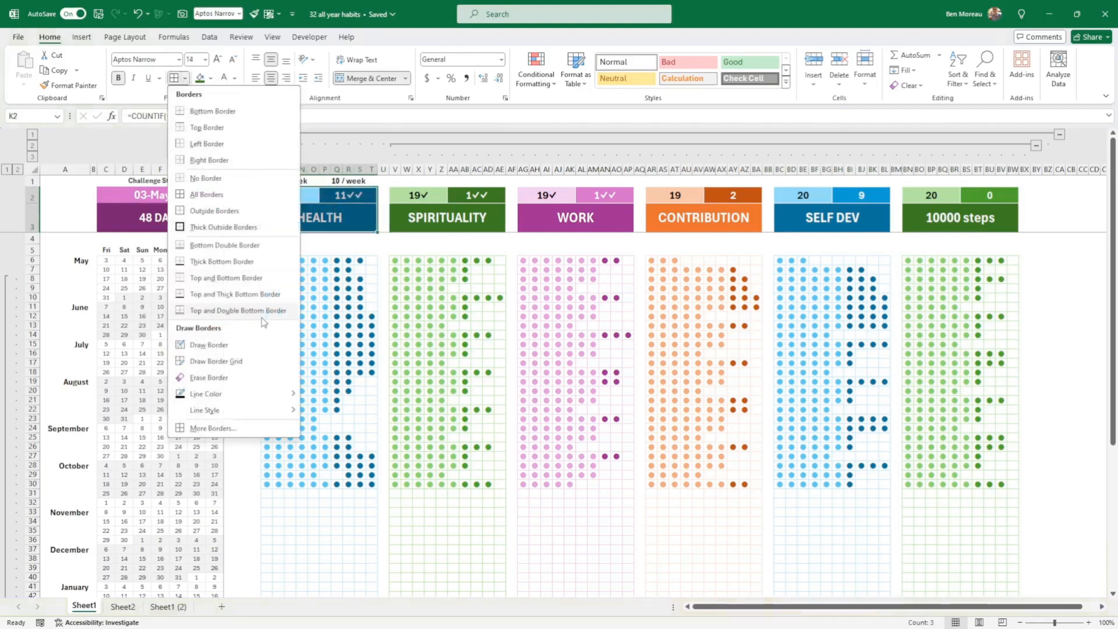
pyautogui.click(231, 432)
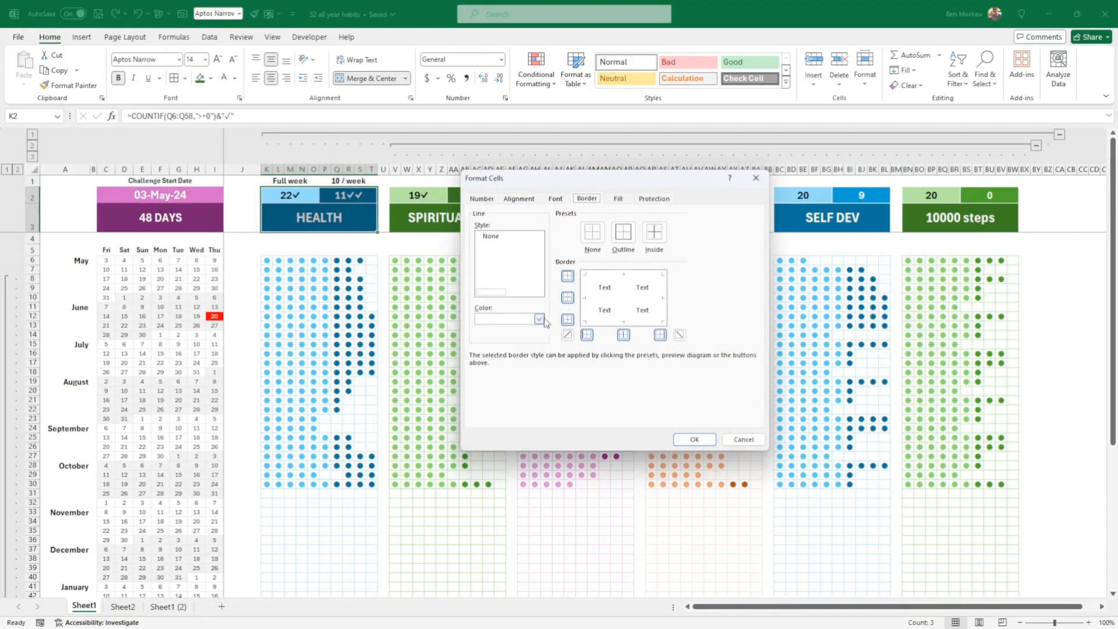
pyautogui.click(539, 320)
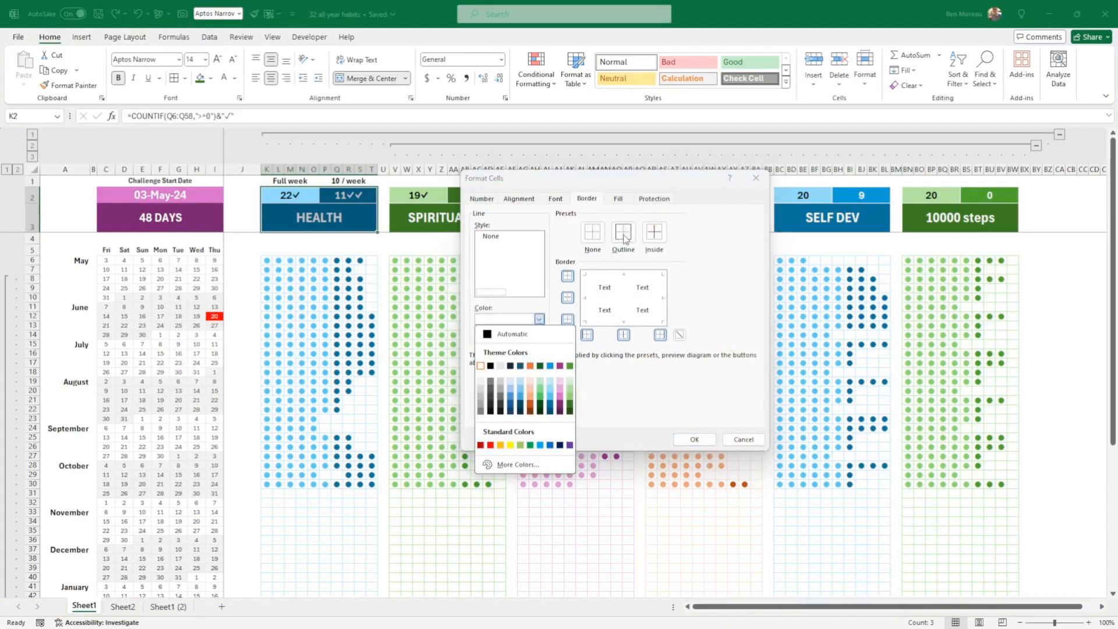
pyautogui.click(746, 442)
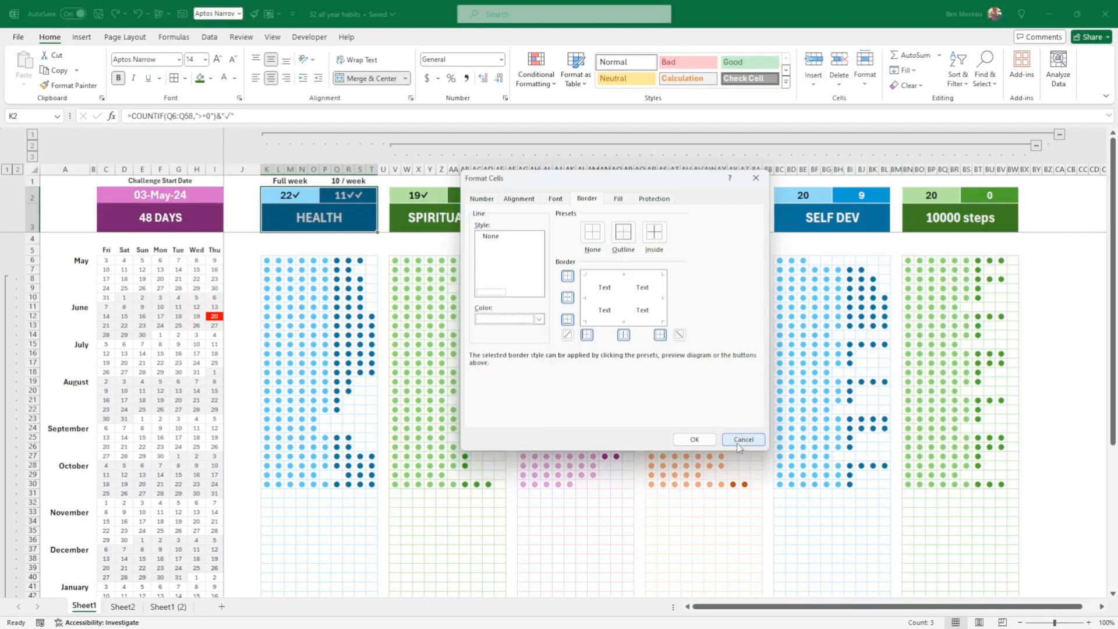
pyautogui.click(743, 441)
pyautogui.click(744, 437)
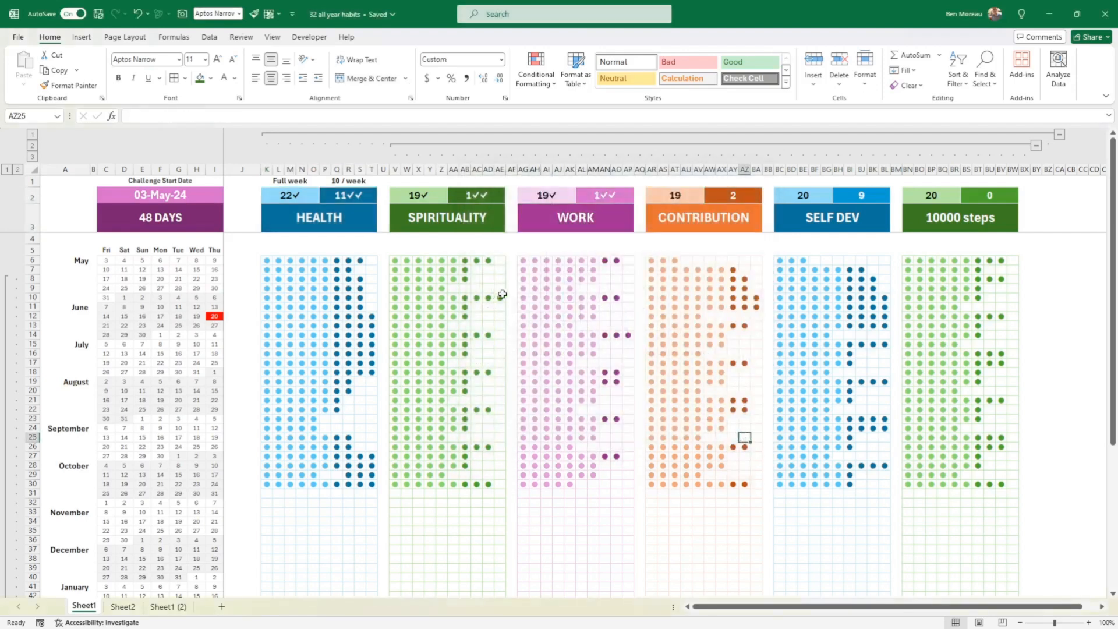
# - Inspect the COUNTIF formula in V2 and its range AB6:AB58, keeping the formula as it is
pyautogui.click(464, 279)
pyautogui.doubleClick(423, 197)
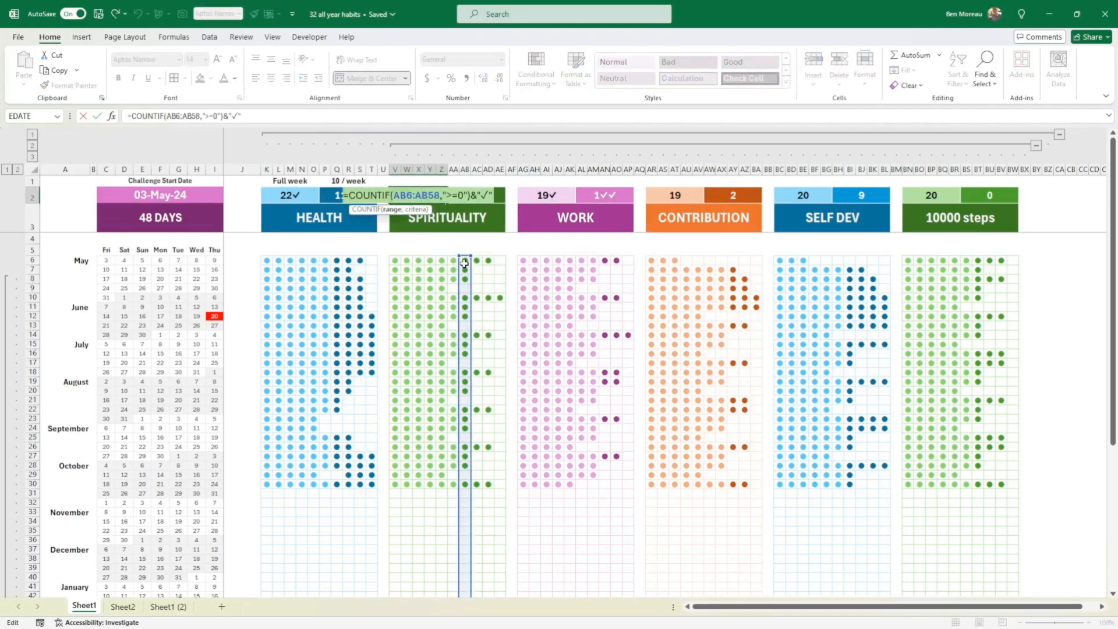
pyautogui.click(96, 116)
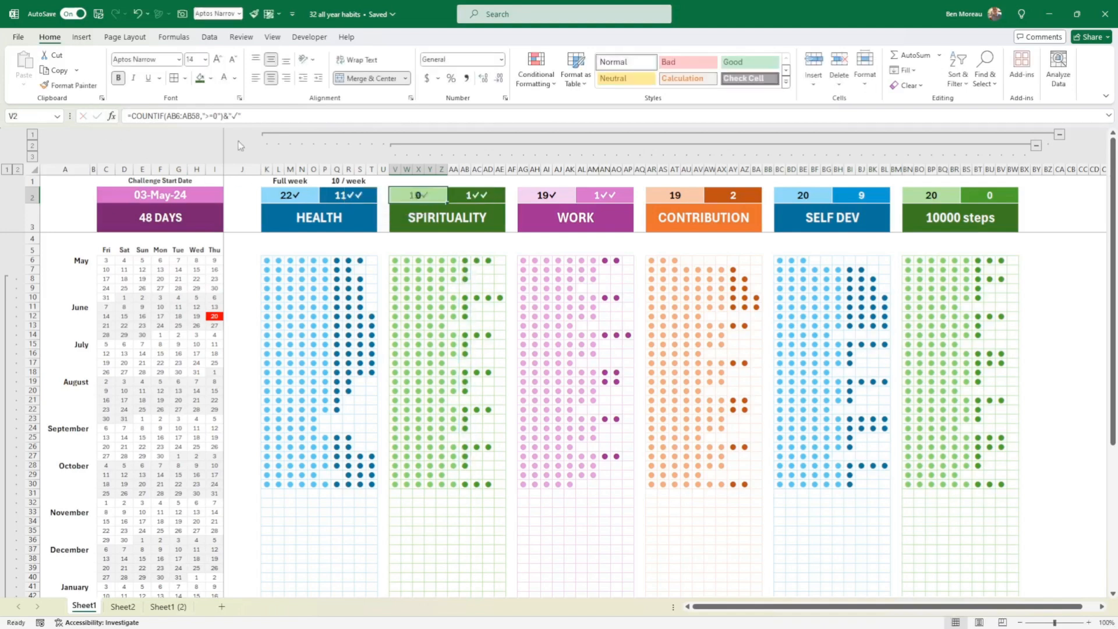
# - Inspect the COUNTIF formula in AA2 and its range AE6:AE58, keeping the formula as it is
pyautogui.click(475, 197)
pyautogui.doubleClick(475, 196)
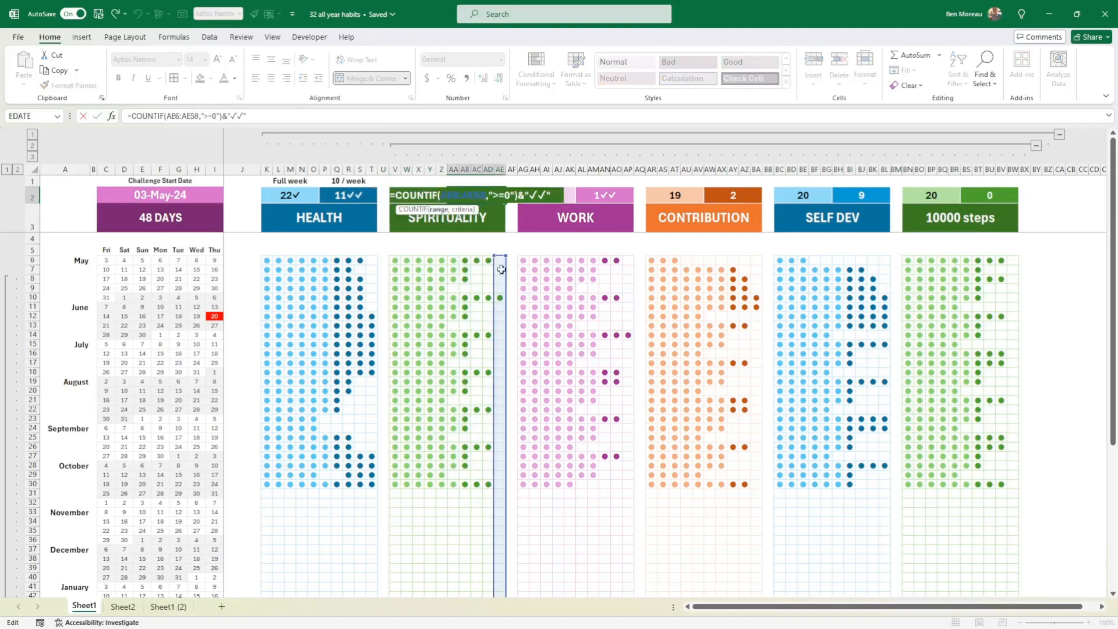
pyautogui.click(97, 116)
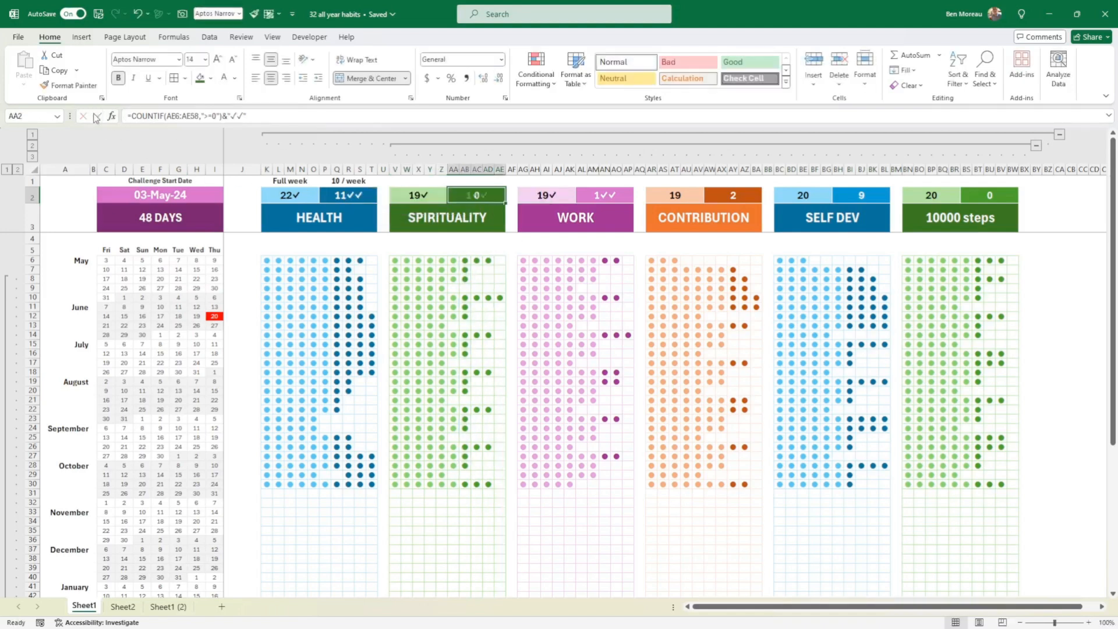
pyautogui.click(453, 280)
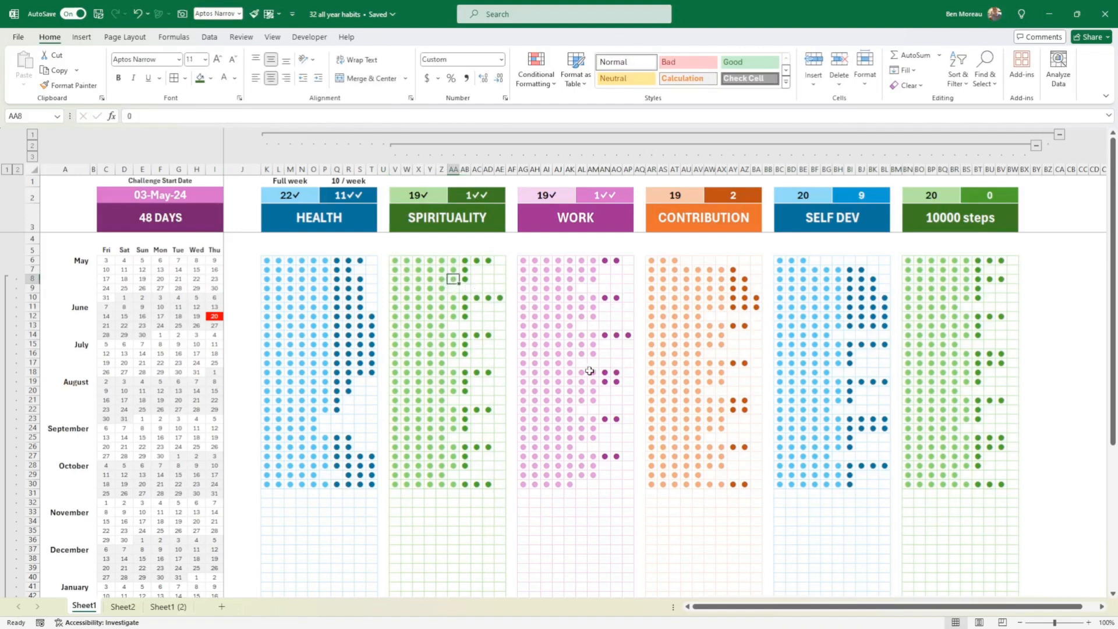
# - Examine the font color options for the HEALTH dot in P6 and the WORK dot in AG6 without applying a color
pyautogui.click(525, 262)
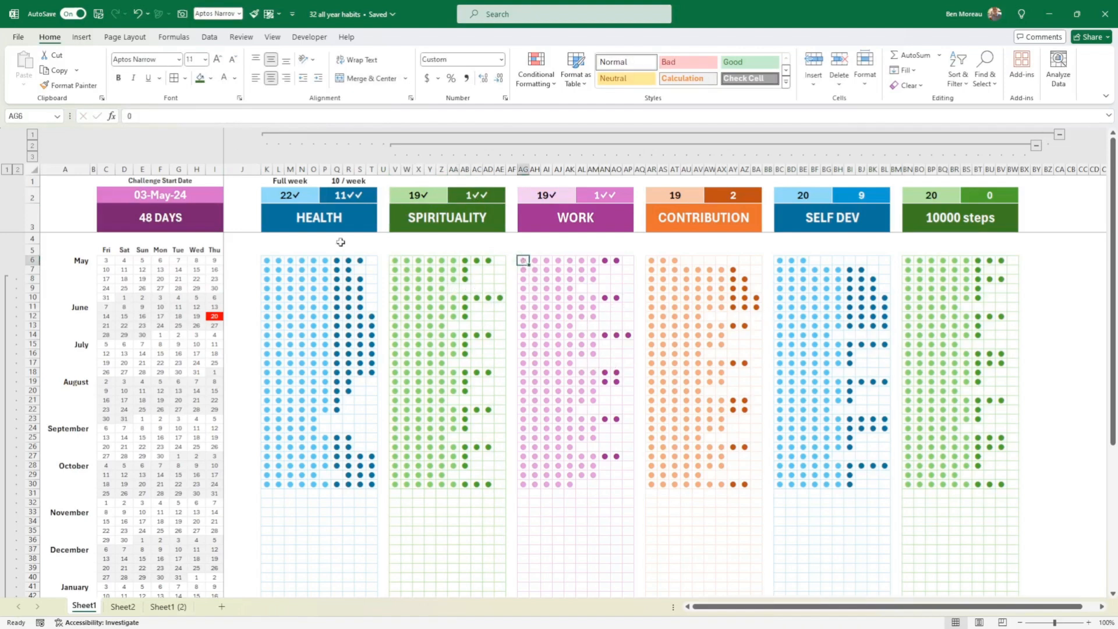
pyautogui.click(323, 261)
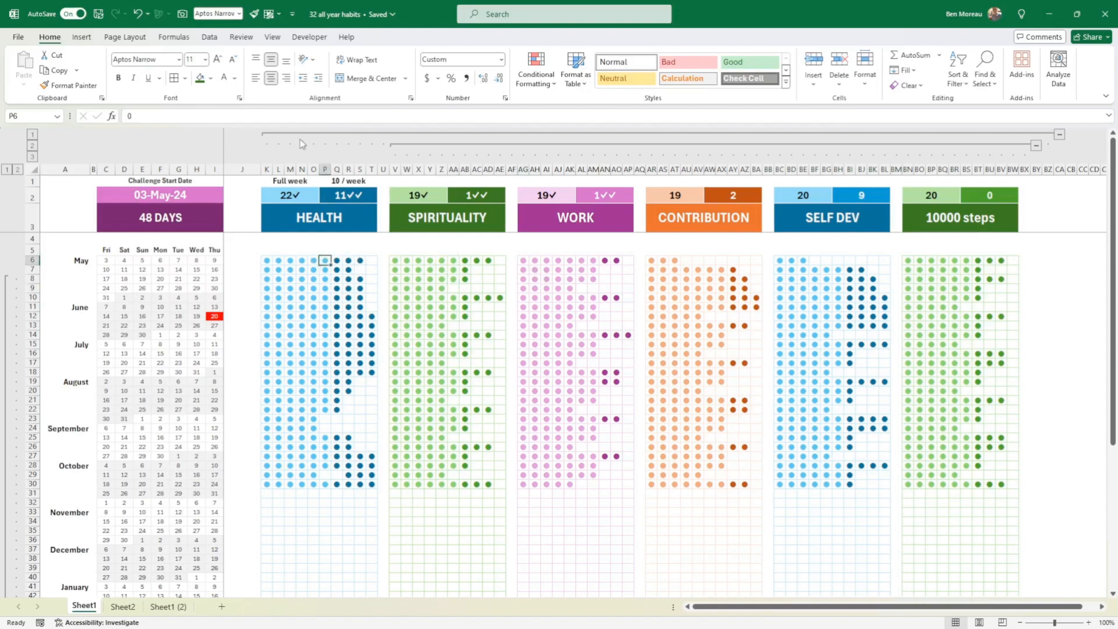
pyautogui.click(235, 77)
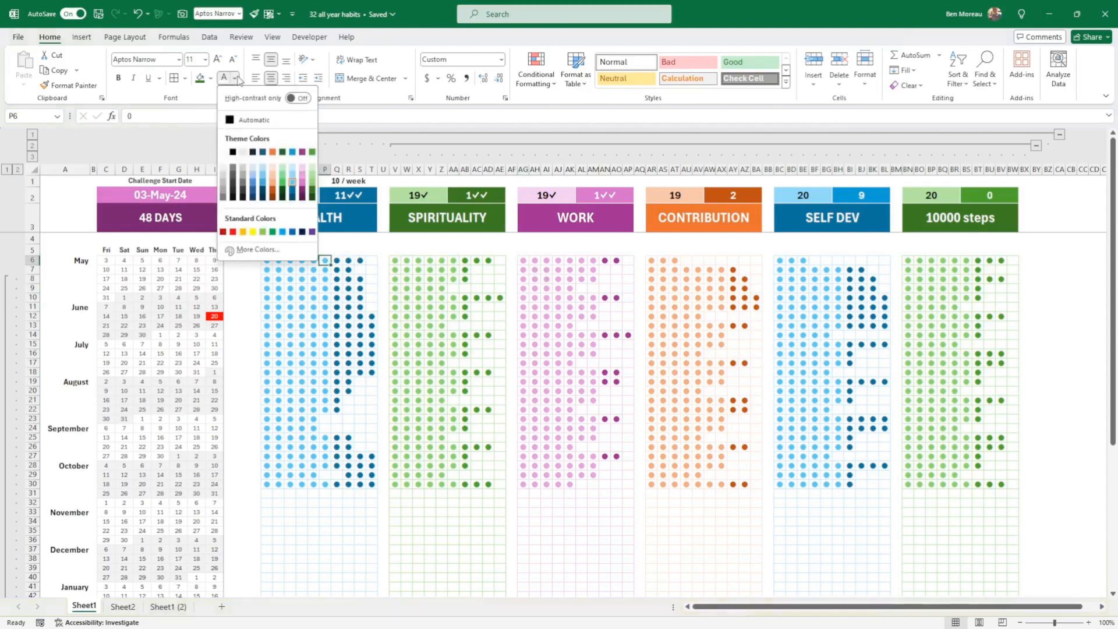
pyautogui.click(594, 285)
pyautogui.click(523, 261)
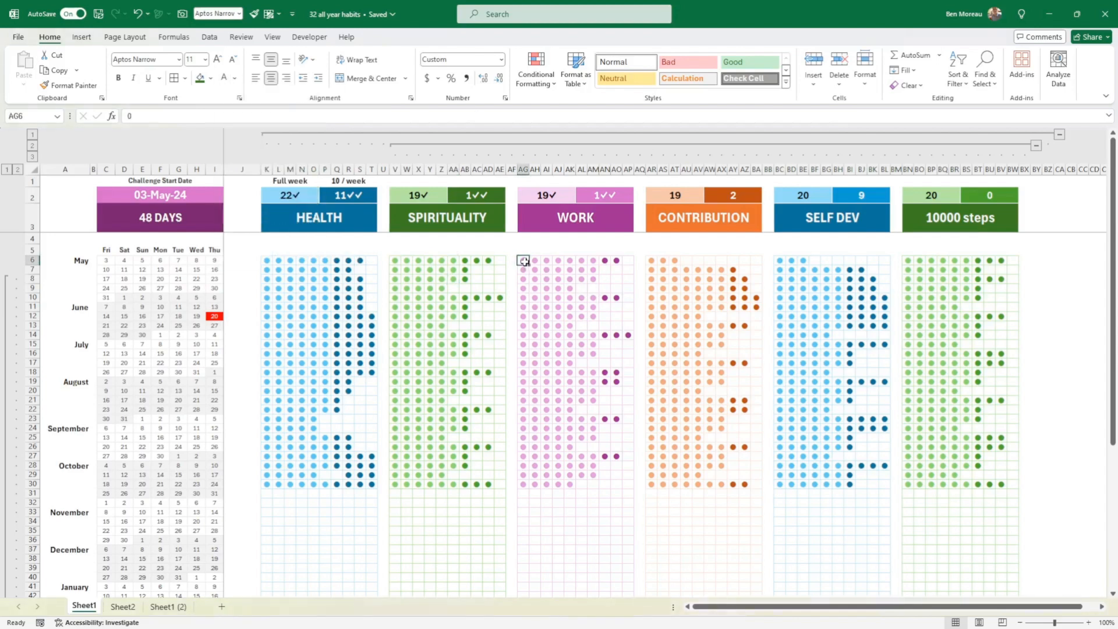
pyautogui.click(236, 78)
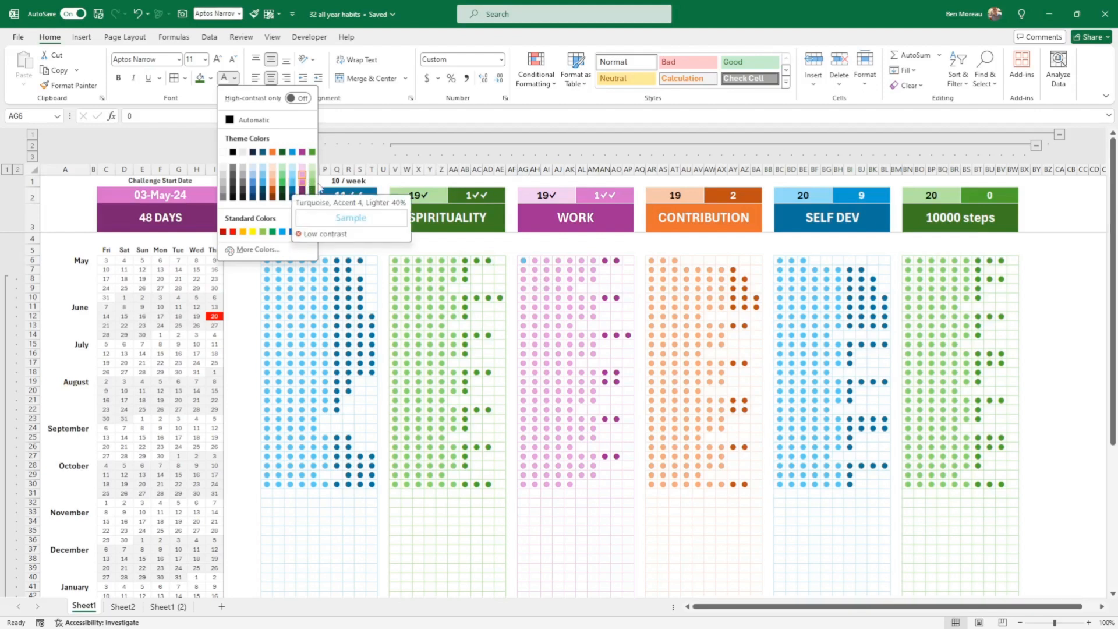
pyautogui.click(556, 321)
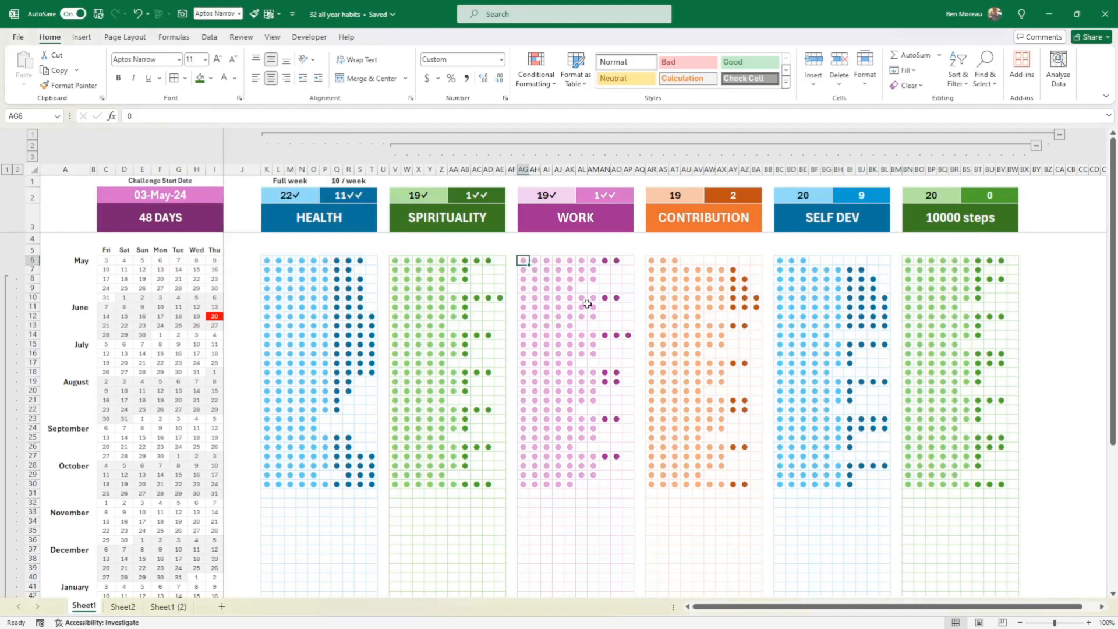
pyautogui.click(721, 354)
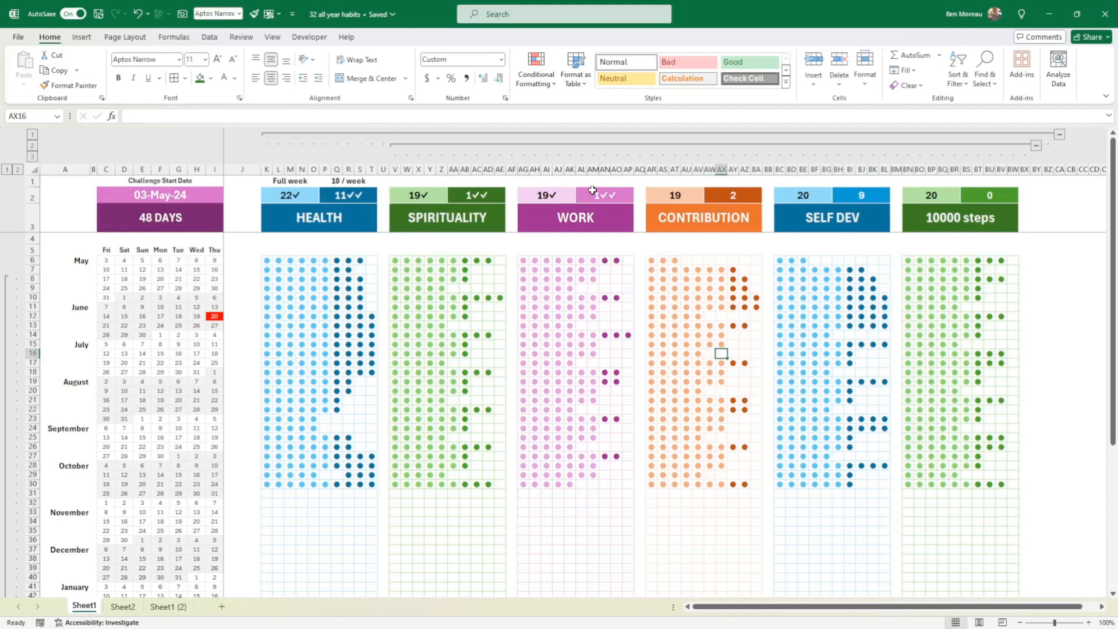
# - Copy only the formula of the WORK total in AG2 to the CONTRIBUTION total in AR2, and clear the dots in AW7:AY7
pyautogui.moveTo(562, 196); pyautogui.dragTo(586, 195)
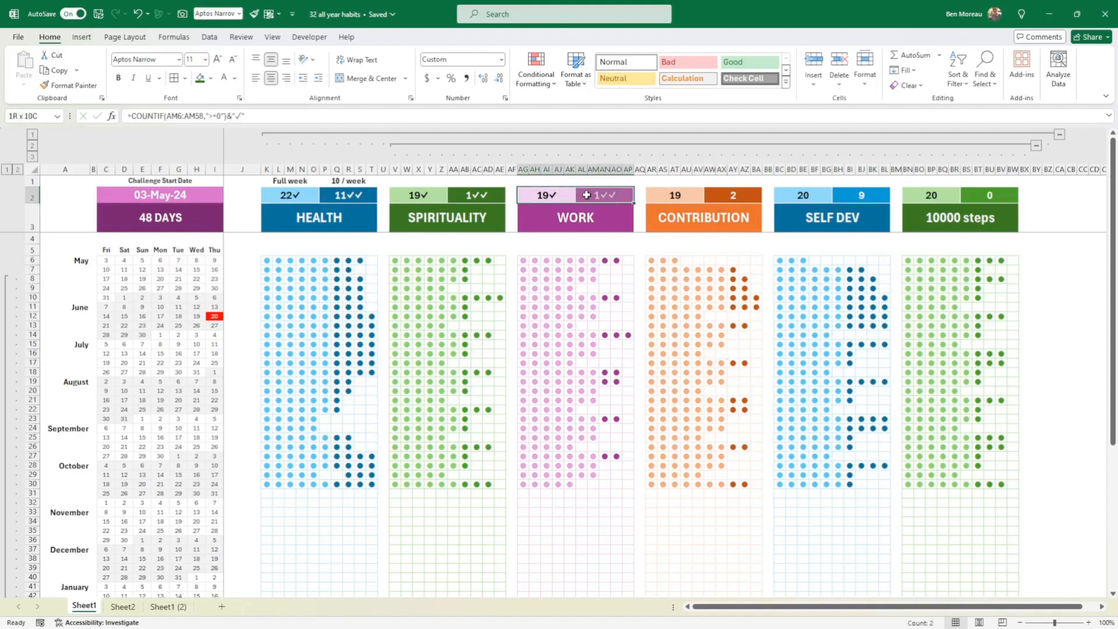
pyautogui.click(546, 195)
pyautogui.rightClick(545, 195)
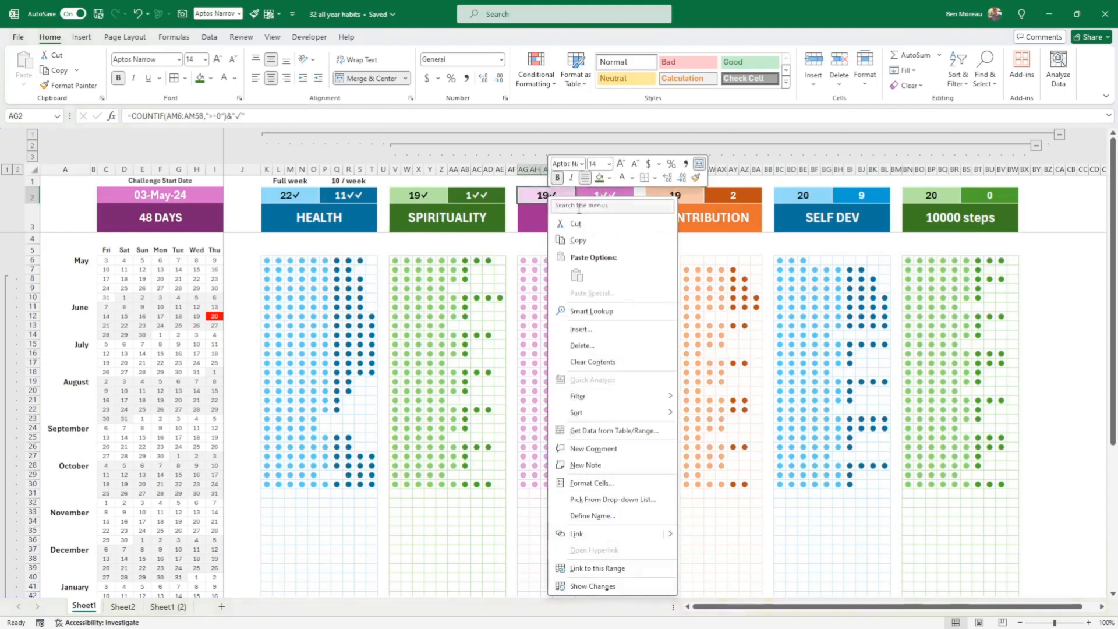
pyautogui.click(577, 240)
pyautogui.click(679, 194)
pyautogui.rightClick(678, 195)
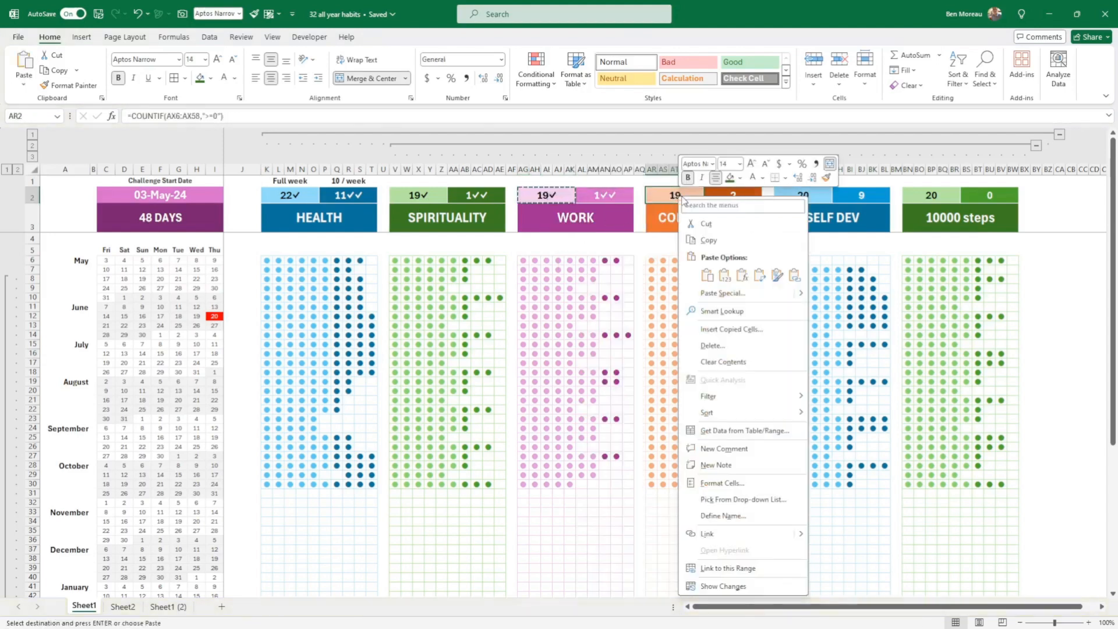
pyautogui.click(744, 276)
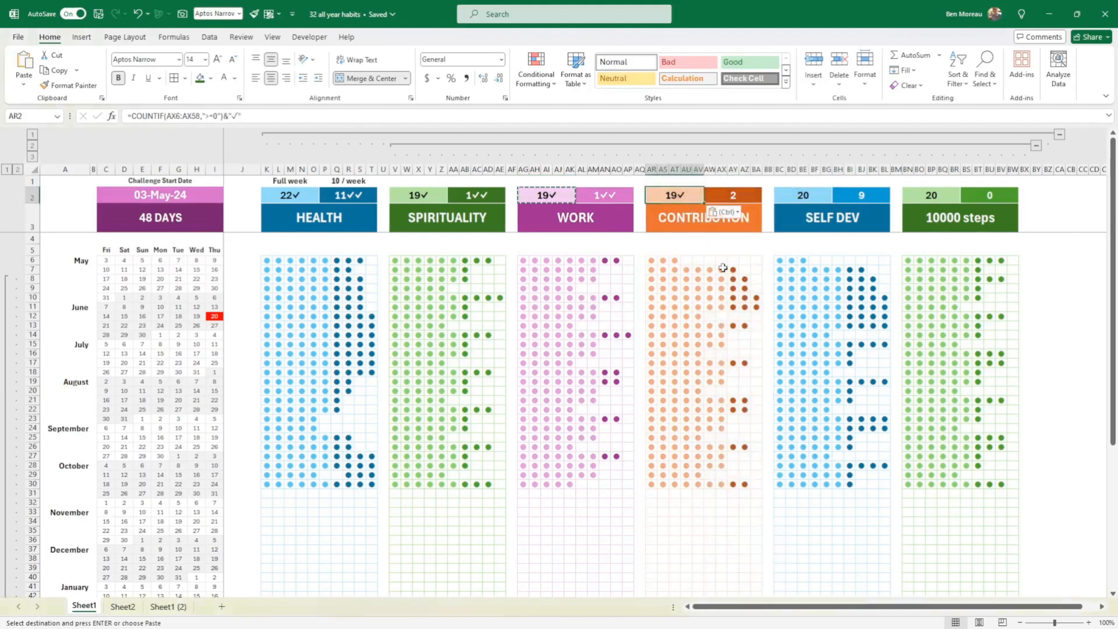
pyautogui.moveTo(710, 270); pyautogui.dragTo(734, 270)
pyautogui.press('Delete')
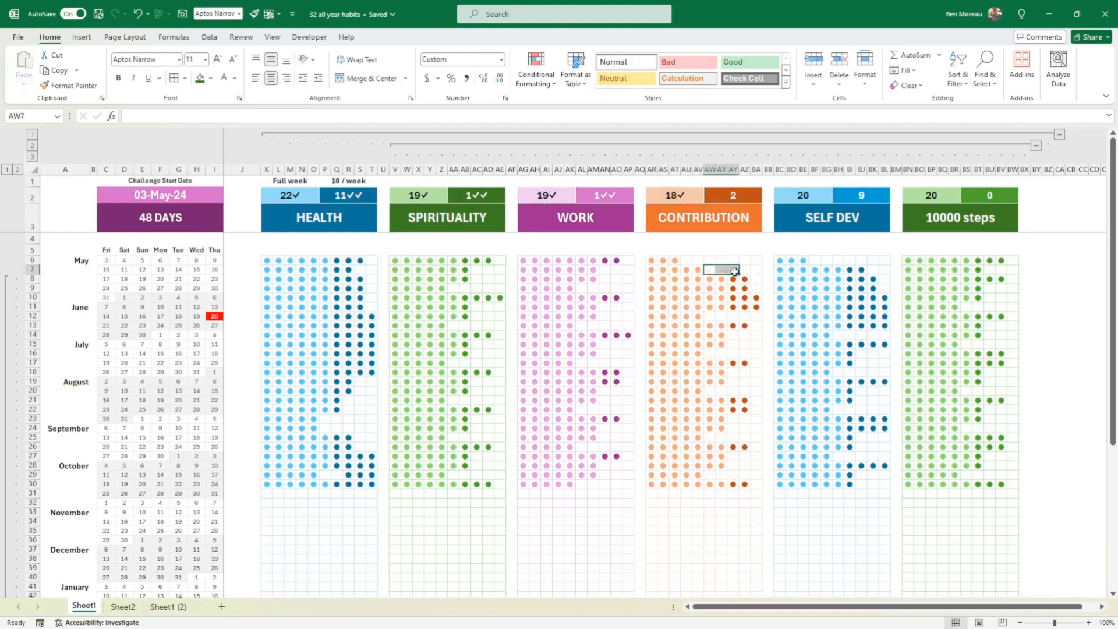
# - Copy only the formula of the WORK double-check total in AL2 to the CONTRIBUTION double-check total in AW2
pyautogui.click(602, 199)
pyautogui.rightClick(602, 199)
pyautogui.click(643, 241)
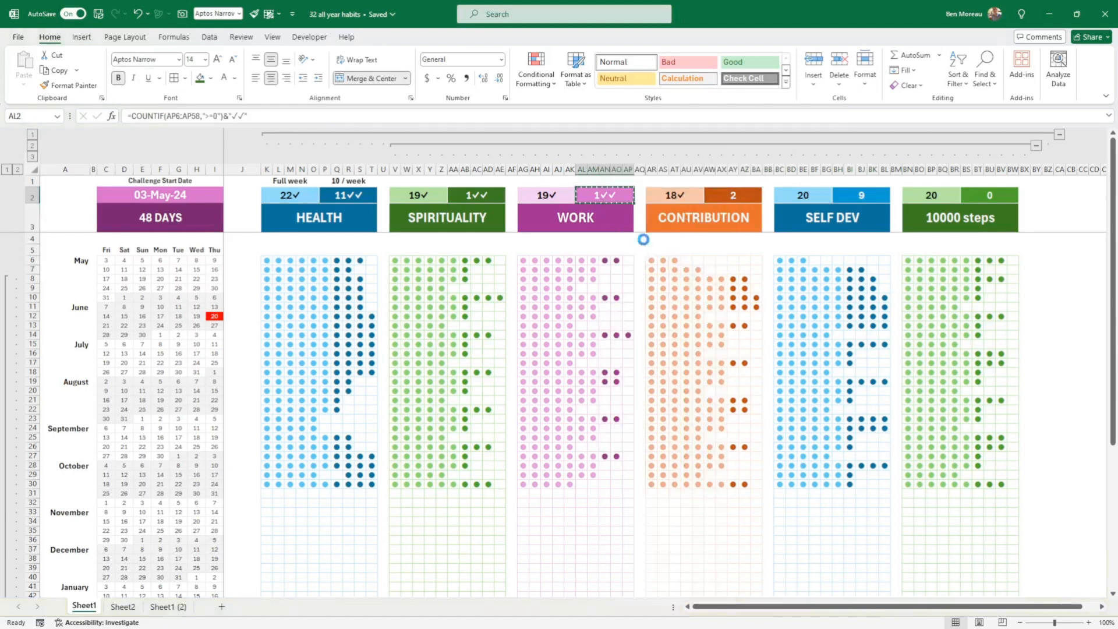
pyautogui.rightClick(734, 198)
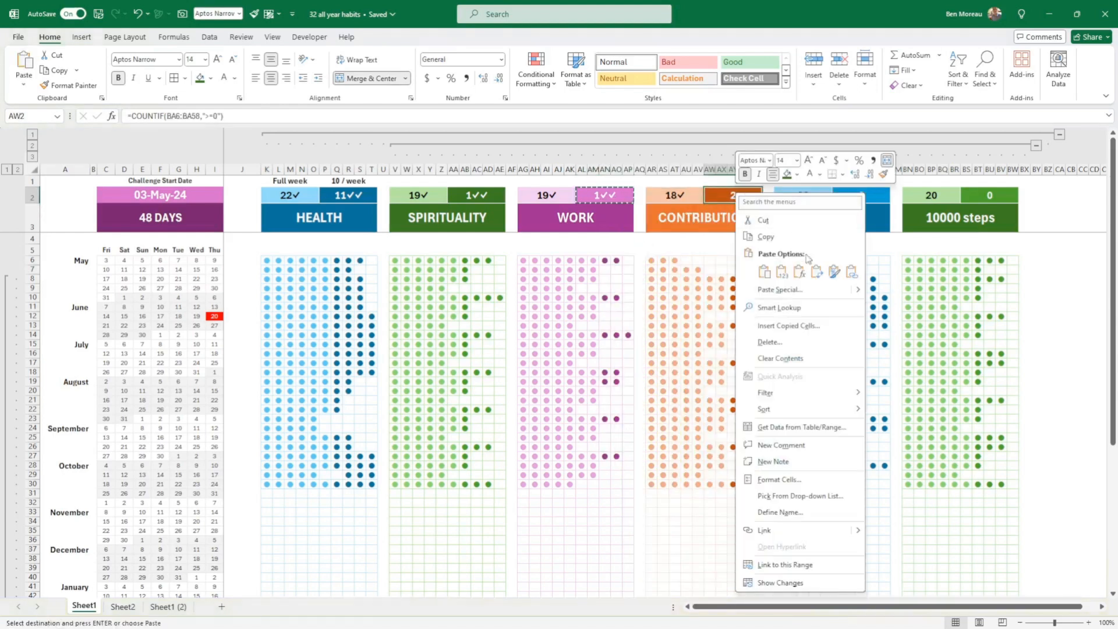
pyautogui.click(800, 272)
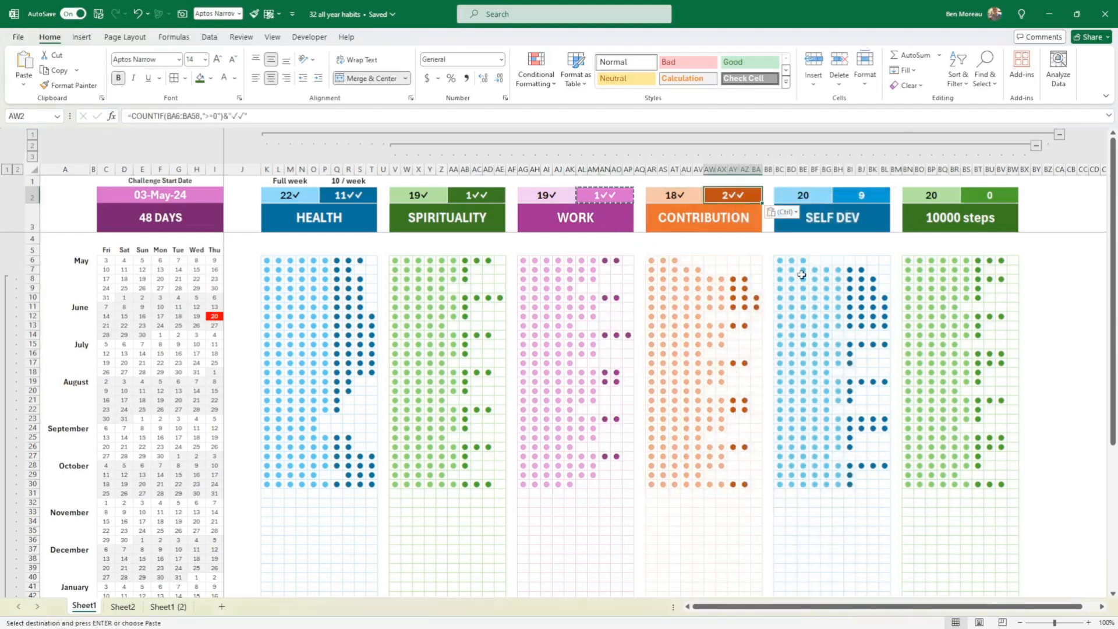
pyautogui.click(756, 268)
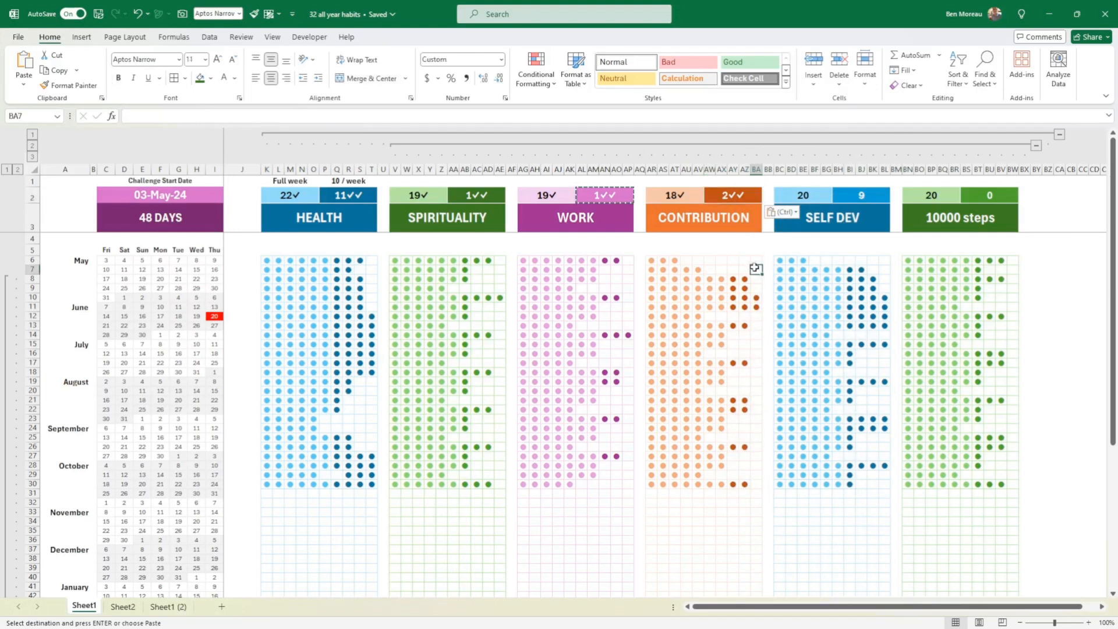
# - Copy only the formulas of both WORK totals in AG2:AP2 onto the SELF DEV totals starting in BC2, replacing the existing data
pyautogui.moveTo(570, 192); pyautogui.dragTo(594, 195)
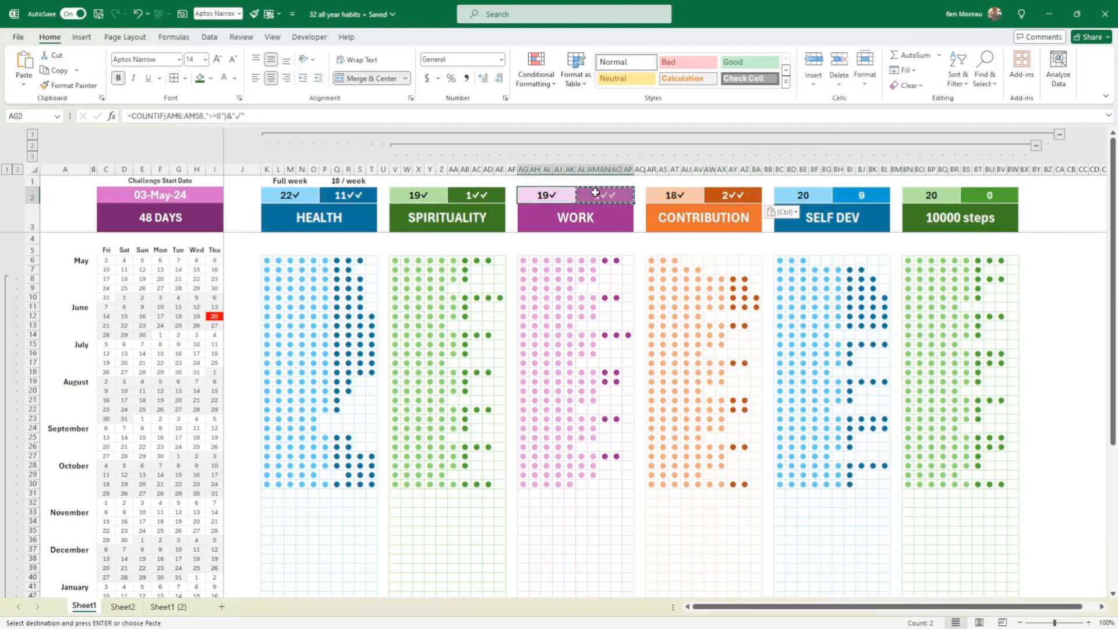
pyautogui.rightClick(596, 196)
pyautogui.click(625, 237)
pyautogui.click(800, 196)
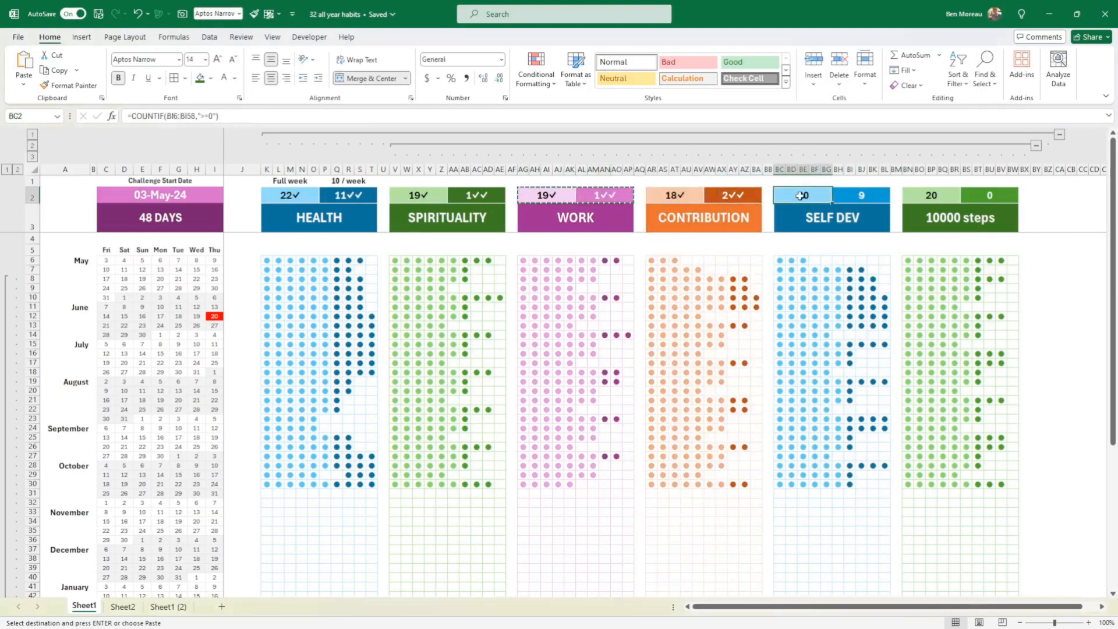
pyautogui.rightClick(802, 198)
pyautogui.click(864, 276)
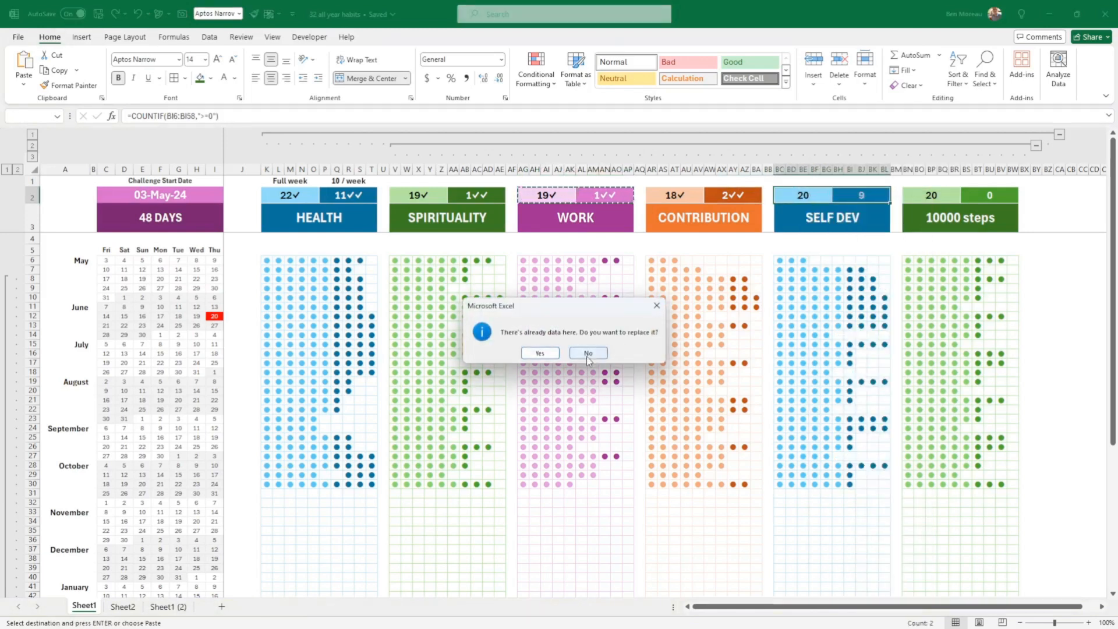
pyautogui.click(539, 353)
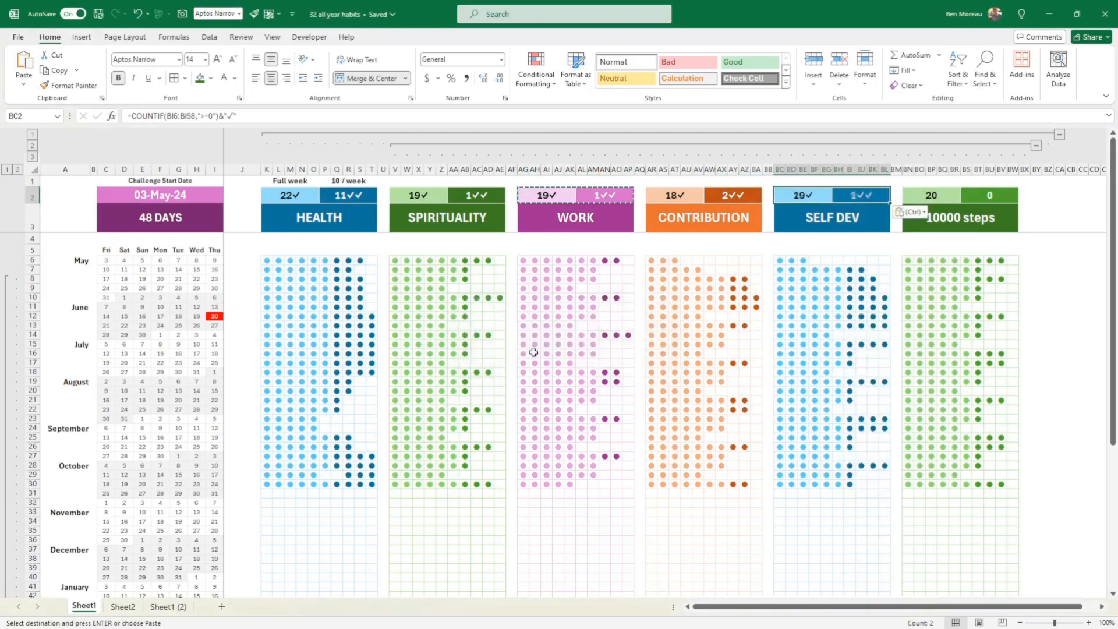
pyautogui.rightClick(796, 196)
pyautogui.click(839, 222)
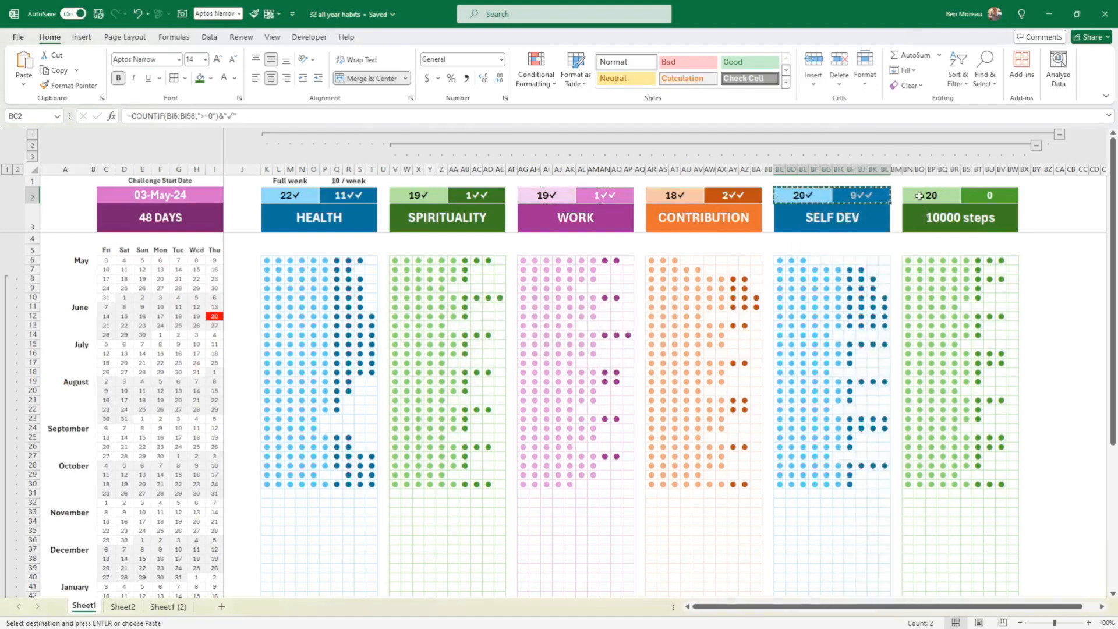
pyautogui.rightClick(919, 196)
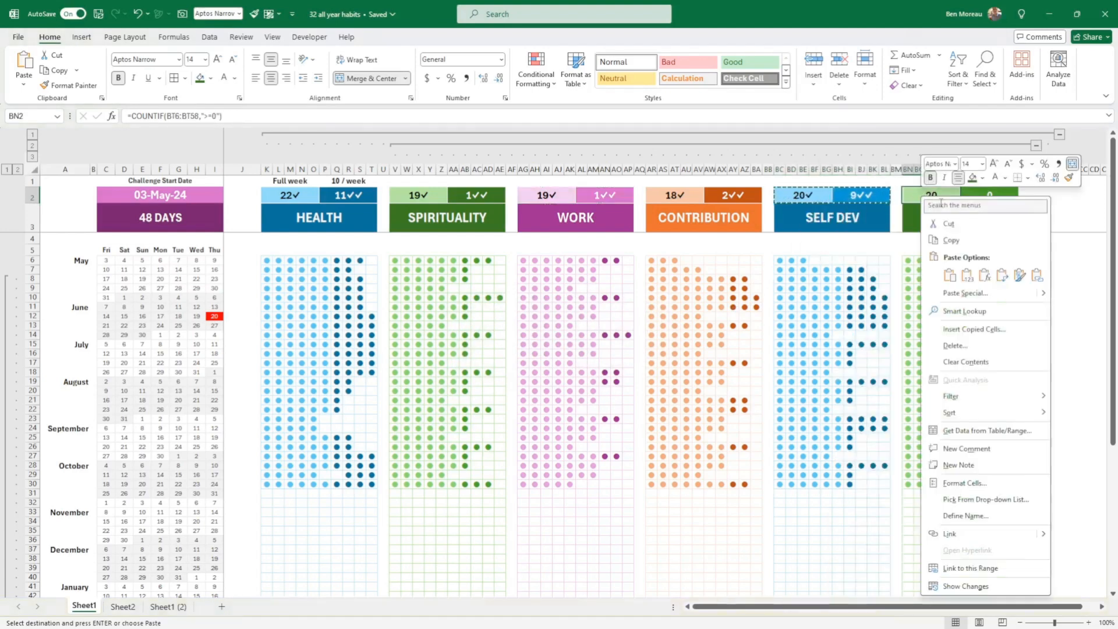
pyautogui.click(958, 277)
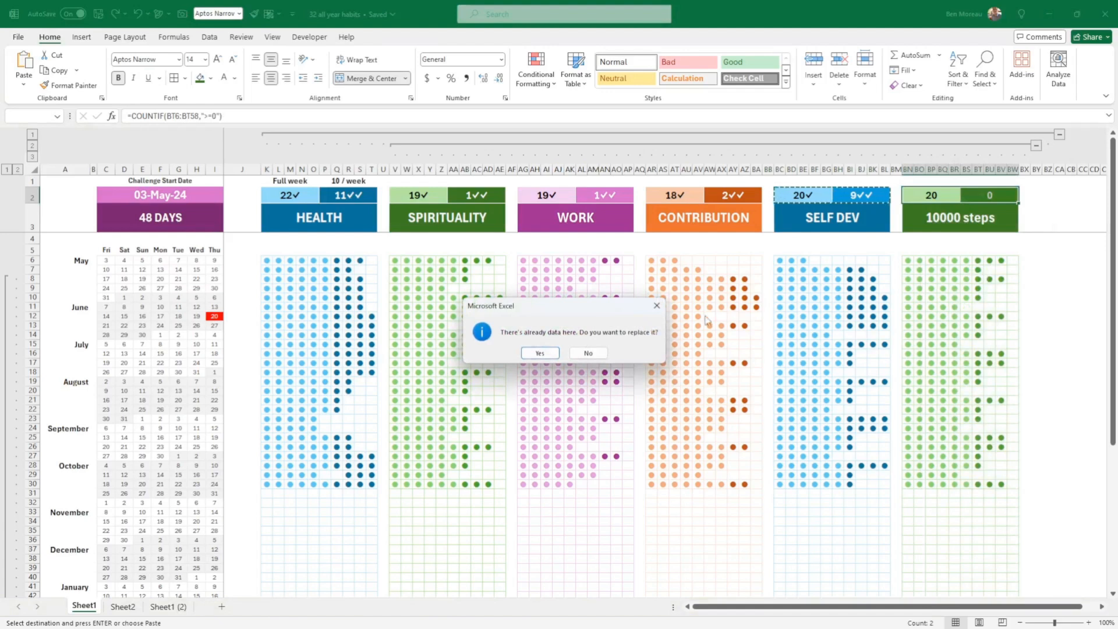
pyautogui.click(588, 353)
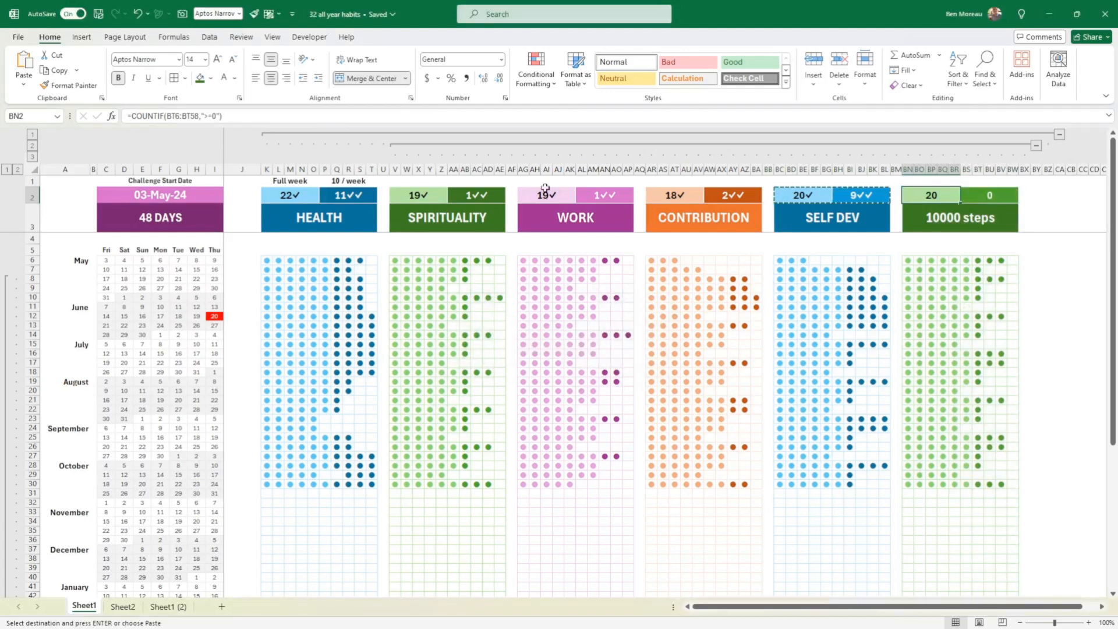
# - Copy both SPIRITUALITY totals in V2:AE2 onto the 10000 steps totals starting in BN2, replacing the existing data
pyautogui.moveTo(418, 195); pyautogui.dragTo(474, 196)
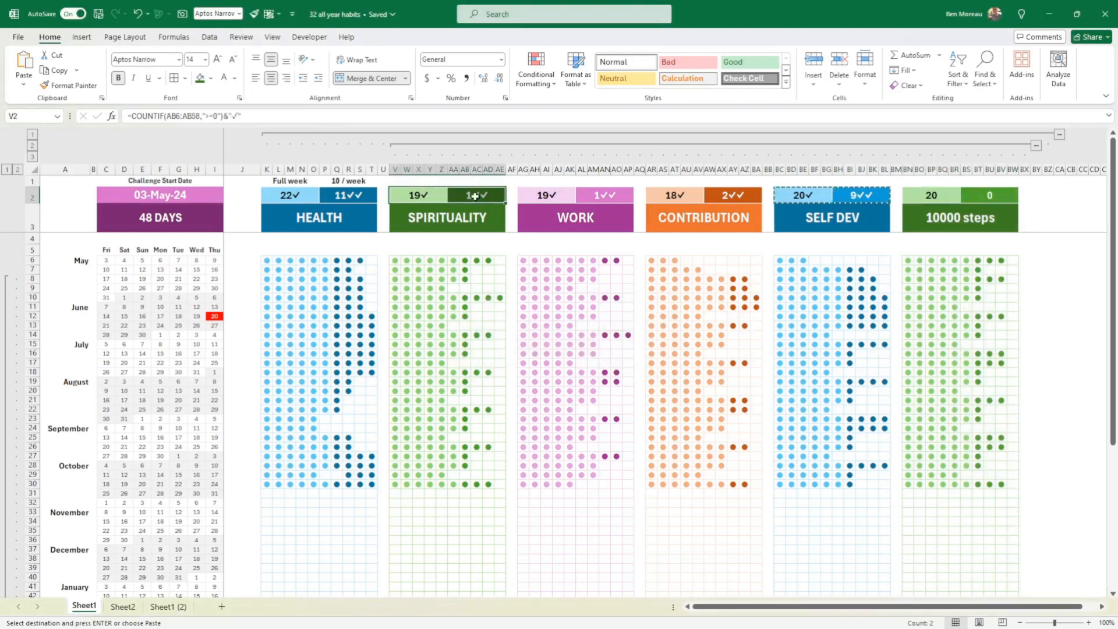
pyautogui.hotkey('ctrl', 'c')
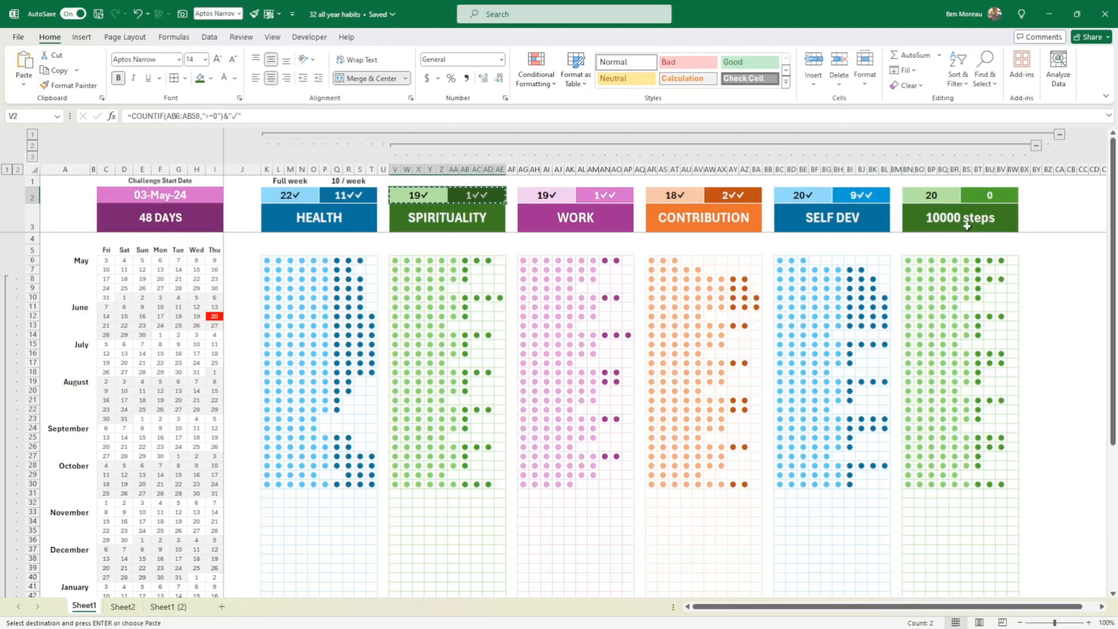
pyautogui.click(928, 198)
pyautogui.hotkey('ctrl', 'v')
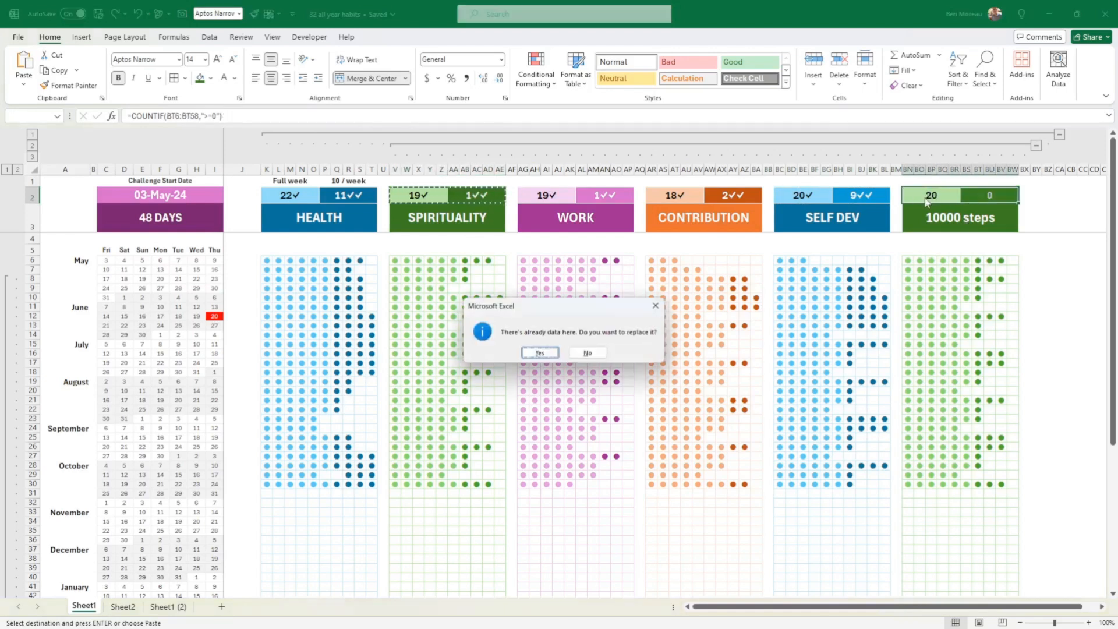
pyautogui.click(541, 352)
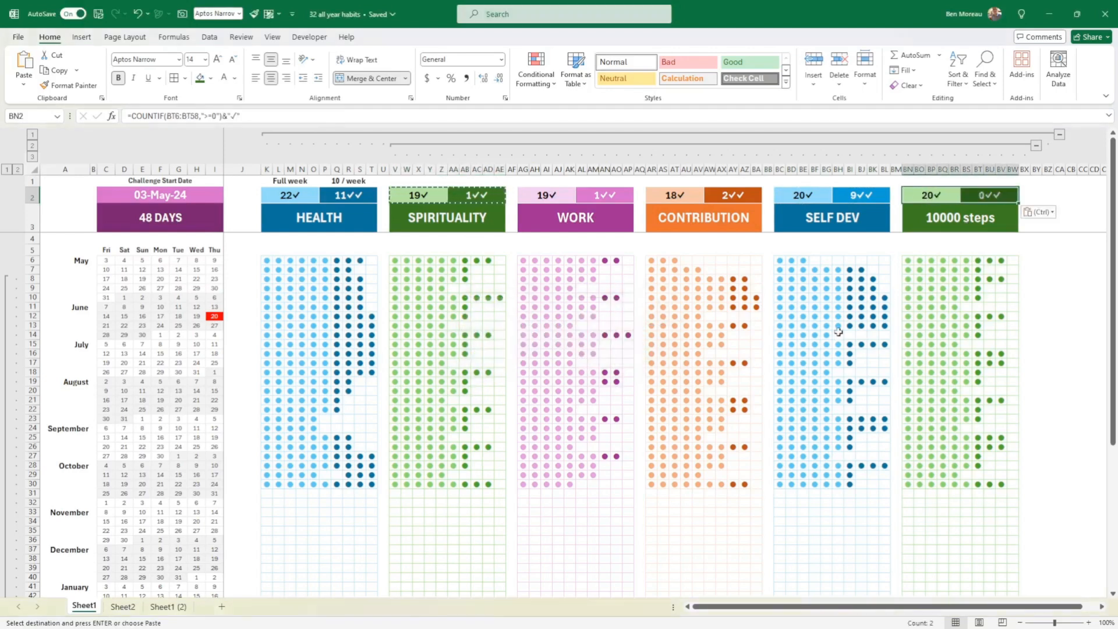
# - Enter 1 in BW8 to add a dot in the last column of the 10000 steps section
pyautogui.click(1012, 280)
pyautogui.write('1')
pyautogui.press('Return')
pyautogui.click(1046, 375)
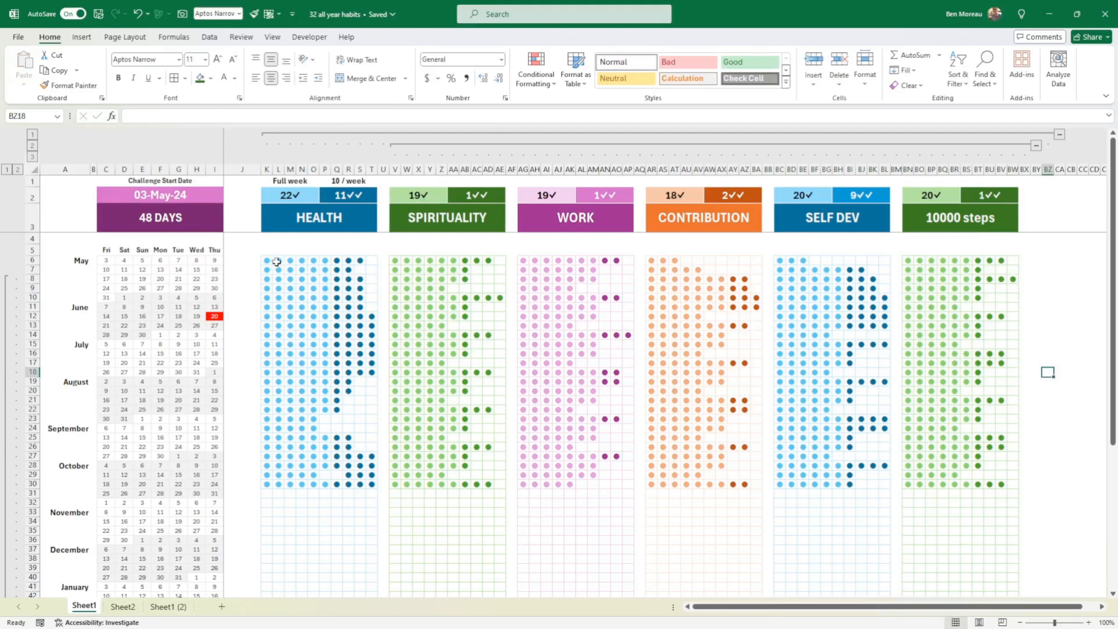
# - Clear all HEALTH dots in K6:T30 and undo the deletion
pyautogui.moveTo(275, 263)
pyautogui.mouseDown()
pyautogui.moveTo(343, 349)
pyautogui.moveTo(372, 491)
pyautogui.mouseUp()
pyautogui.press('Delete')
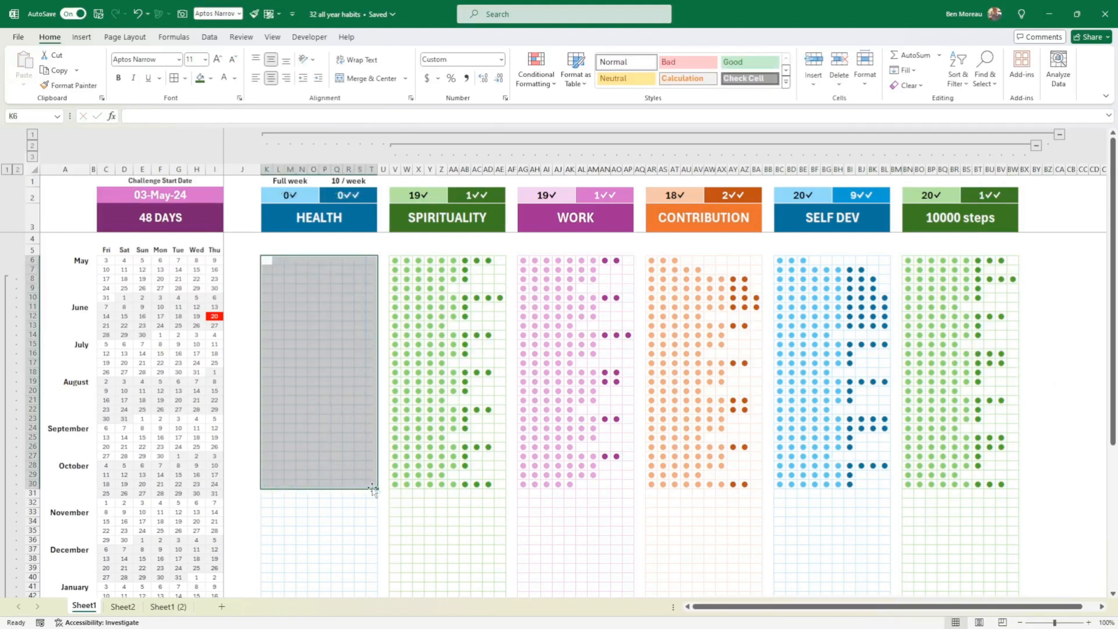
pyautogui.hotkey('ctrl', 'z')
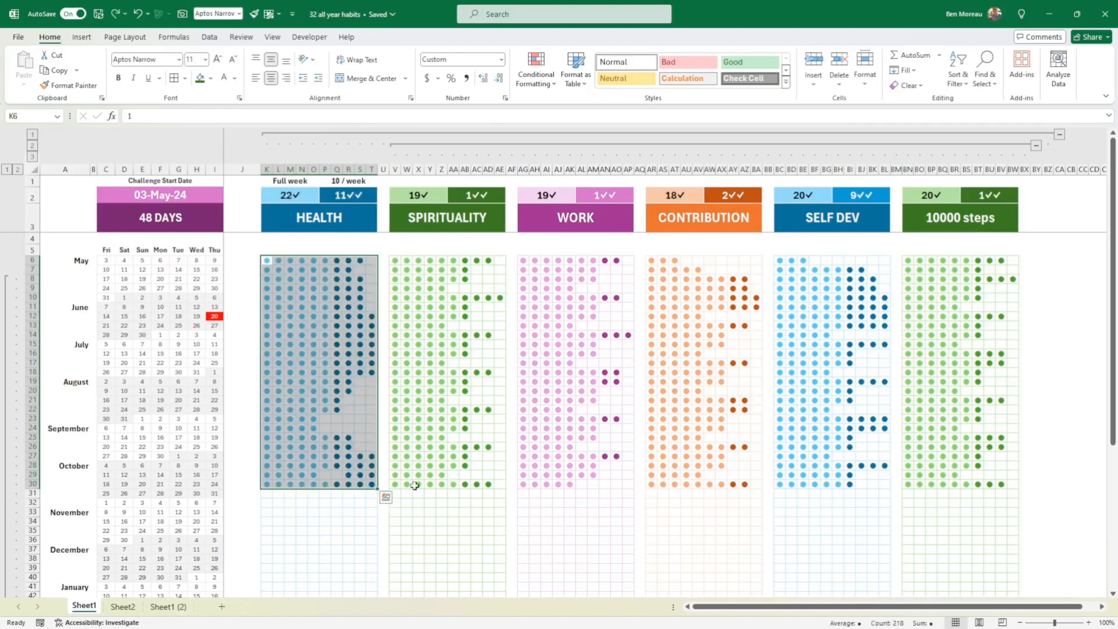
pyautogui.click(418, 447)
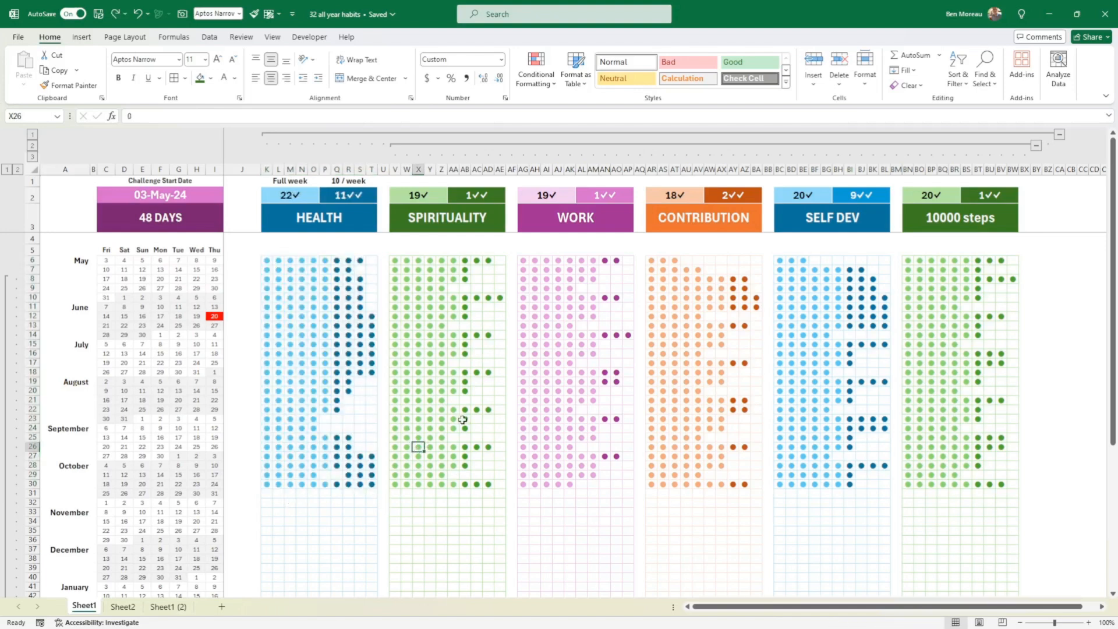
# - Change the workbook's theme colors to the Blue II color scheme
pyautogui.click(325, 512)
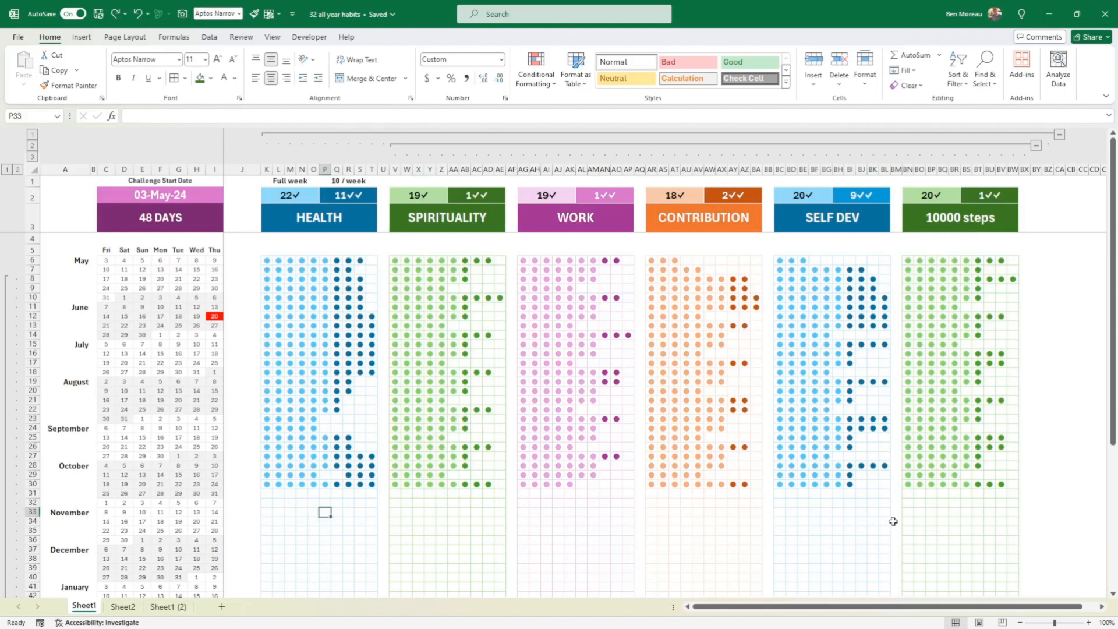
pyautogui.click(314, 316)
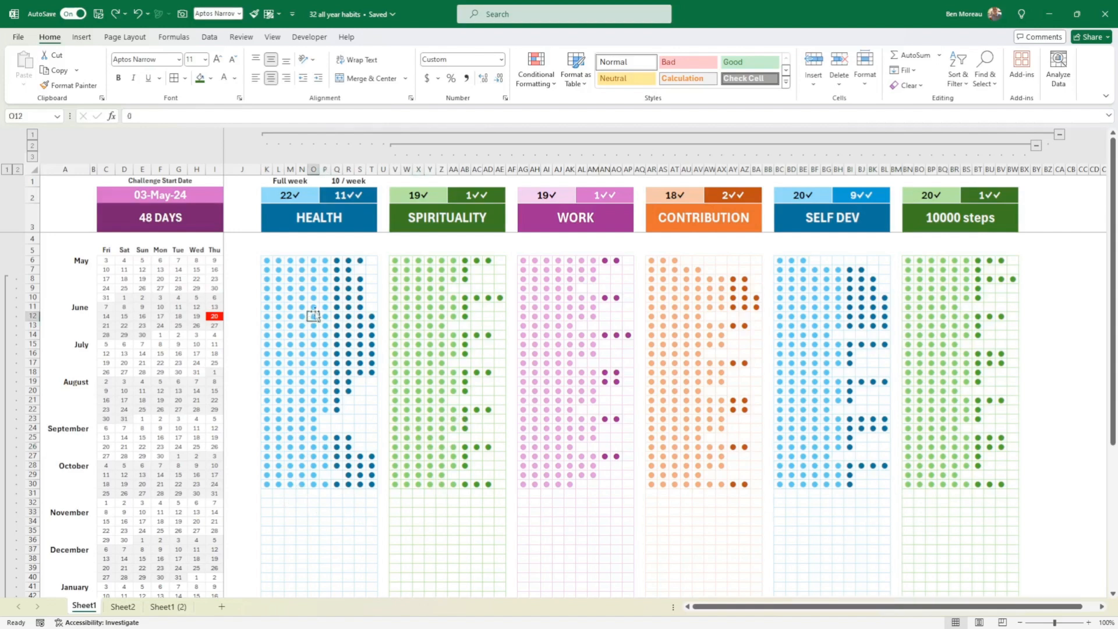
pyautogui.click(114, 38)
pyautogui.click(63, 56)
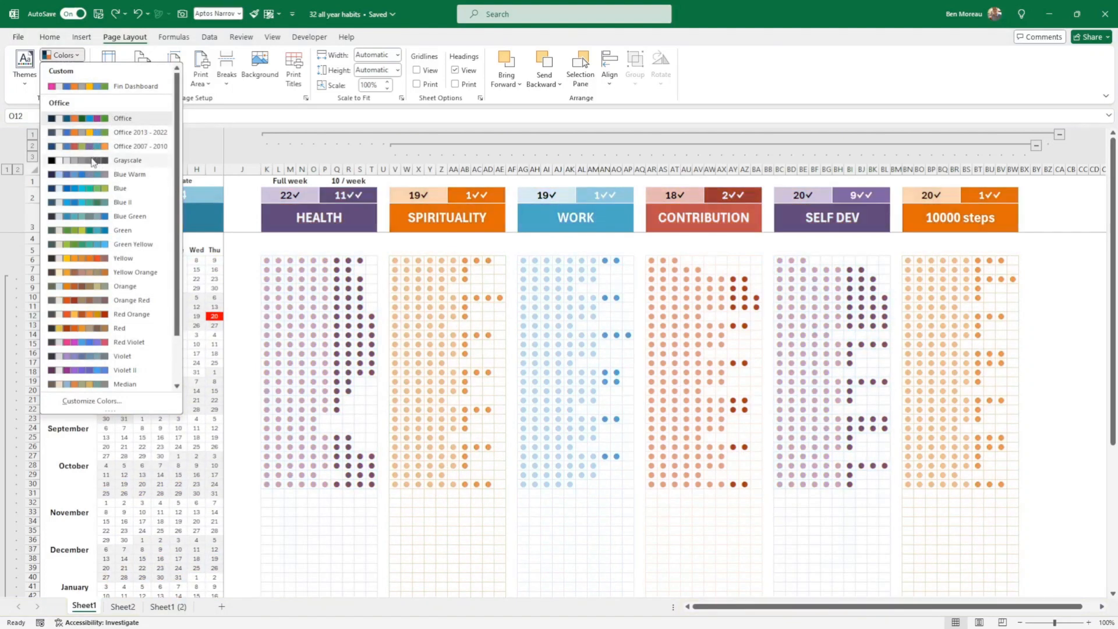
pyautogui.click(87, 207)
pyautogui.click(257, 270)
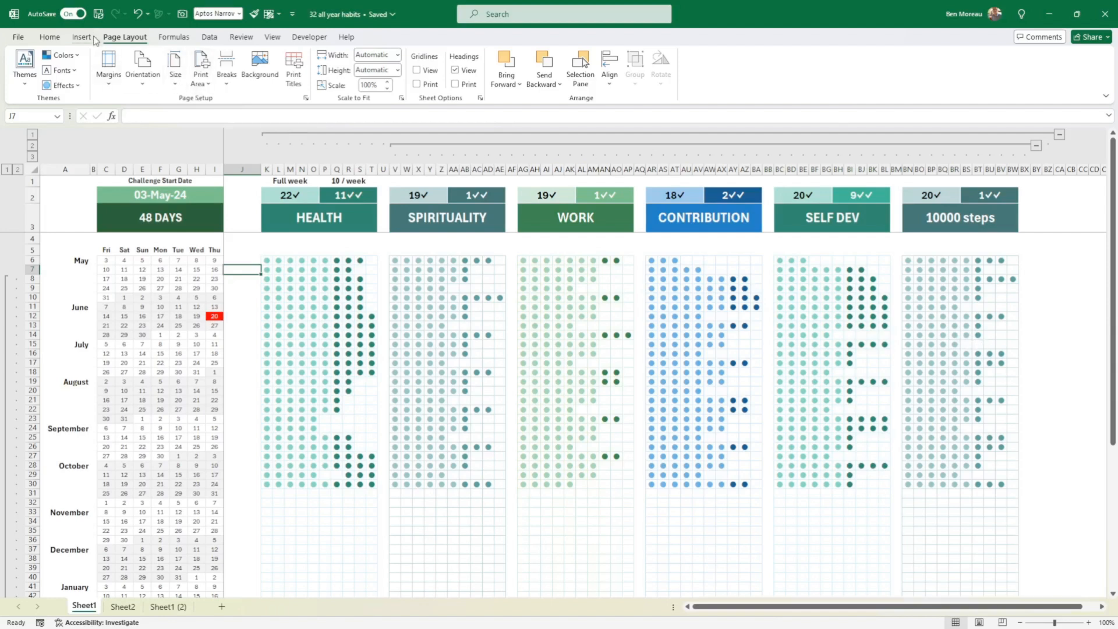
# - Preview other theme color schemes, such as Grayscale and Blue Warm, on the tracker and keep Blue II
pyautogui.click(73, 56)
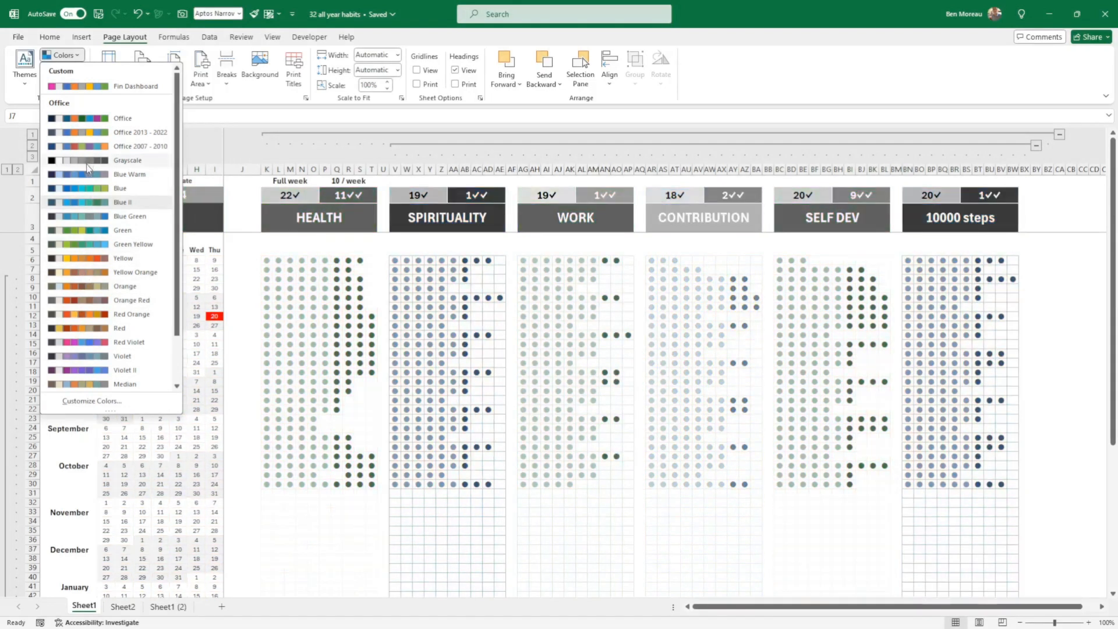
pyautogui.scroll(-2, 80, 362)
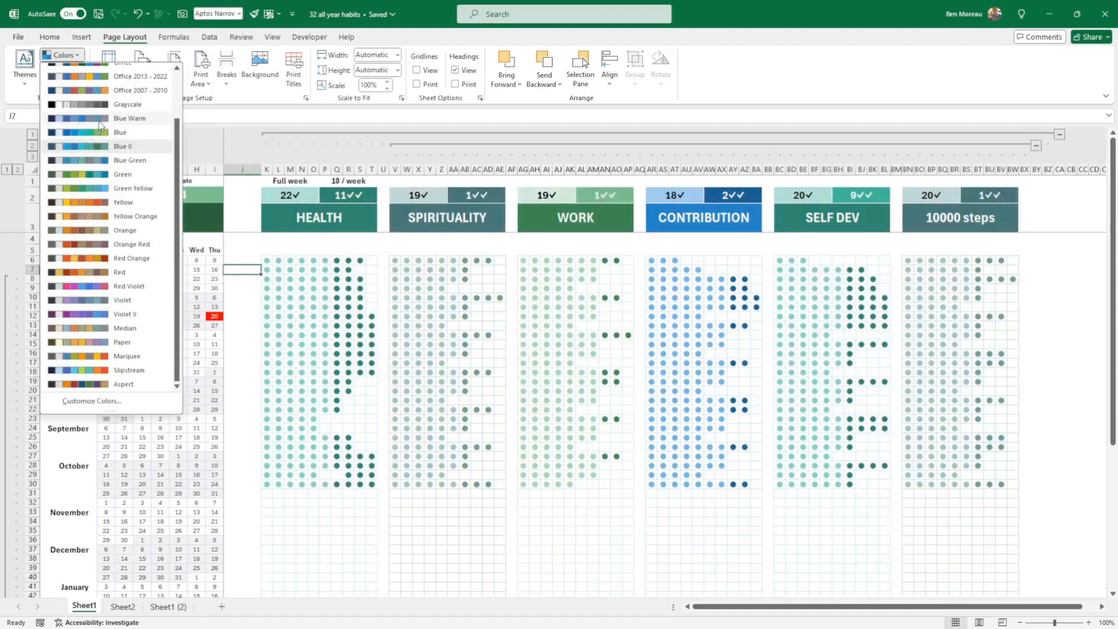
pyautogui.click(88, 150)
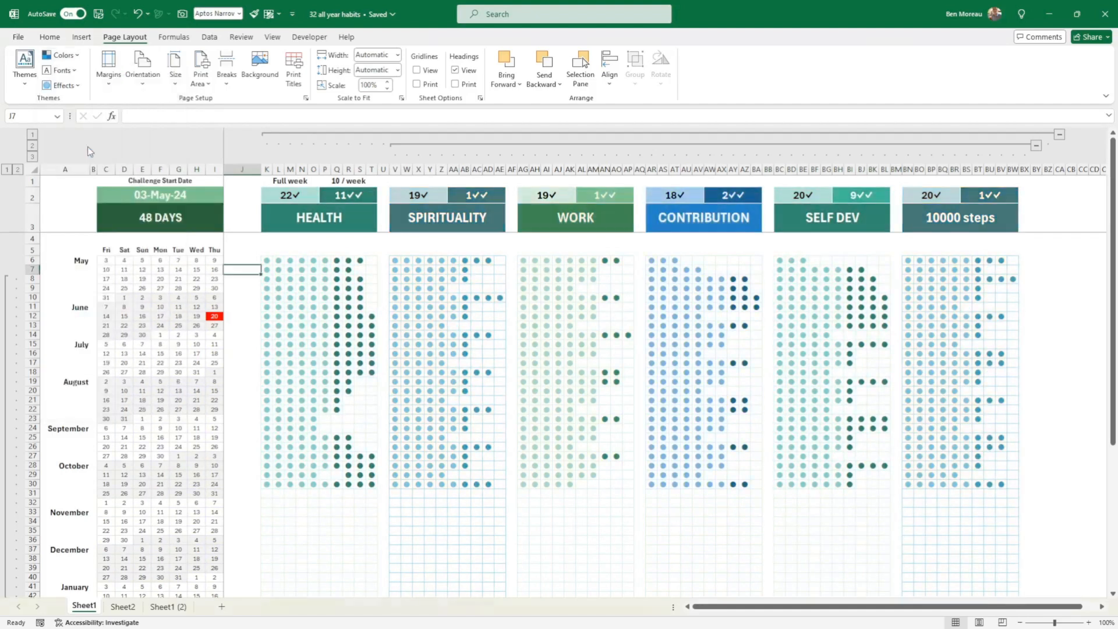
# - Examine the calendar's date formulas in G6, C6 and E6 and the Challenge Start Date in C2 they depend on
pyautogui.click(177, 258)
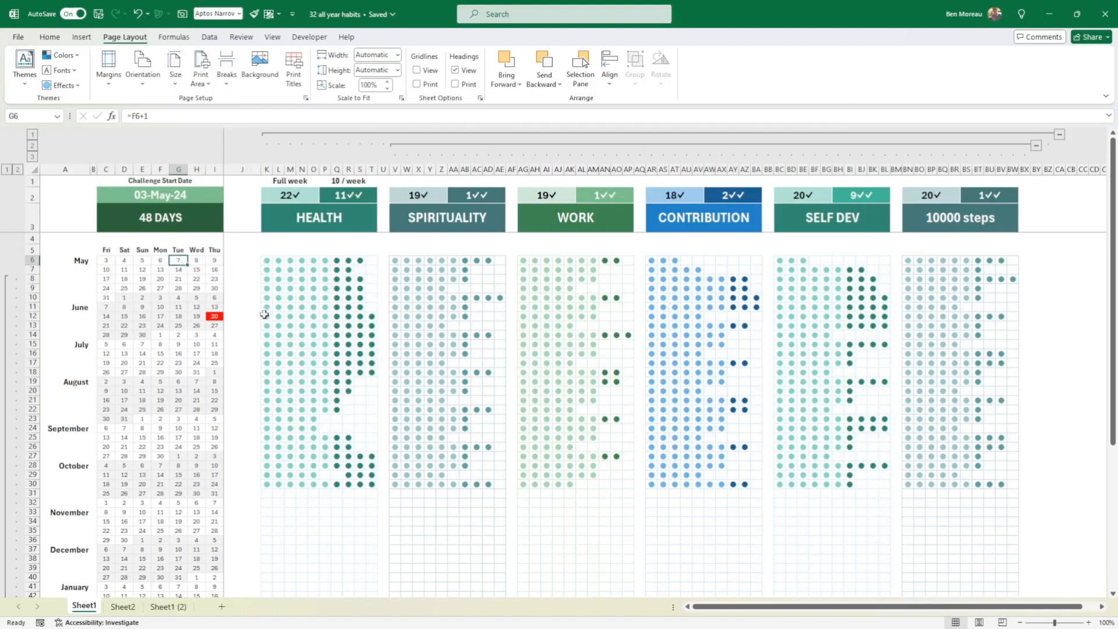
pyautogui.scroll(-7, 277, 322)
pyautogui.scroll(7, 277, 322)
pyautogui.click(107, 260)
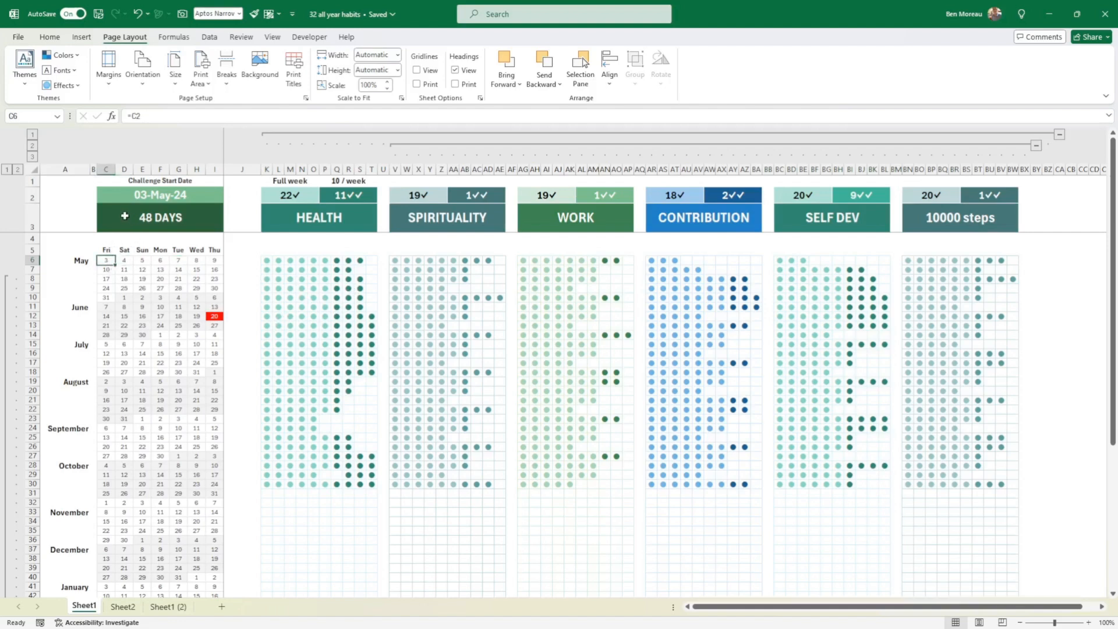
pyautogui.click(149, 195)
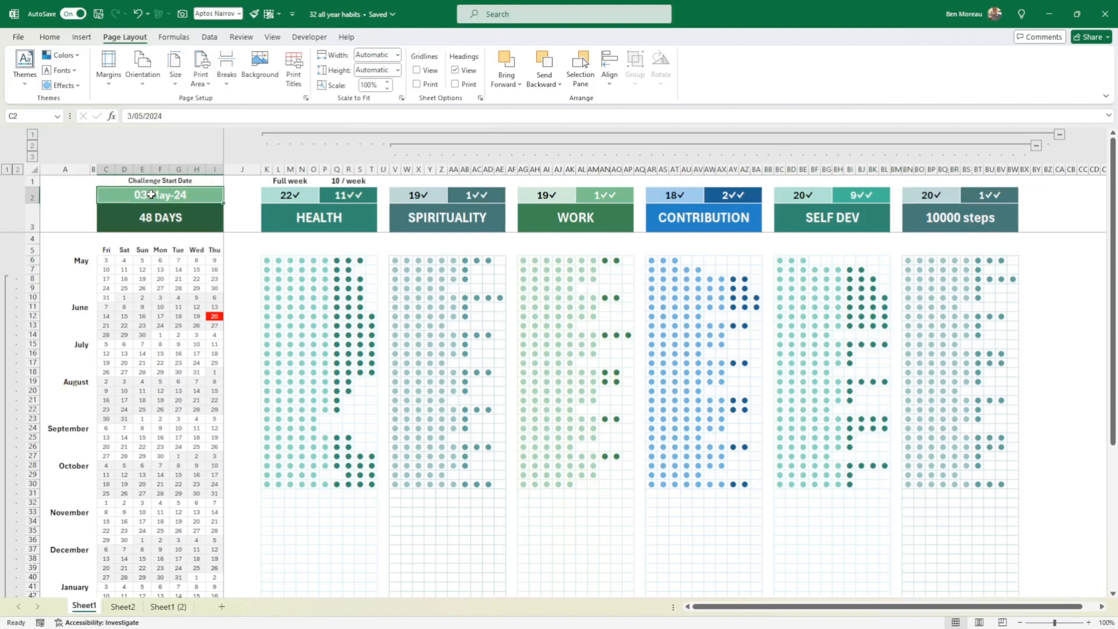
pyautogui.click(144, 260)
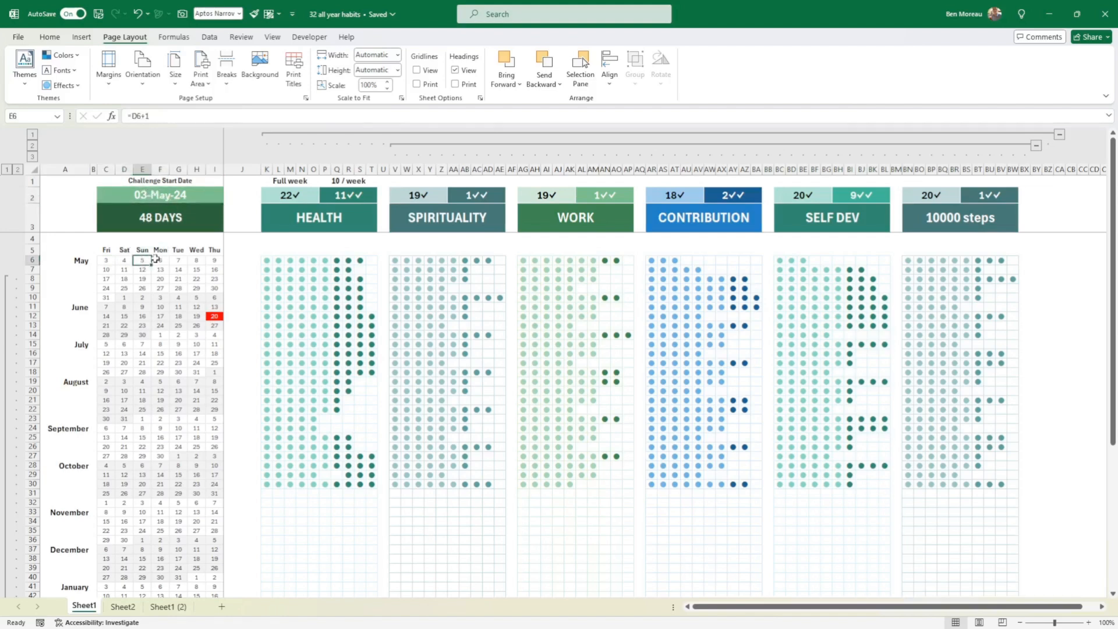
# - Set the Challenge Start Date in C2 to 5/5 and check the calendar's dates across the following months
pyautogui.click(147, 197)
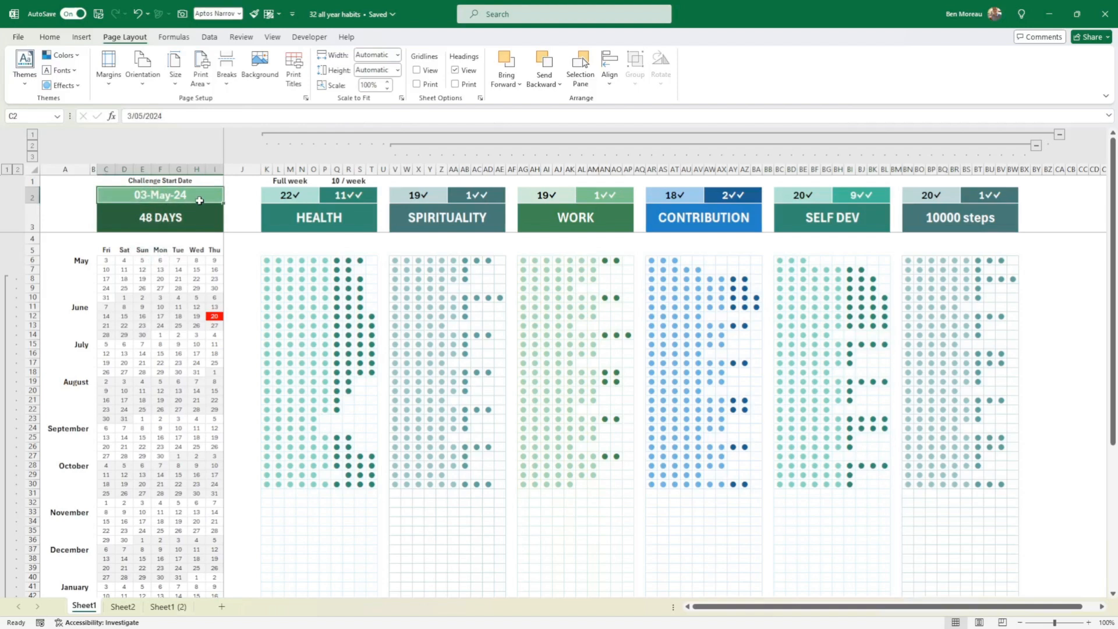
pyautogui.write('5/5')
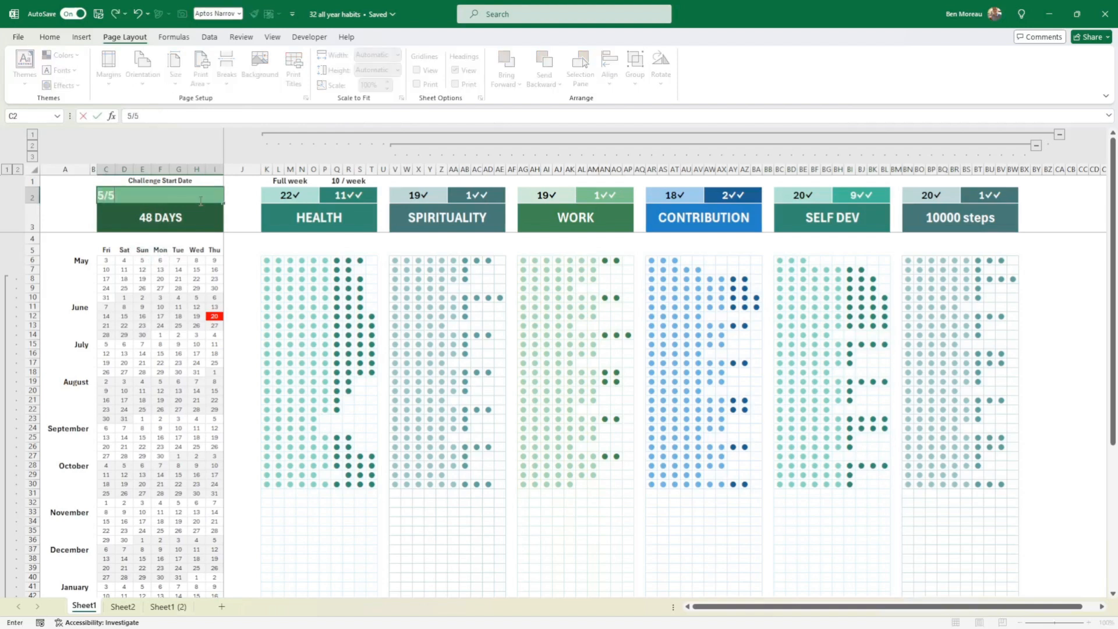
pyautogui.press('Return')
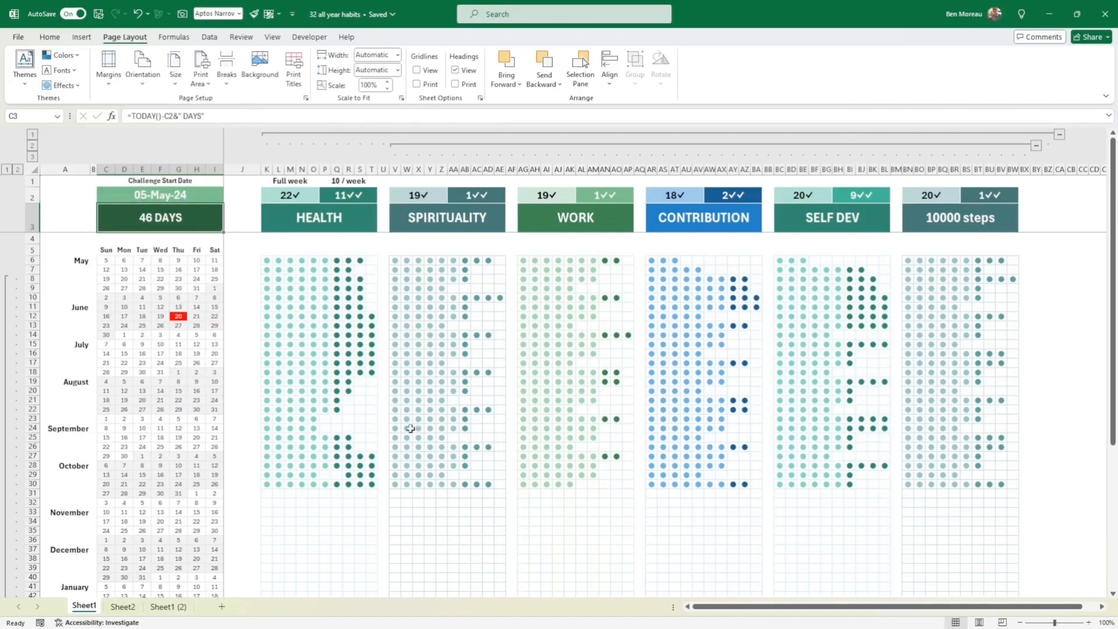
pyautogui.scroll(-7, 180, 425)
pyautogui.scroll(7, 181, 441)
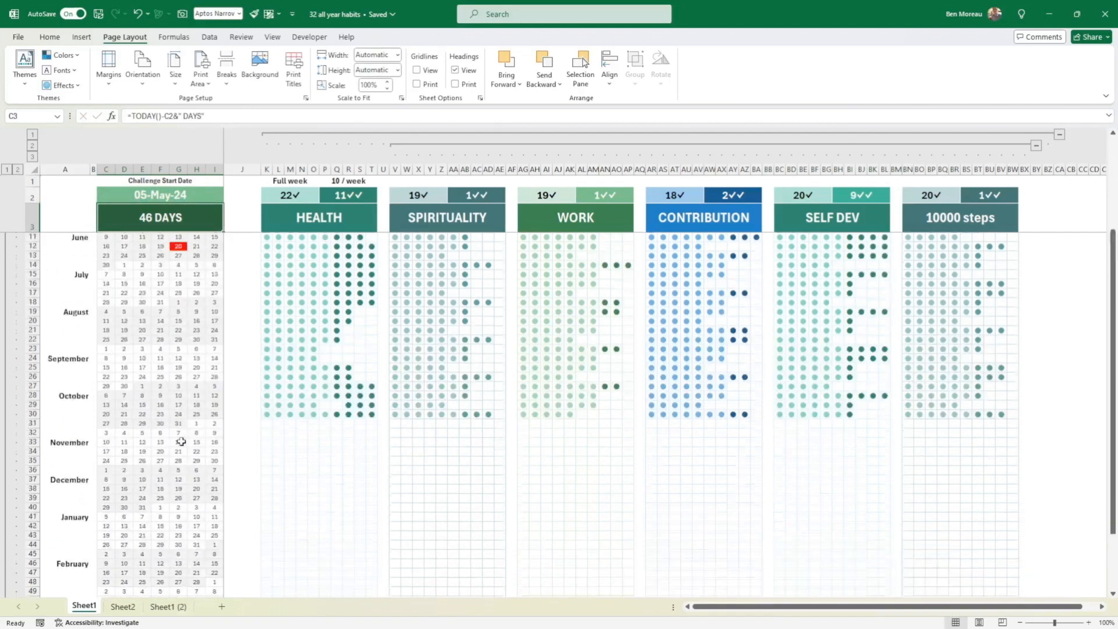